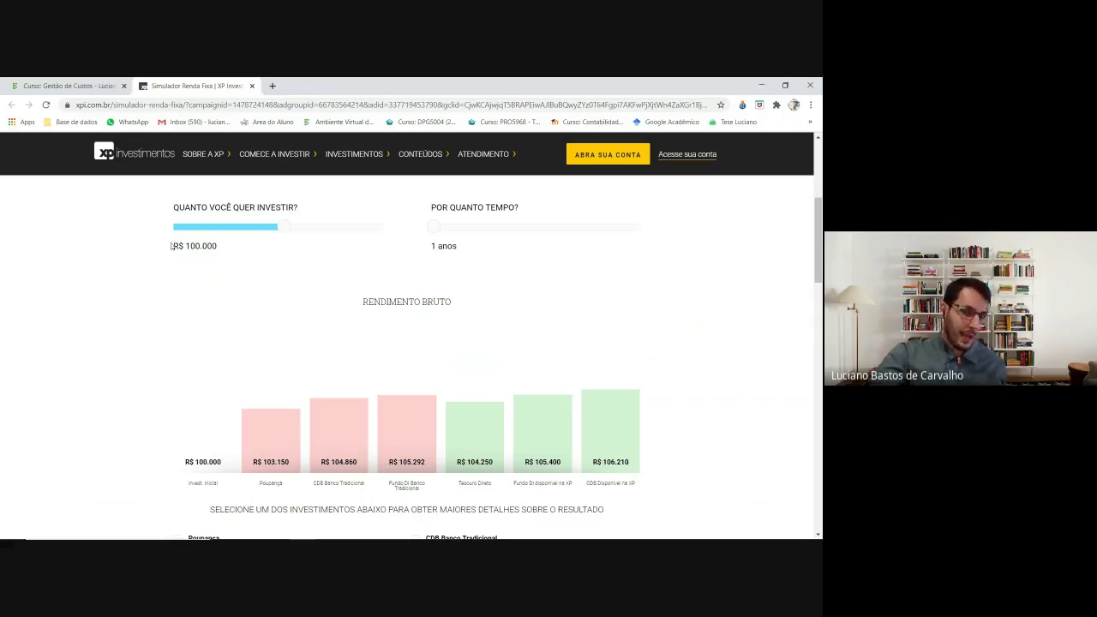
- Switch from the XP simulator to the Excel workbook and enter 6% as the Rendimento in cell B5
drag(171, 246, 220, 248)
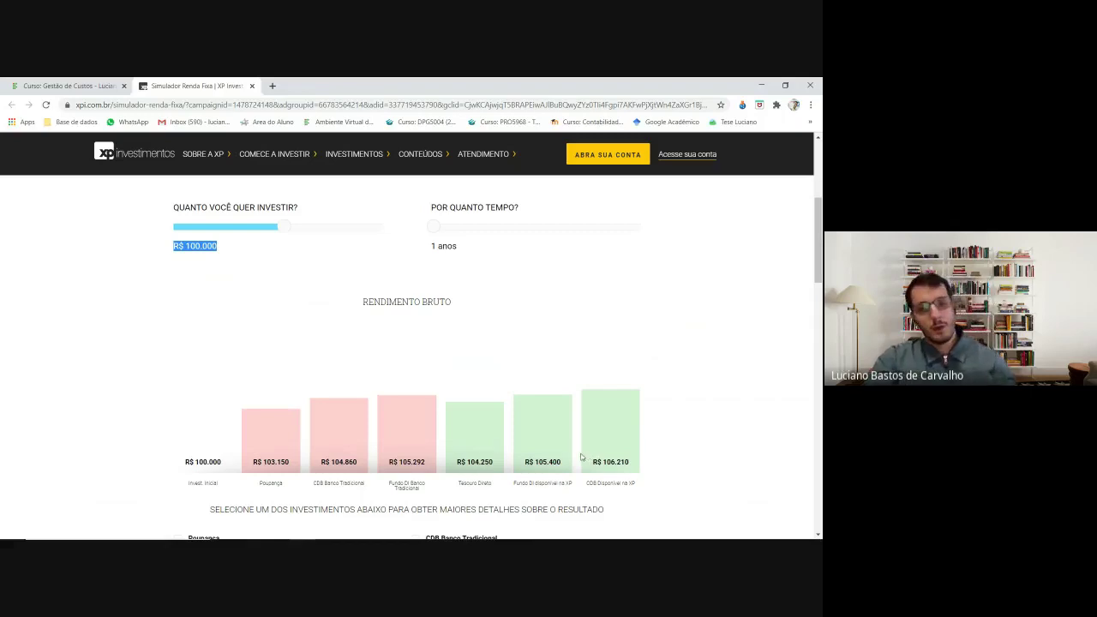
key(alt+Tab)
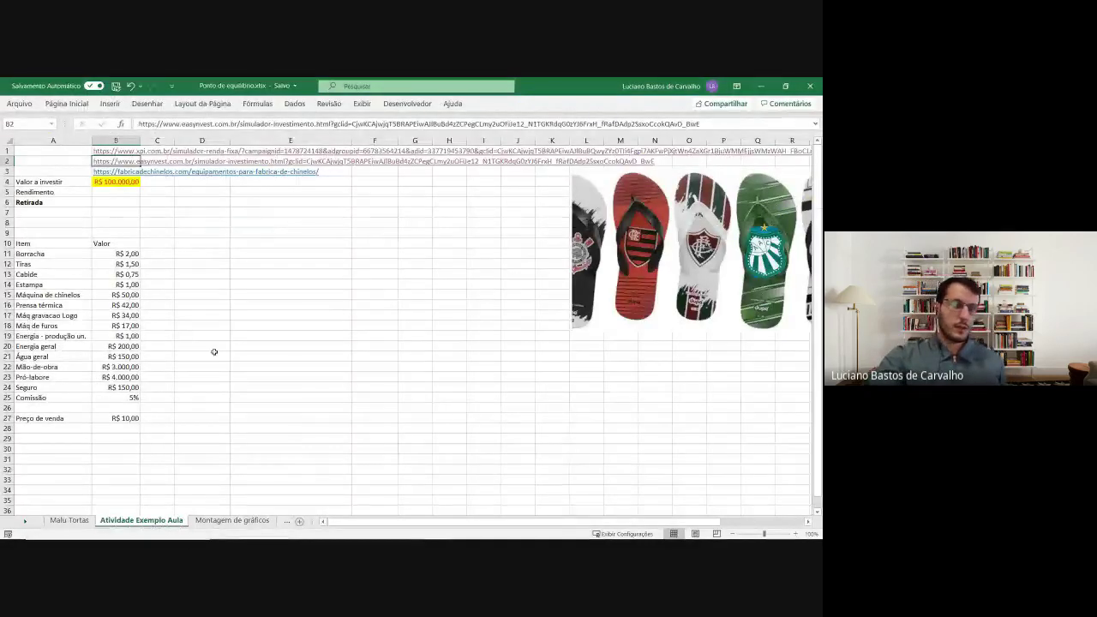
click(112, 196)
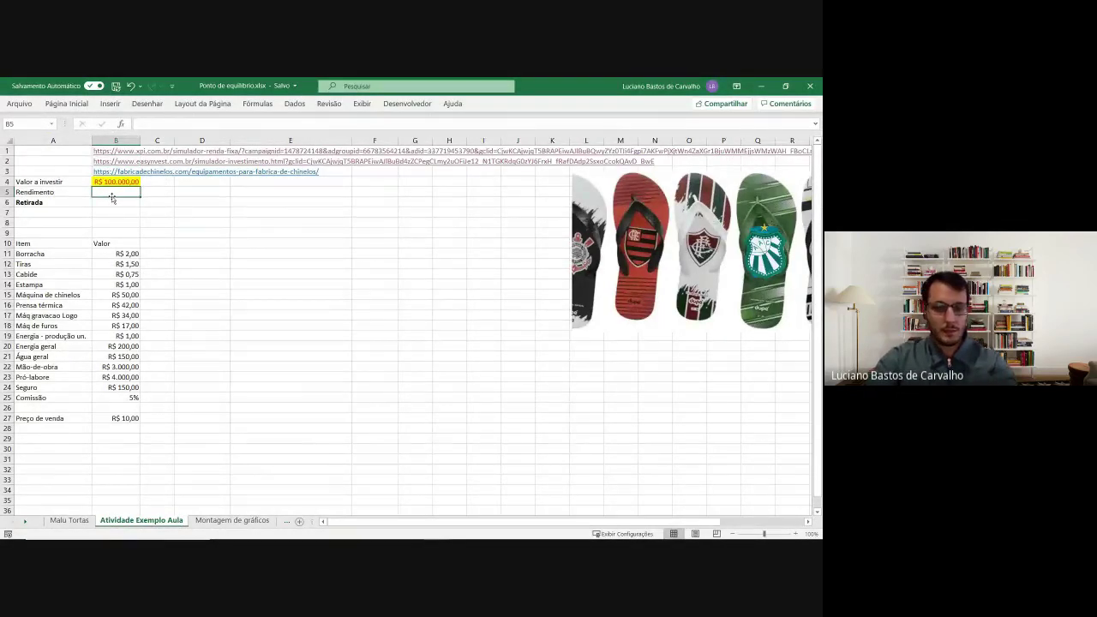
text(6%)
key(Return)
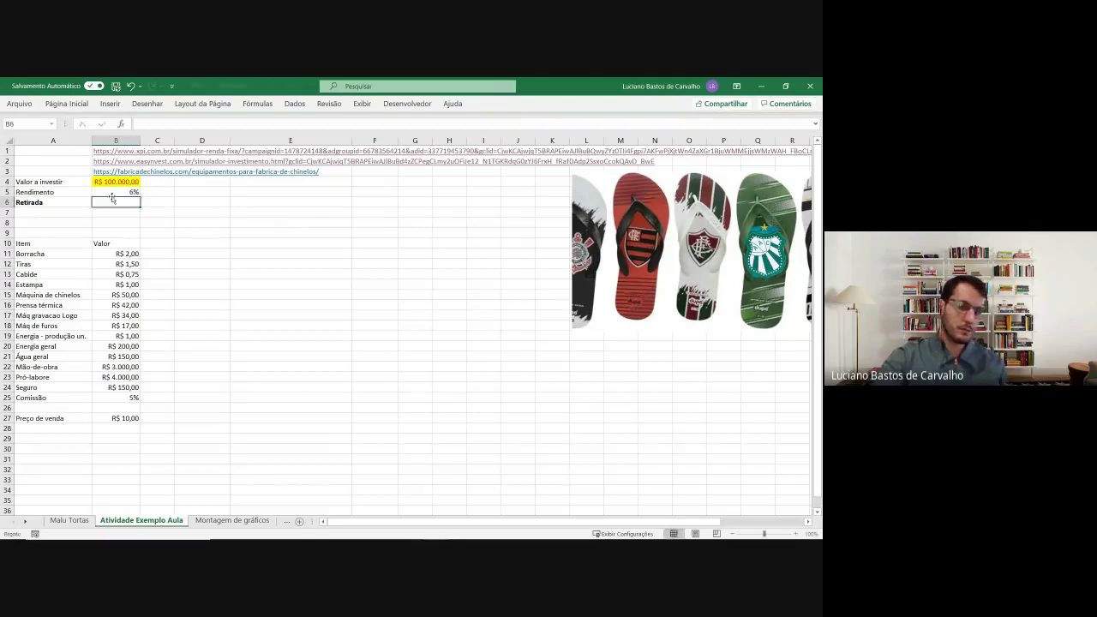
- Calculate the Retirada in cell B6 by multiplying the amount to invest by the yield, using =B4*B5
text(=)
key(Up)
key(Up)
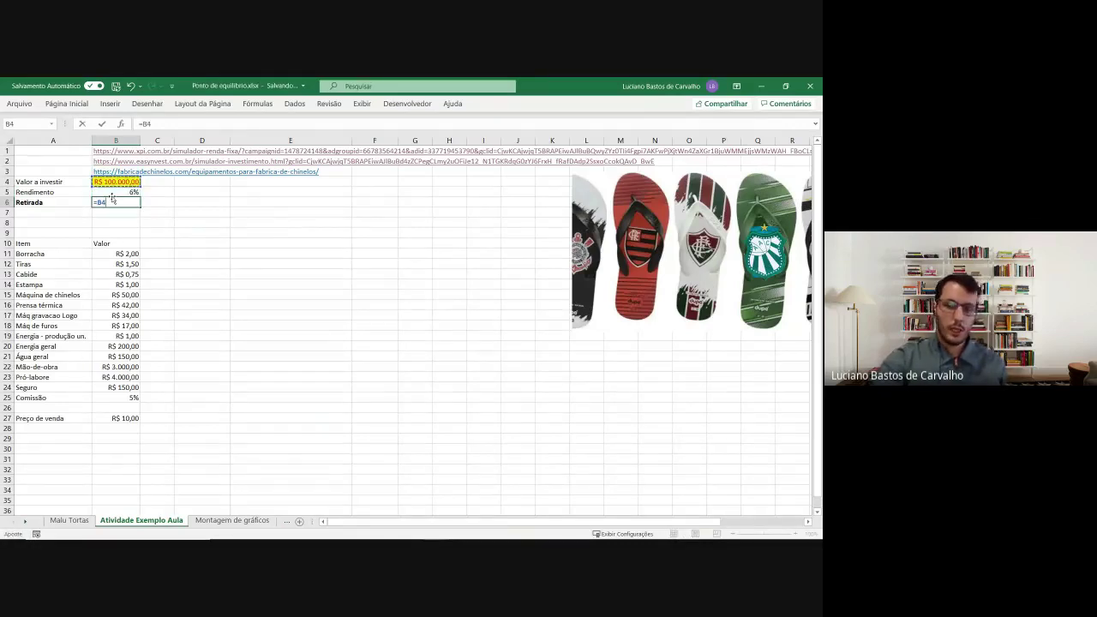
text(*)
key(Up)
key(Return)
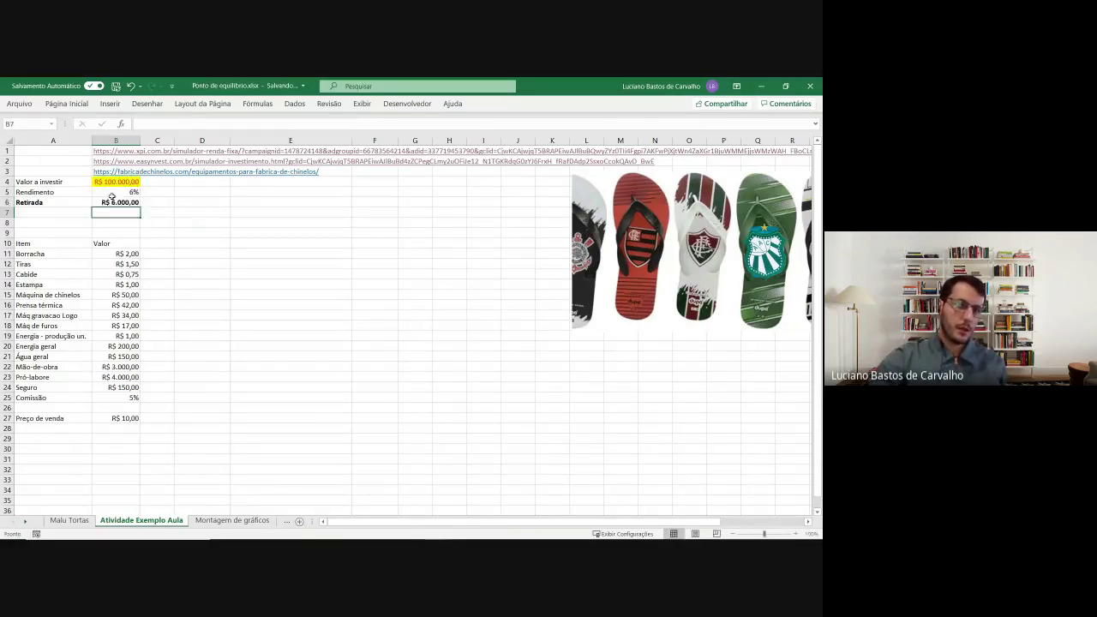
click(116, 201)
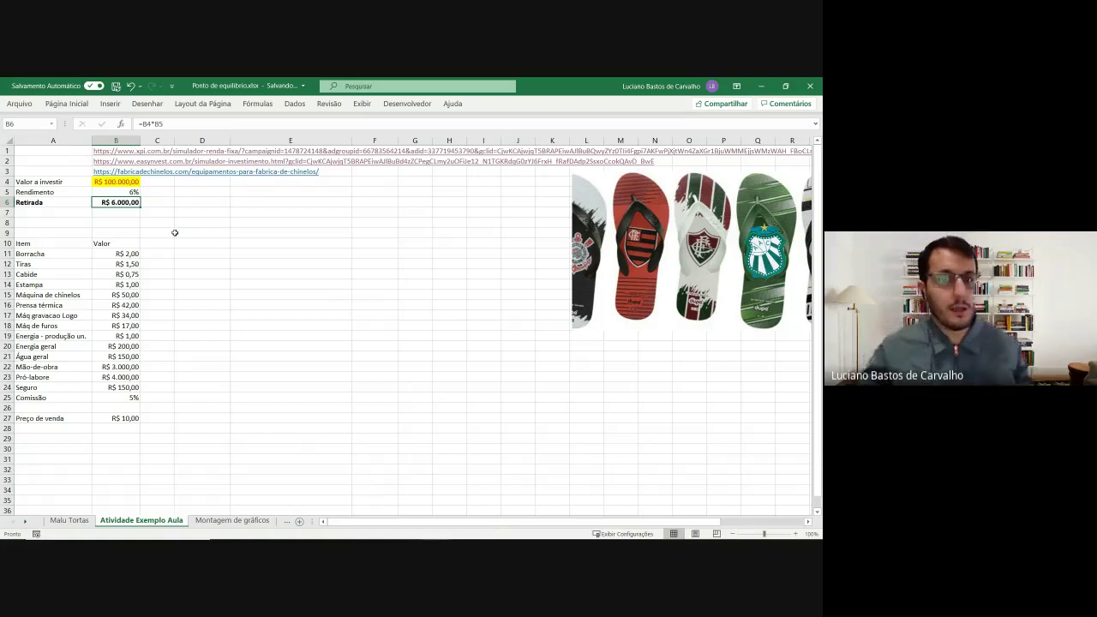
- Open the fabricadechinelos.com link from cell B3 and read through the article's sections on machines, raw materials and accessories for making flip-flops
click(114, 172)
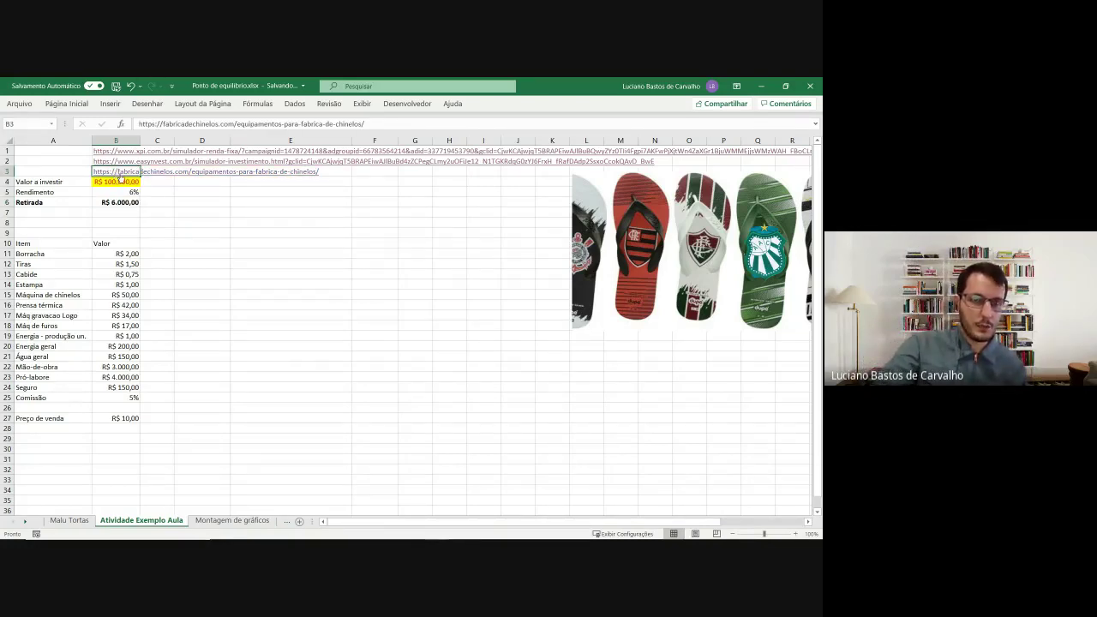
key(alt+Tab)
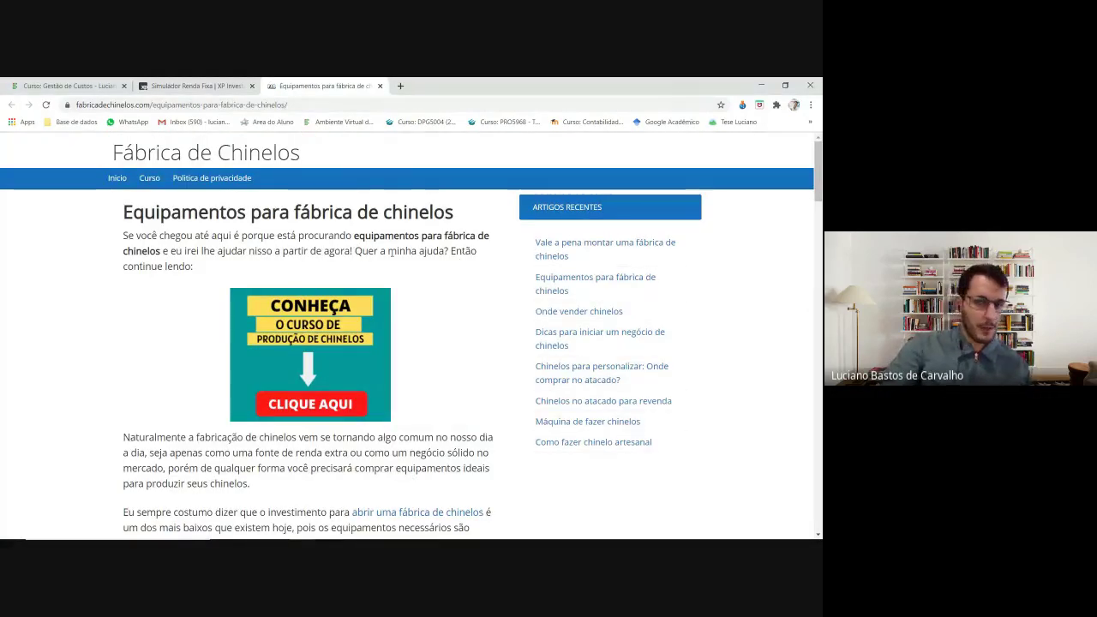
scroll(136, 191, down, 5)
scroll(135, 192, down, 3)
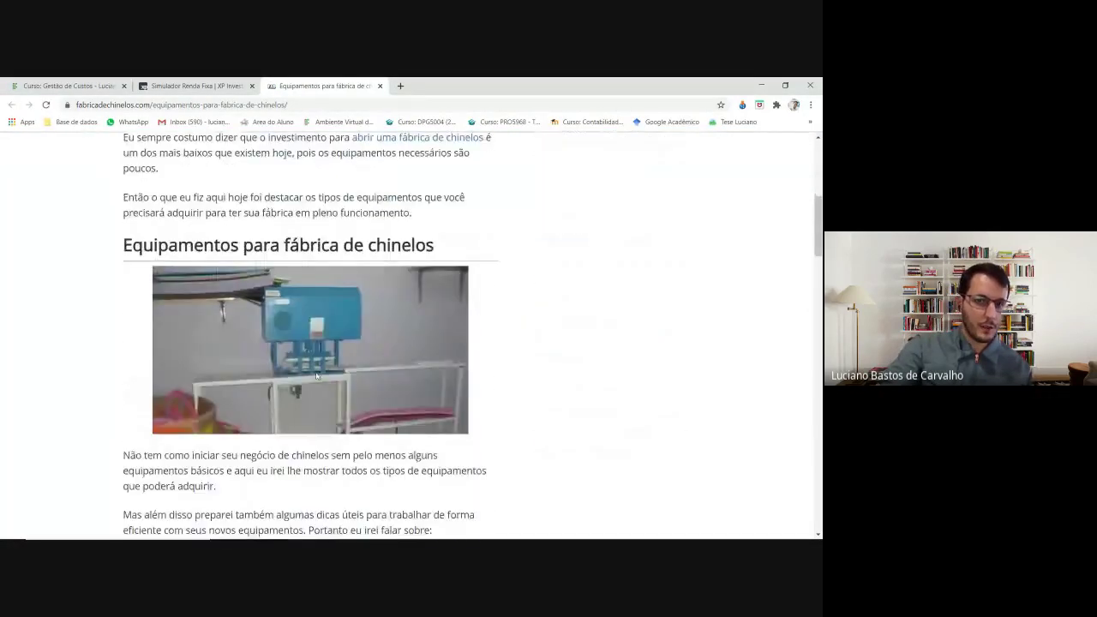
scroll(265, 335, down, 3)
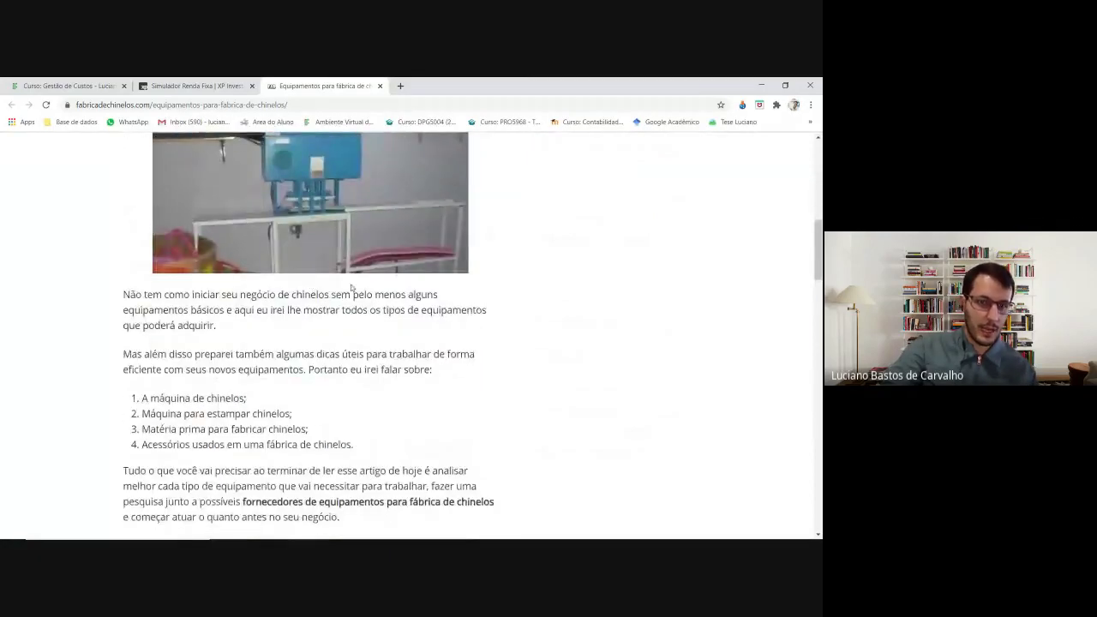
drag(145, 399, 274, 394)
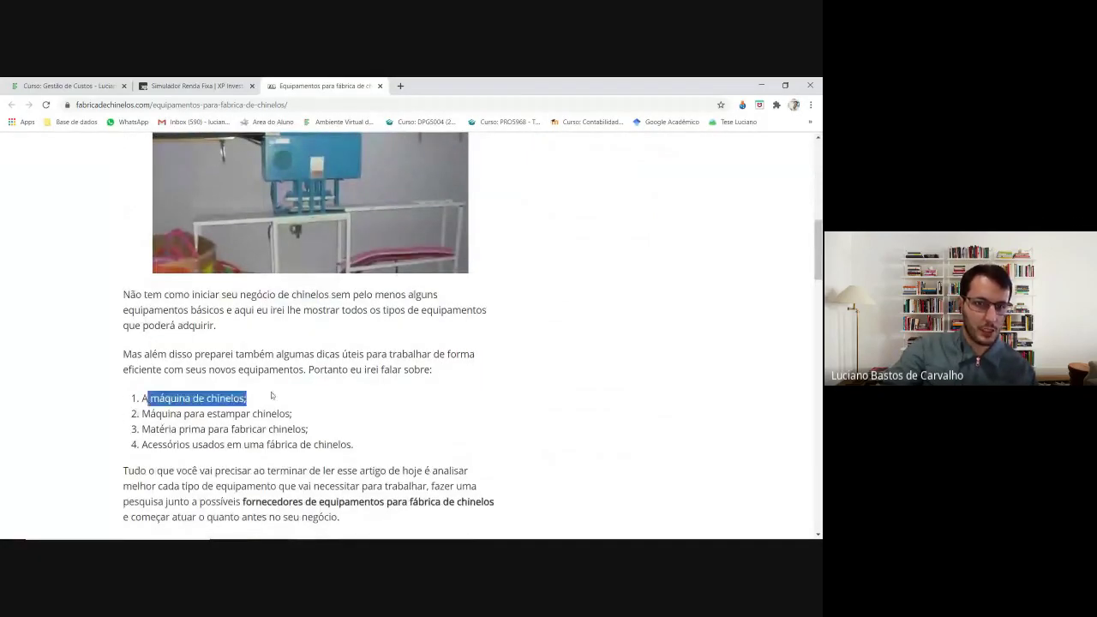
drag(207, 414, 286, 414)
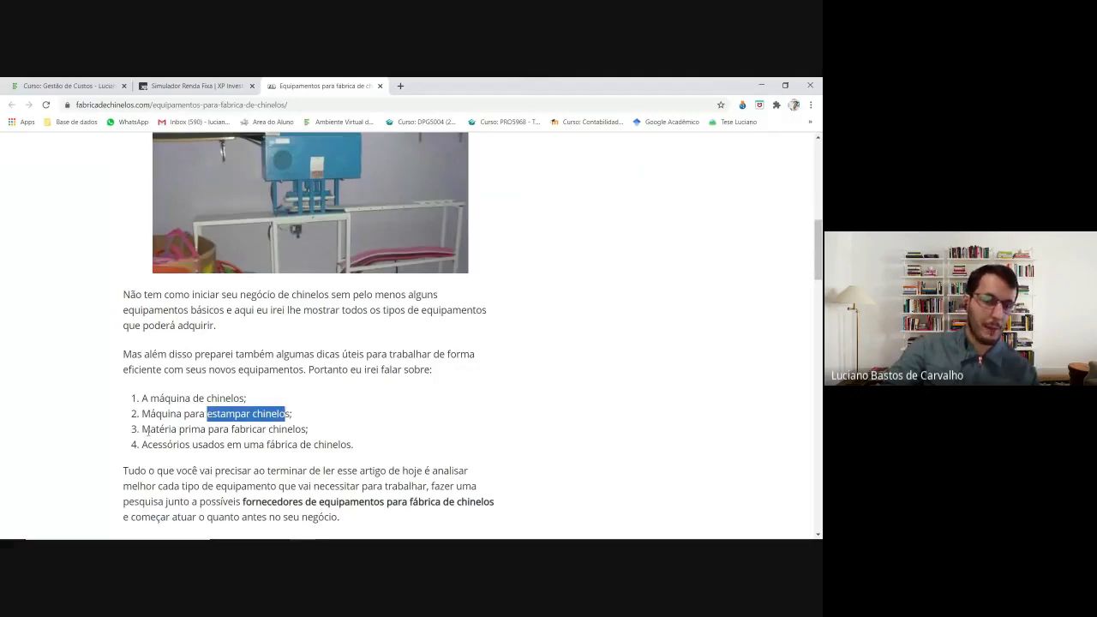
drag(146, 429, 295, 429)
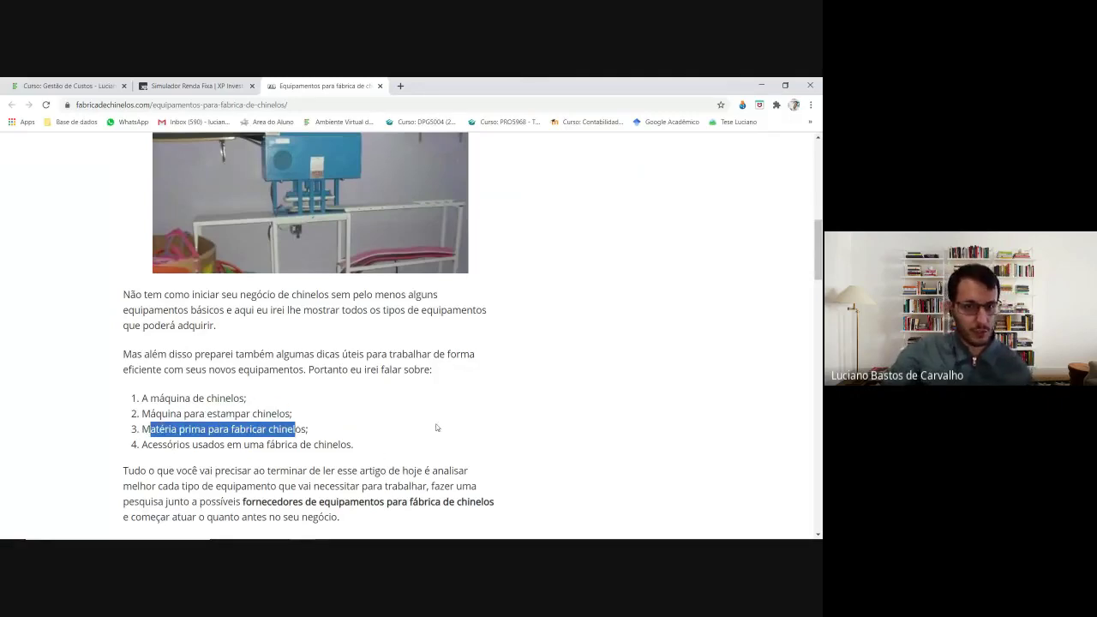
scroll(439, 371, down, 1)
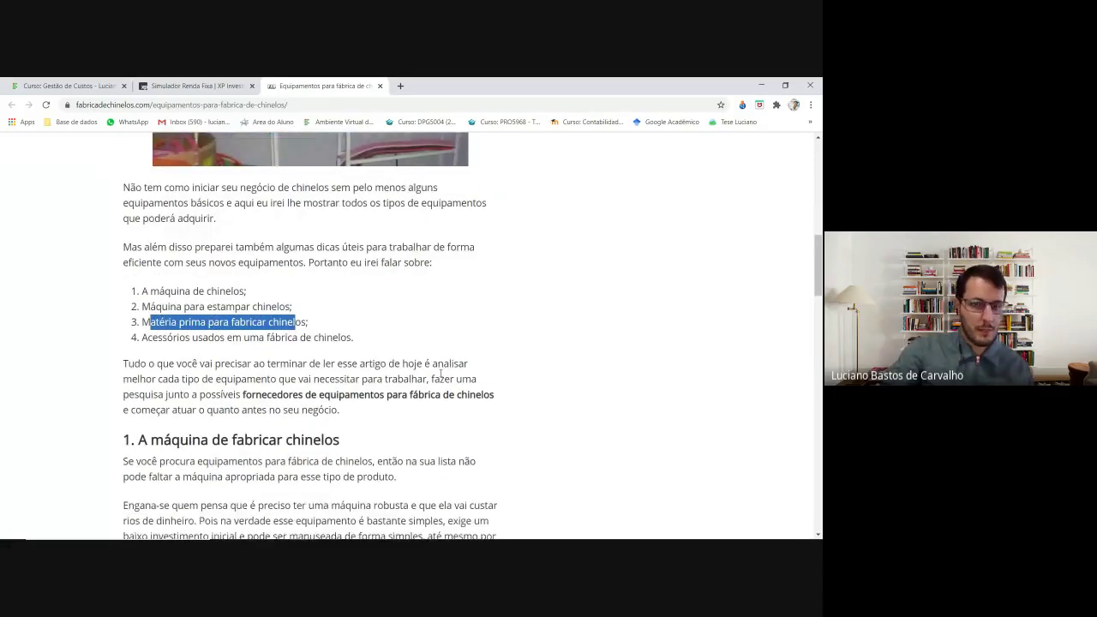
scroll(440, 374, down, 6)
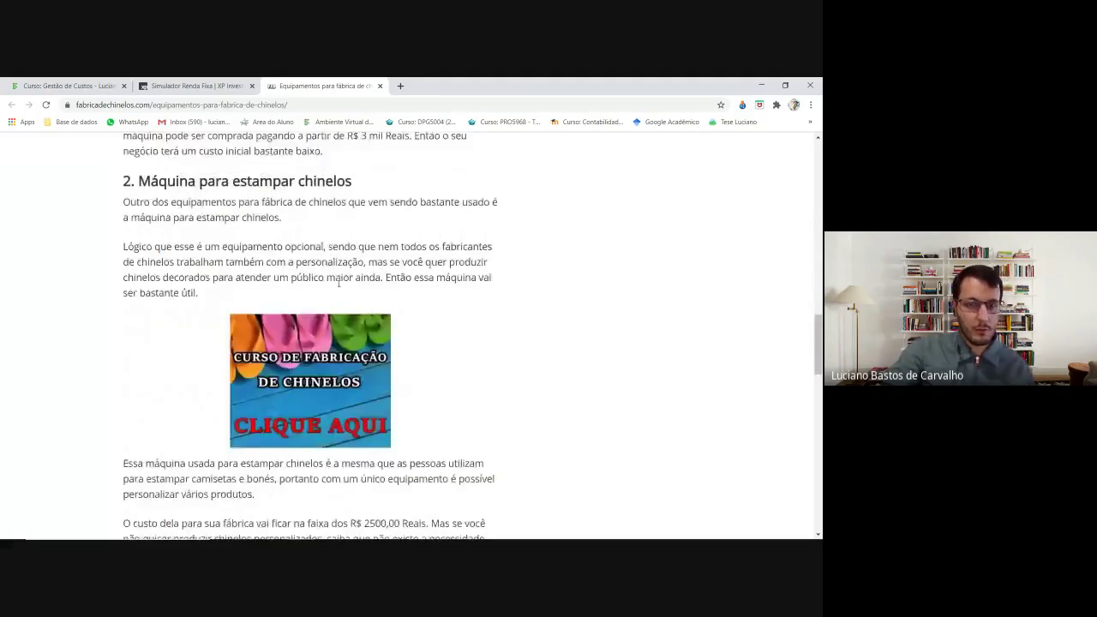
scroll(248, 332, down, 4)
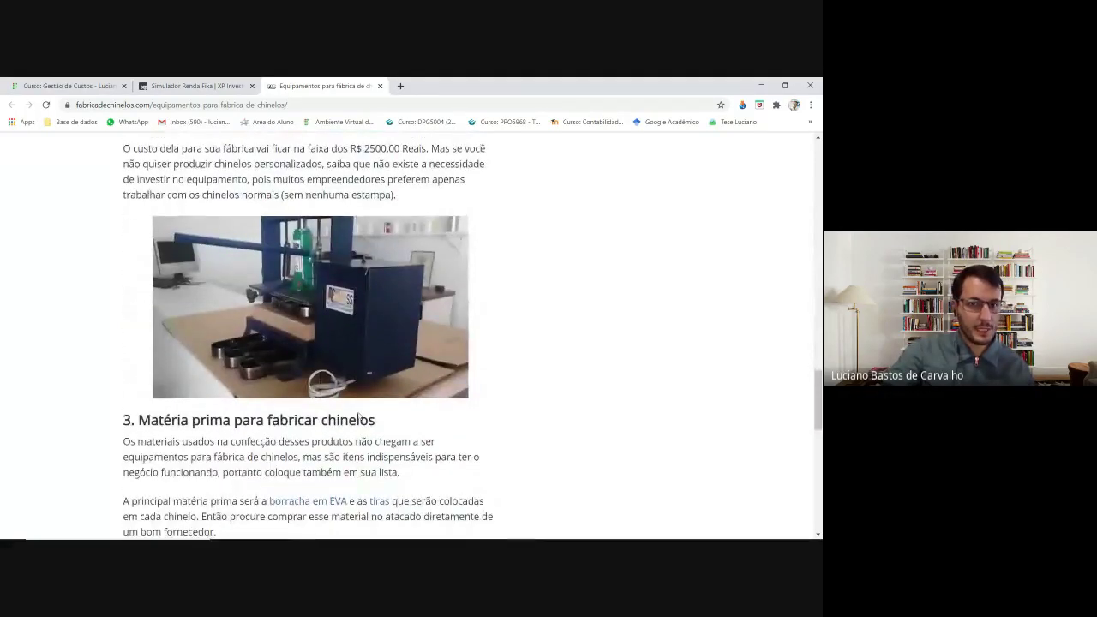
scroll(559, 380, down, 6)
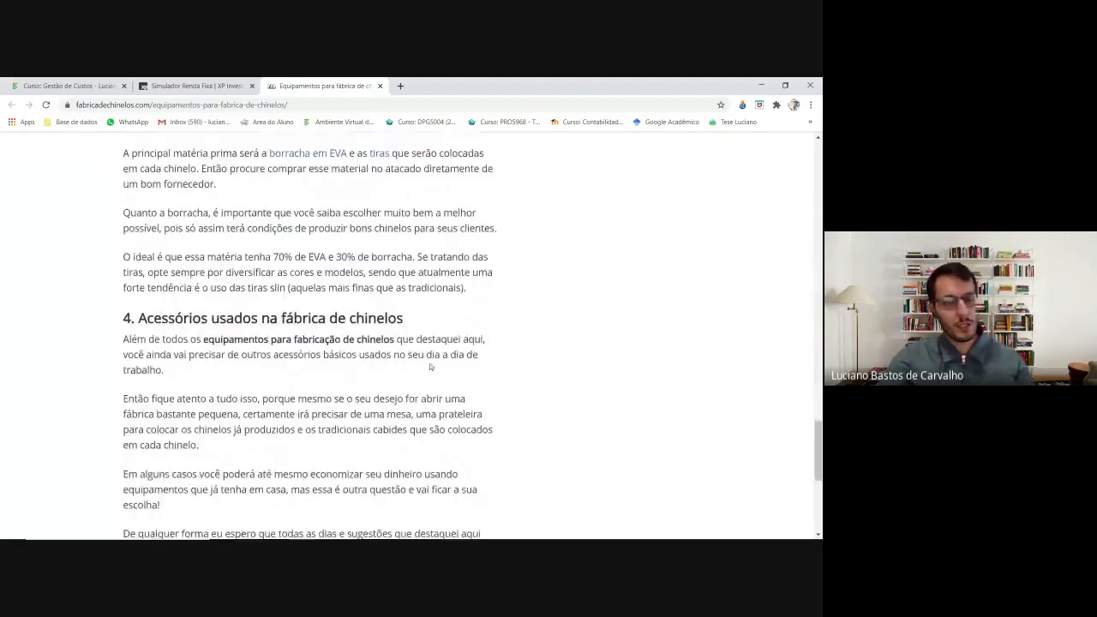
- Return to the Excel workbook and examine the cost item list, checking the Borracha, Tiras, Cabide and Estampa values
key(alt+Tab)
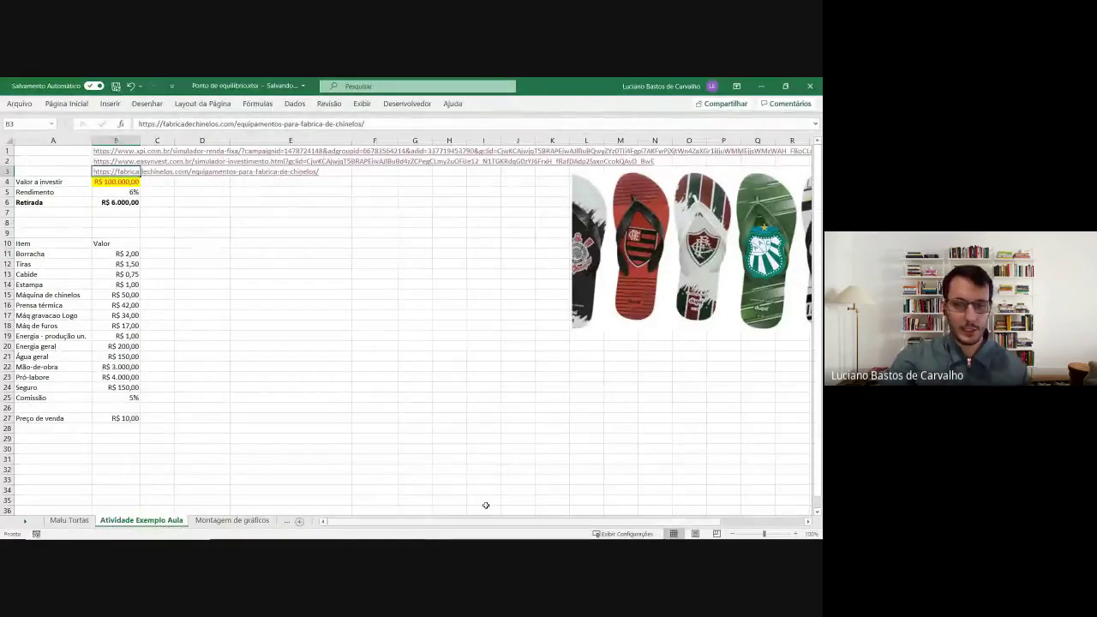
ctrl+scroll(156, 301, up, 3)
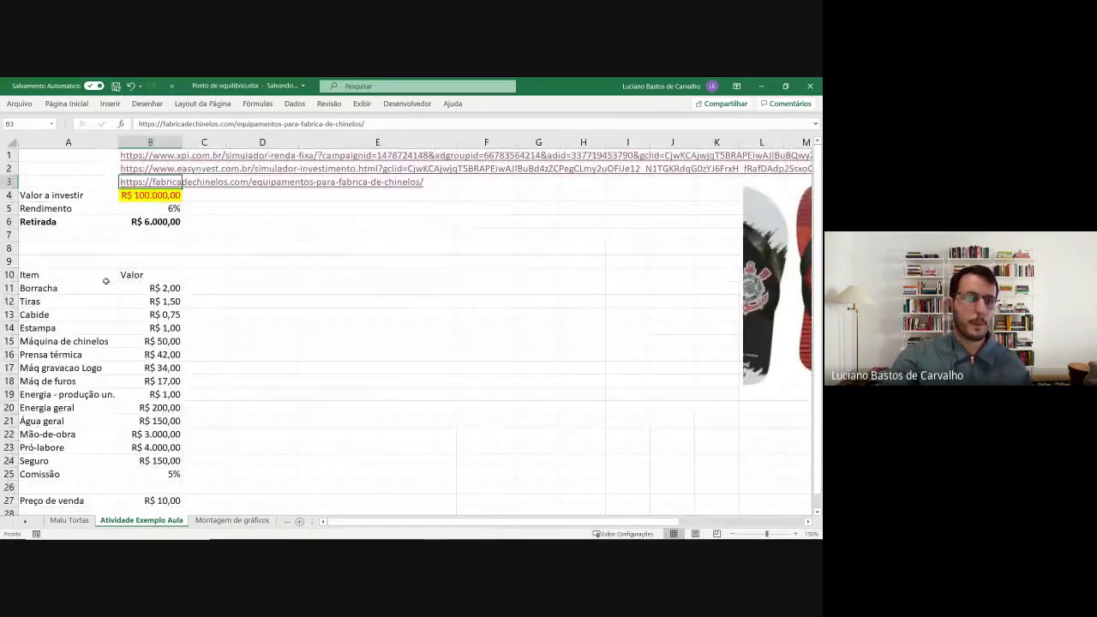
drag(92, 275, 74, 472)
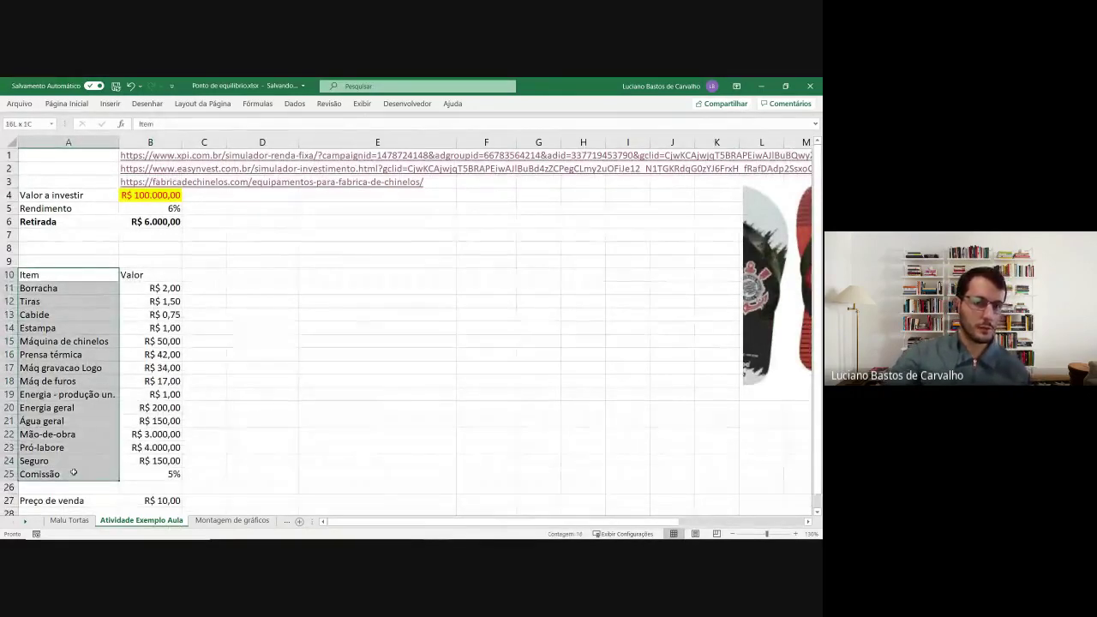
click(60, 292)
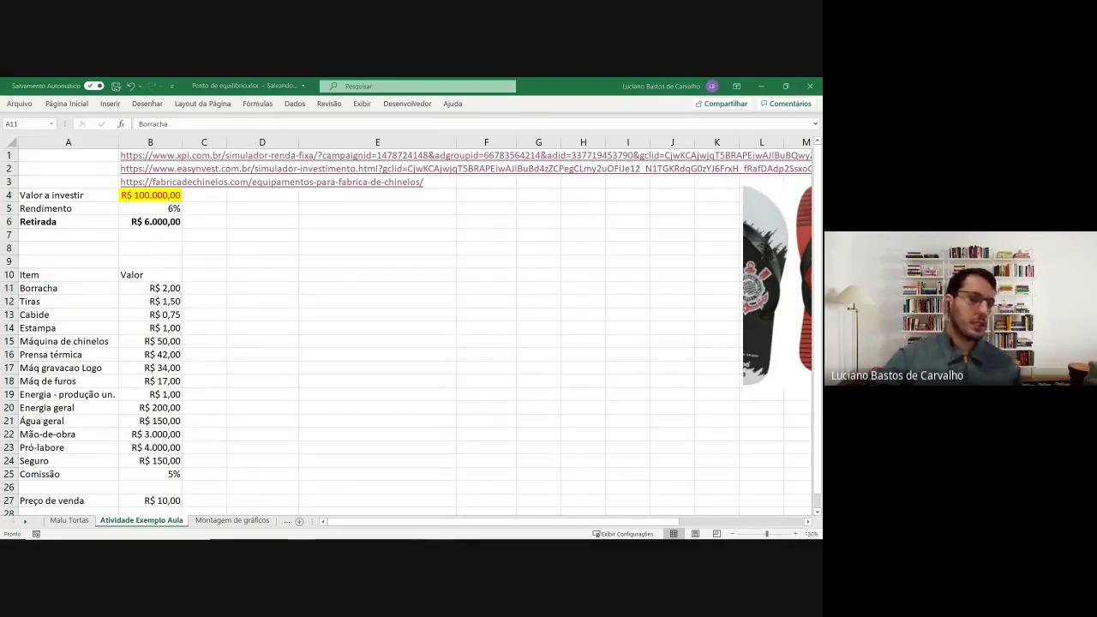
click(168, 290)
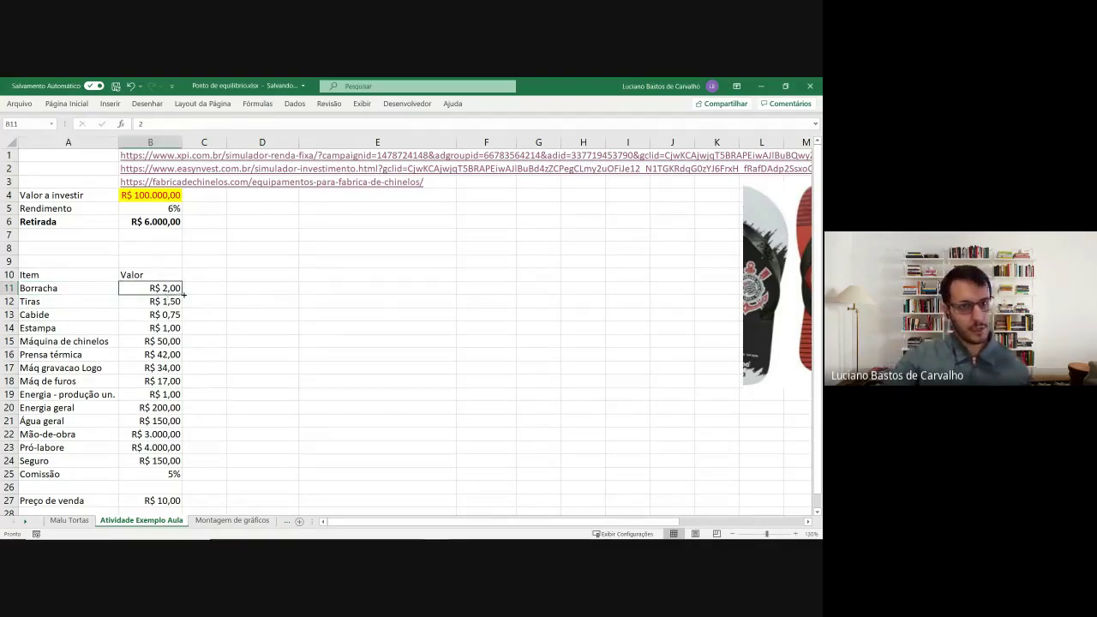
click(156, 304)
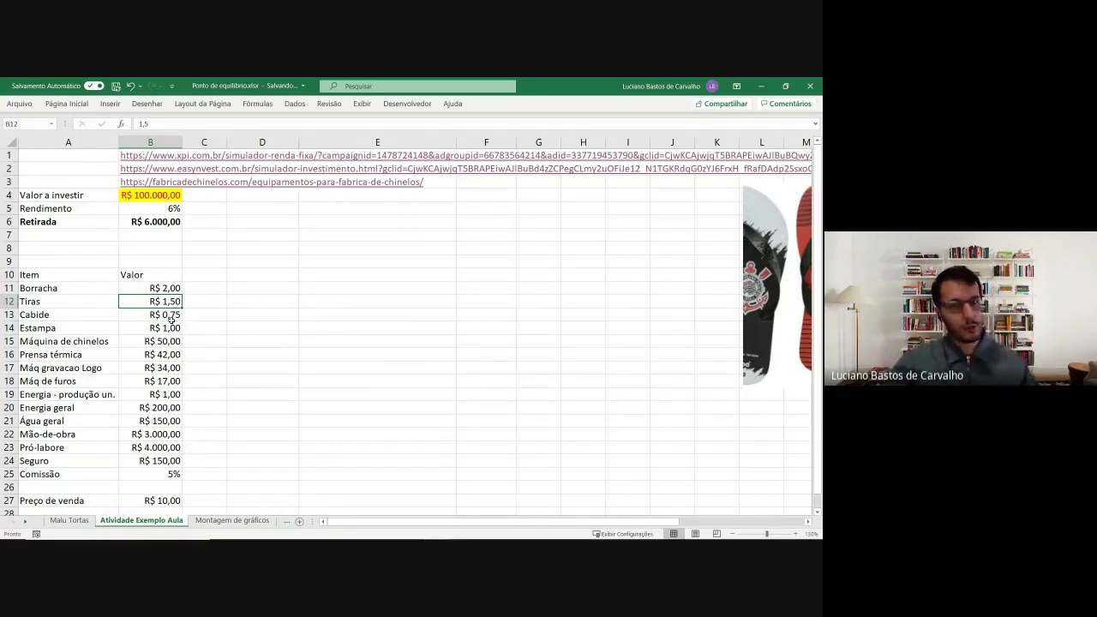
click(172, 317)
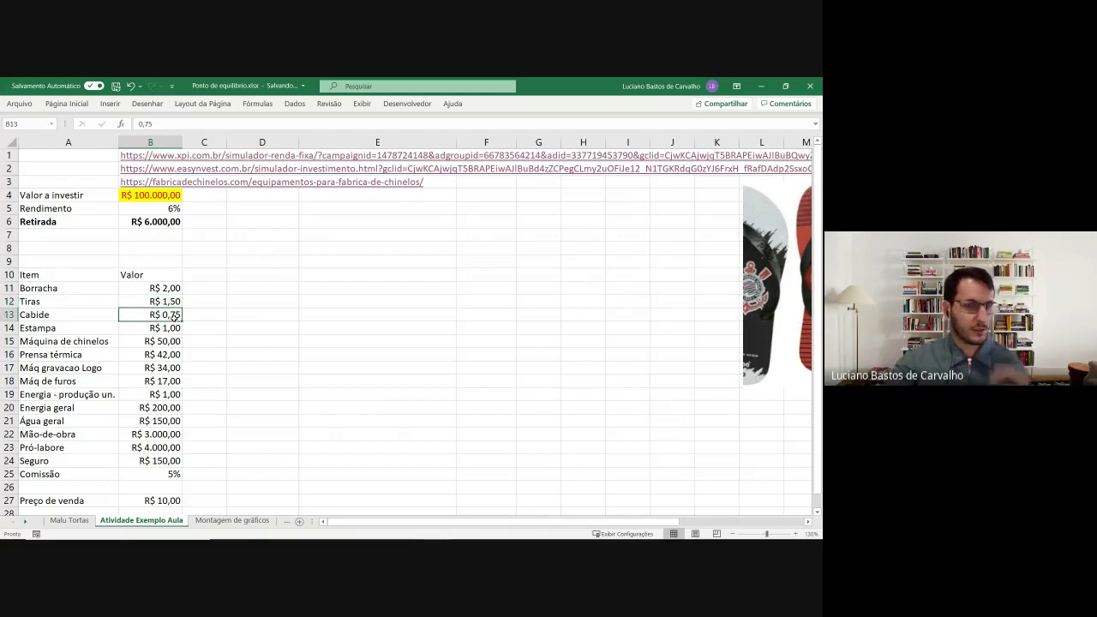
click(171, 332)
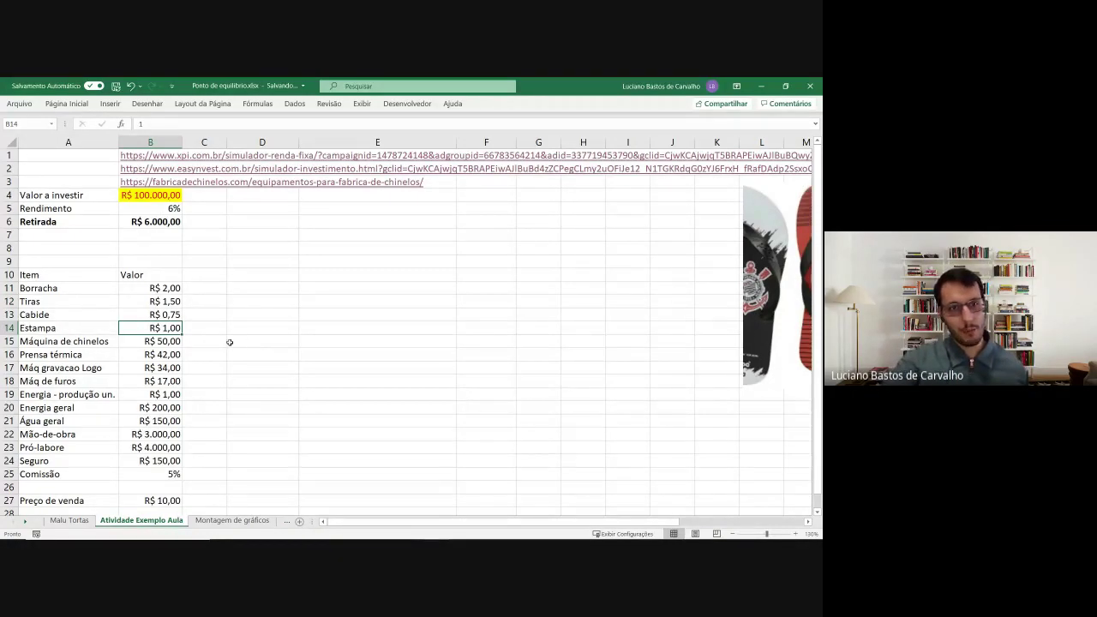
- Review the remaining cost items and their values, from Máquina de chinelos in row 15 down to Comissão in row 25
click(113, 345)
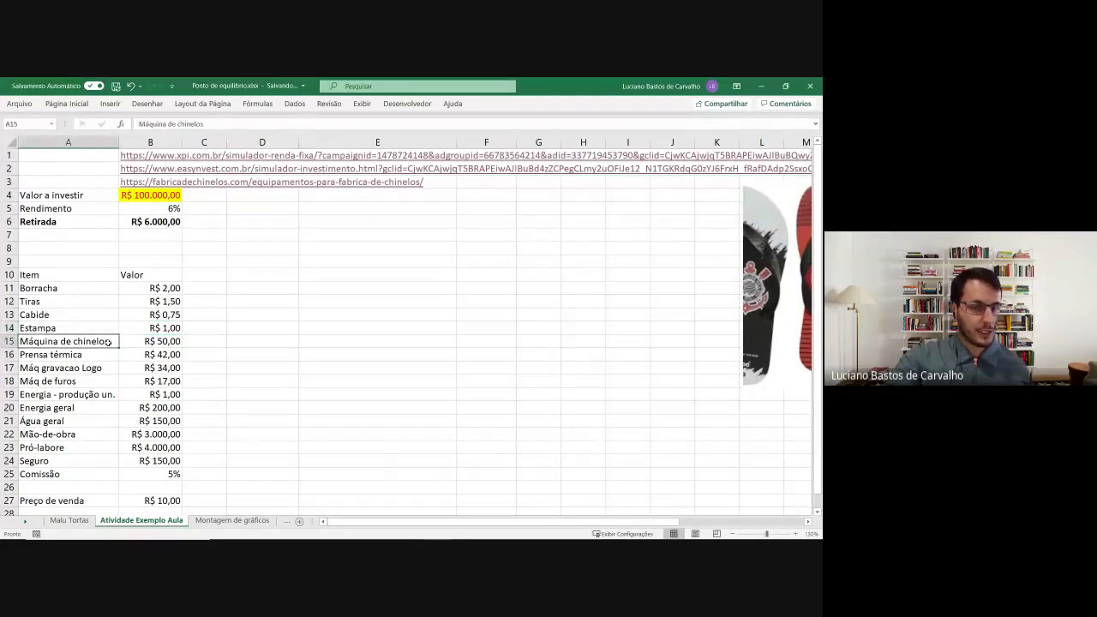
click(89, 354)
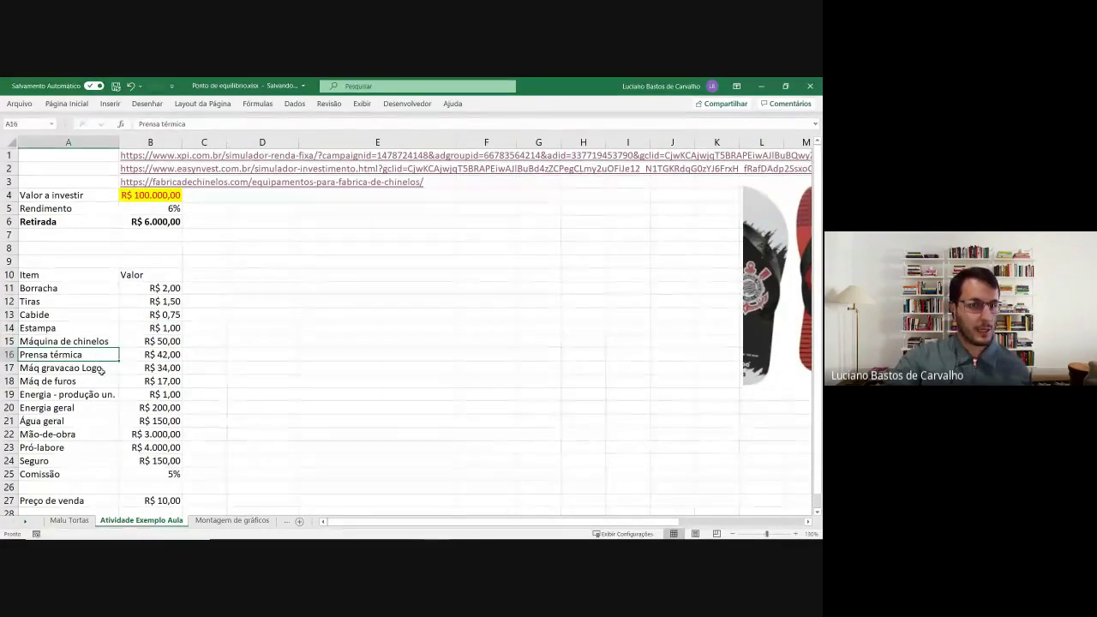
click(103, 368)
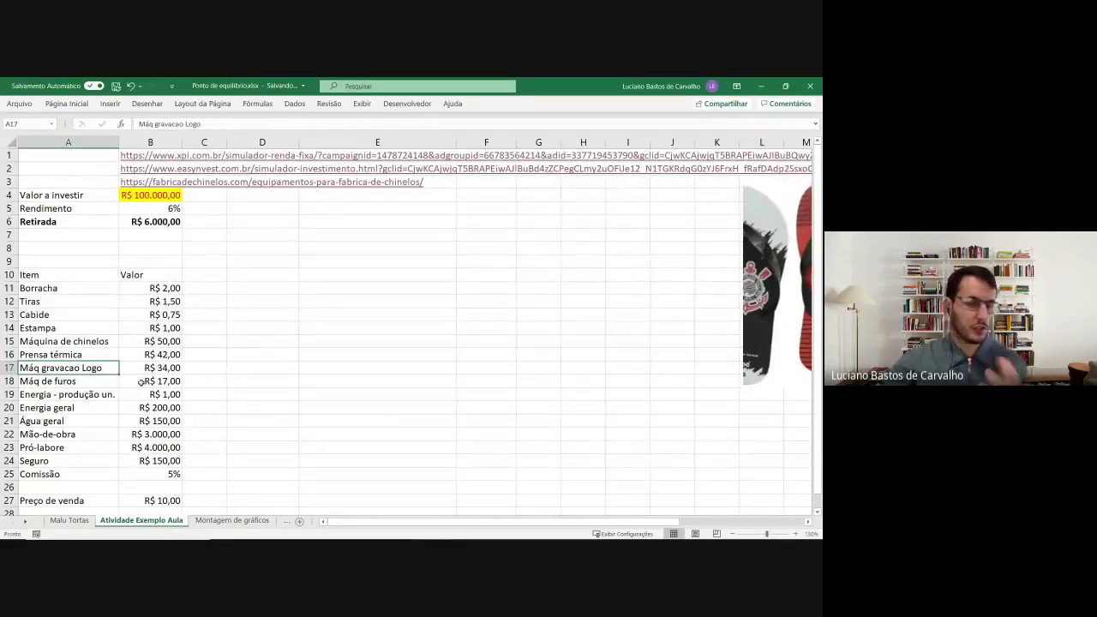
click(97, 381)
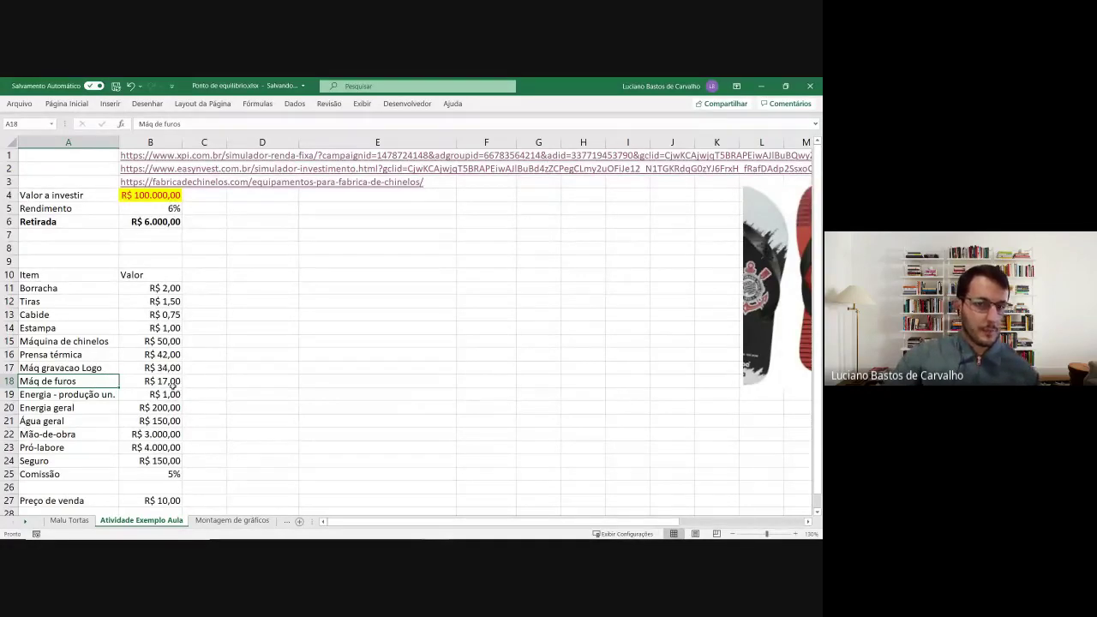
click(101, 398)
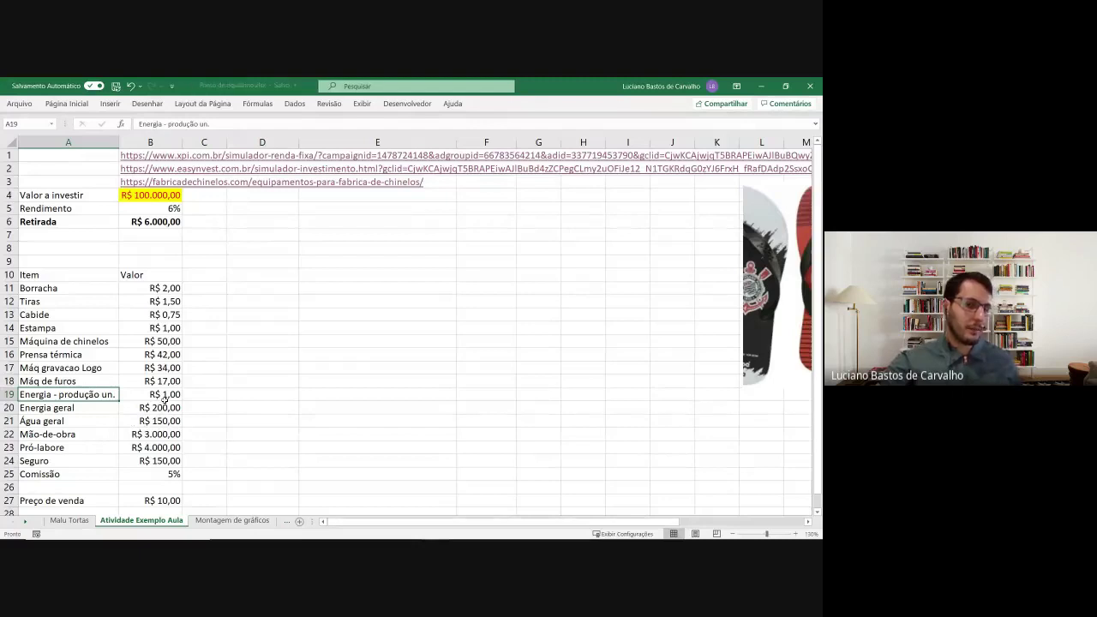
click(165, 395)
click(95, 407)
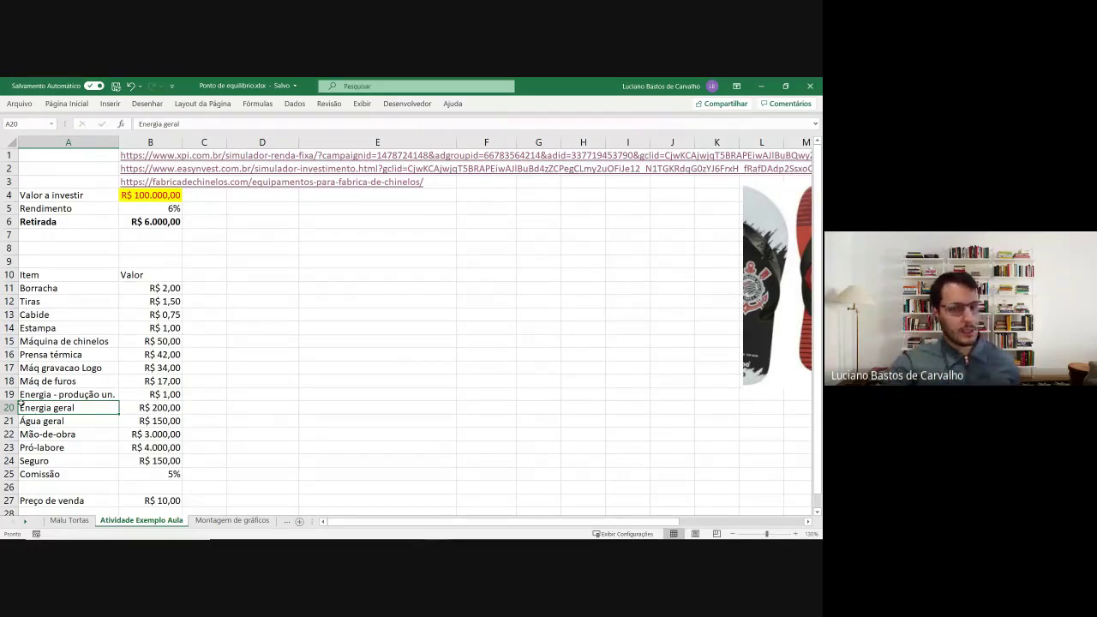
click(127, 407)
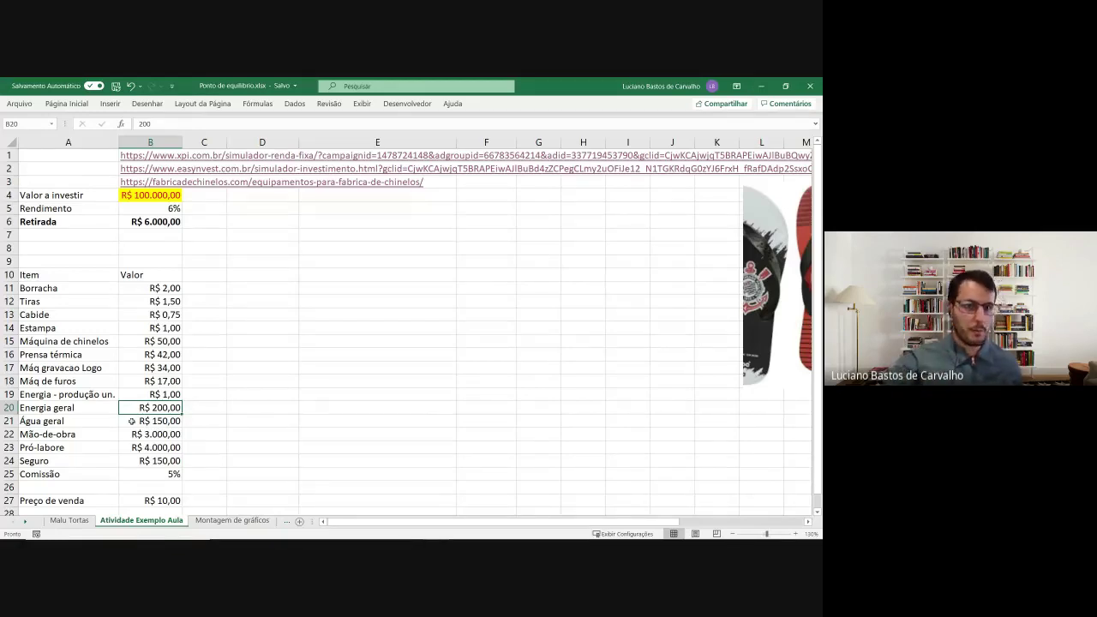
drag(63, 423, 126, 426)
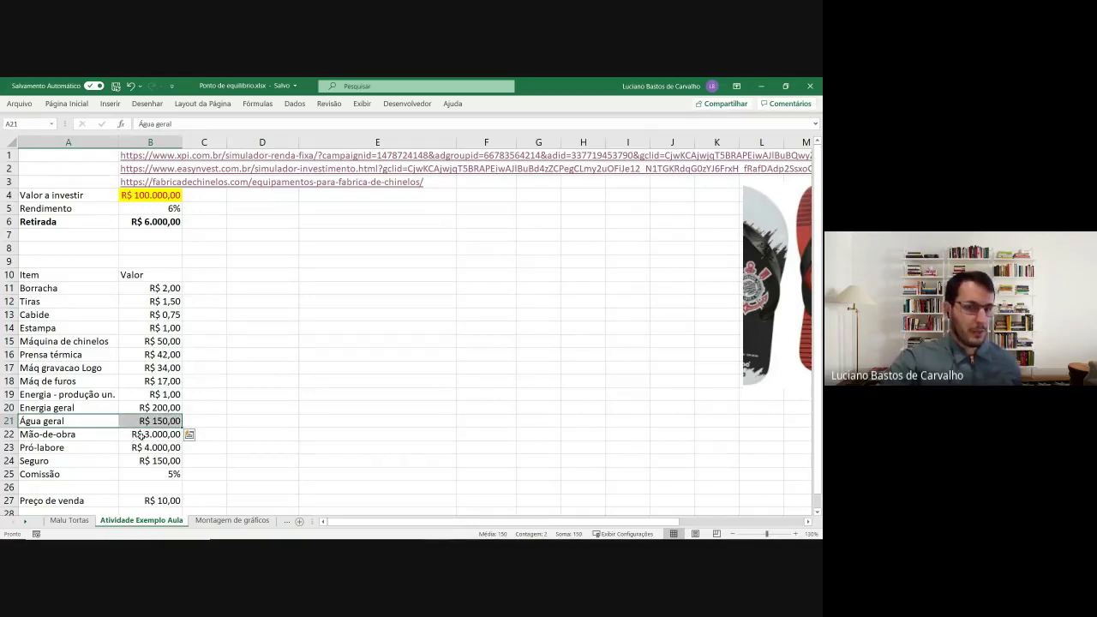
click(137, 438)
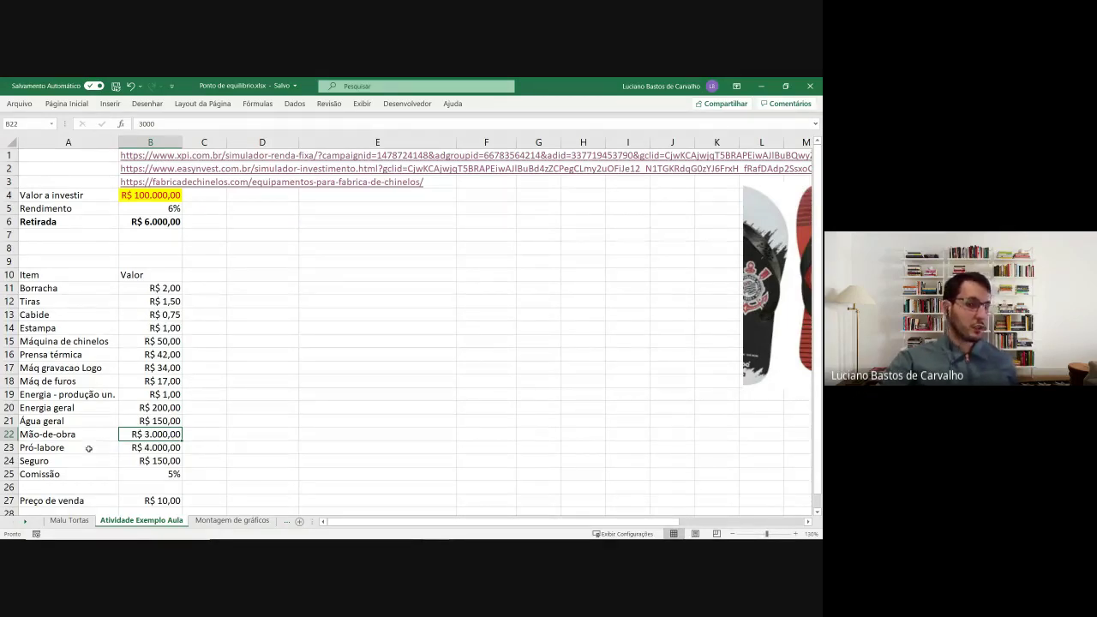
key(Down)
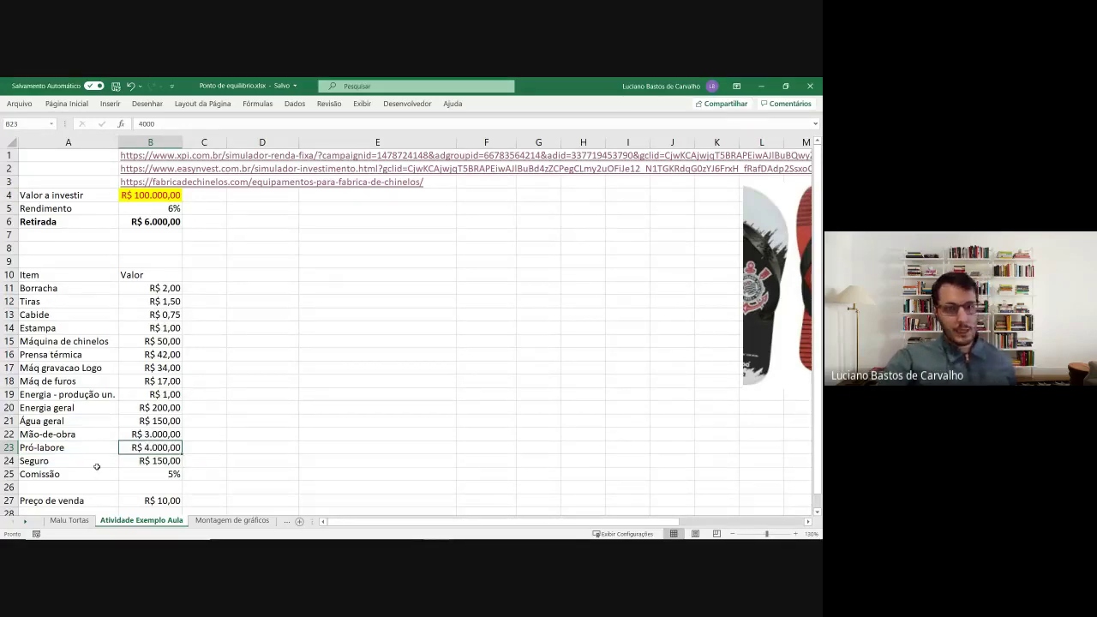
click(136, 466)
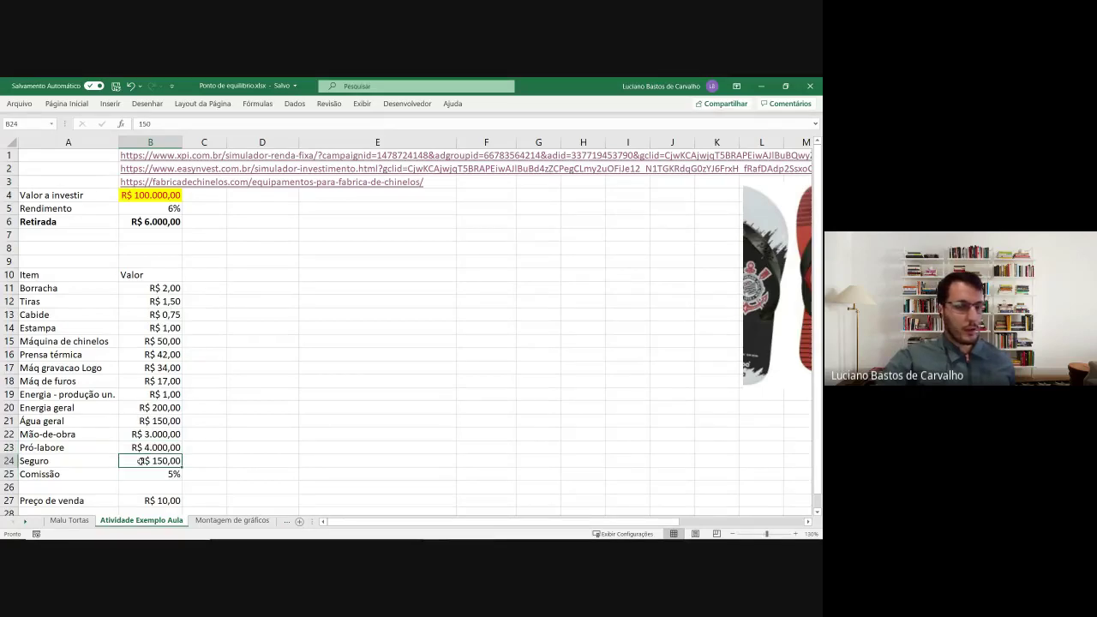
click(139, 474)
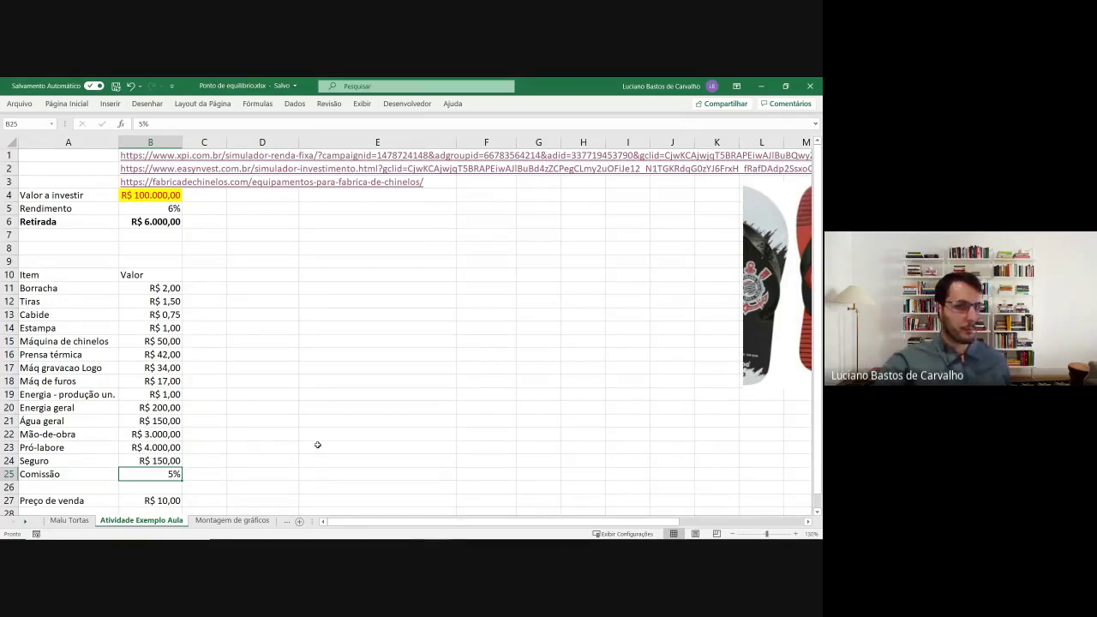
- Make the Preço de venda label and its value in A27:B27 bold
drag(94, 504, 128, 502)
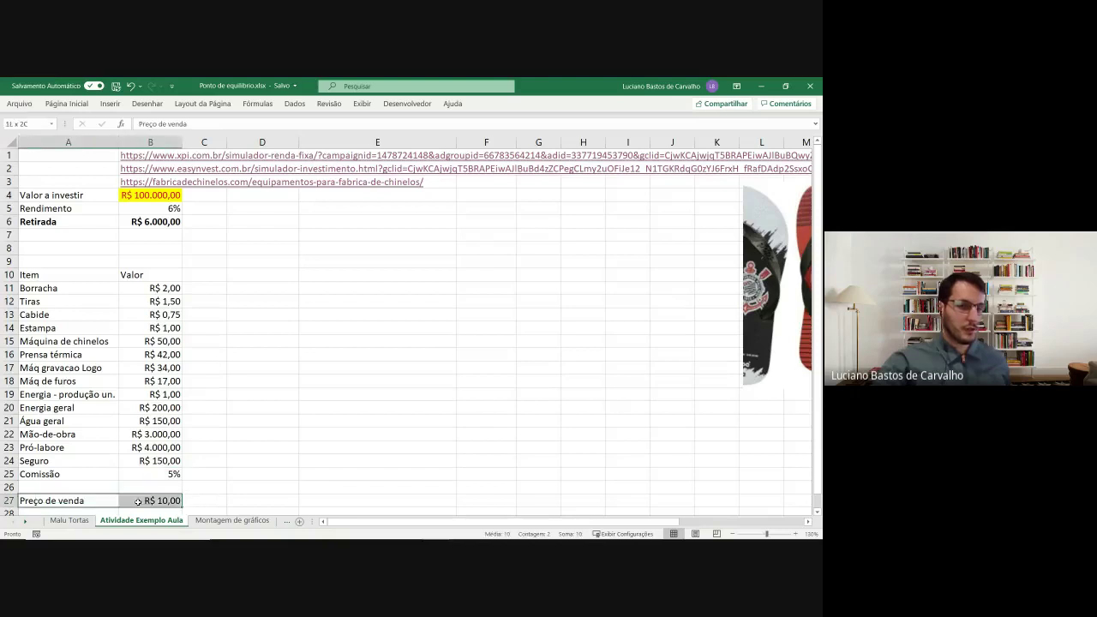
click(66, 104)
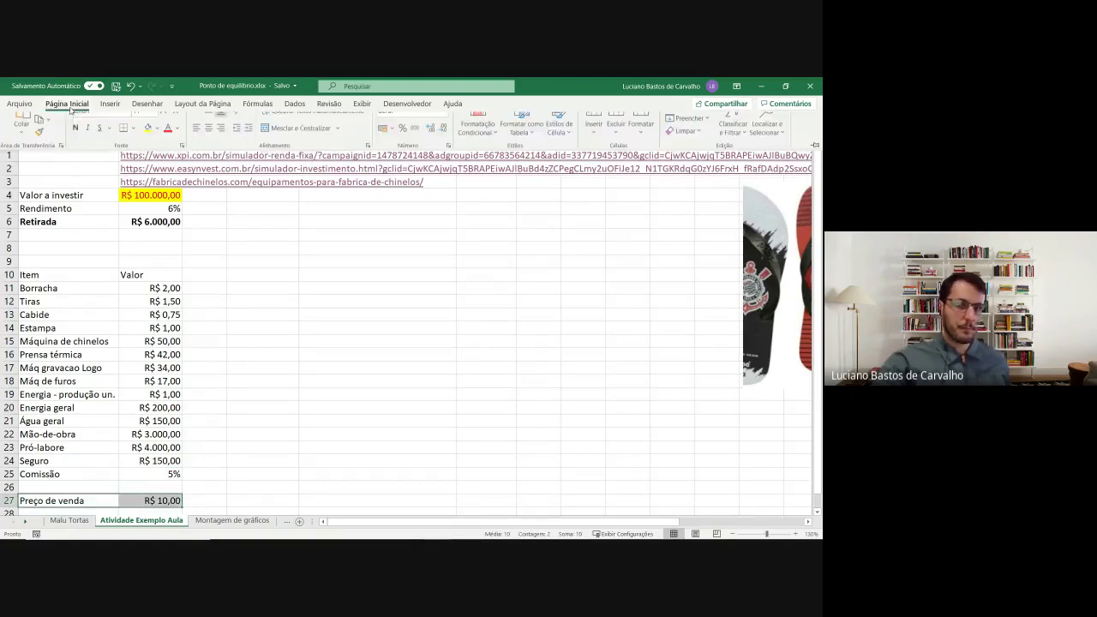
click(75, 141)
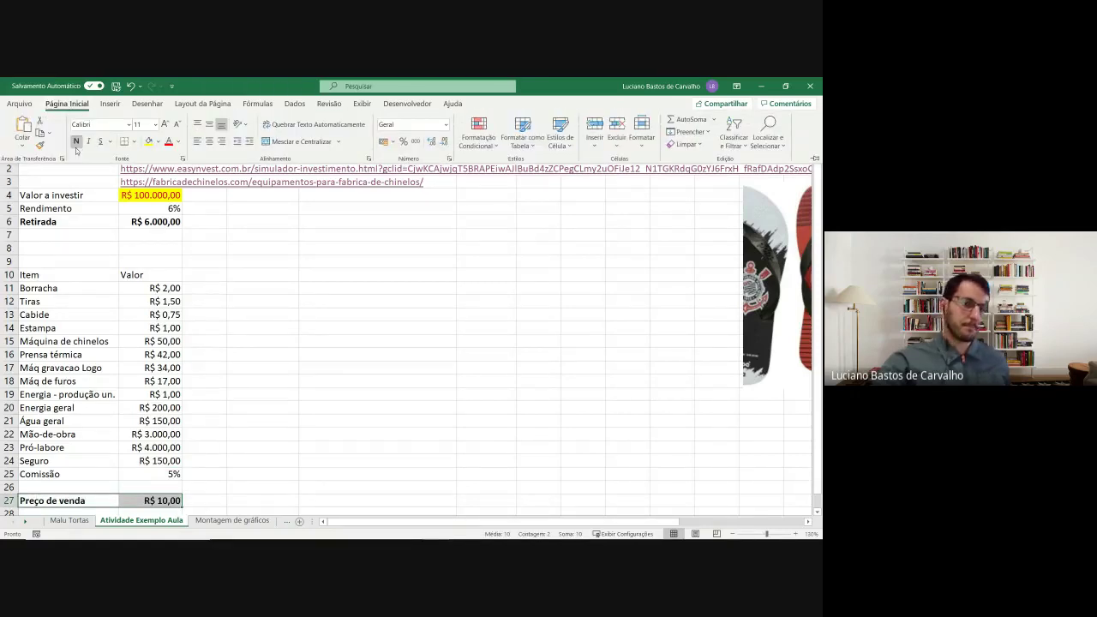
click(226, 303)
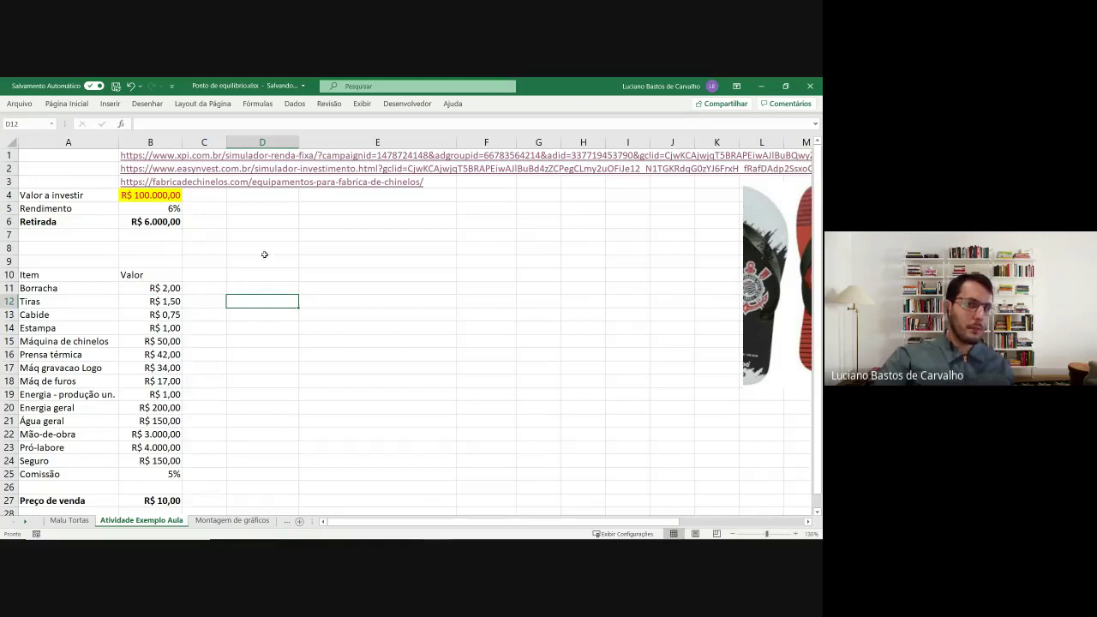
- Number two question rows beside the investment data by entering 1 in D5 and 2 in D6
click(337, 210)
click(276, 206)
text(1)
key(Return)
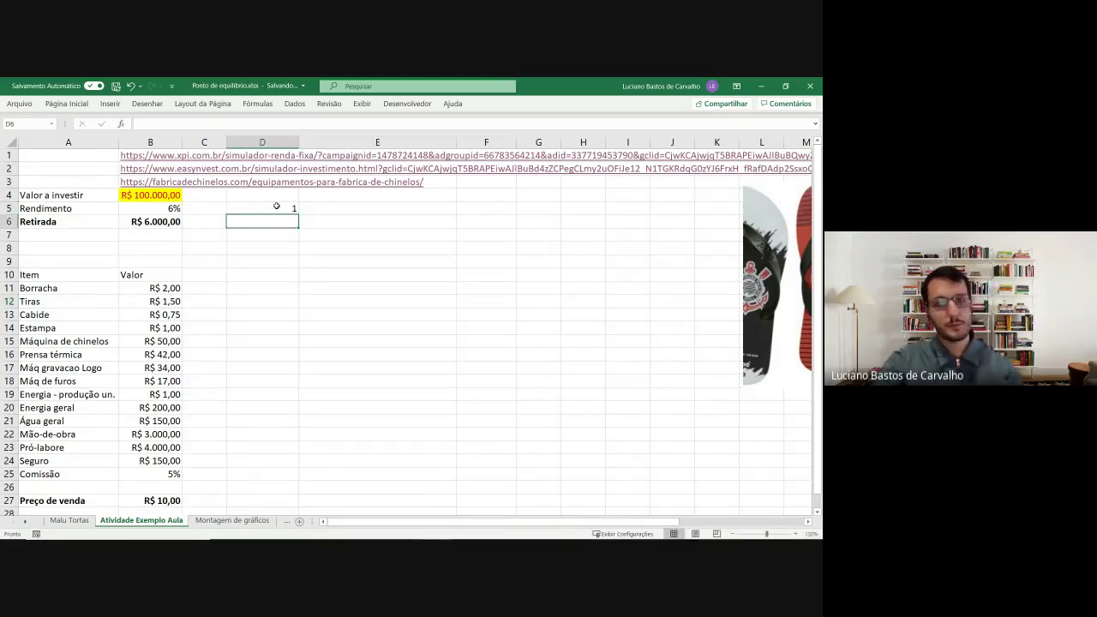
text(2)
key(Up)
- Enter the first question in E5: "Quantos chinelos preciso vender para não ter lucro nem prejuízo"
key(Right)
text(Quantos)
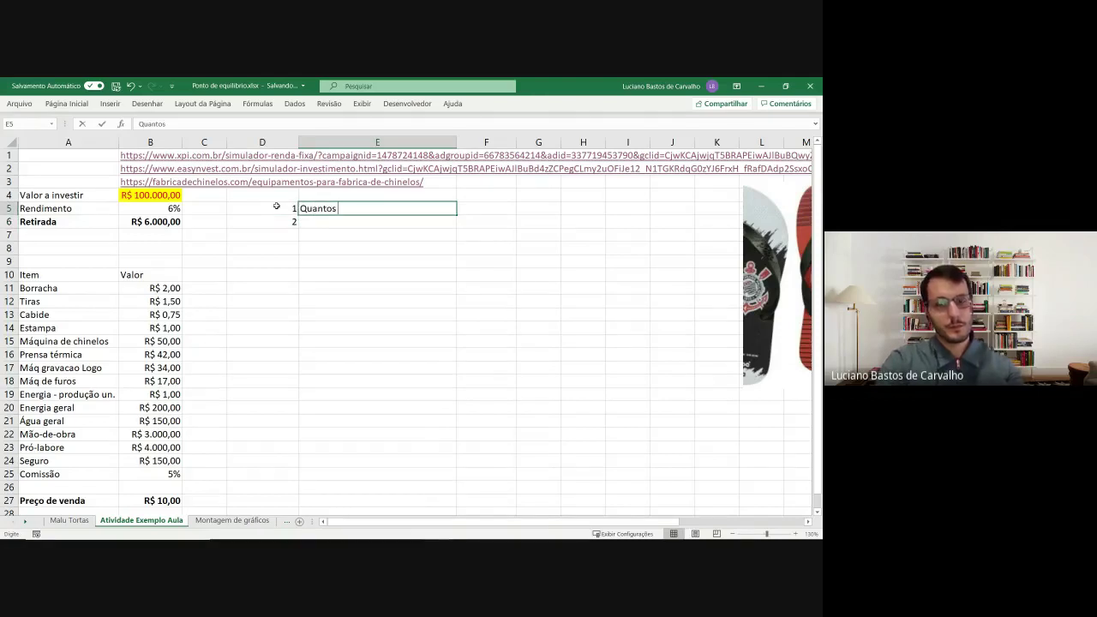
text( chinelos p)
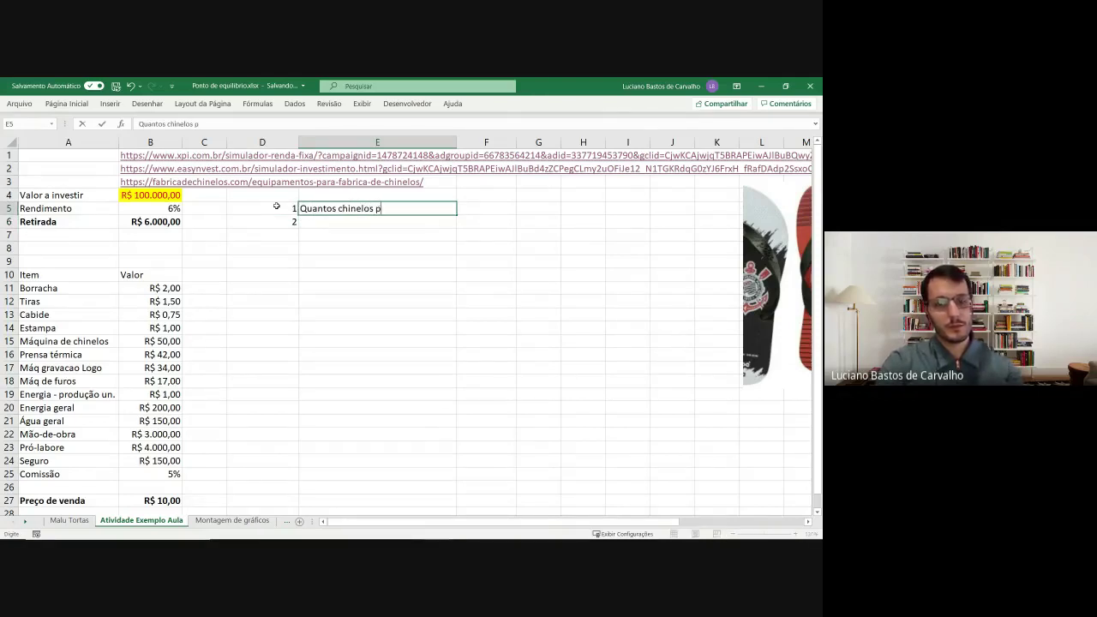
text(reciso vender )
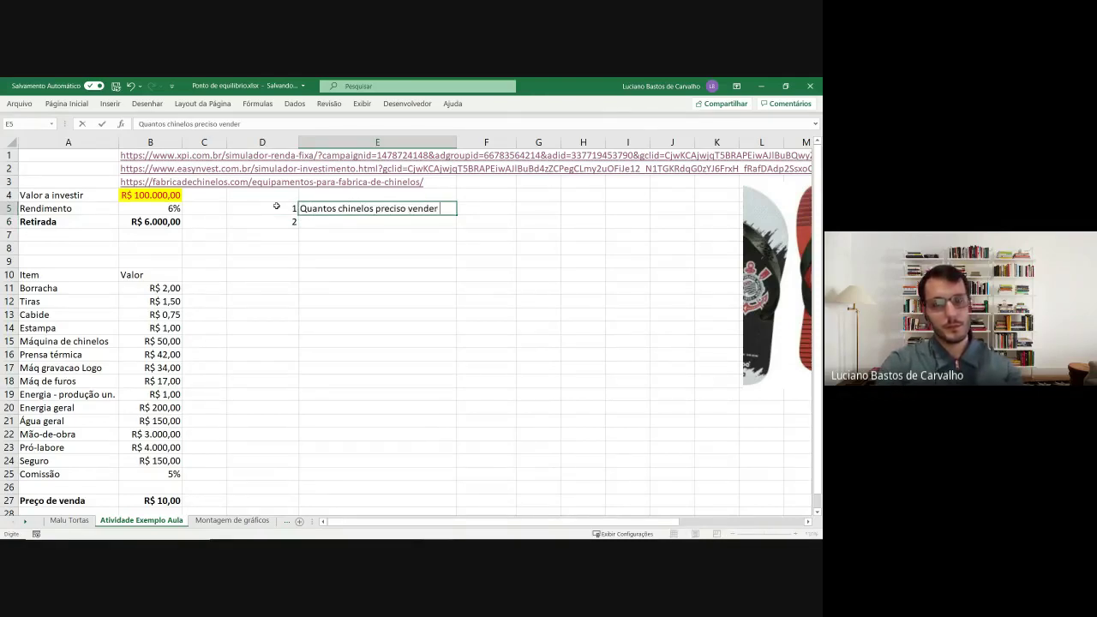
text(para não ter )
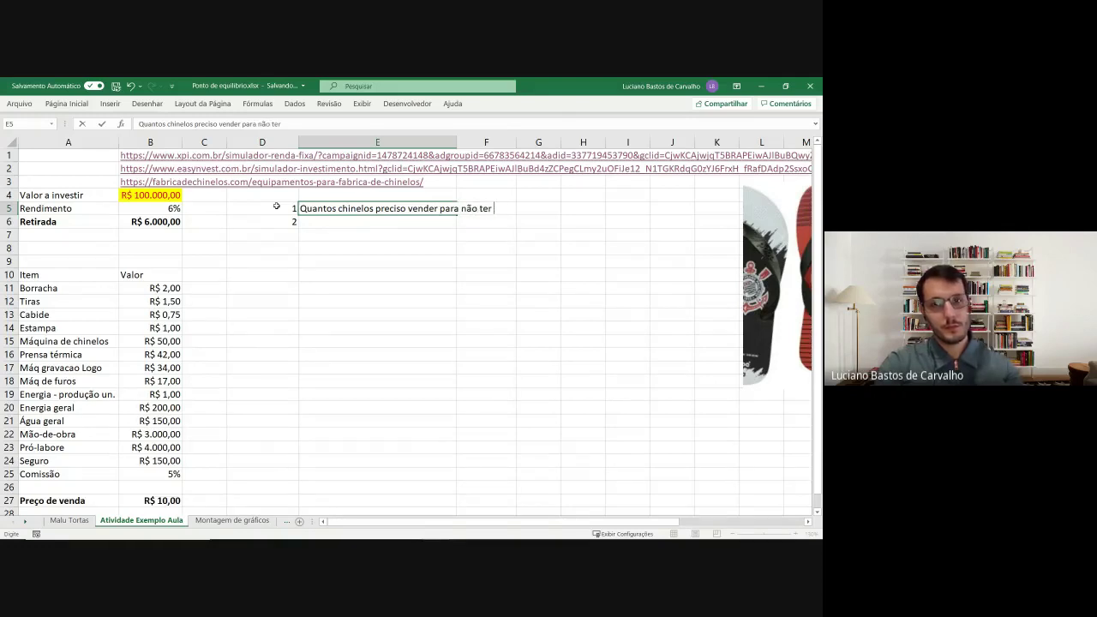
text(lucro nem pre)
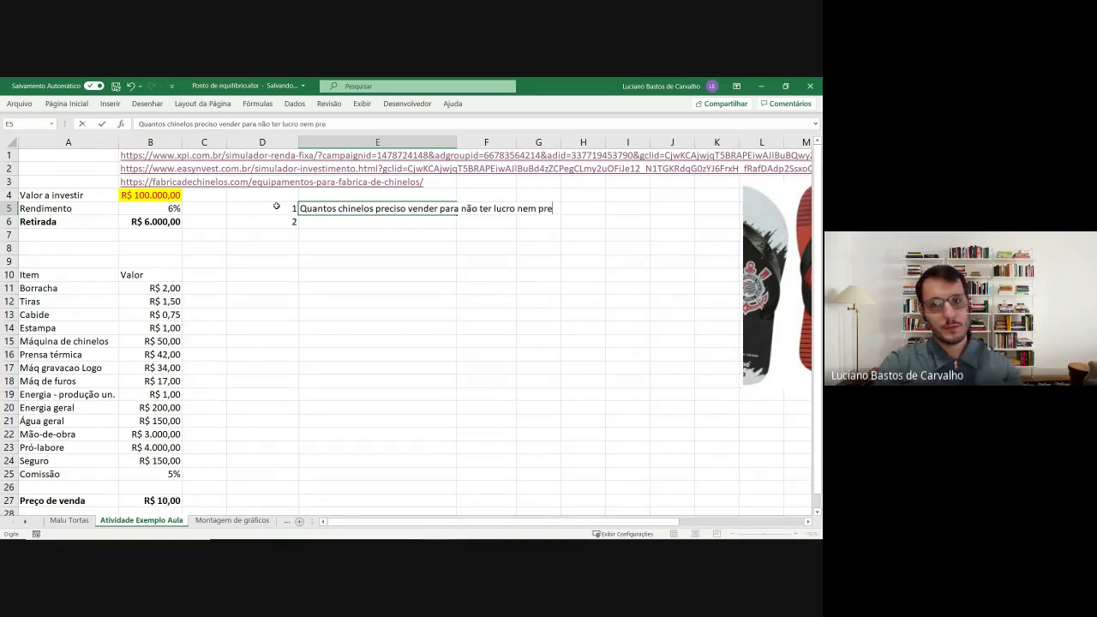
text(juízo)
key(Return)
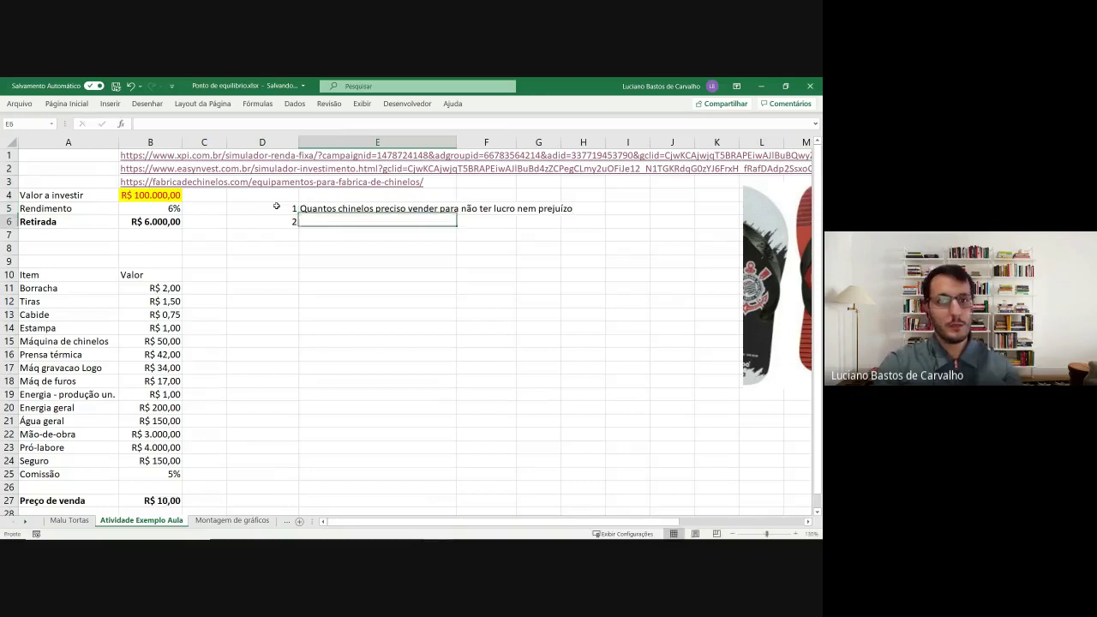
- Enter the second question in E6: "Quantos chinelos preciso vender para cobrir meu custo de oportunidade"
text(Quantos )
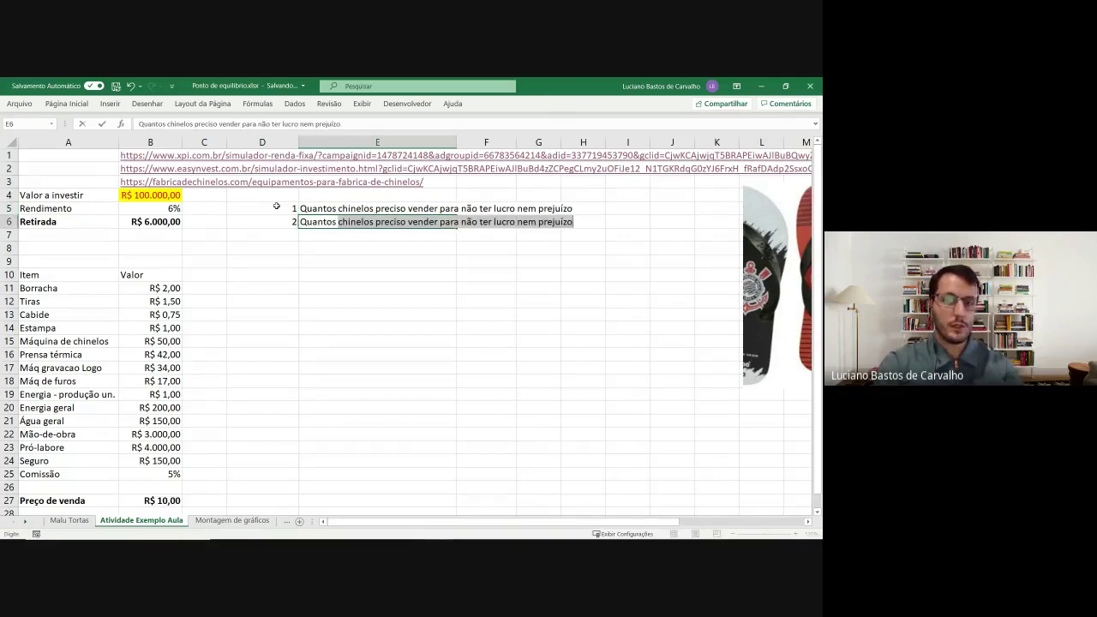
text(chin)
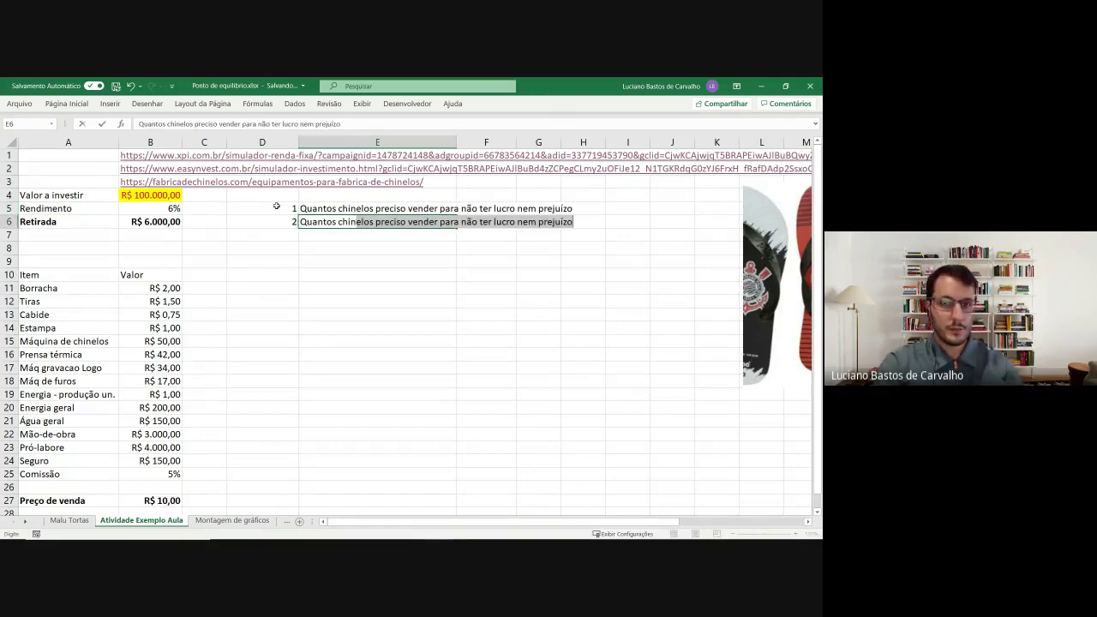
text(elos preciso ve)
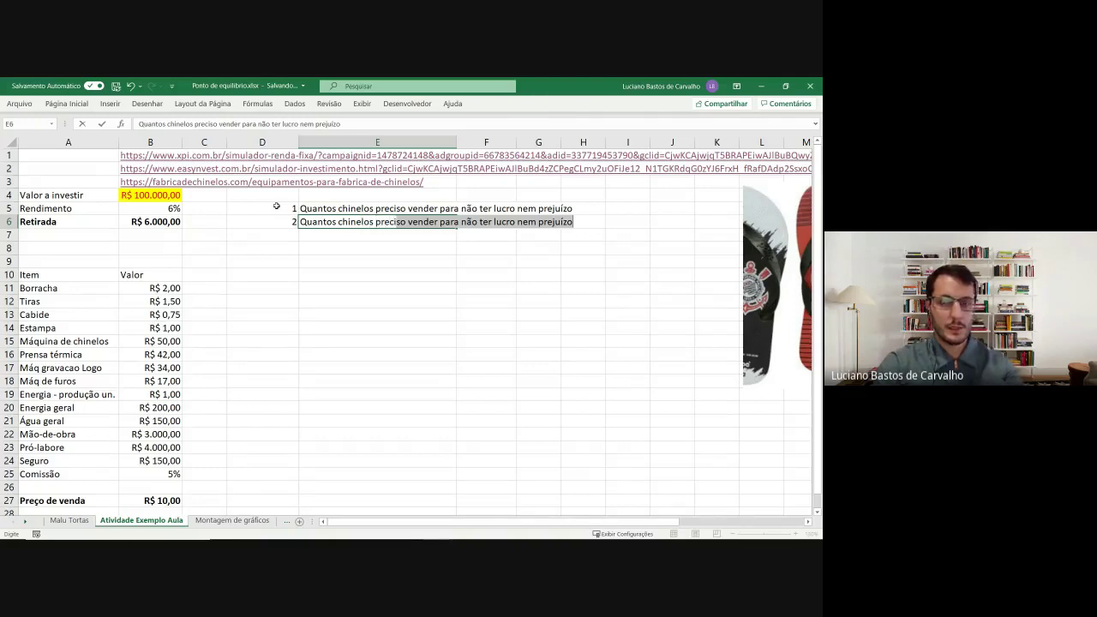
text(nder par)
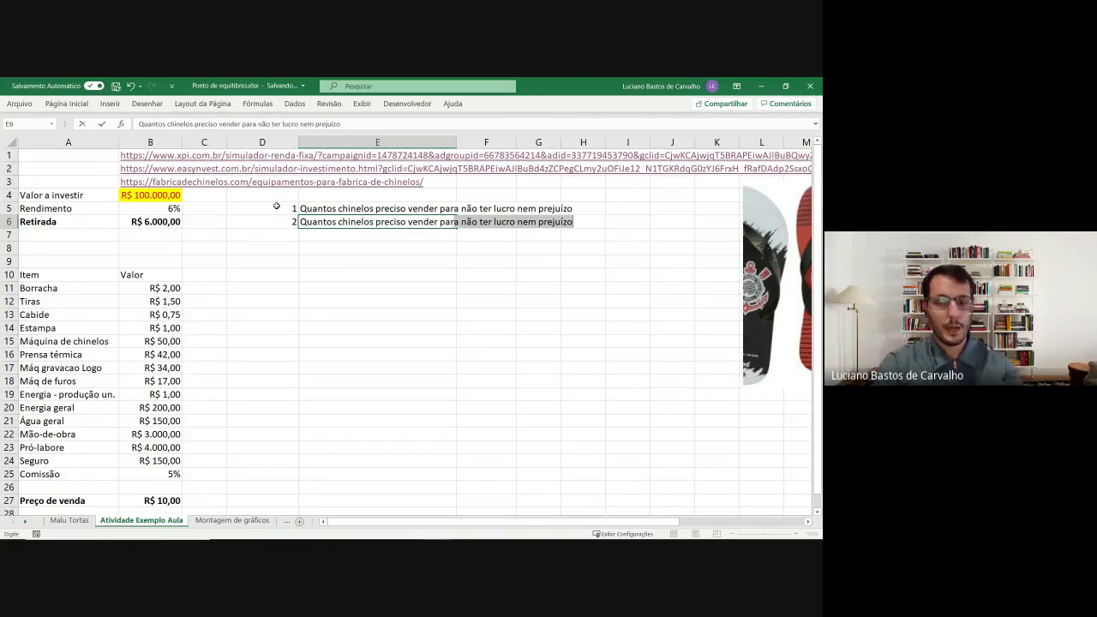
text(a cobrir m)
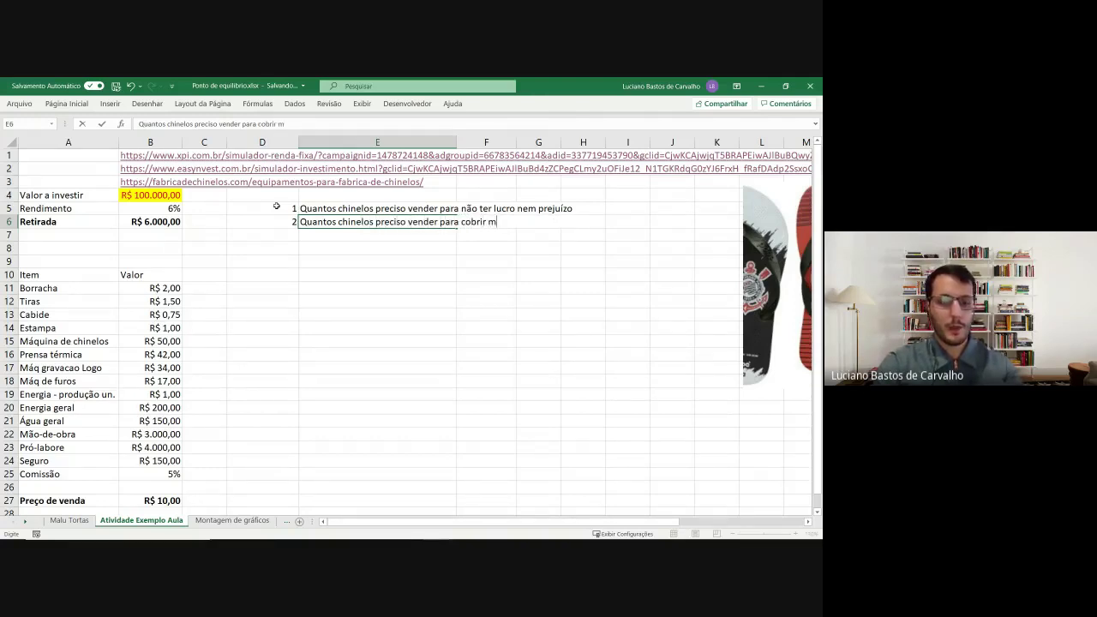
text(eu custo )
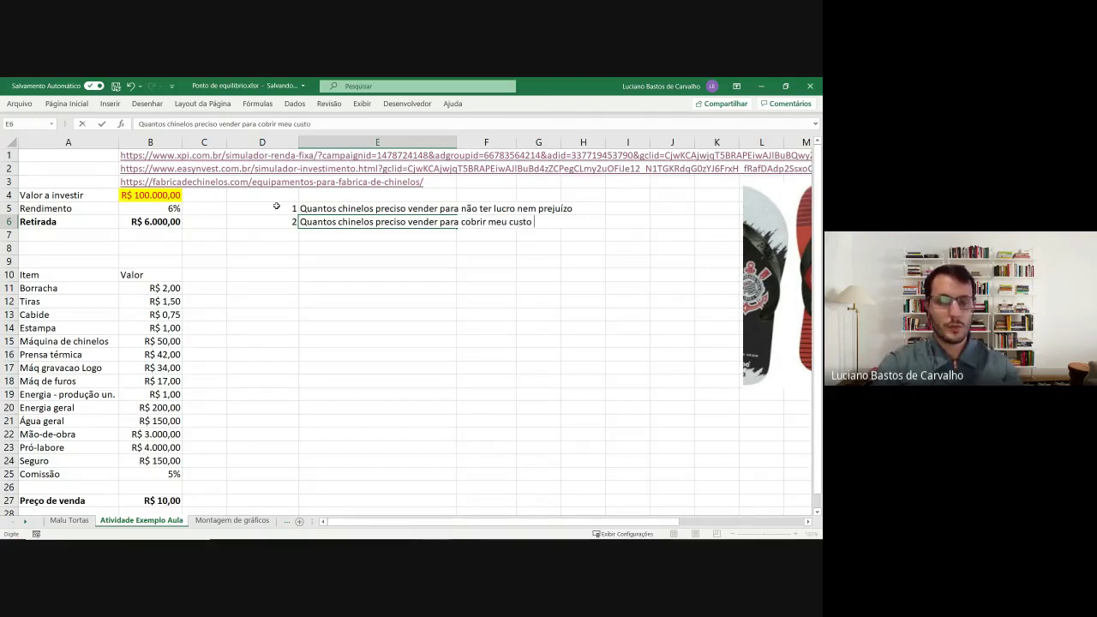
text(de oportunidade)
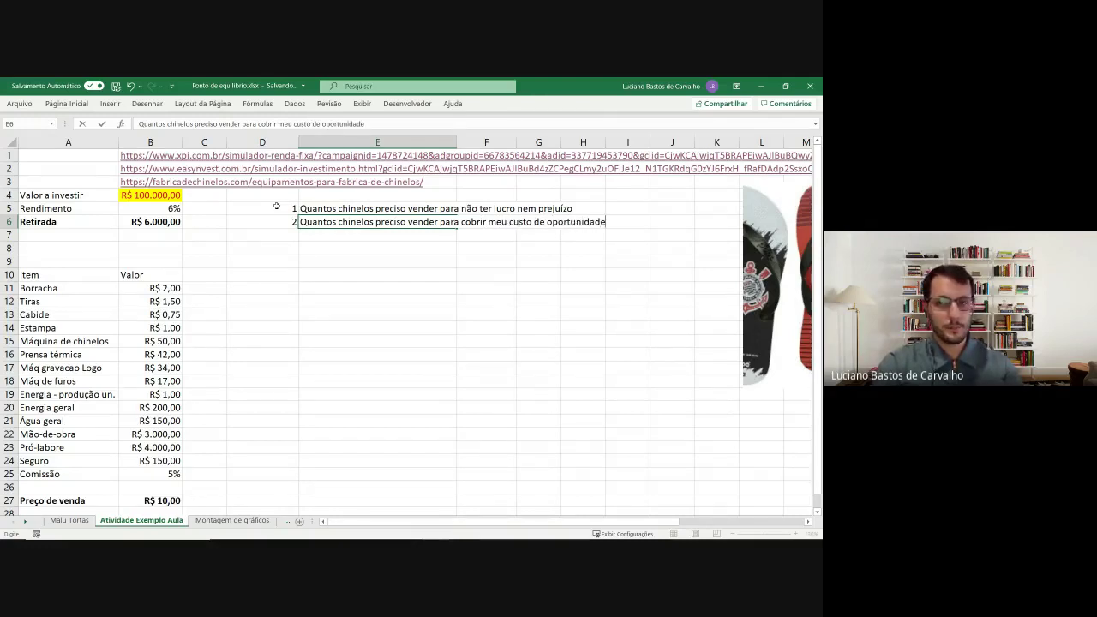
key(Return)
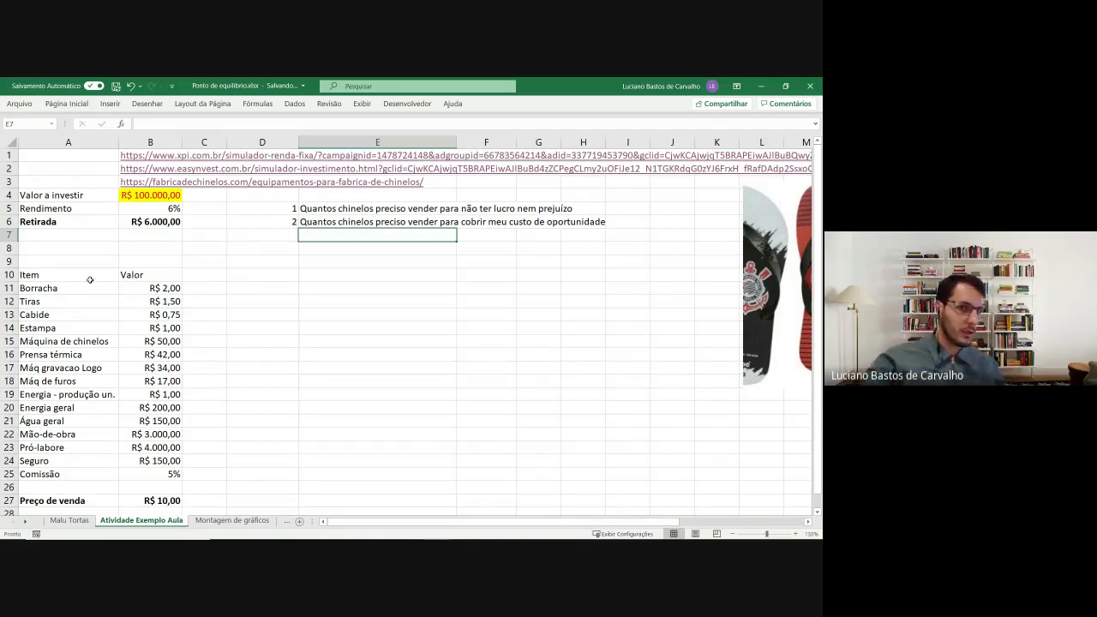
- Make the cost table's header cells A10:C10 bold and add the column header Tipo in C10
drag(90, 280, 185, 278)
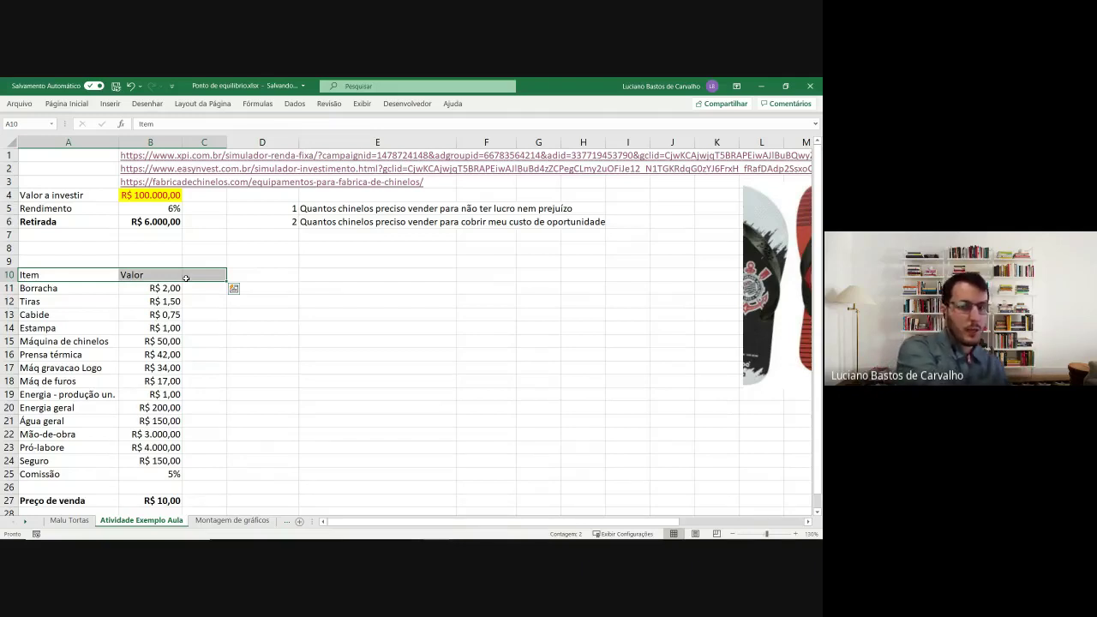
key(ctrl+n)
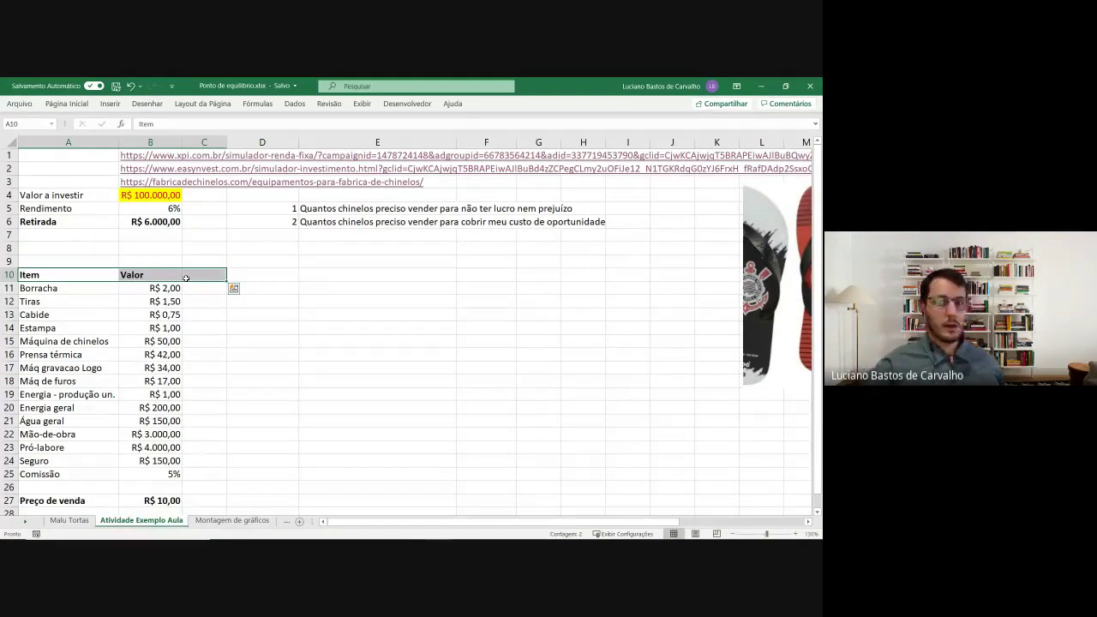
click(186, 278)
text(Tipo)
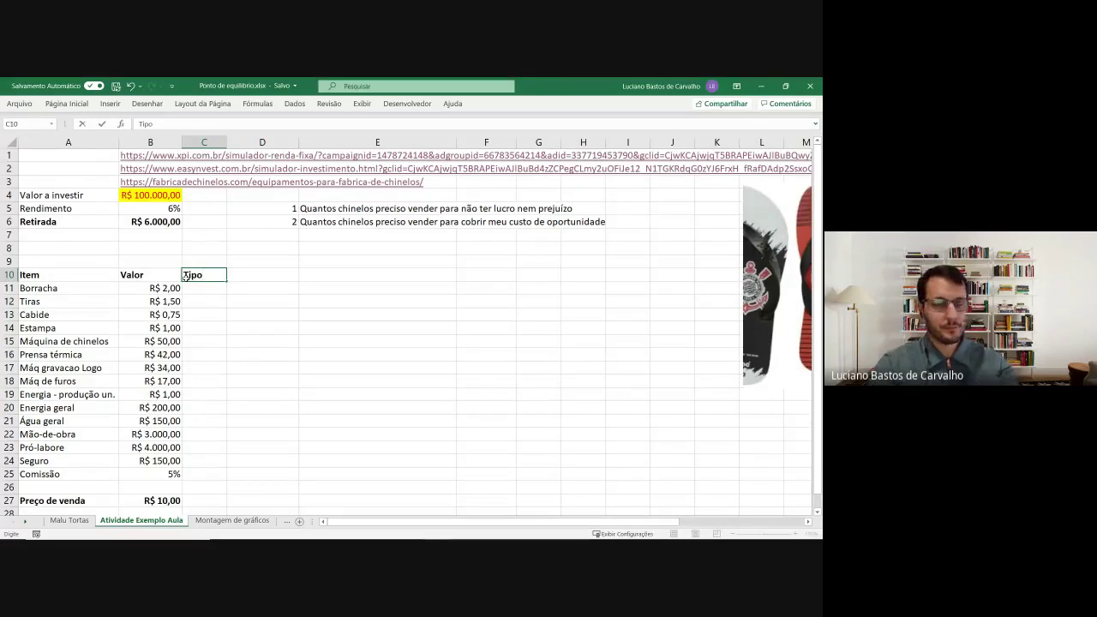
key(Return)
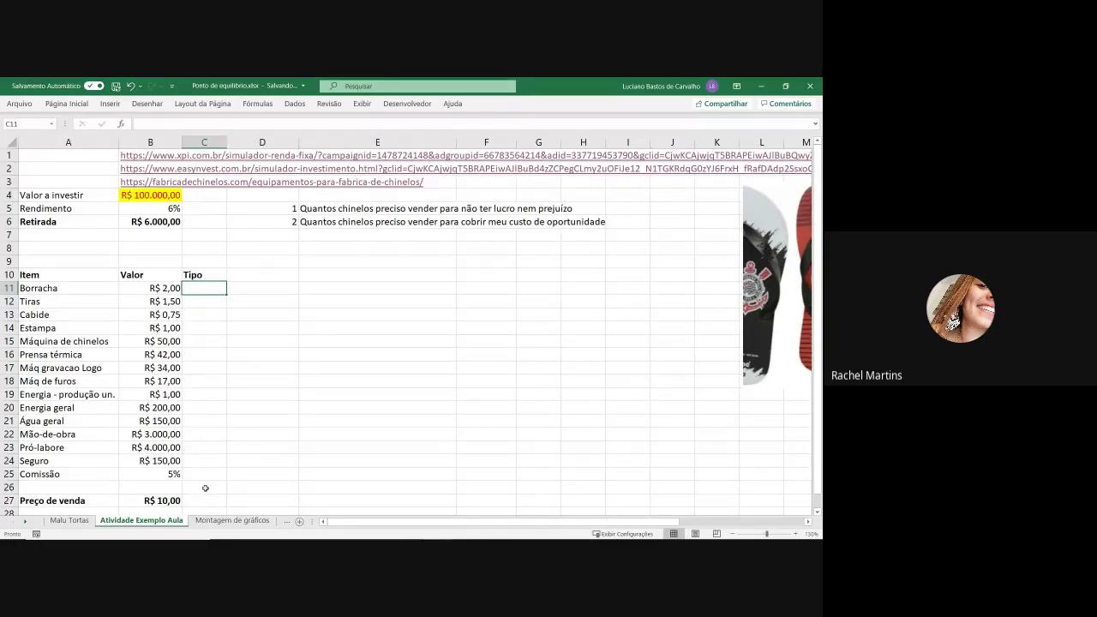
- Classify Borracha, Tiras, Cabide and Estampa as Variável in the Tipo column, C11:C14
text(Variável)
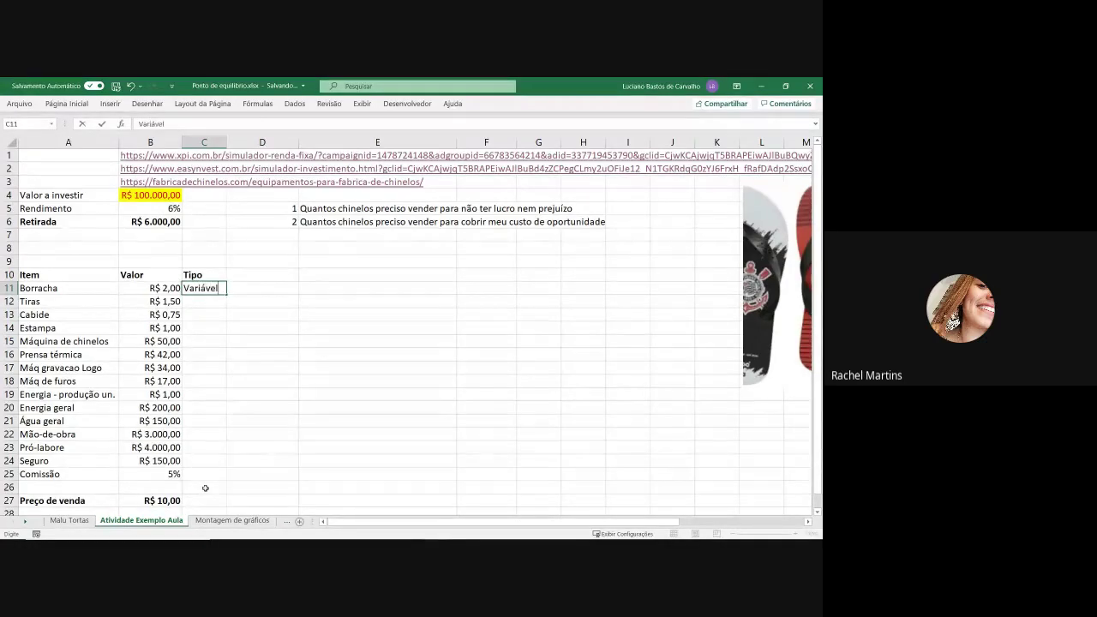
key(Return)
key(Up)
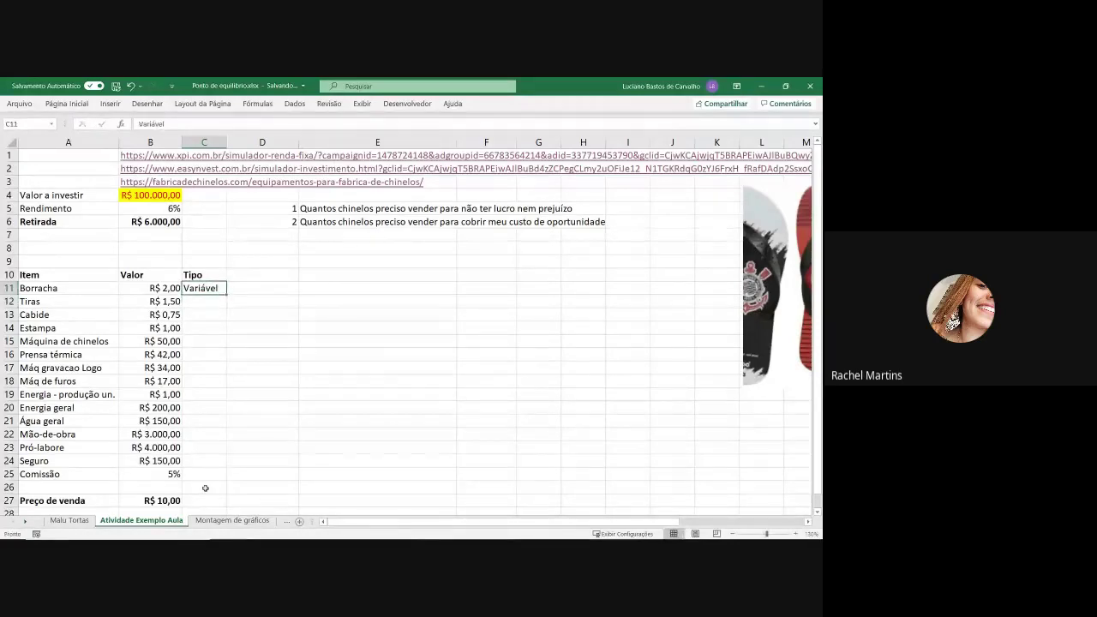
key(ctrl+c)
key(Down)
key(shift+Down)
key(shift+Down)
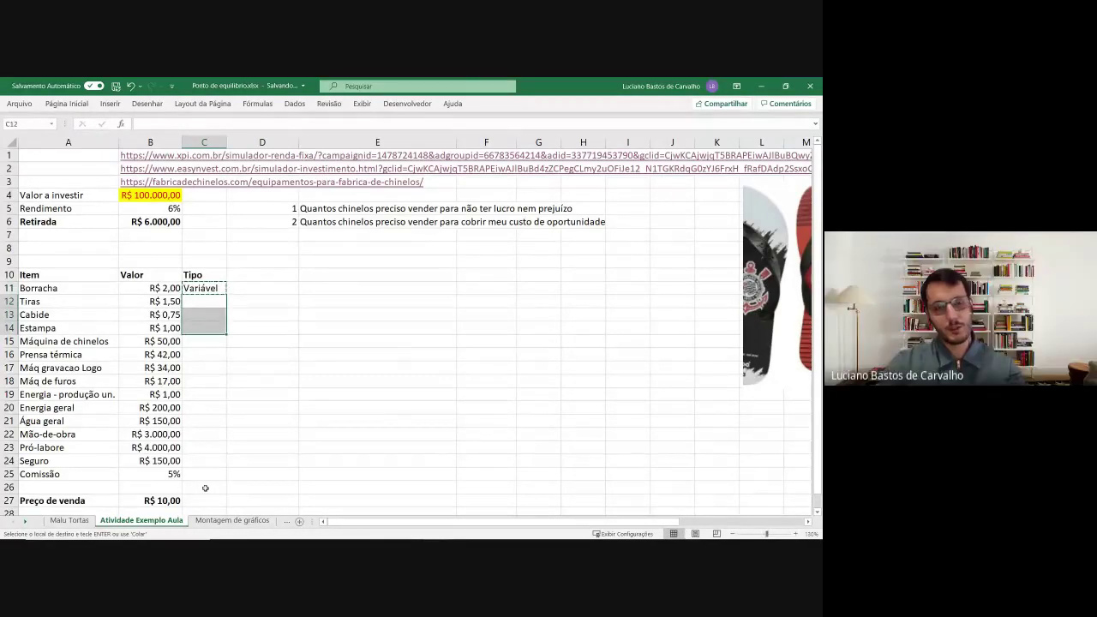
key(ctrl+v)
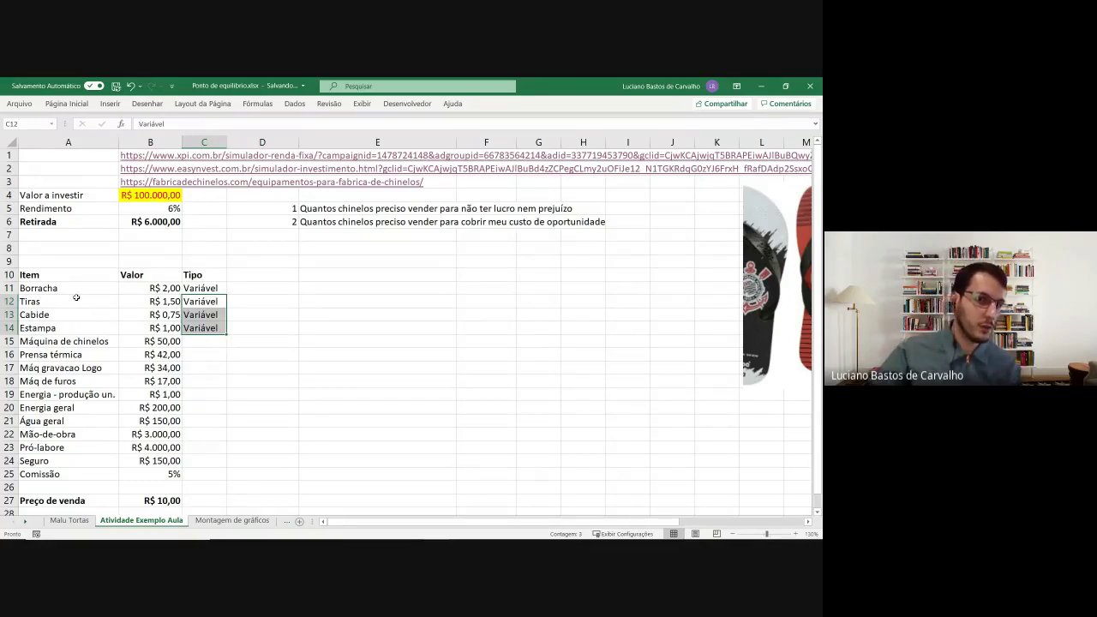
drag(68, 290, 64, 302)
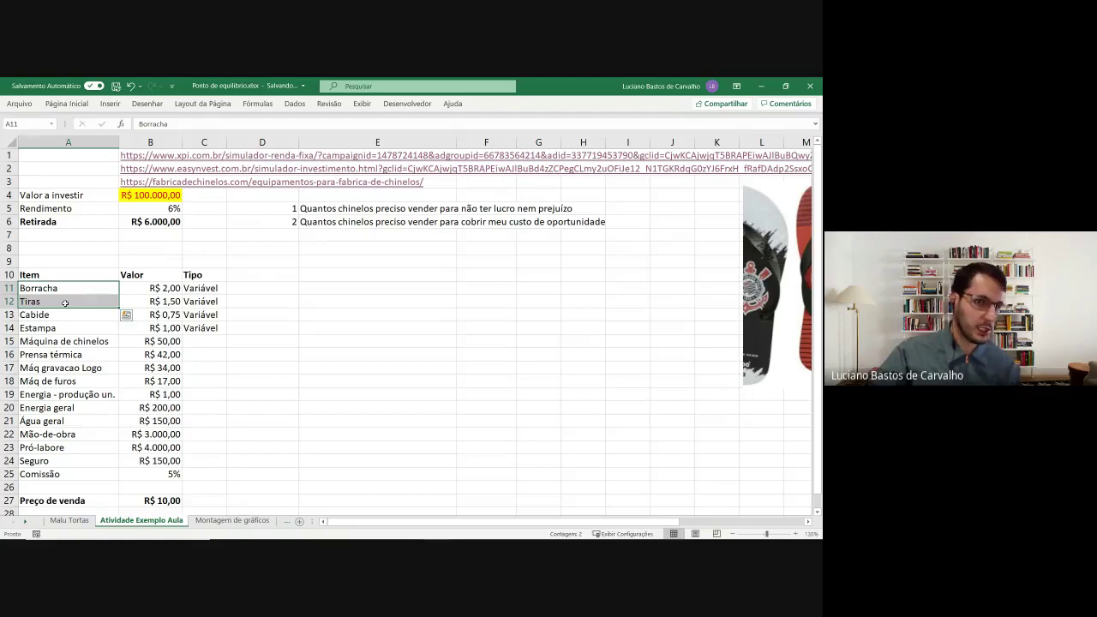
click(64, 303)
click(82, 316)
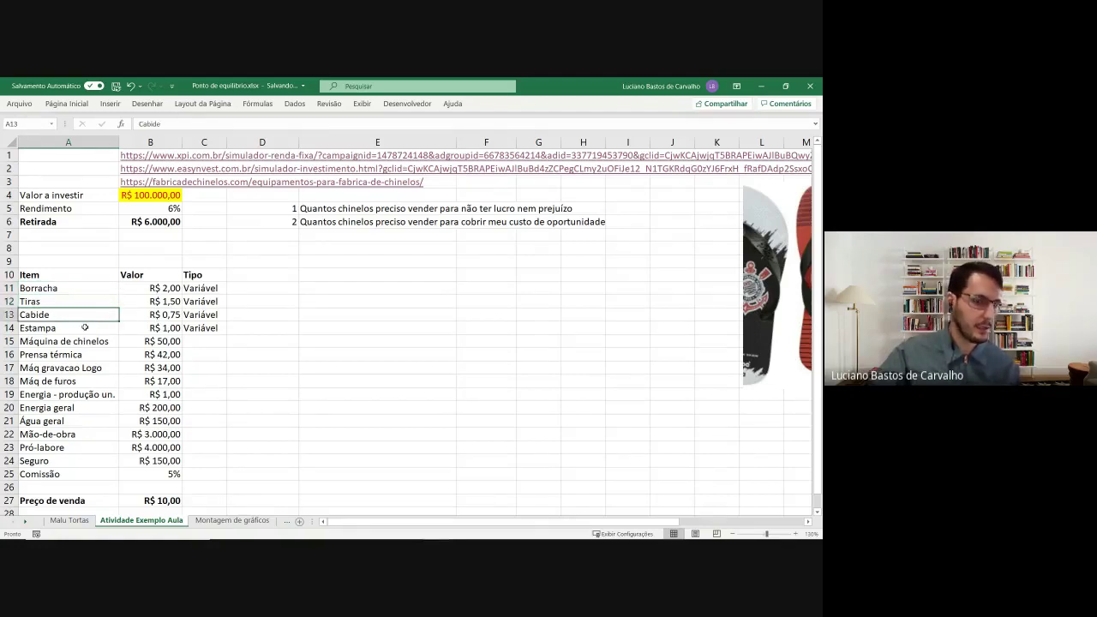
click(84, 327)
drag(85, 327, 205, 300)
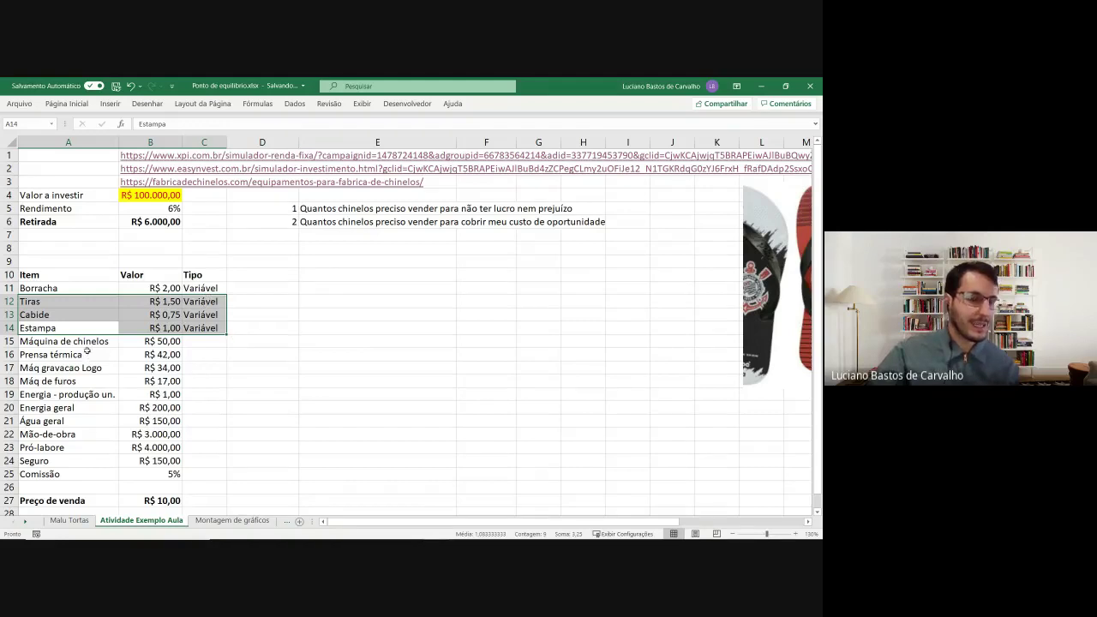
- Classify the four machine items, from Máquina de chinelos to Máq de furos, as Fixo in C15:C18
drag(92, 341, 172, 379)
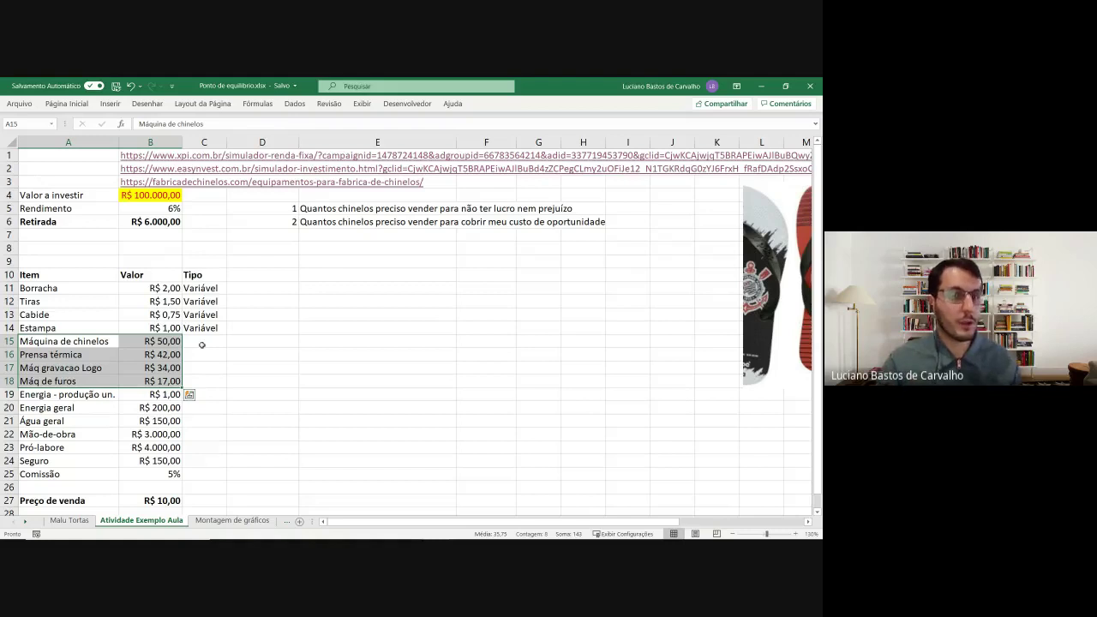
click(202, 344)
text(Fixo)
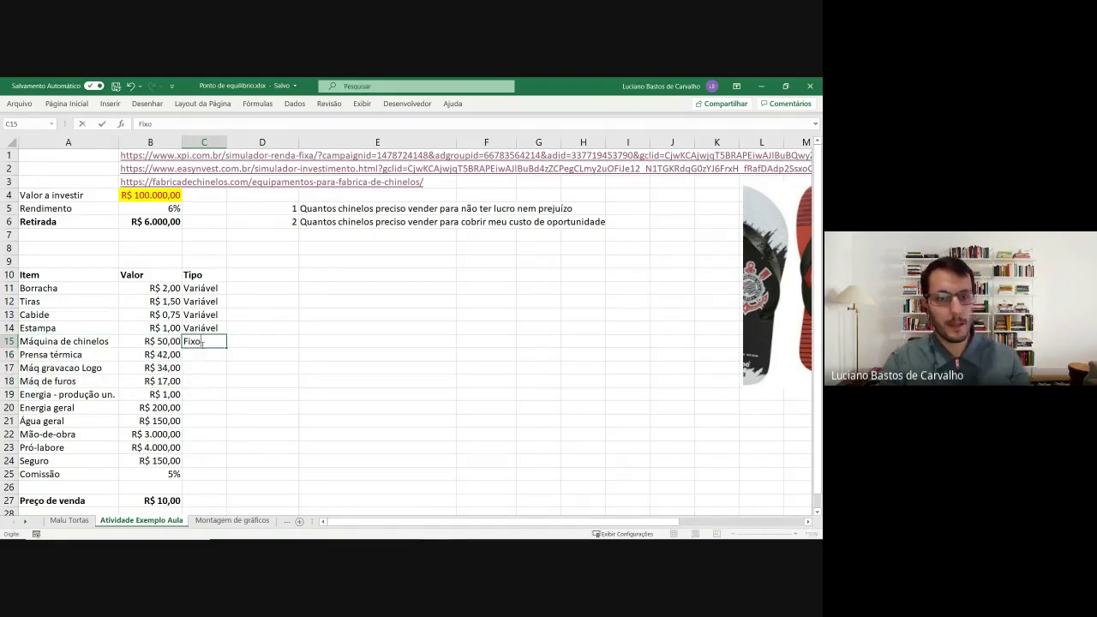
key(Return)
click(202, 343)
key(ctrl+c)
key(Down)
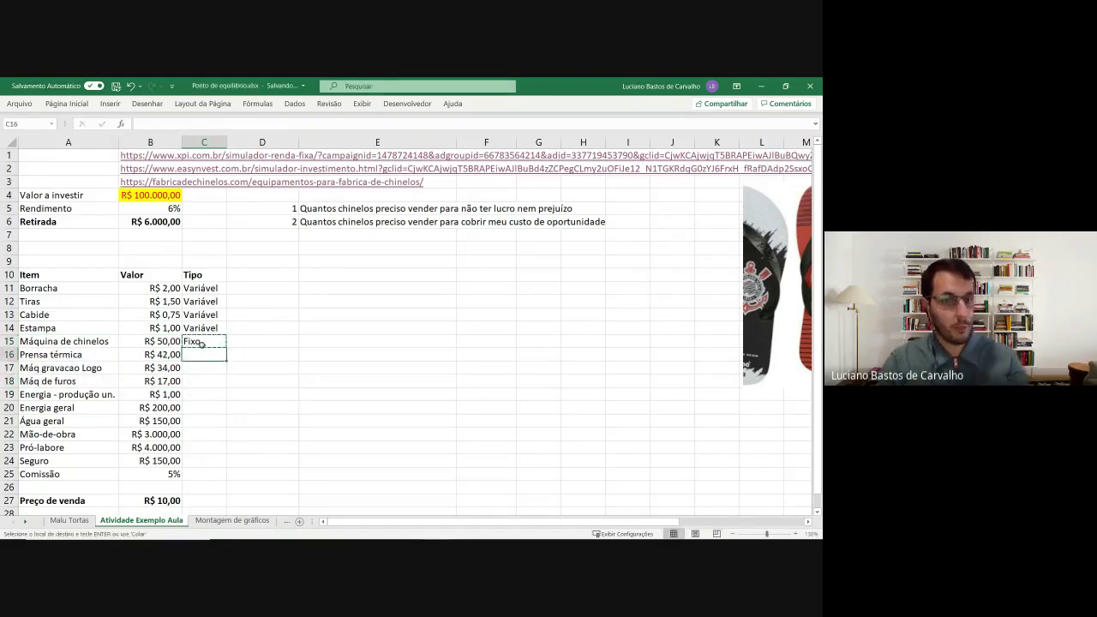
key(shift+Down)
key(shift+Down)
key(ctrl+v)
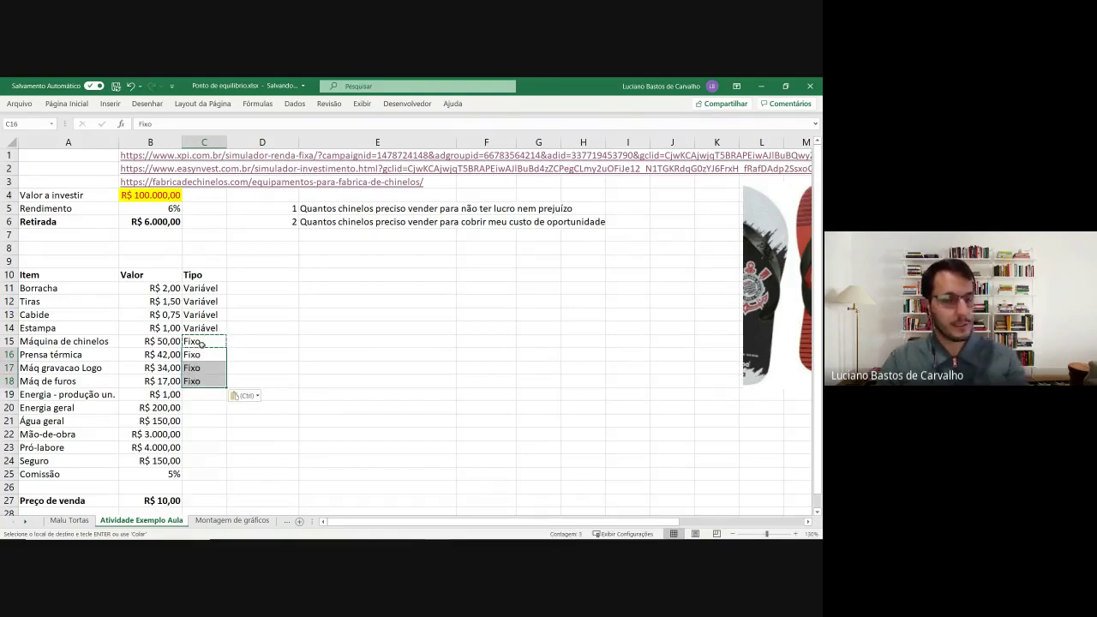
key(Escape)
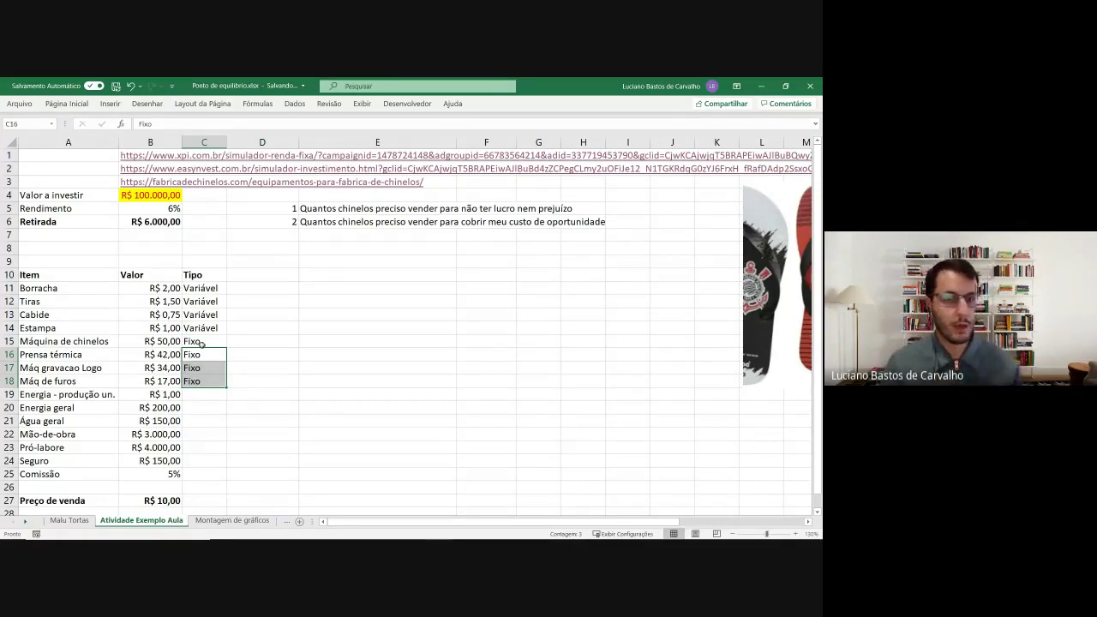
drag(110, 341, 206, 390)
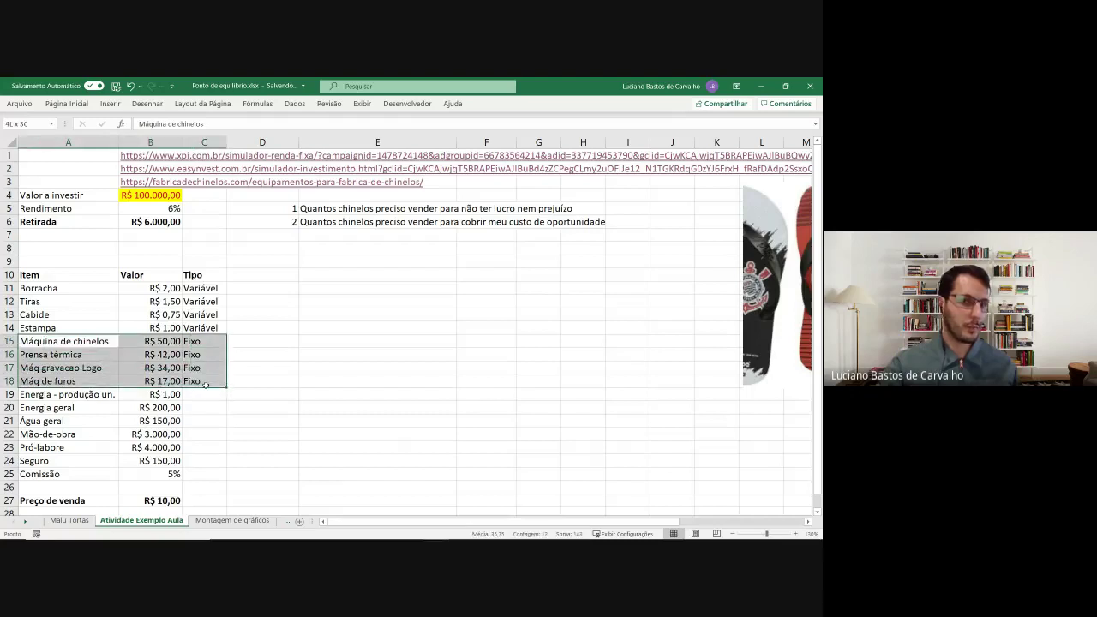
click(205, 383)
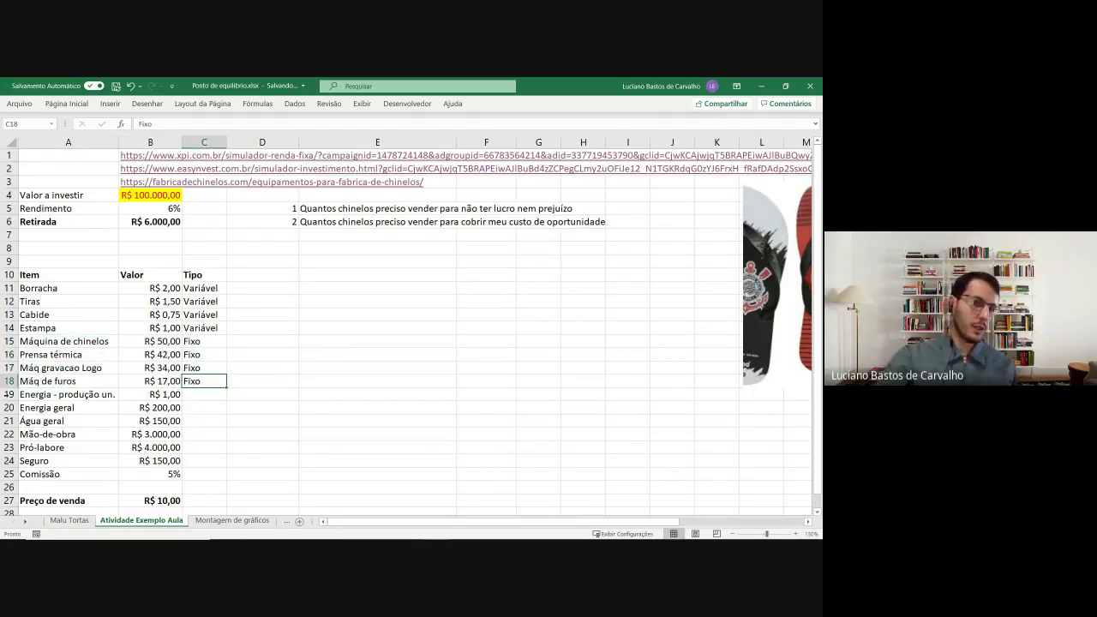
drag(106, 396, 167, 409)
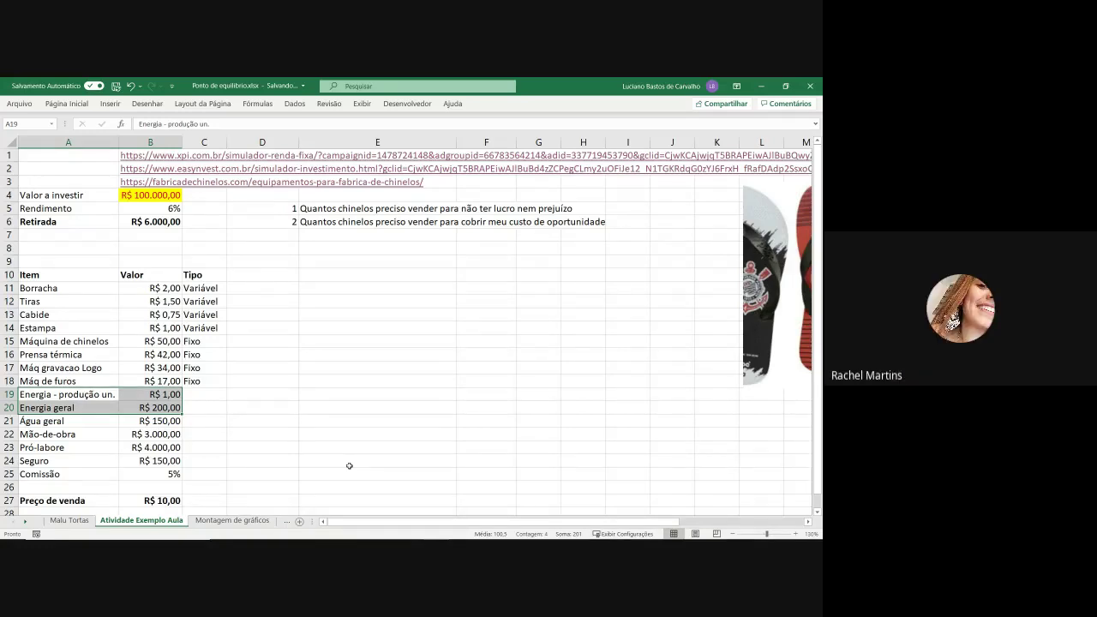
click(210, 406)
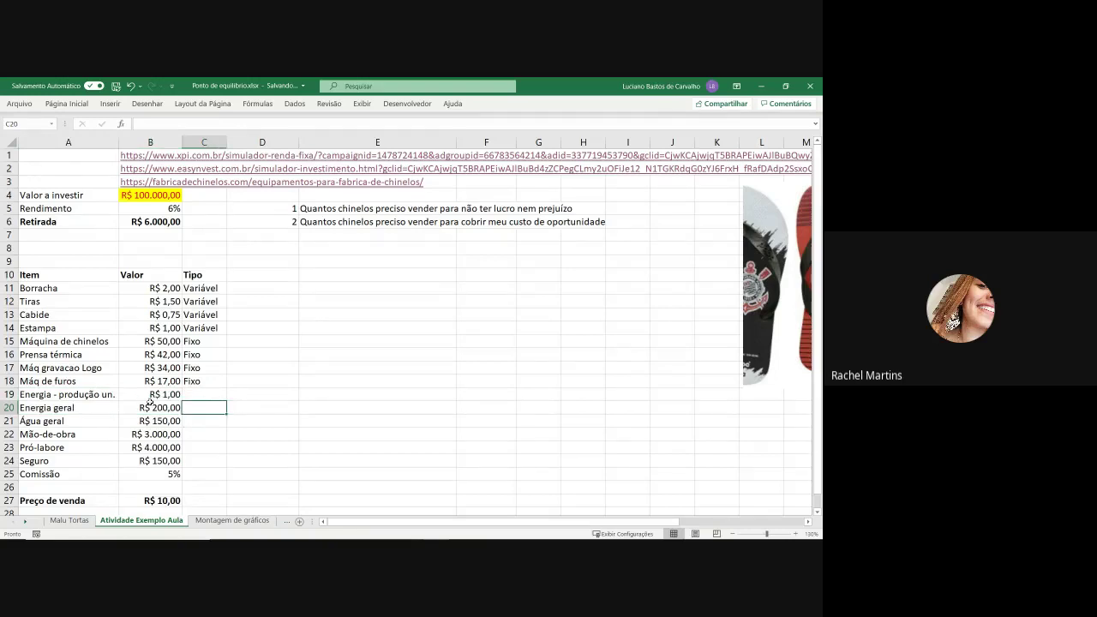
- Set the Tipo of Energia - produção un. in C19 to Variável
drag(81, 394, 163, 394)
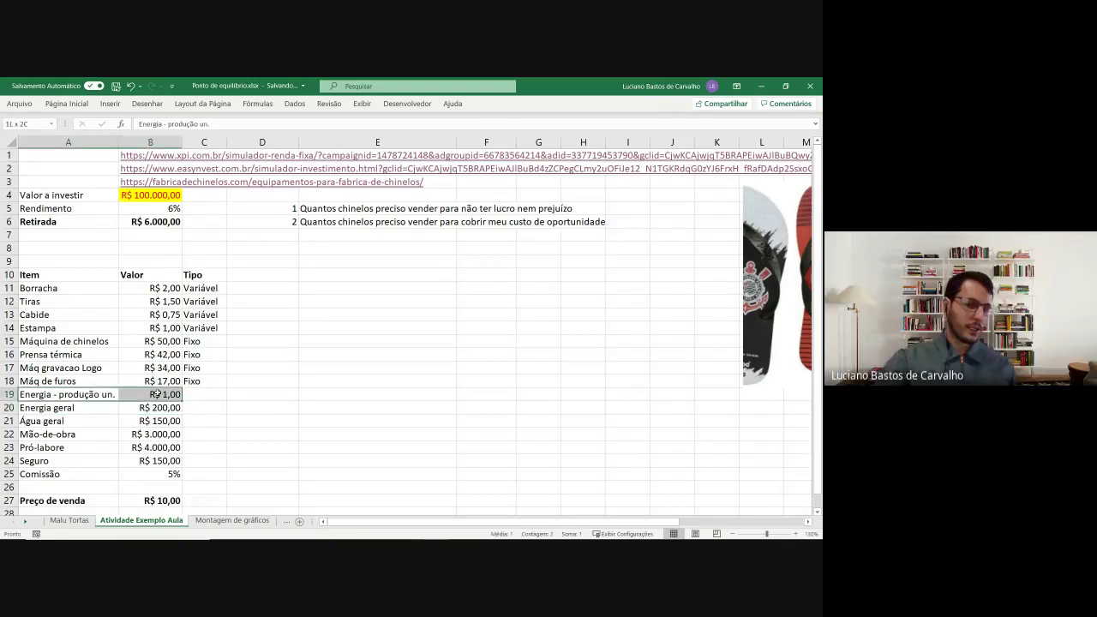
click(207, 393)
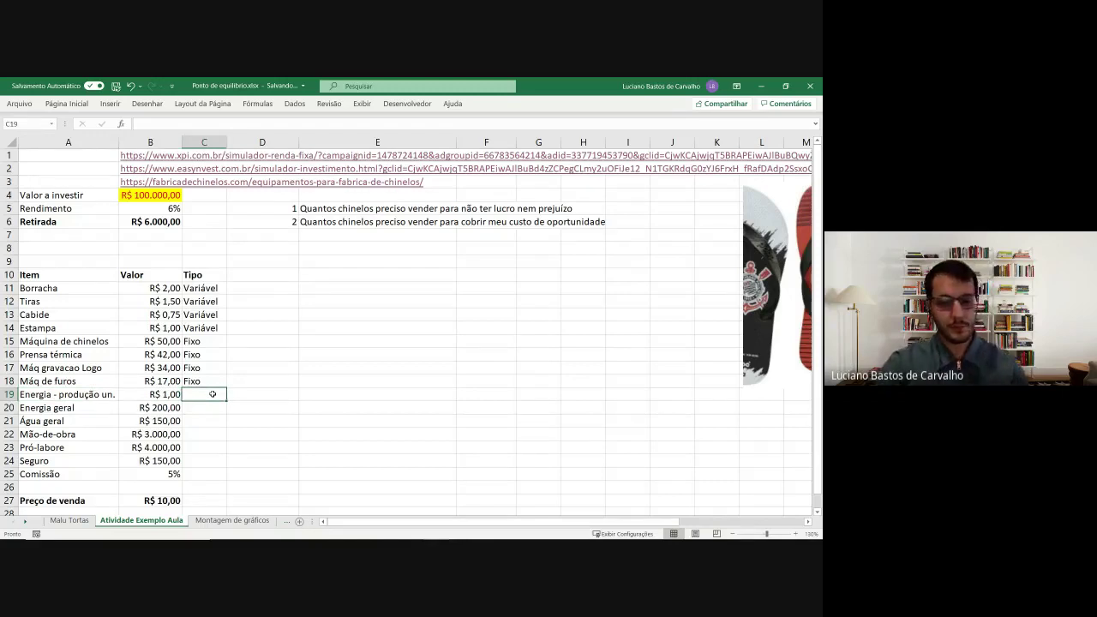
key(alt+Down)
key(Down)
key(Down)
key(Return)
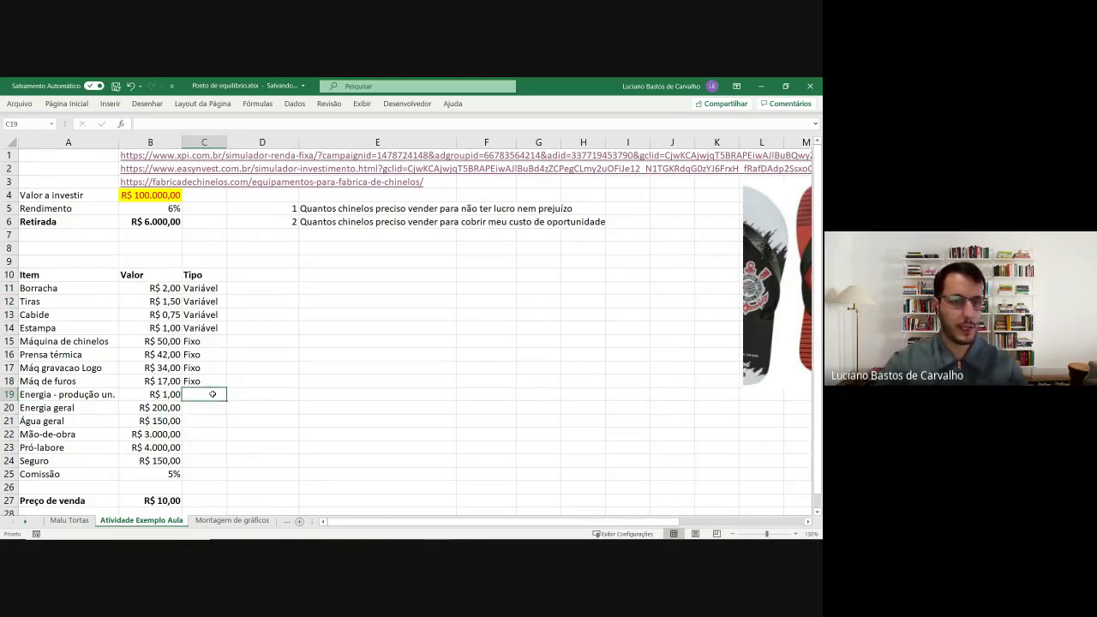
- Copy Fixo from C18 to the Tipo cells of Energia geral and Água geral, C20:C21
key(Up)
key(Up)
key(Down)
key(ctrl+c)
key(Down)
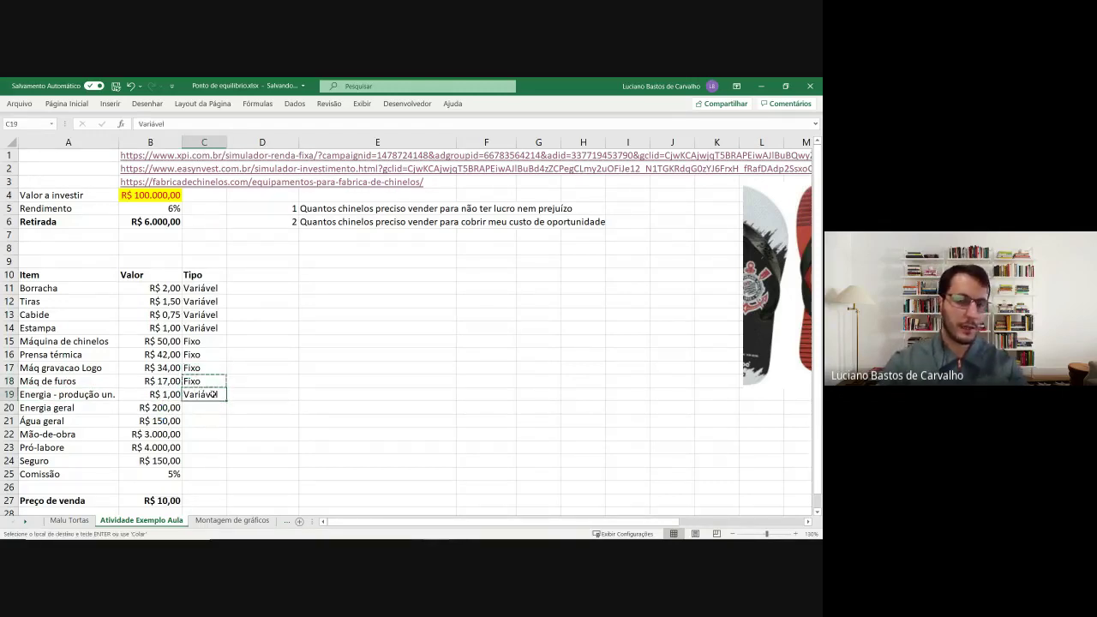
key(Down)
key(ctrl+v)
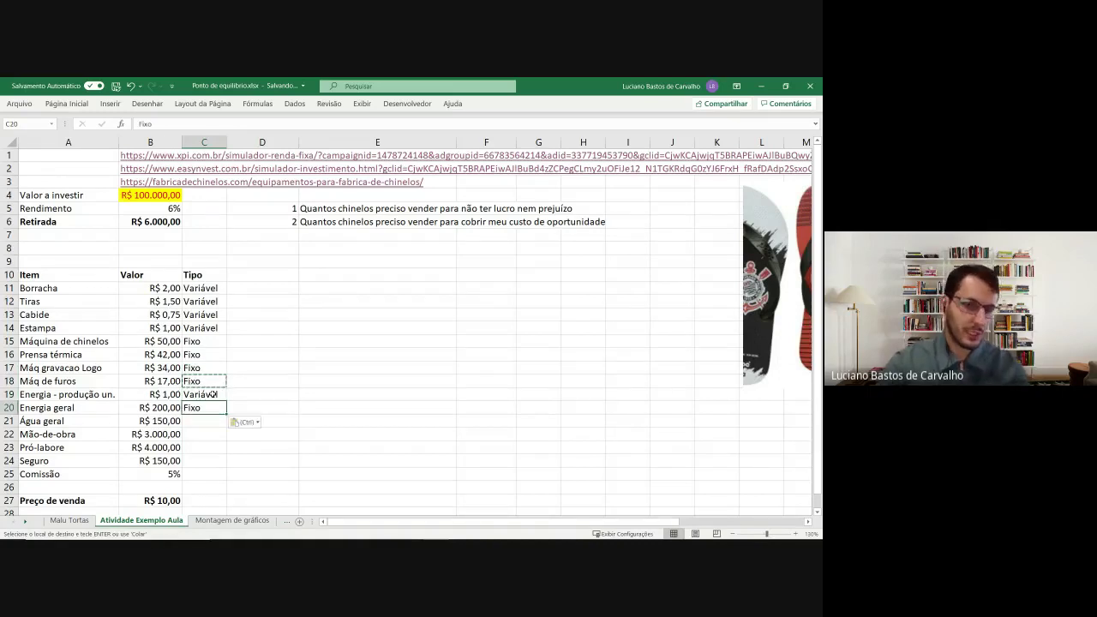
key(Down)
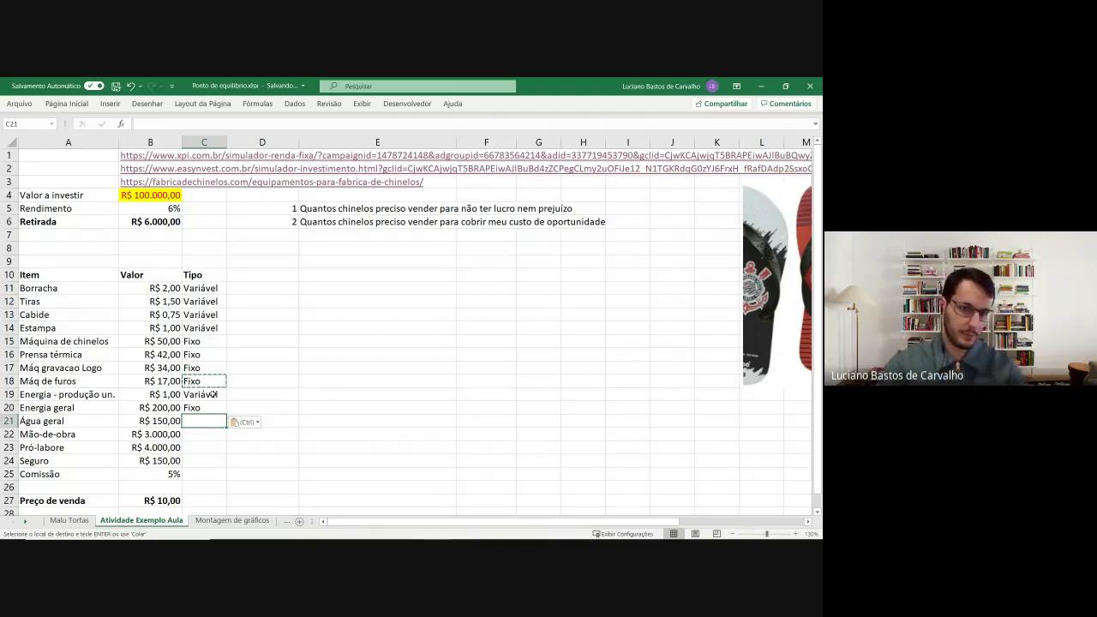
key(ctrl+v)
- Paste Fixo as the Tipo of Mão-de-obra, Pró-labore and Seguro in C22:C24
key(Down)
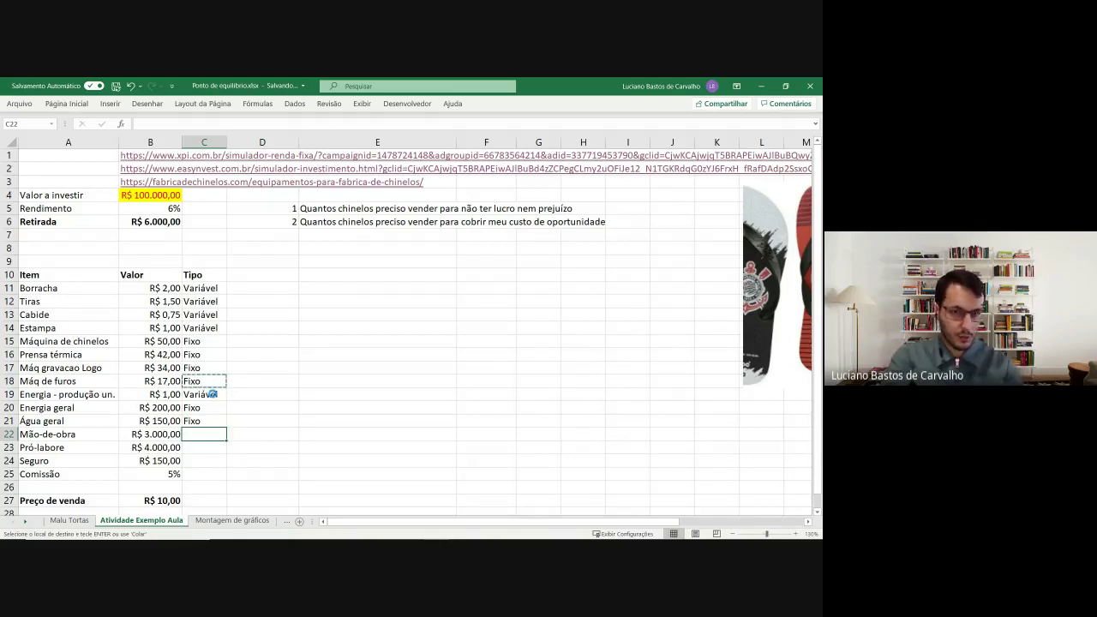
key(ctrl+v)
key(Down)
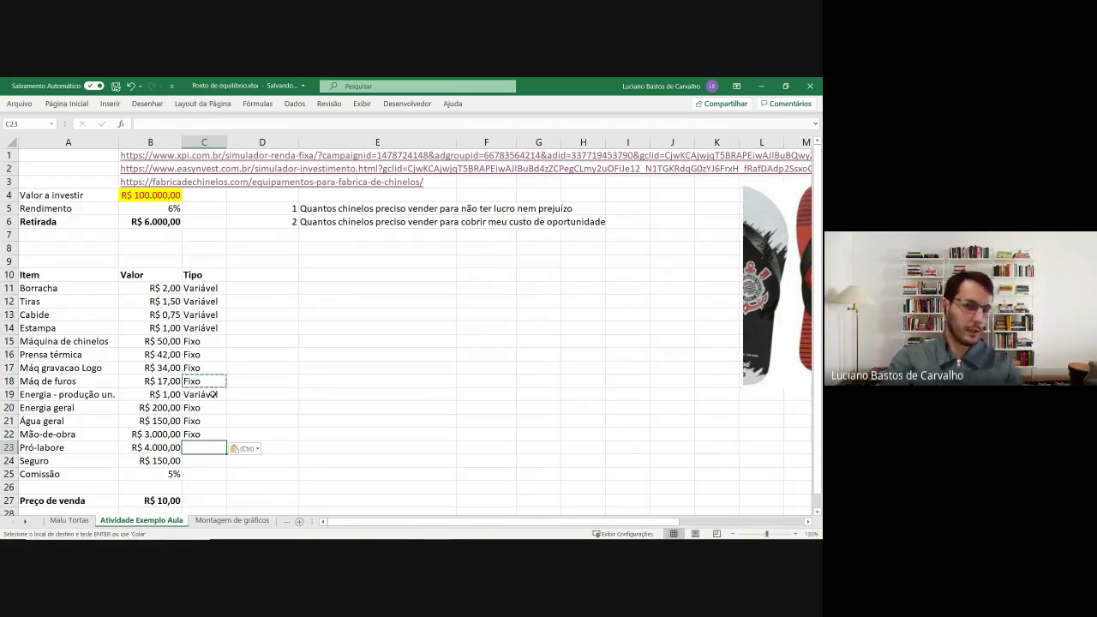
key(ctrl+v)
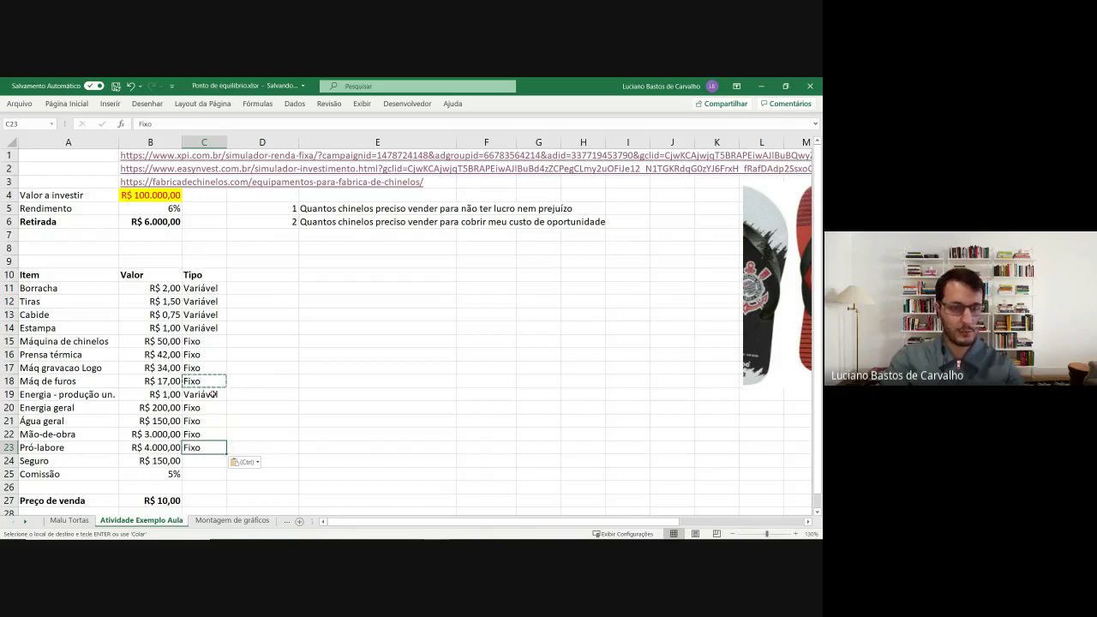
key(Down)
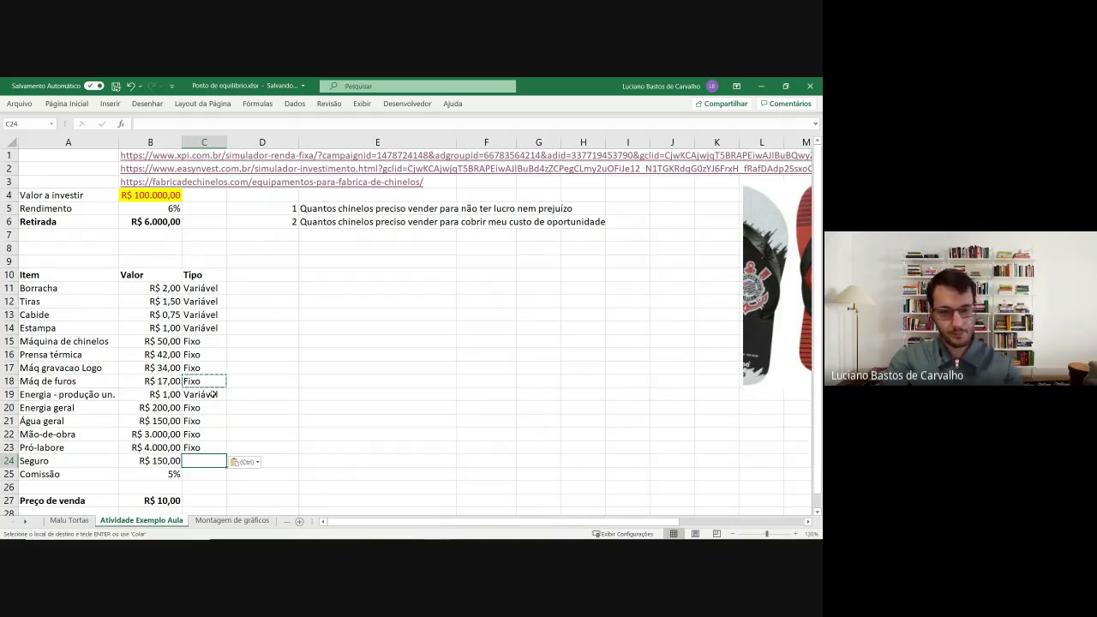
key(ctrl+v)
- Set the Tipo of Comissão in C25 to Variável and select the cost table A10:C25
key(Down)
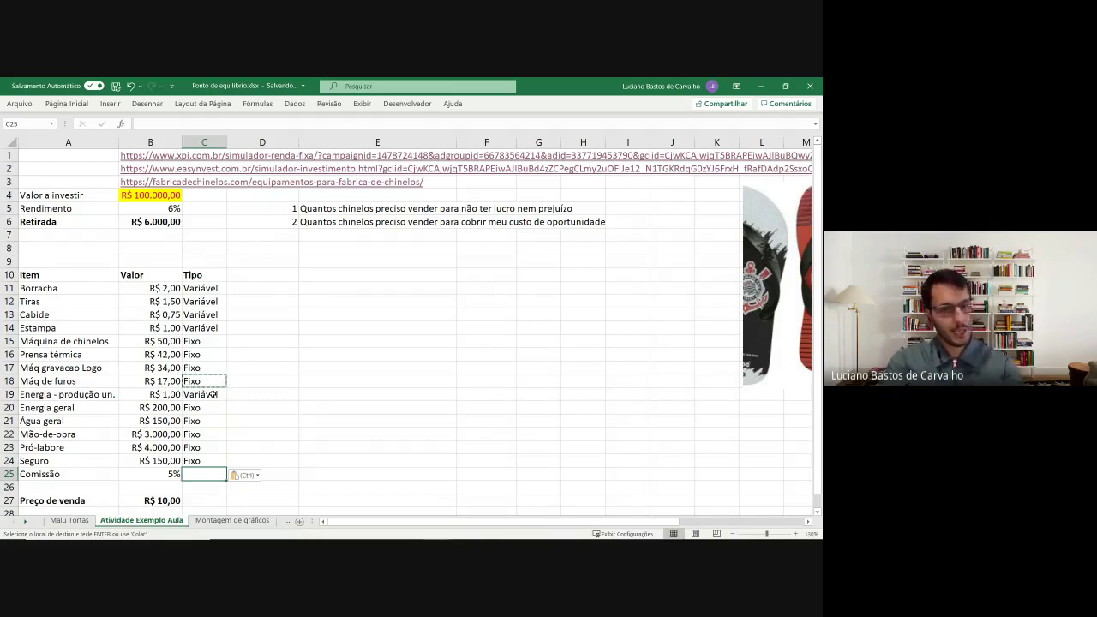
key(alt+Down)
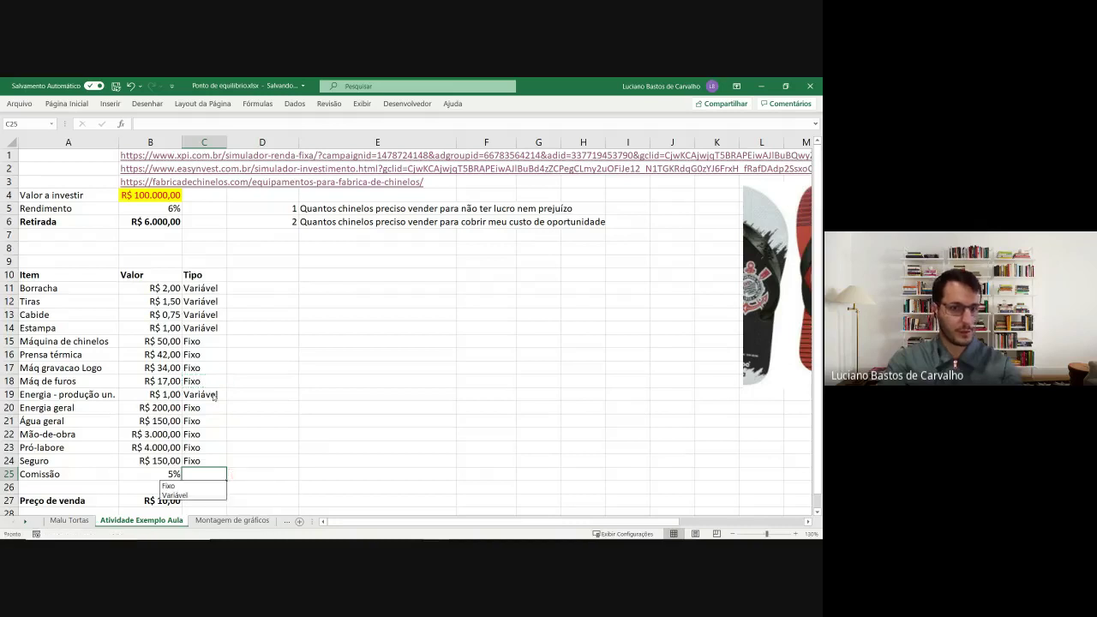
key(Down)
key(Down)
key(Return)
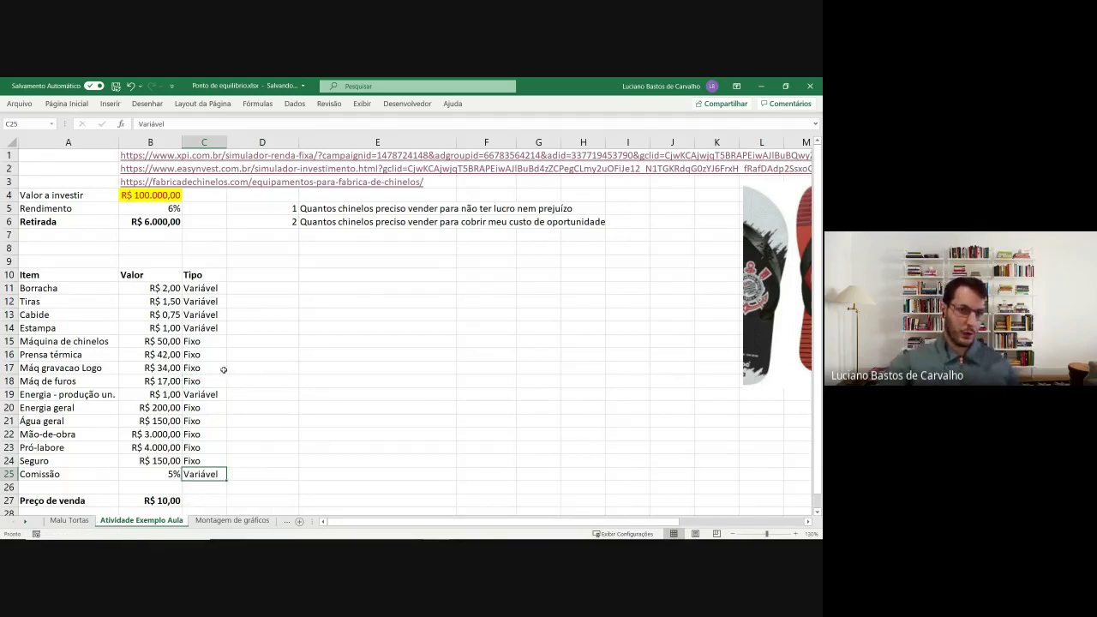
drag(87, 275, 210, 480)
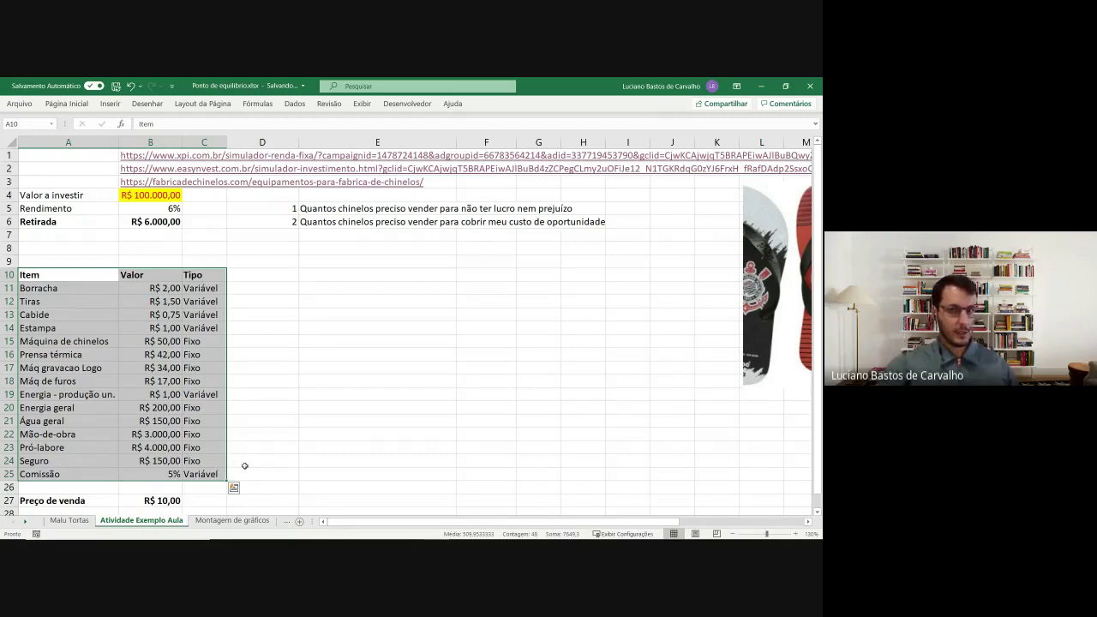
- Link the Preço de venda label into E10 with =A27 and its value into F10 with =B27
click(353, 274)
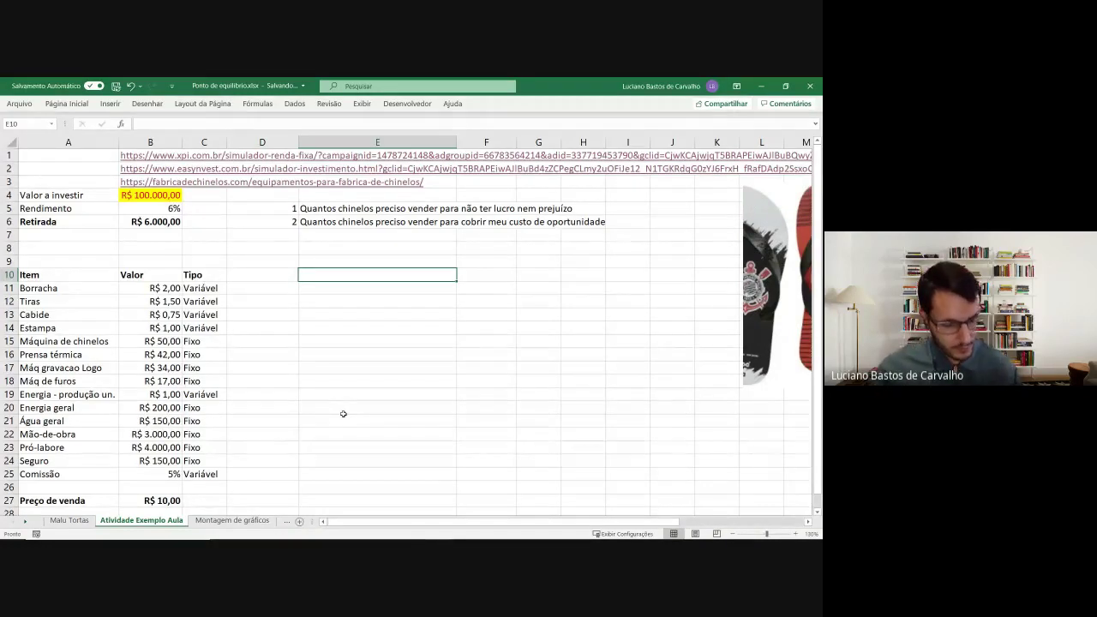
mouse_move(302, 528)
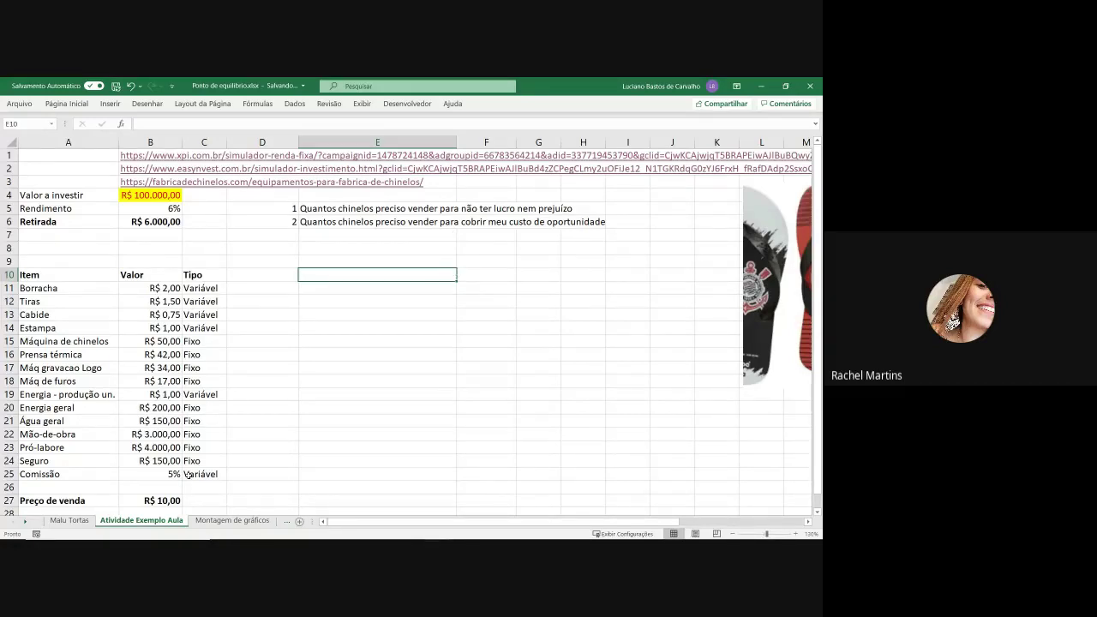
text(=)
click(79, 501)
key(Return)
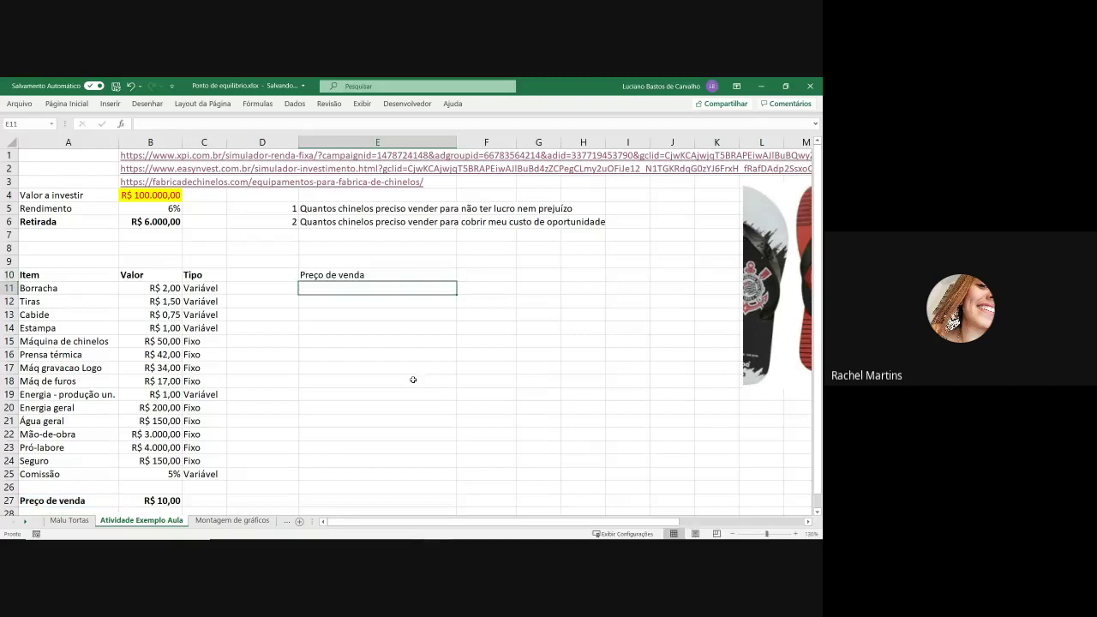
click(491, 278)
text(=)
click(172, 496)
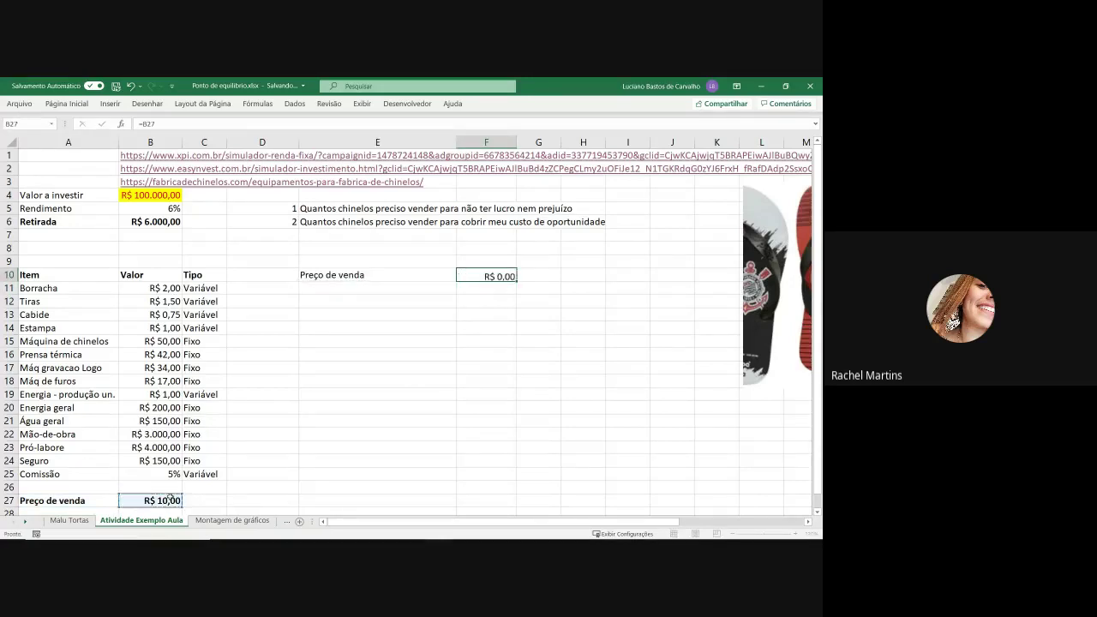
key(Return)
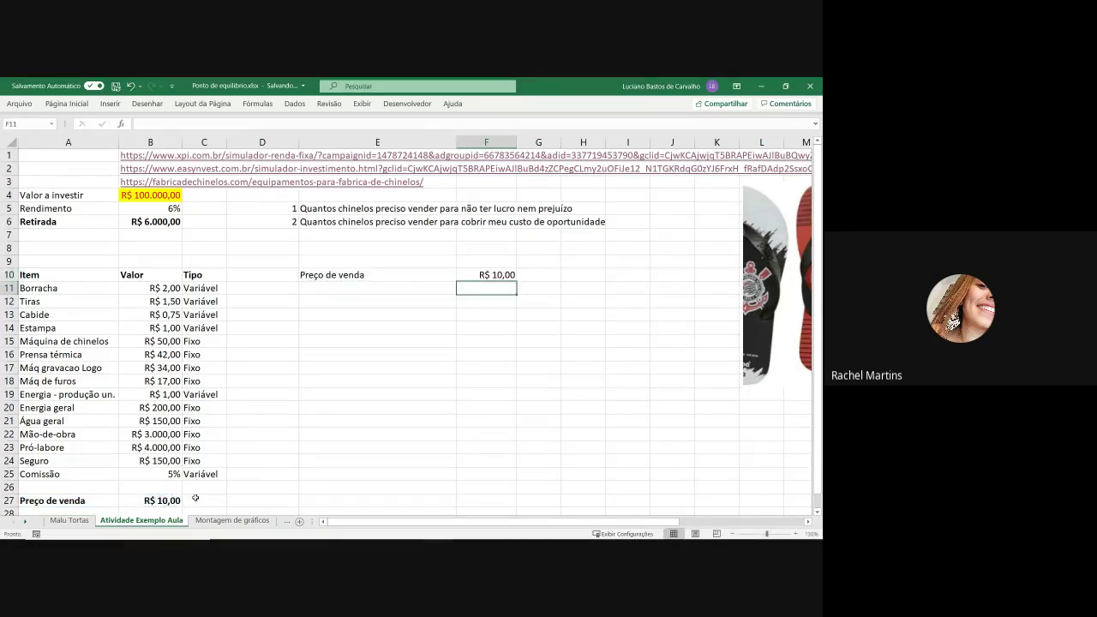
- Enter the label Gastos Variáveis in E11, below Preço de venda, and select F11 for its value
click(340, 288)
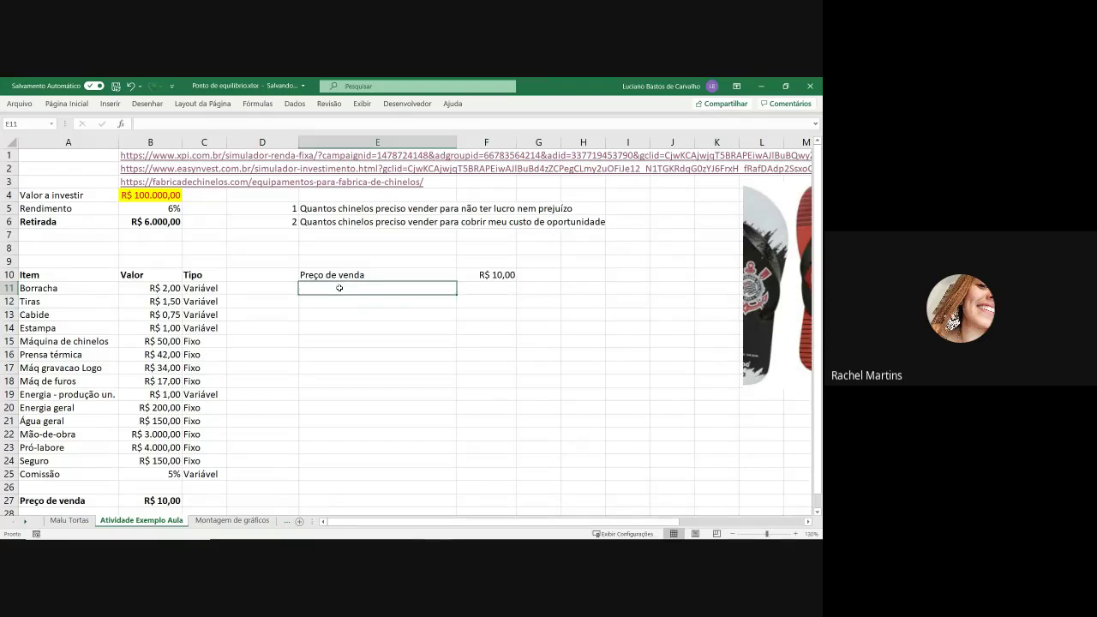
text(Gastos Variáveis)
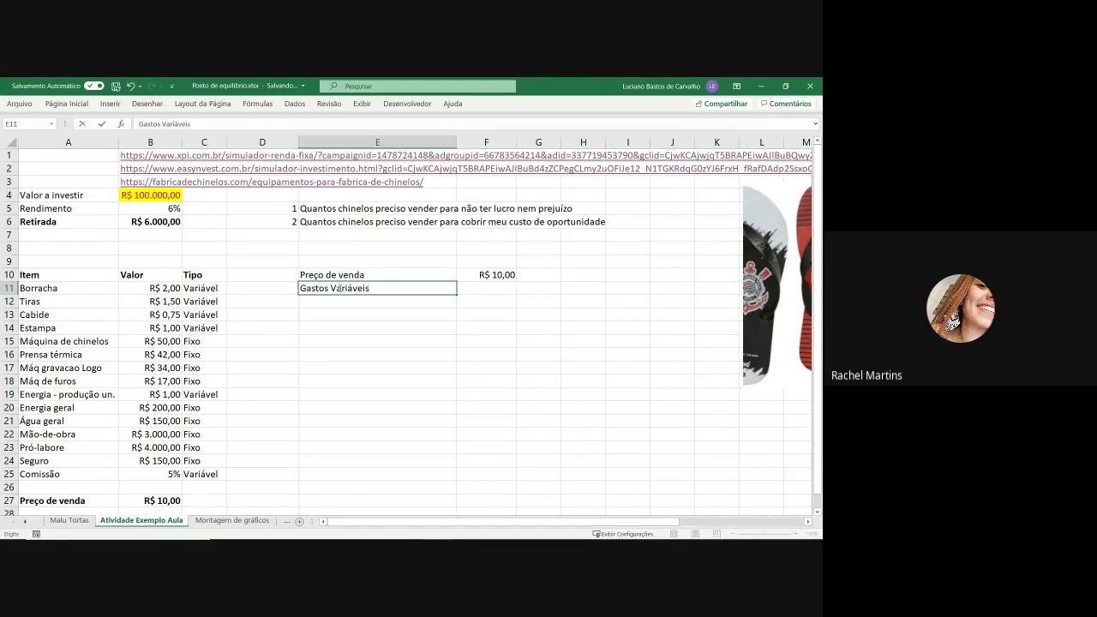
key(Tab)
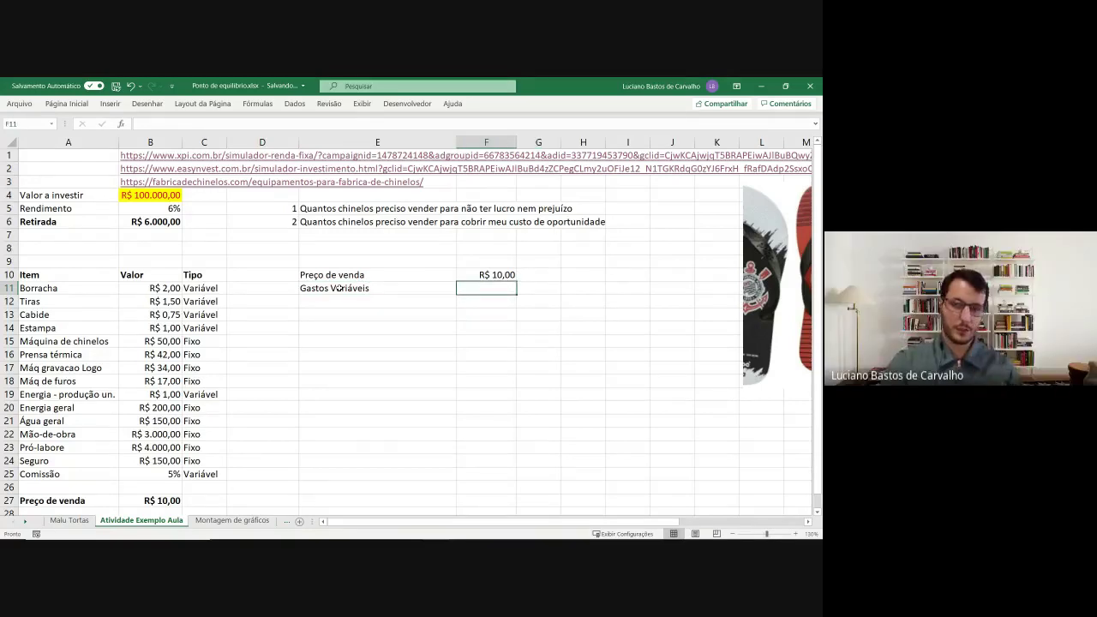
key(Up)
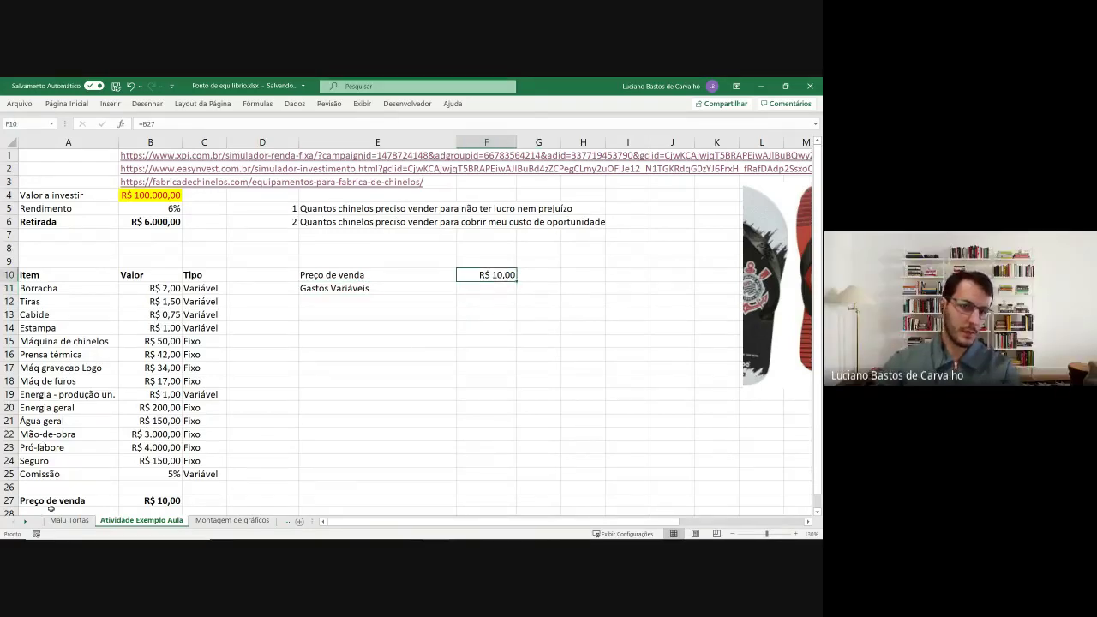
drag(51, 508, 132, 509)
click(509, 288)
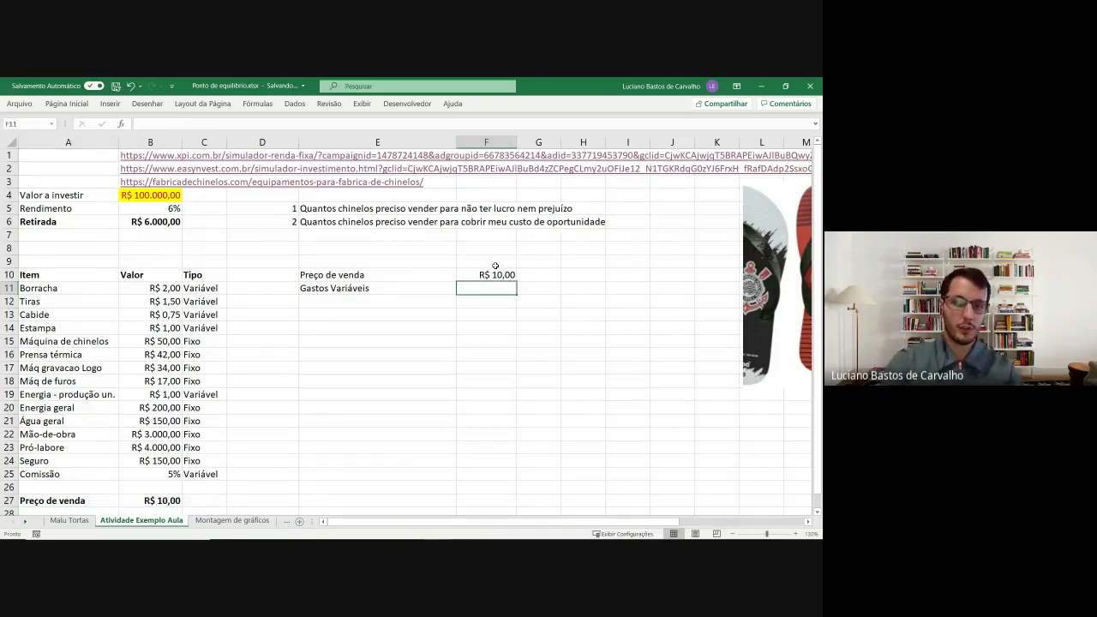
text(=somase)
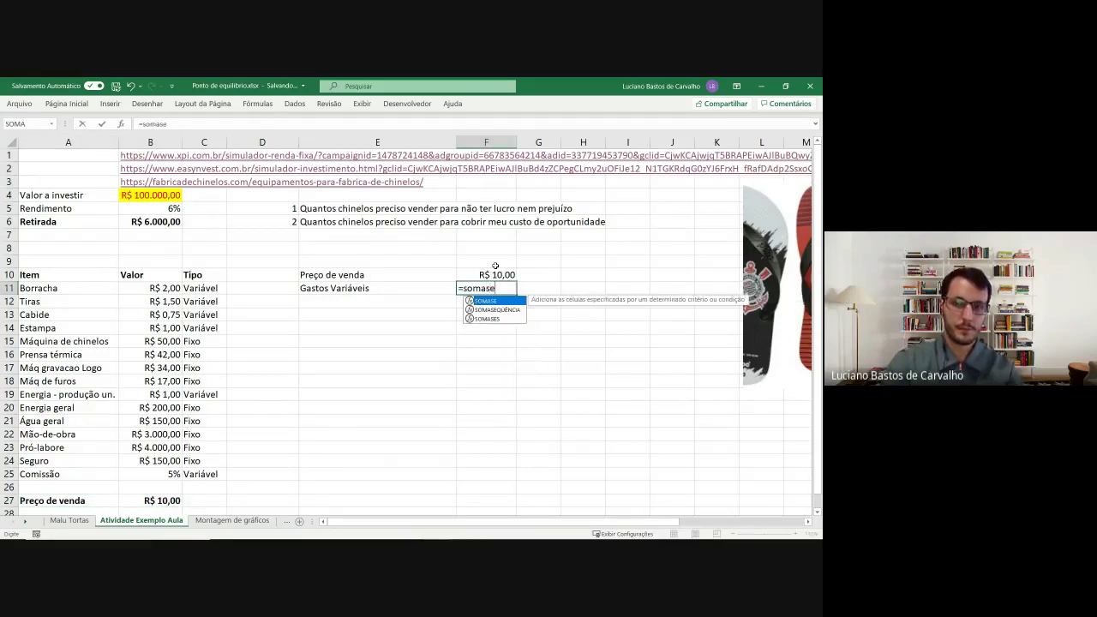
text(()
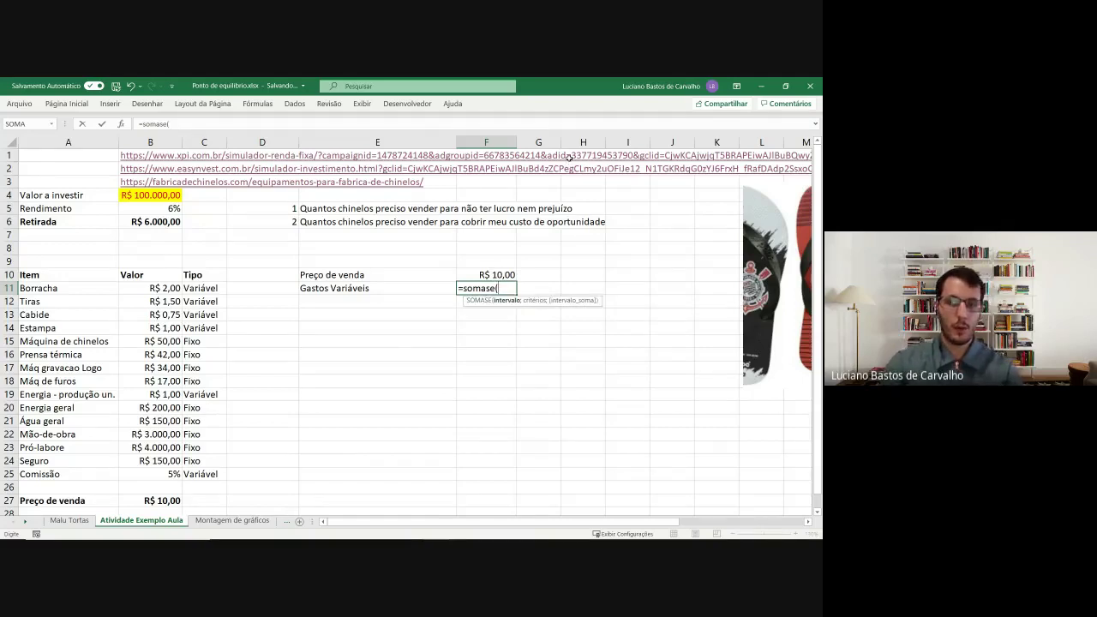
drag(216, 288, 202, 474)
key(F4)
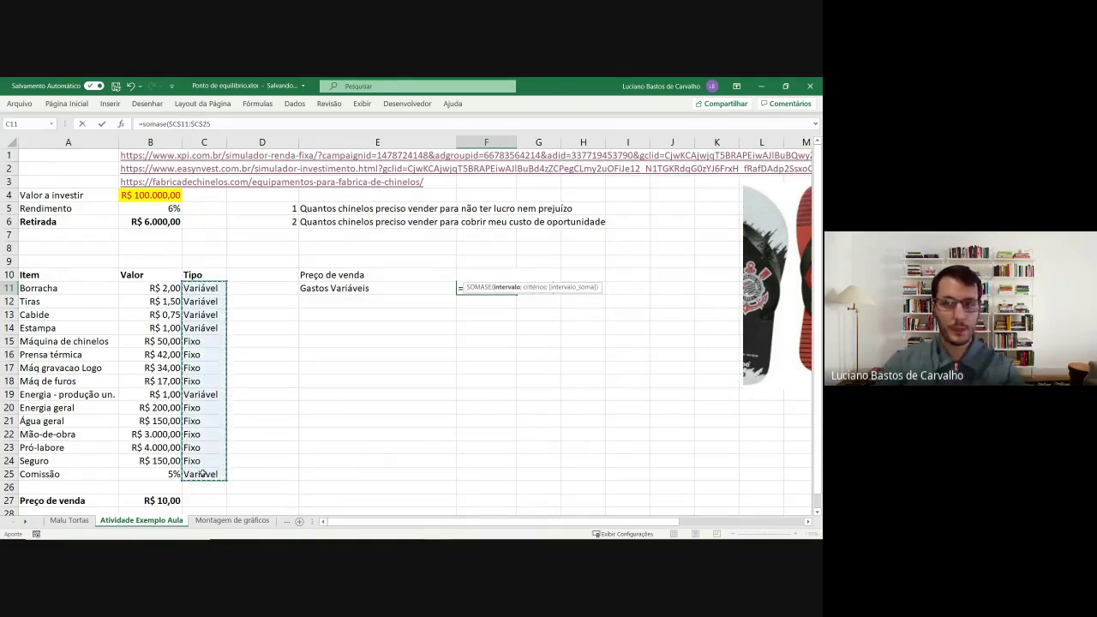
text(;)
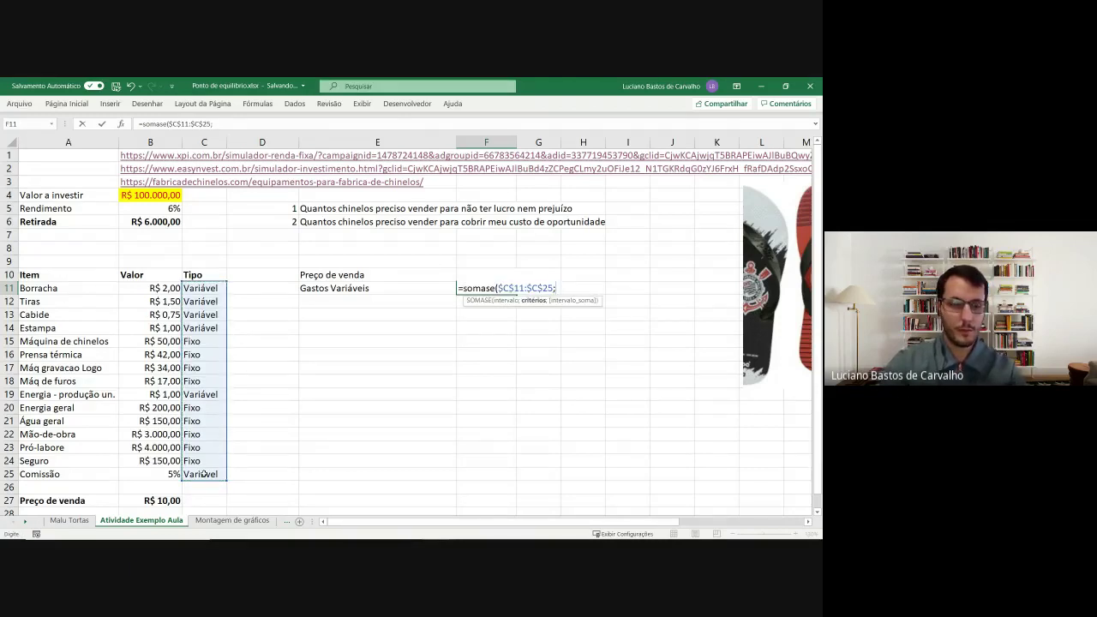
text("Variável)
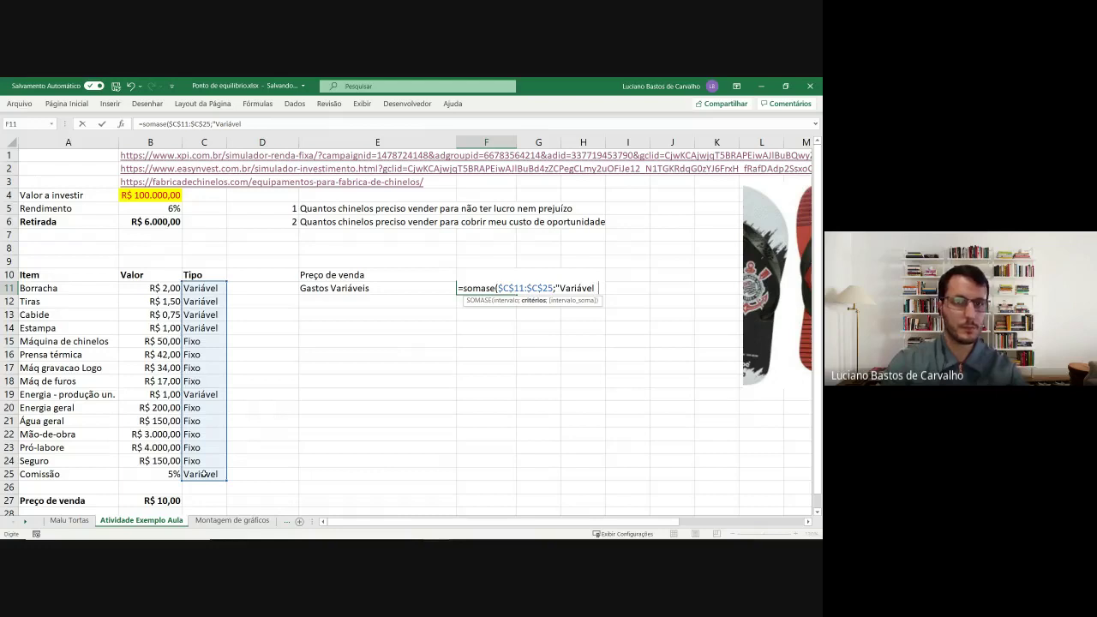
text(";)
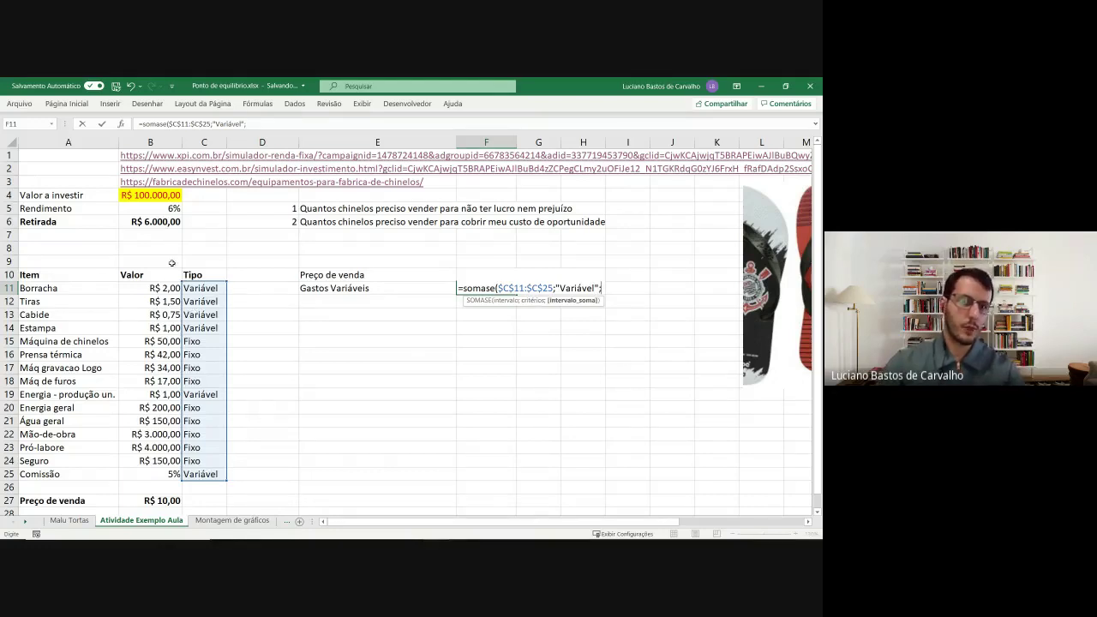
click(166, 288)
drag(165, 288, 150, 470)
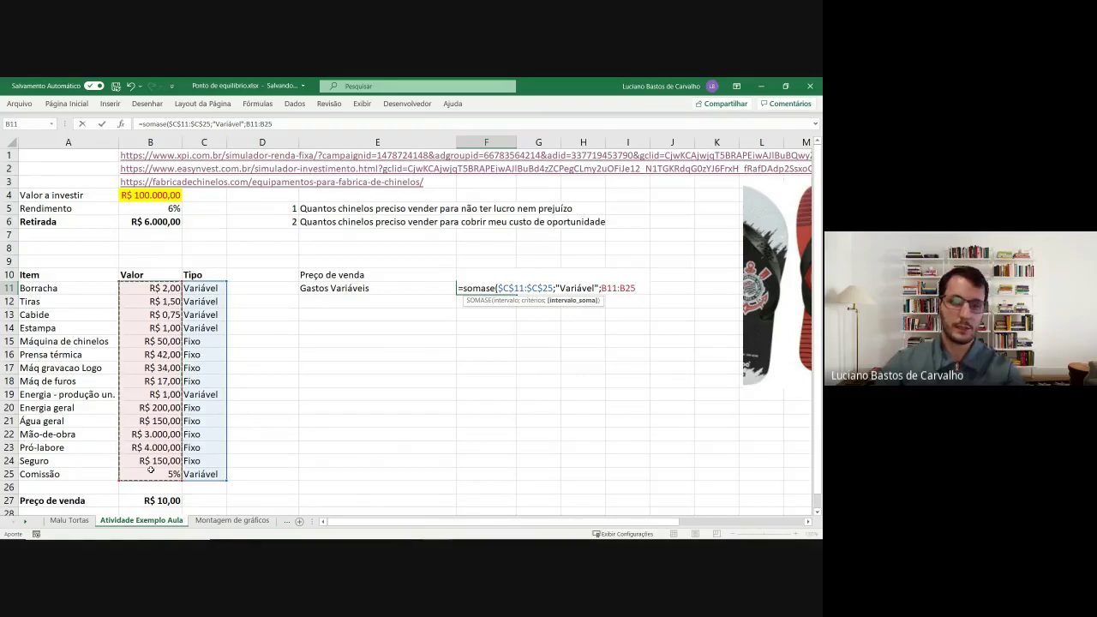
key(shift+Up)
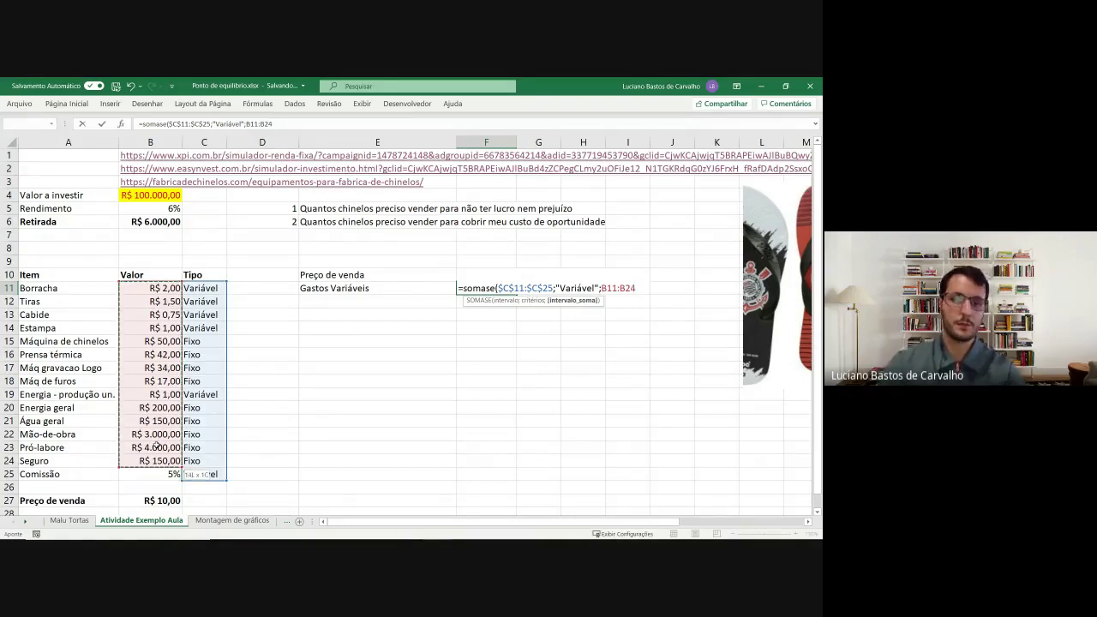
key(shift+Down)
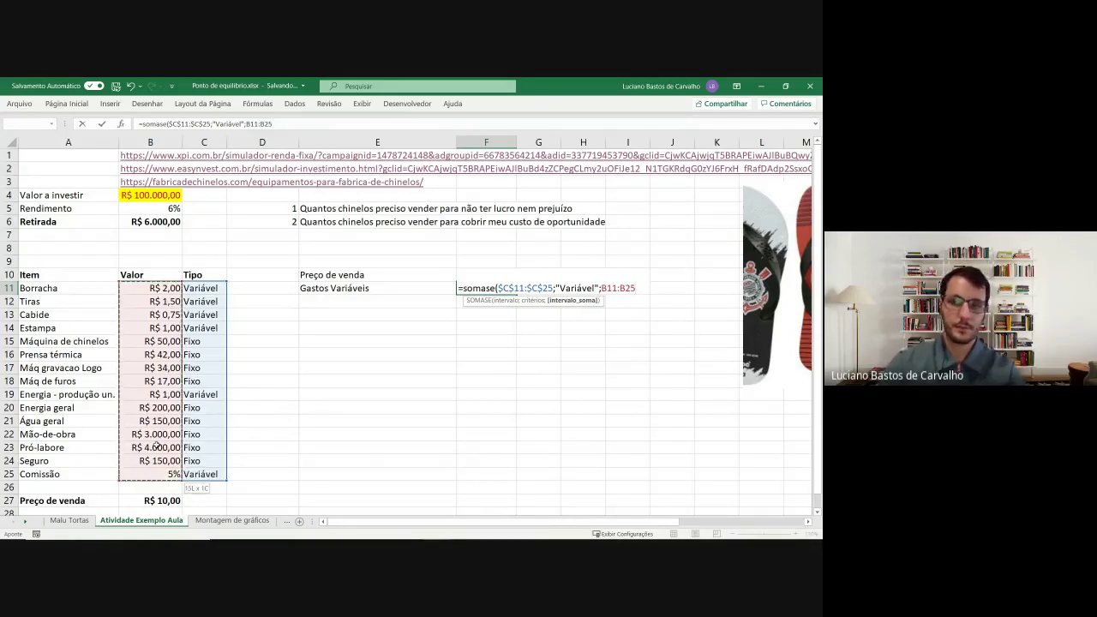
key(Escape)
- Add up the variable costs per unit in F11 with the formula =B11+B12+B13+B14+B19
text(=)
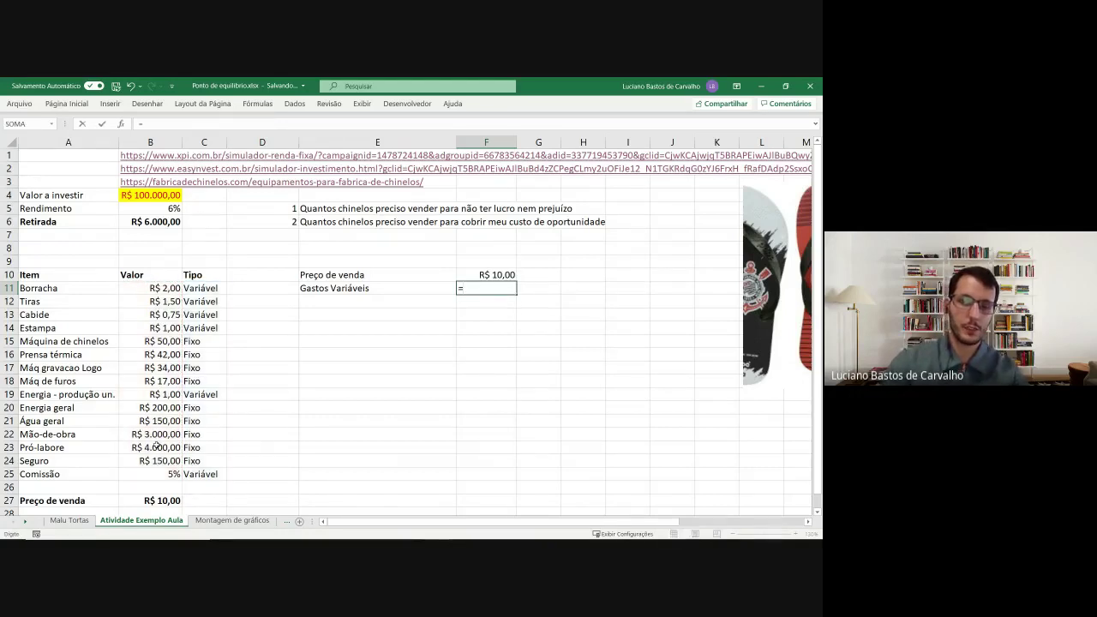
click(166, 290)
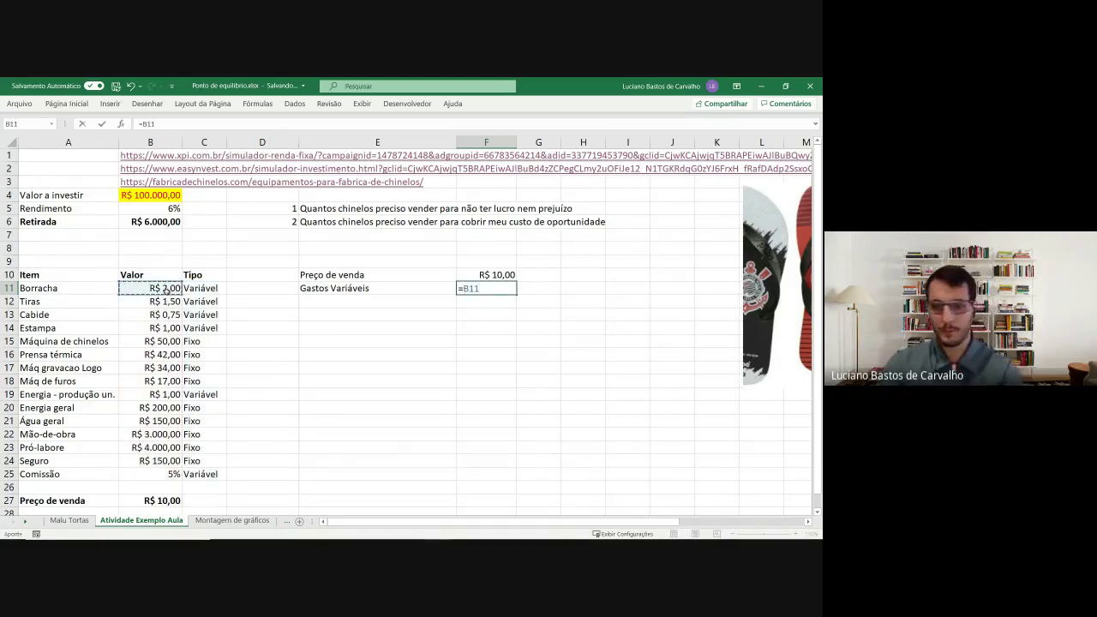
text(+)
click(168, 302)
text(+)
click(171, 315)
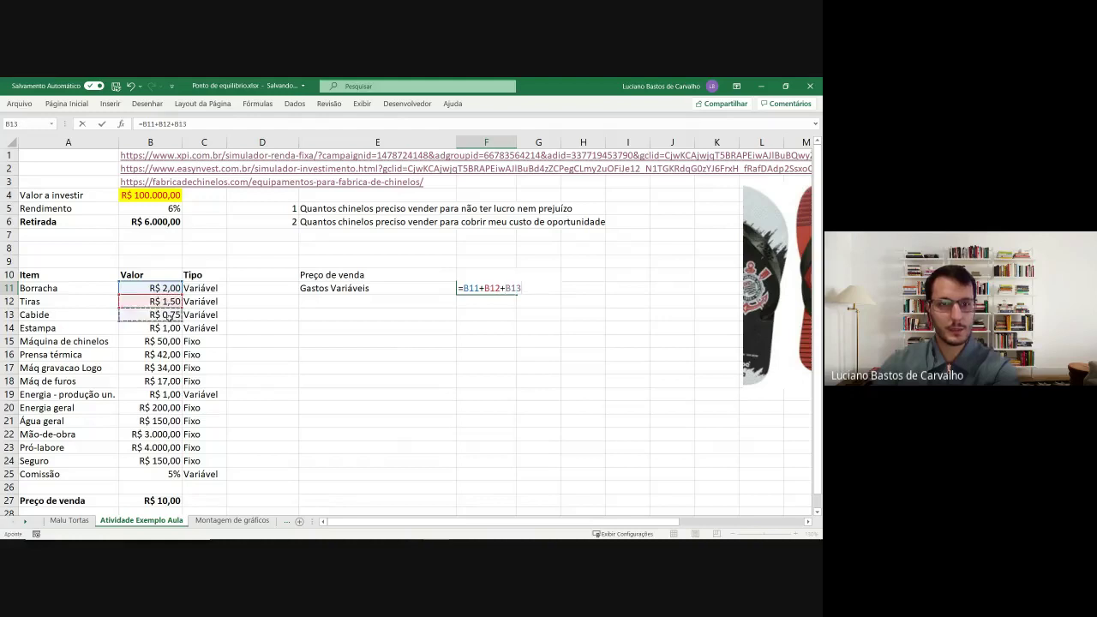
text(+)
click(171, 328)
text(+)
click(177, 394)
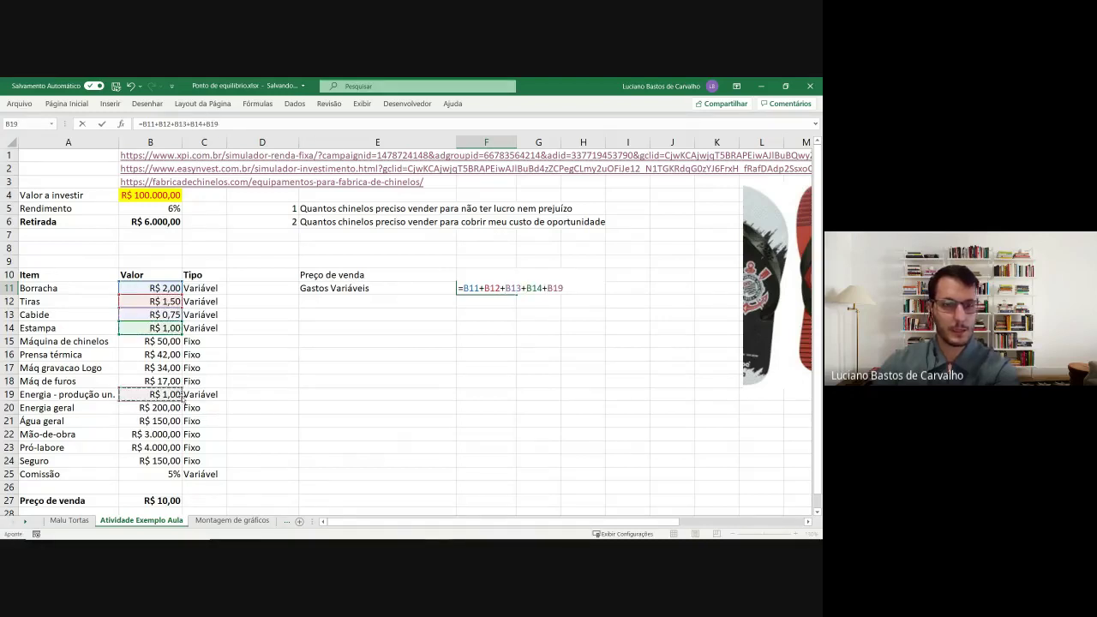
key(Return)
key(Up)
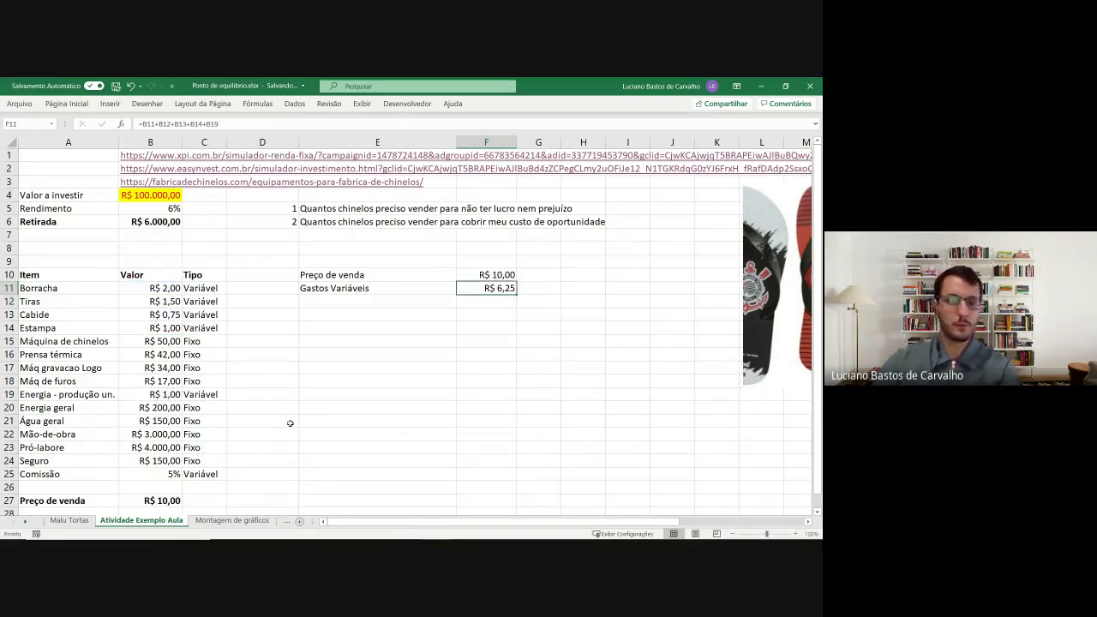
- Extend the Gastos Variáveis formula in F11 with the sales commission by appending +(B27*B25)
click(162, 472)
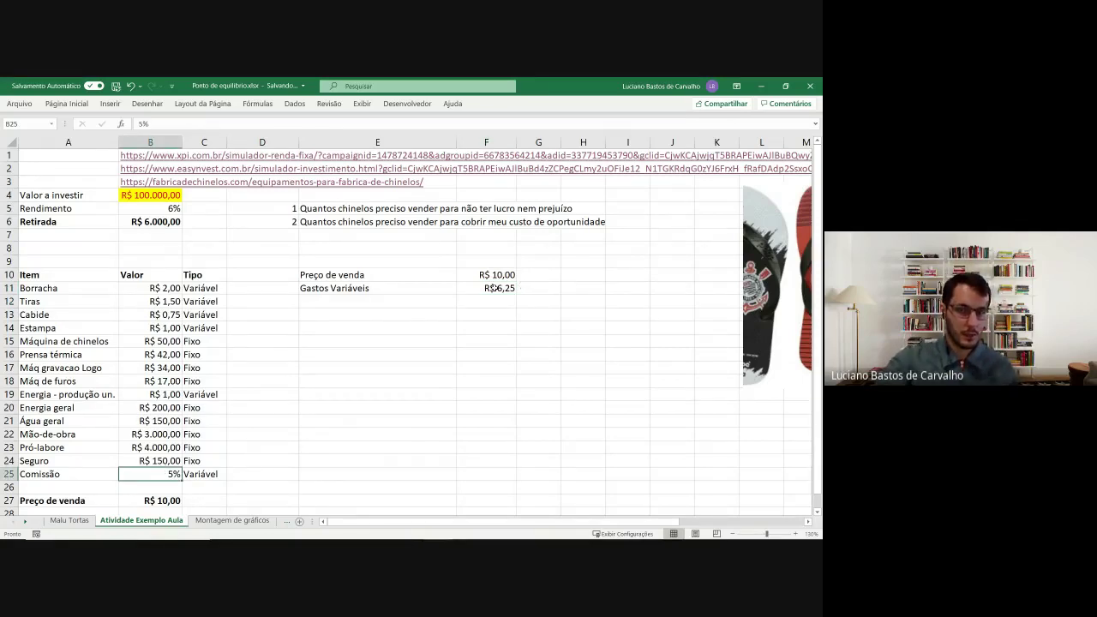
click(501, 289)
click(223, 123)
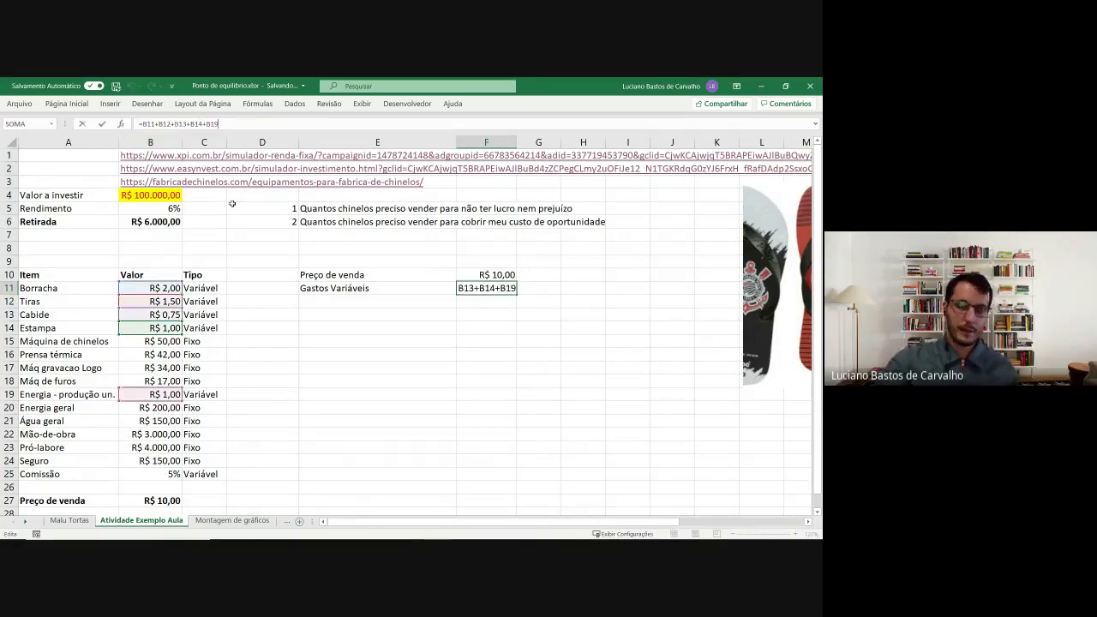
text(+)
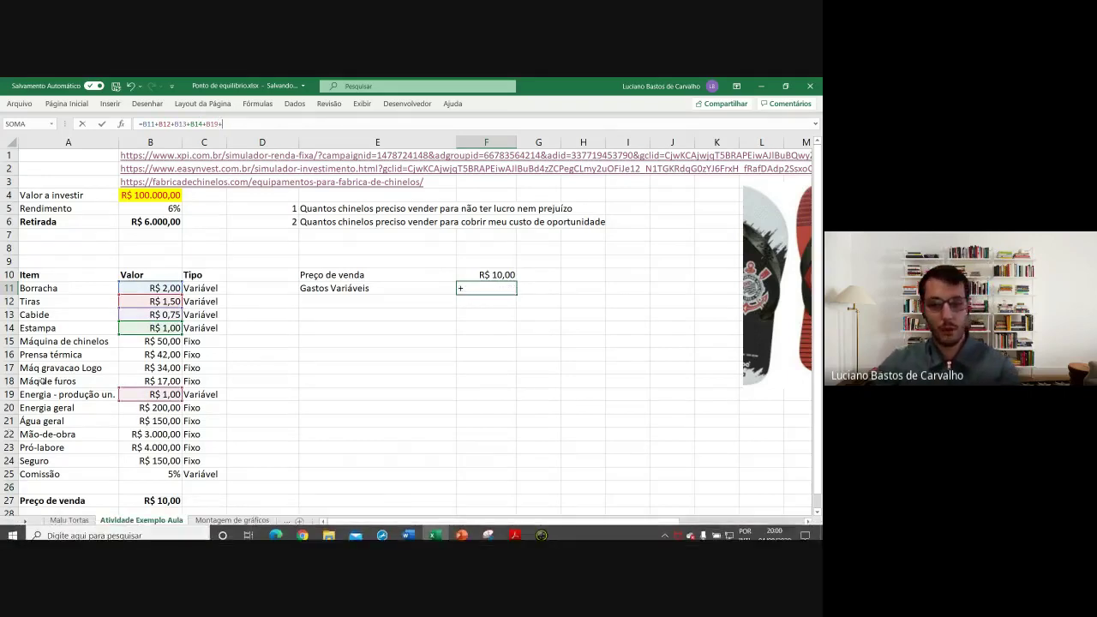
text(()
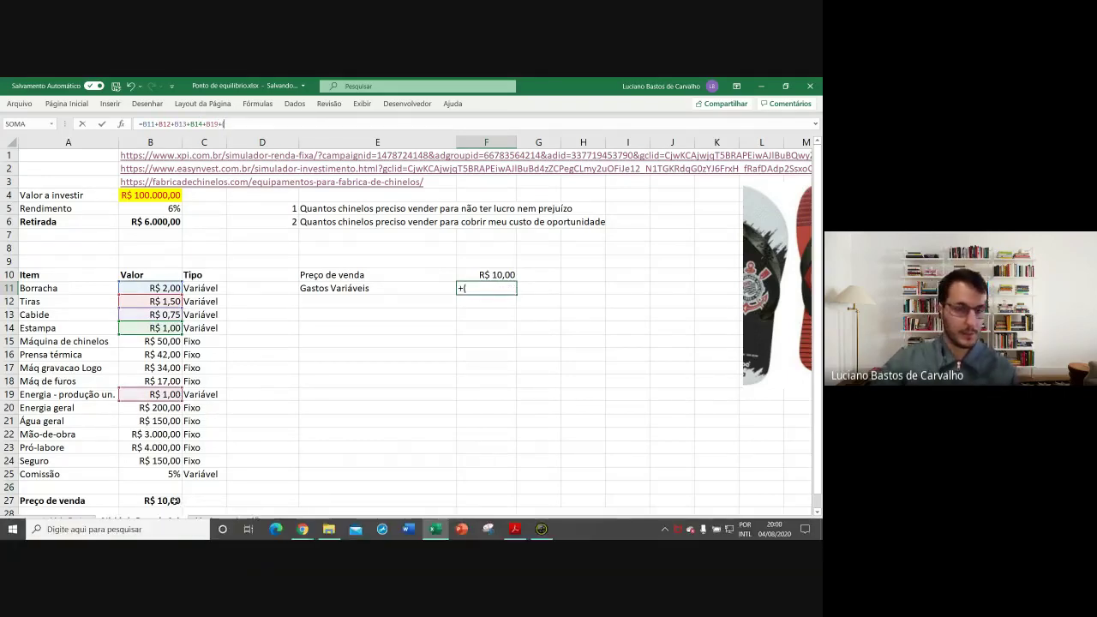
click(152, 500)
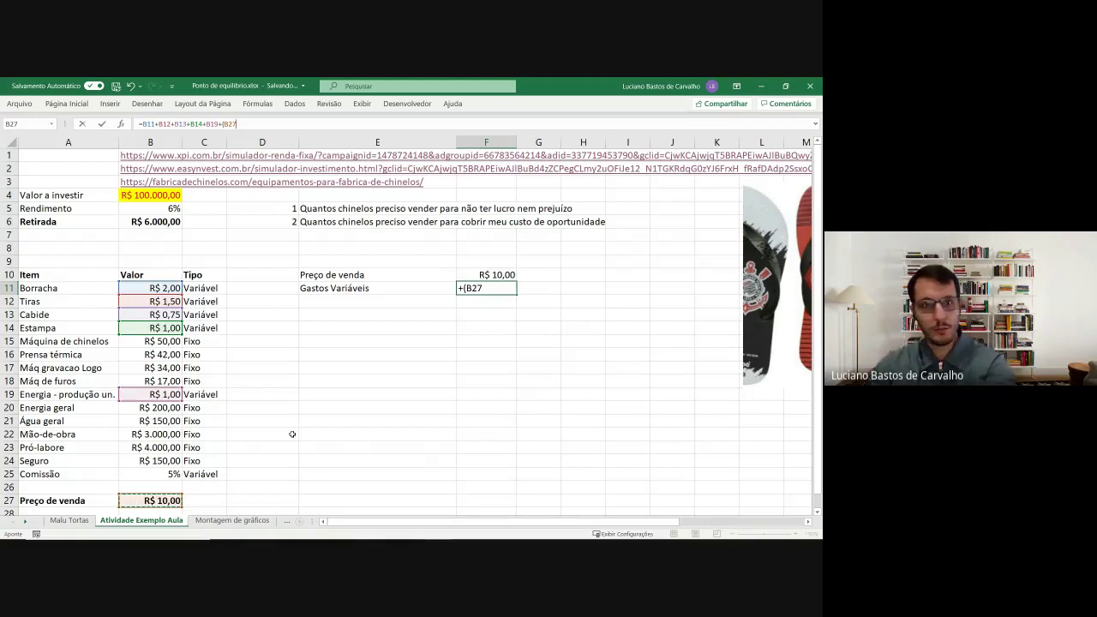
text(*)
click(171, 474)
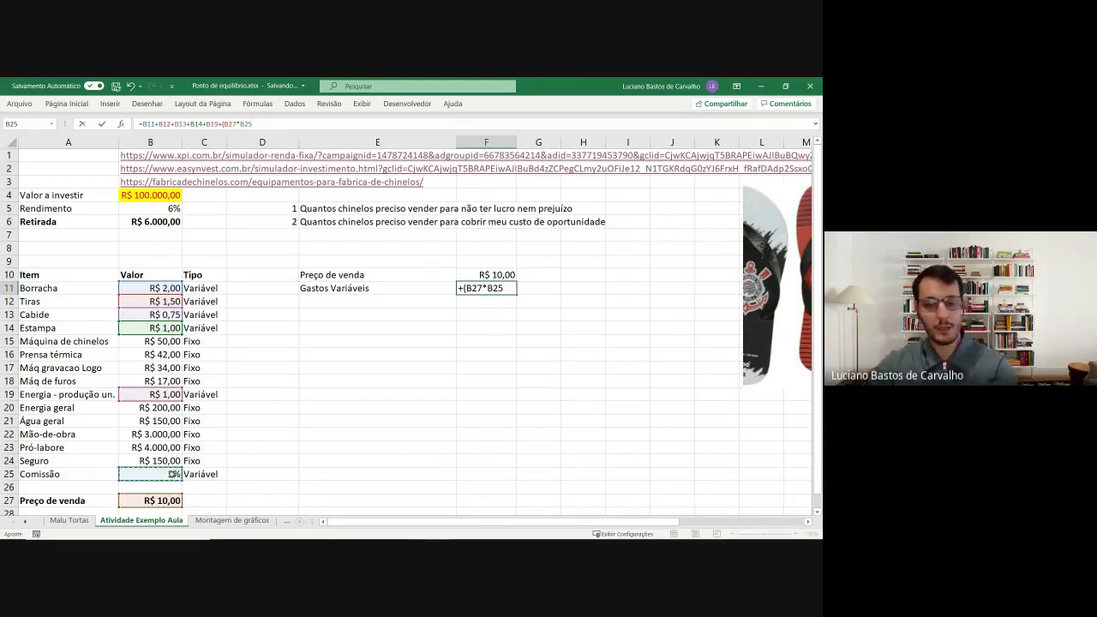
text())
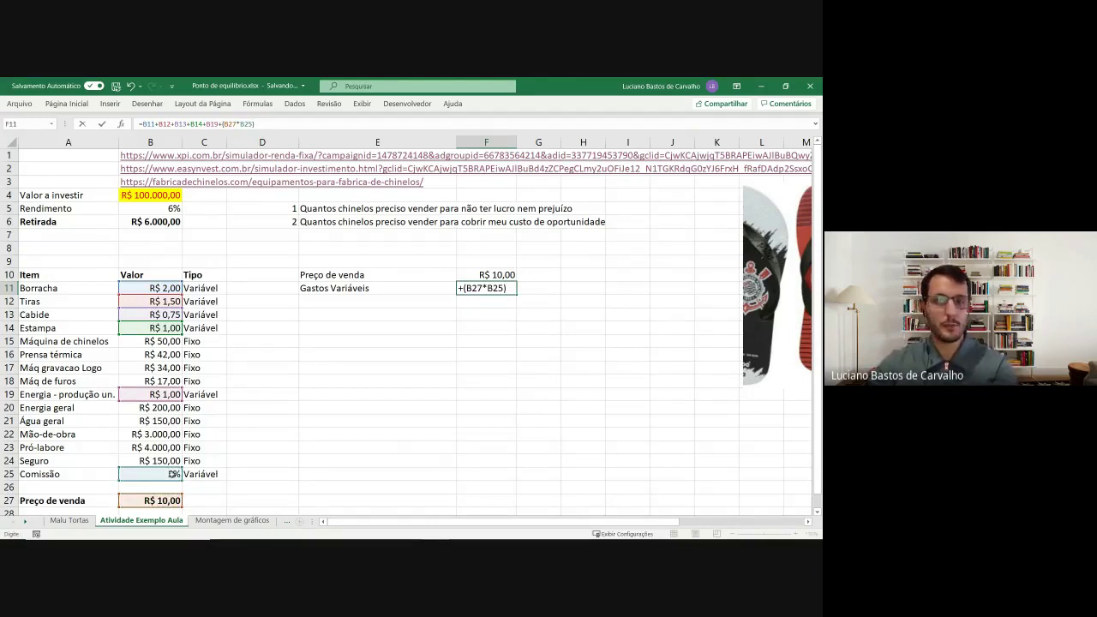
key(ctrl+Return)
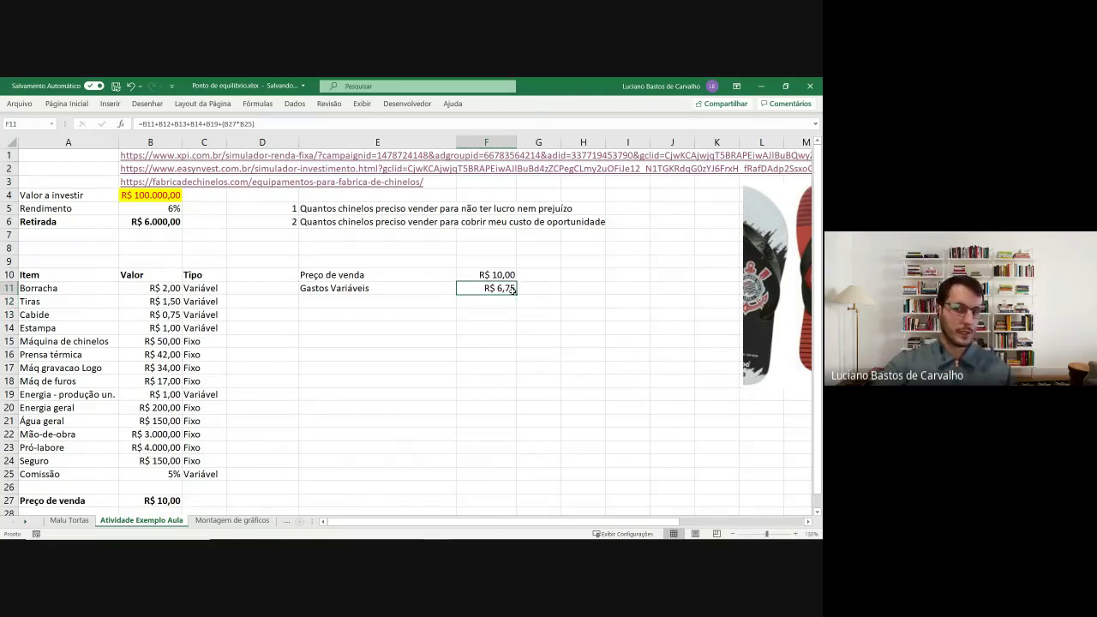
- Calculate the commission per unit in D25, beside the Comissão row, with =B25*B27
drag(148, 289, 159, 319)
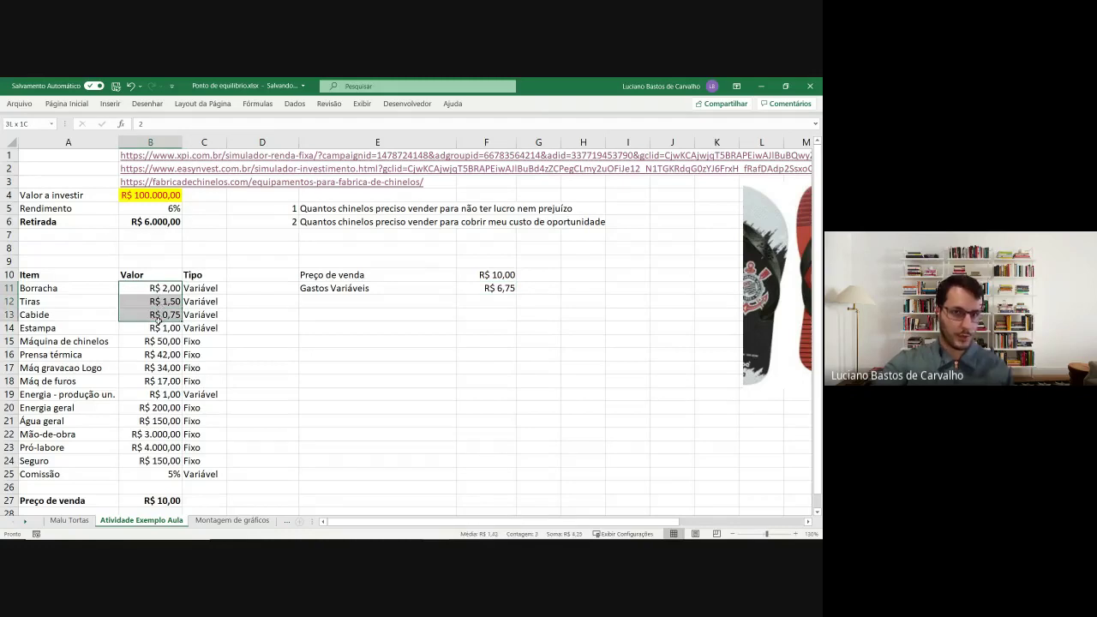
click(178, 487)
click(268, 474)
text(=)
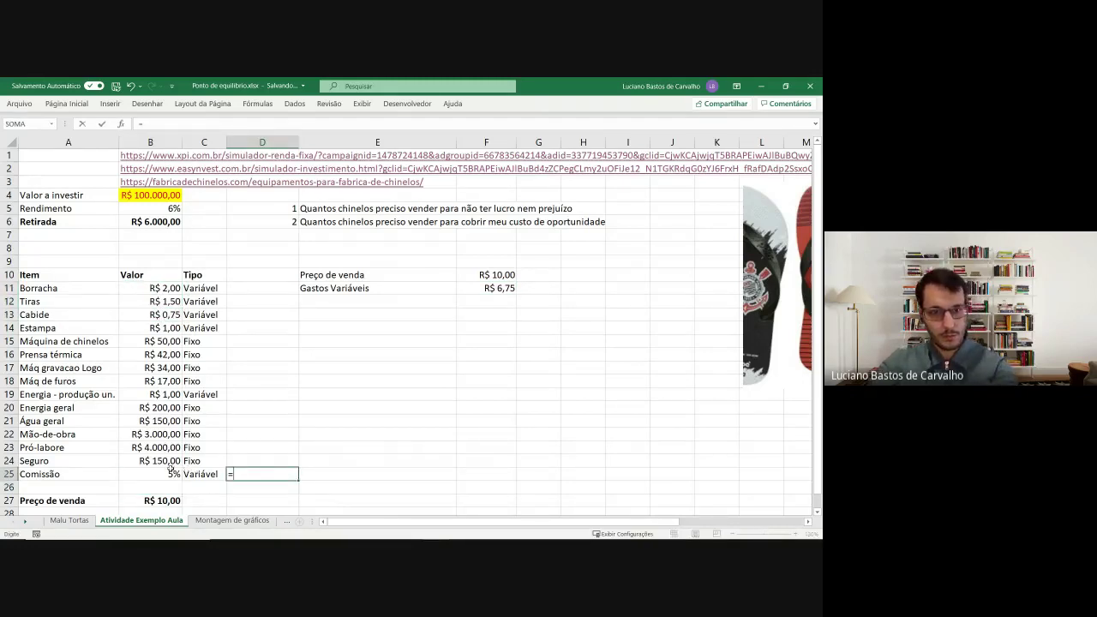
click(171, 474)
text(*)
click(154, 500)
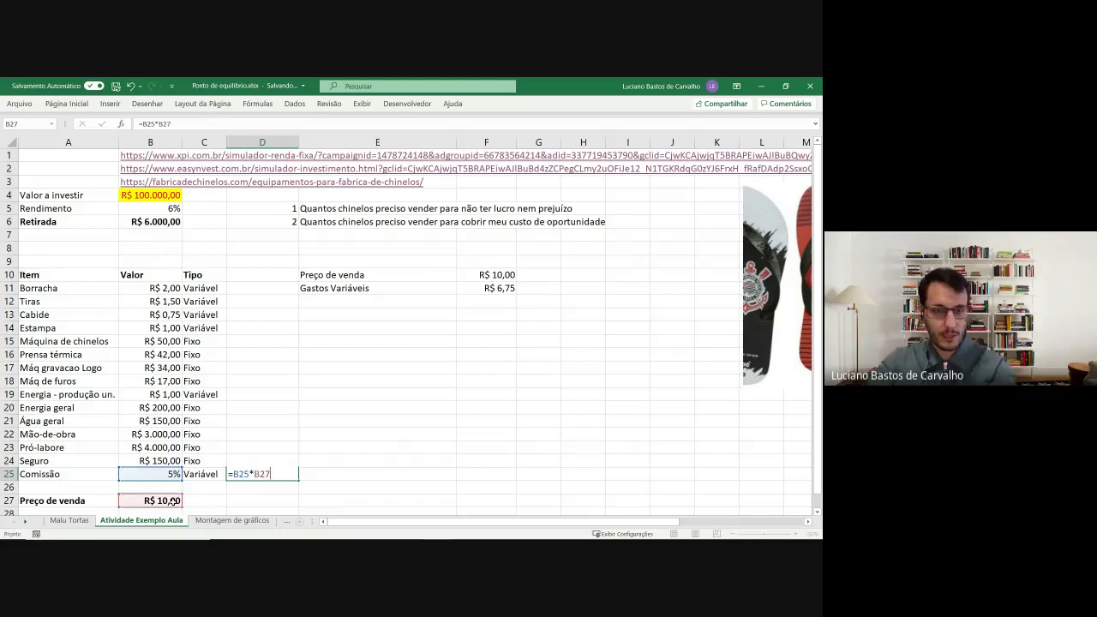
key(Return)
click(279, 476)
- Check the sum of the variable costs in B11:B14, B19 and D25, and clear the helper formula in D25
drag(176, 288, 176, 328)
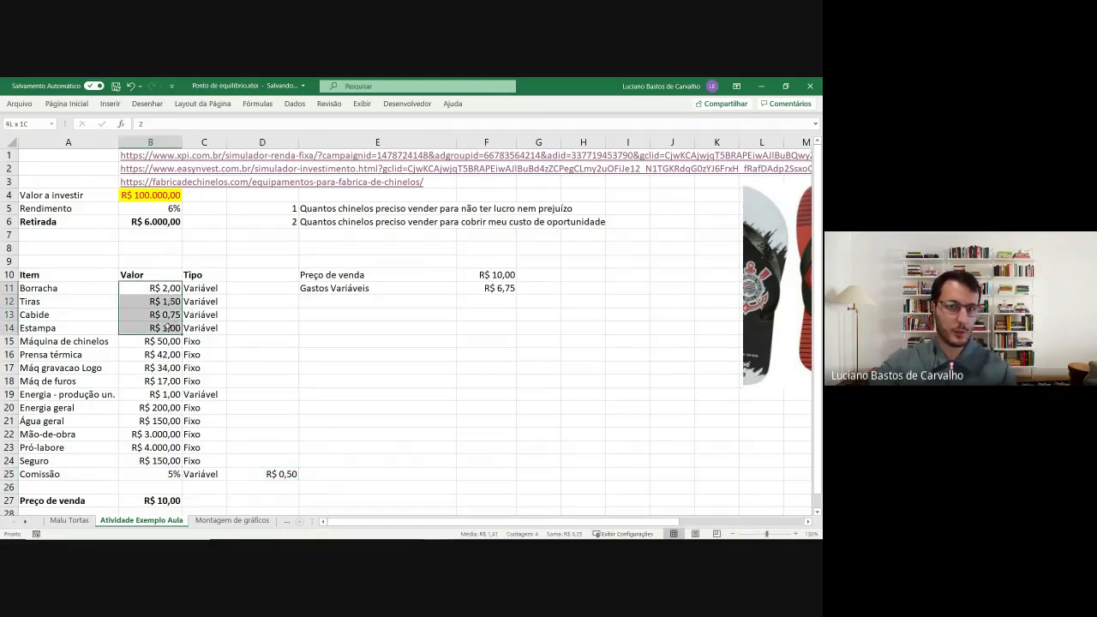
ctrl+click(177, 393)
ctrl+click(291, 474)
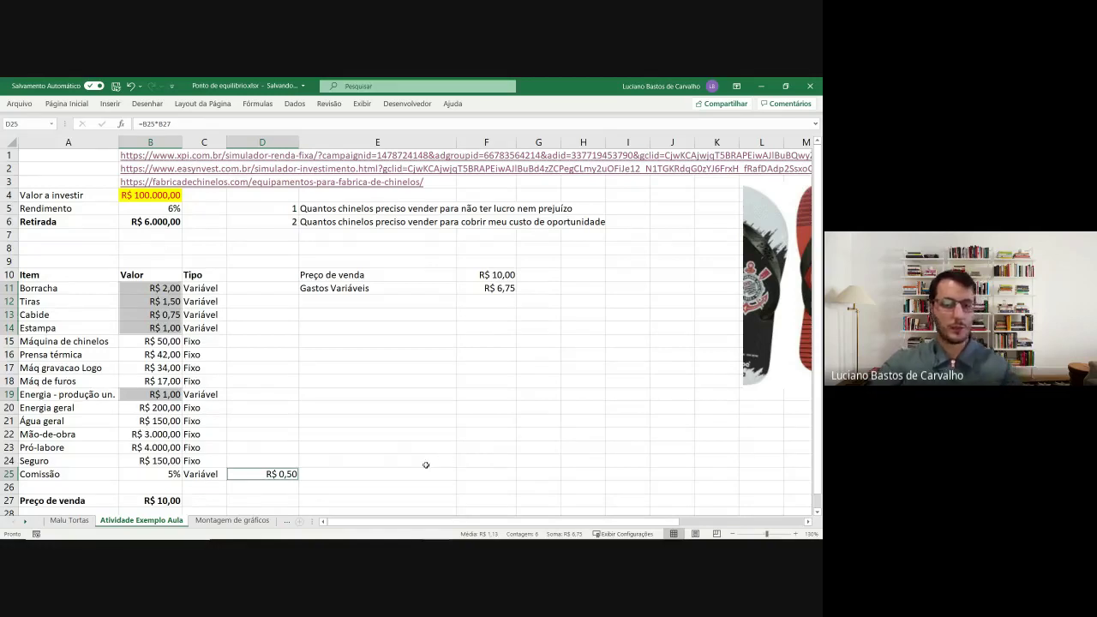
click(282, 476)
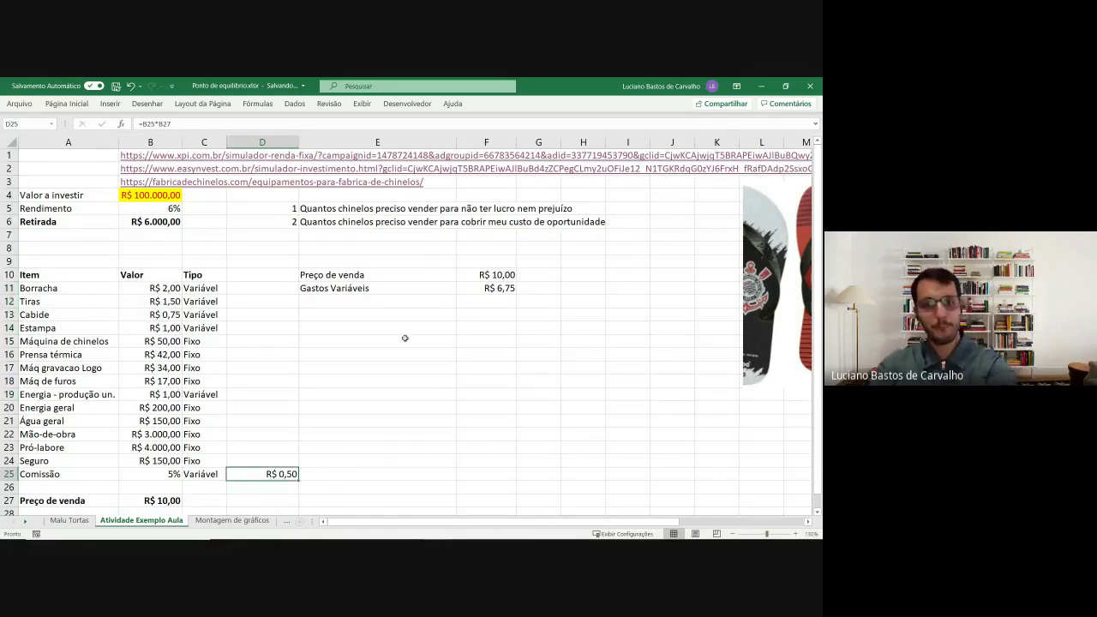
key(Delete)
- Label E12, below Gastos Variáveis, as "Margem de Contribuição Unitária"
click(340, 303)
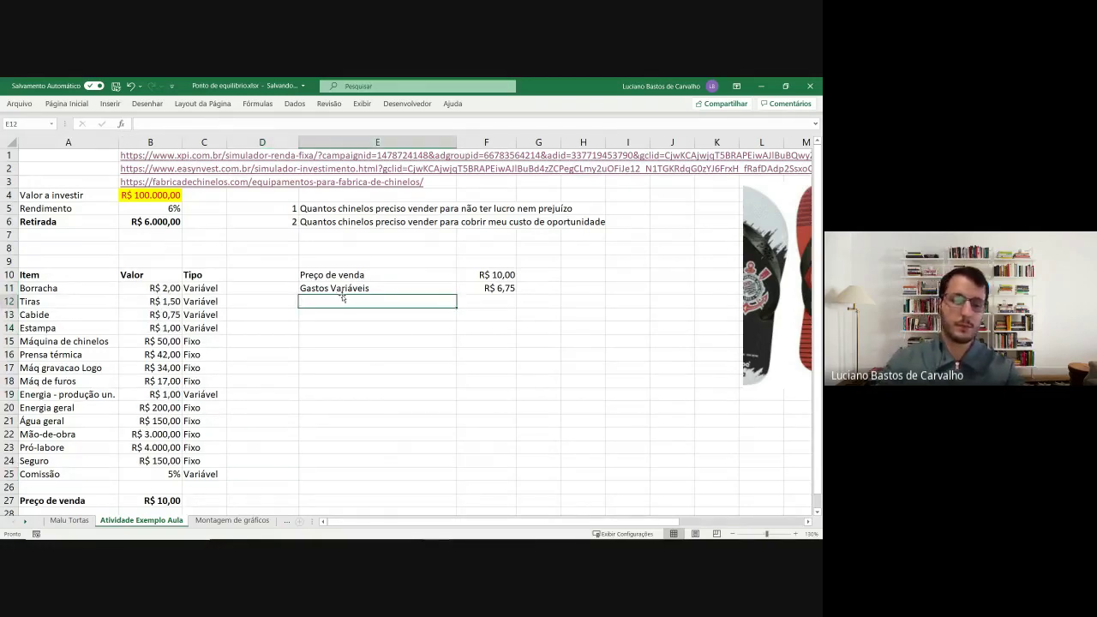
text(Margem)
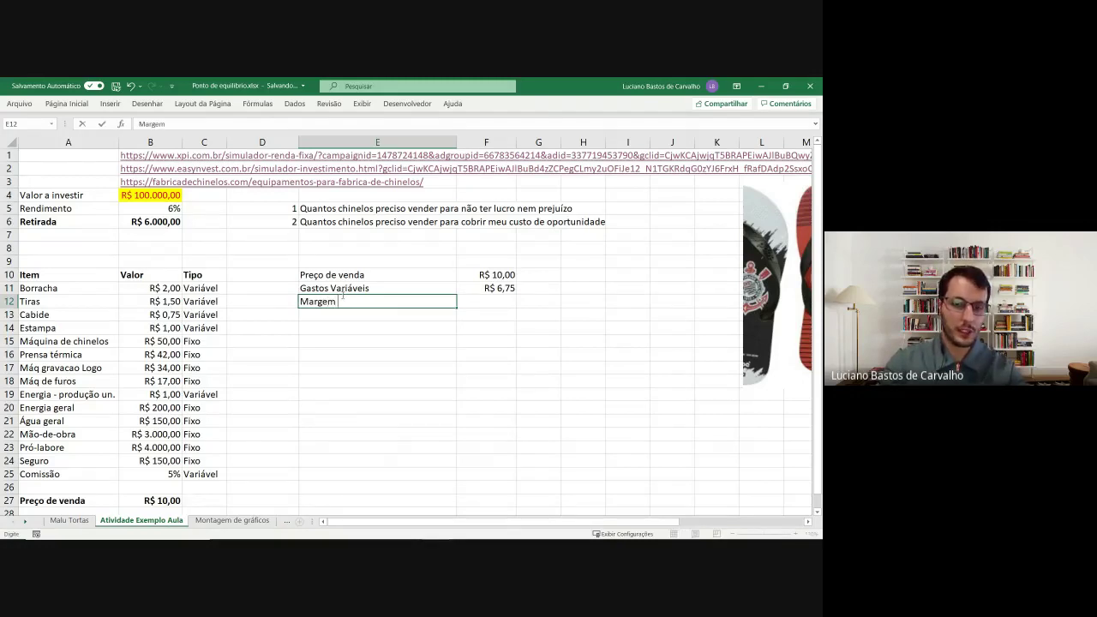
text( de Contribui)
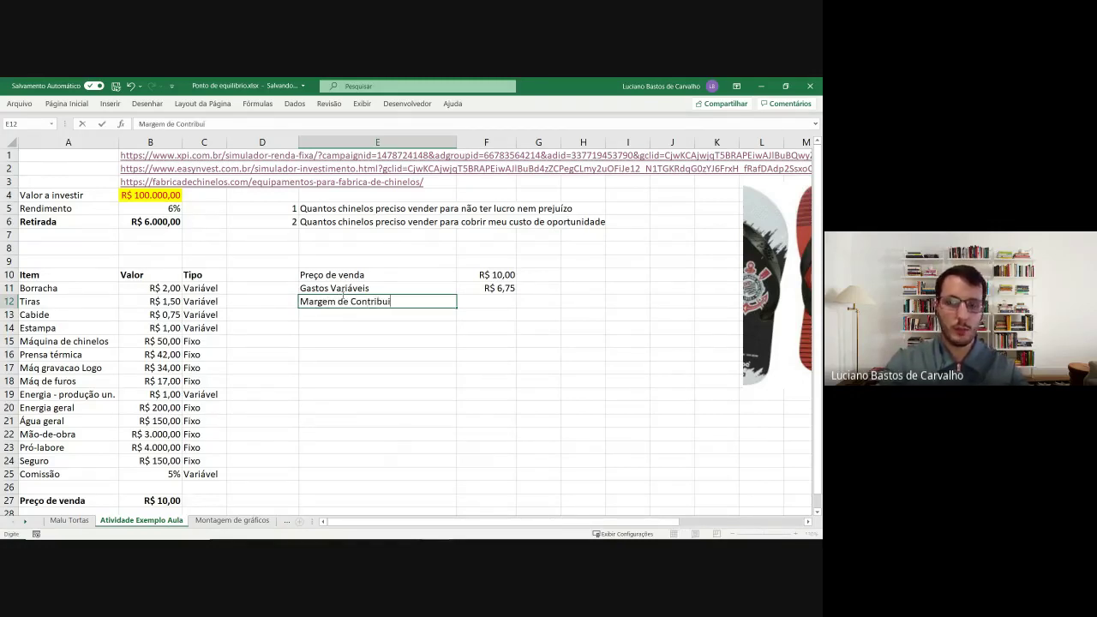
text(ção Un)
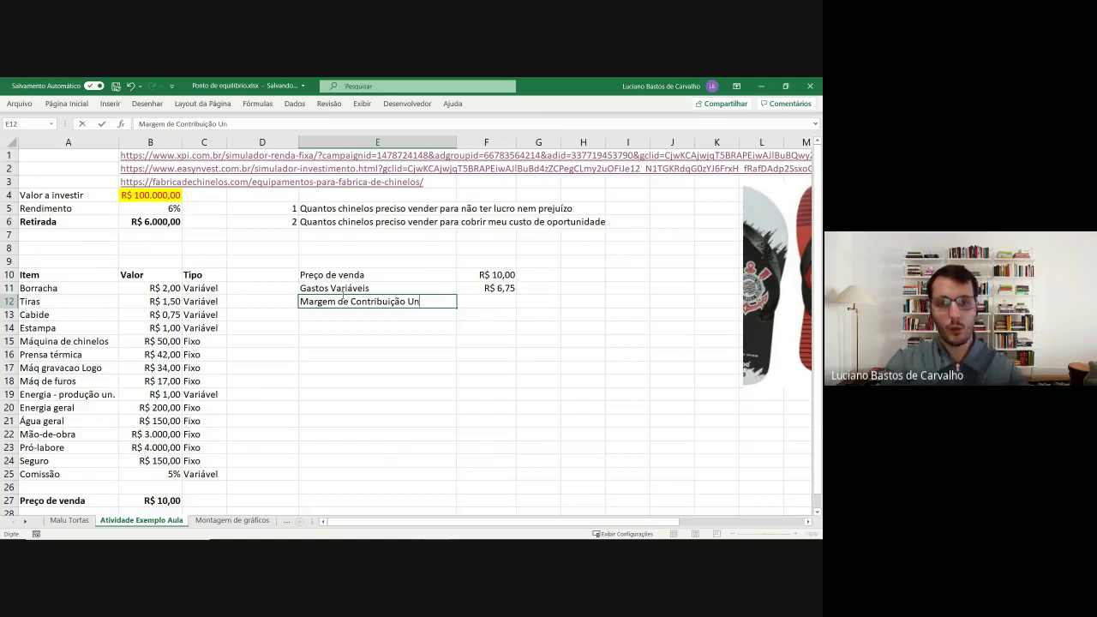
text(itária)
key(Tab)
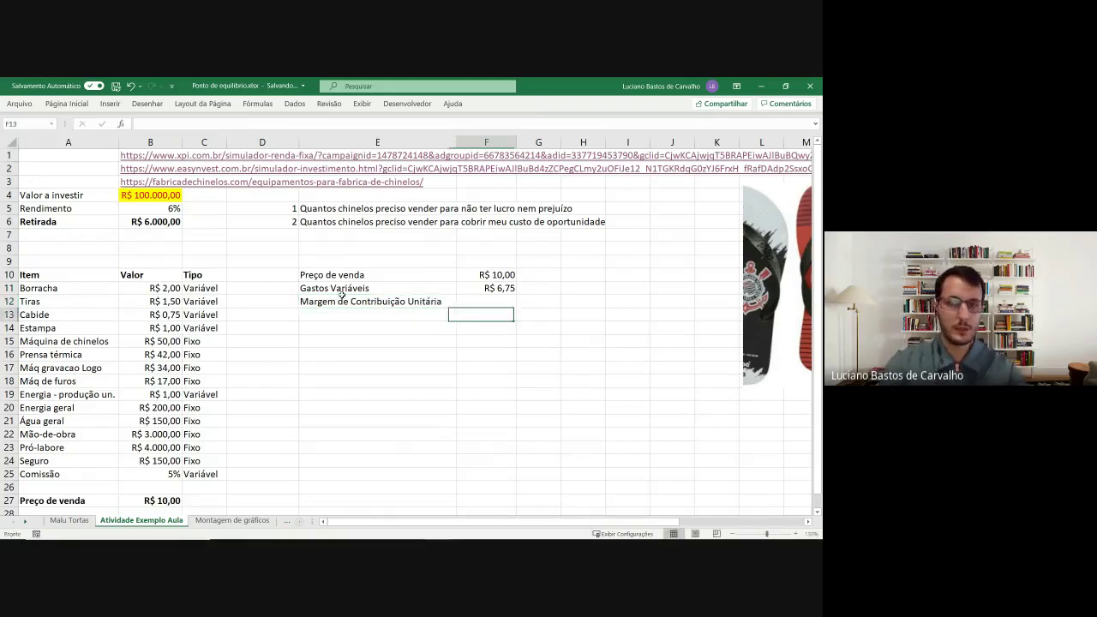
- Calculate the unit contribution margin in F12 by subtracting variable costs from the selling price with =F10-F11
text(=)
key(Up)
key(Up)
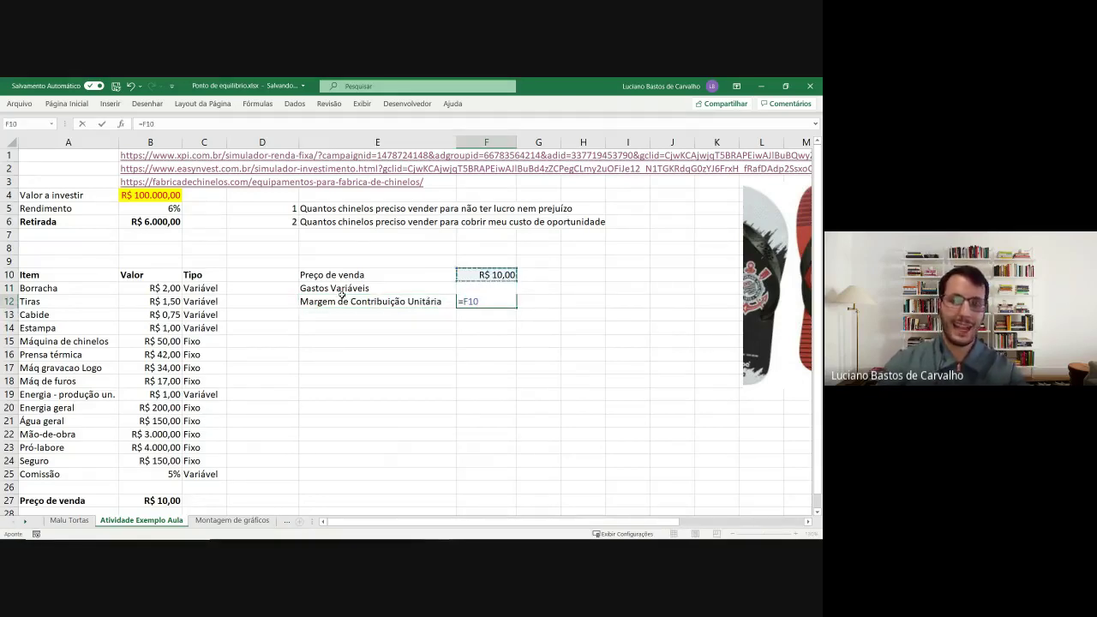
text(-)
key(Up)
key(Return)
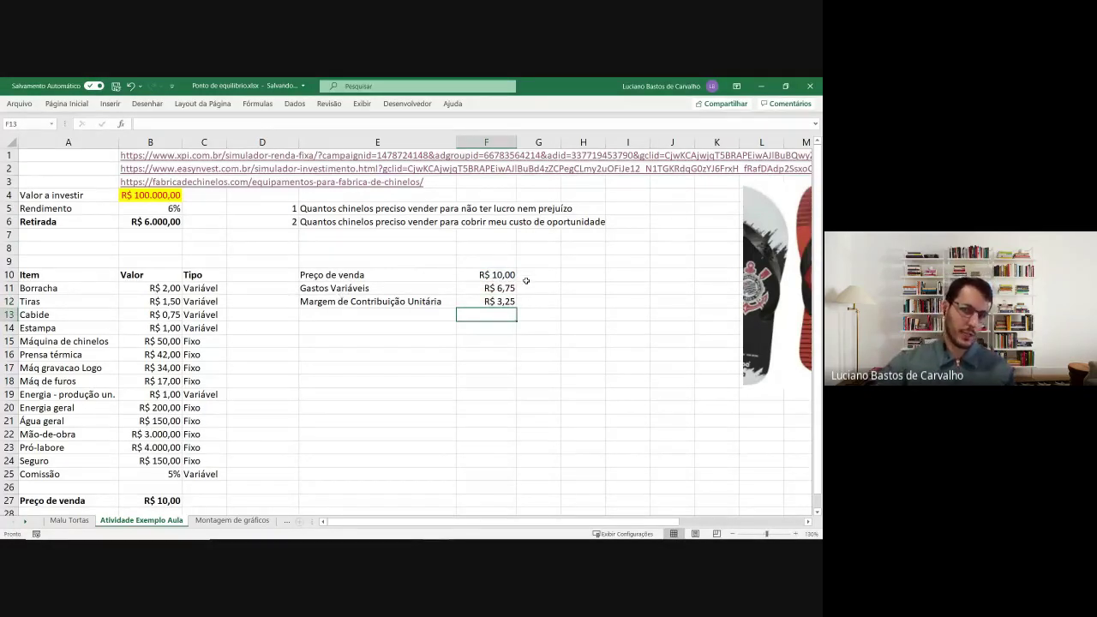
click(486, 303)
- Add a "Quantidade" row in E13 with the value 1 in F13
click(343, 320)
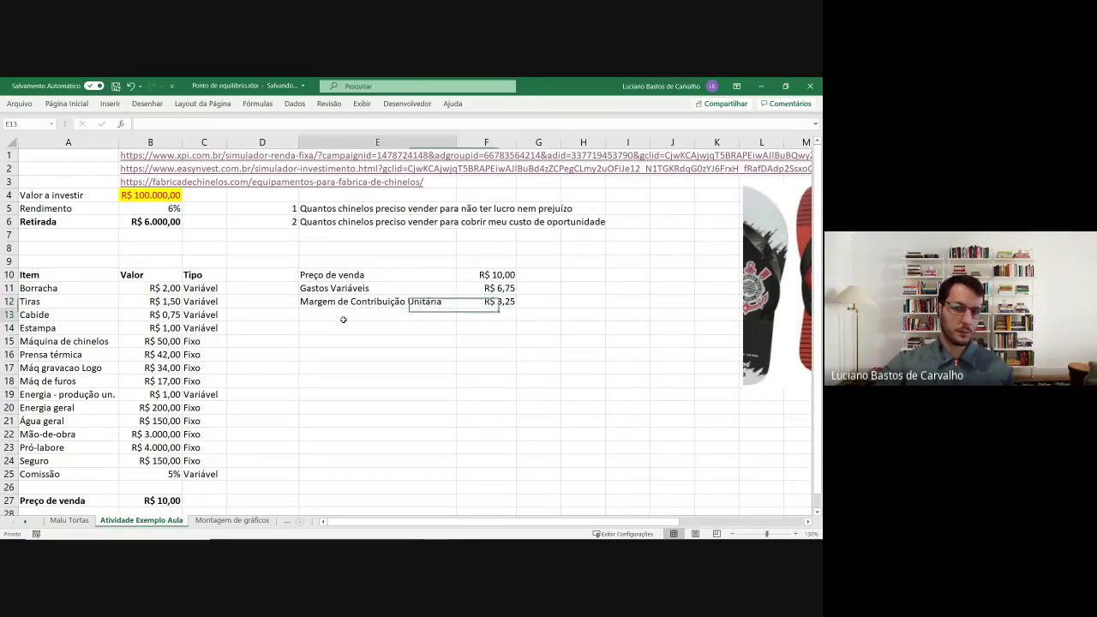
text(Q)
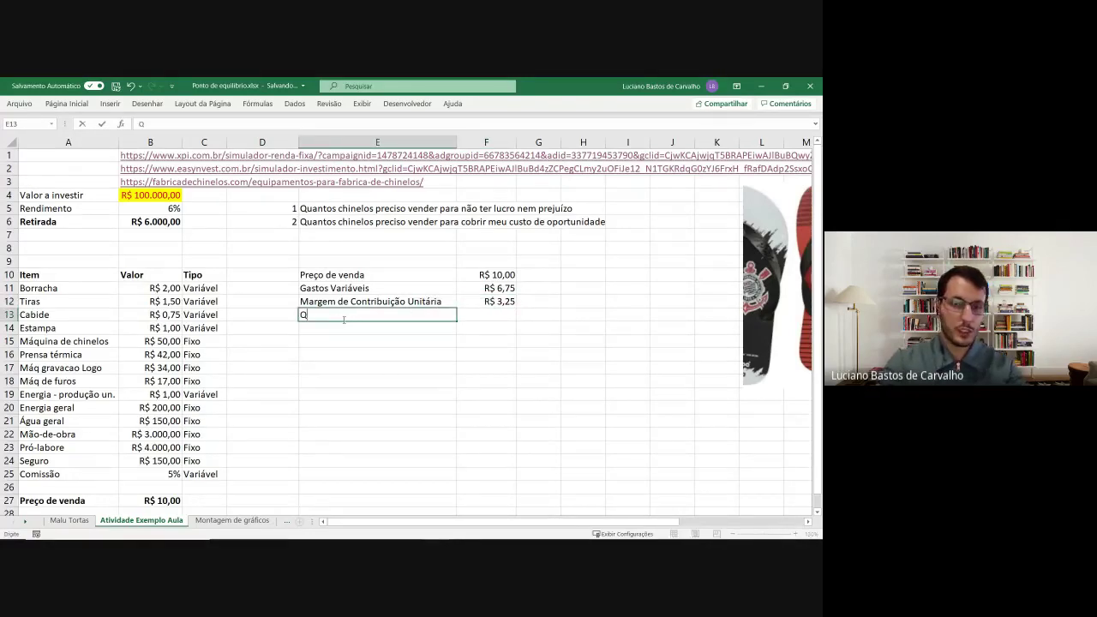
text(uantidade)
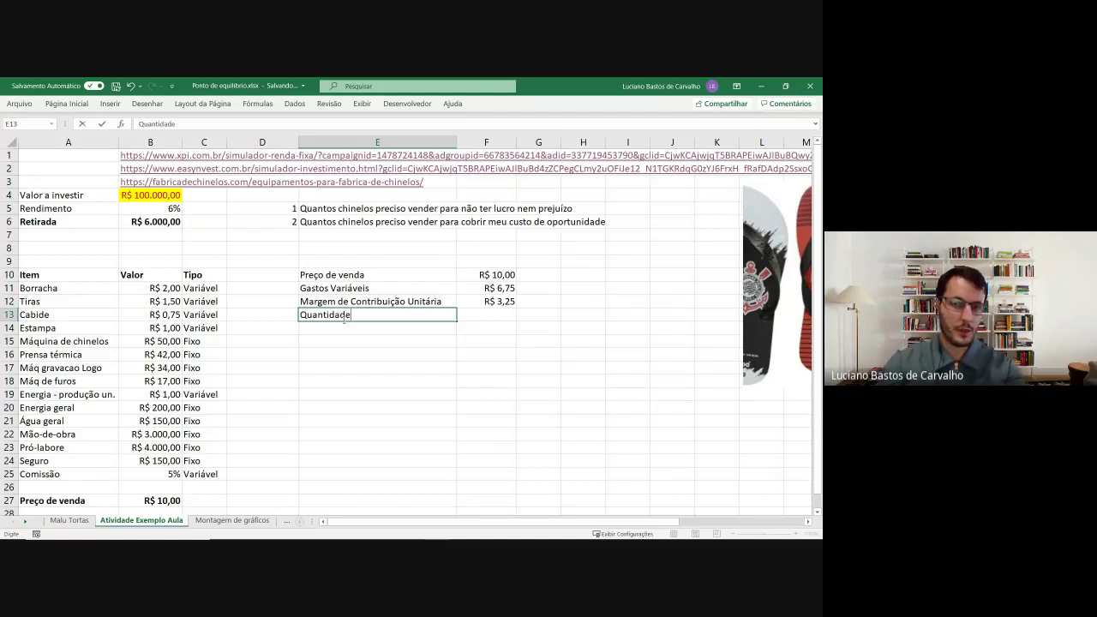
key(Tab)
text(1)
key(Return)
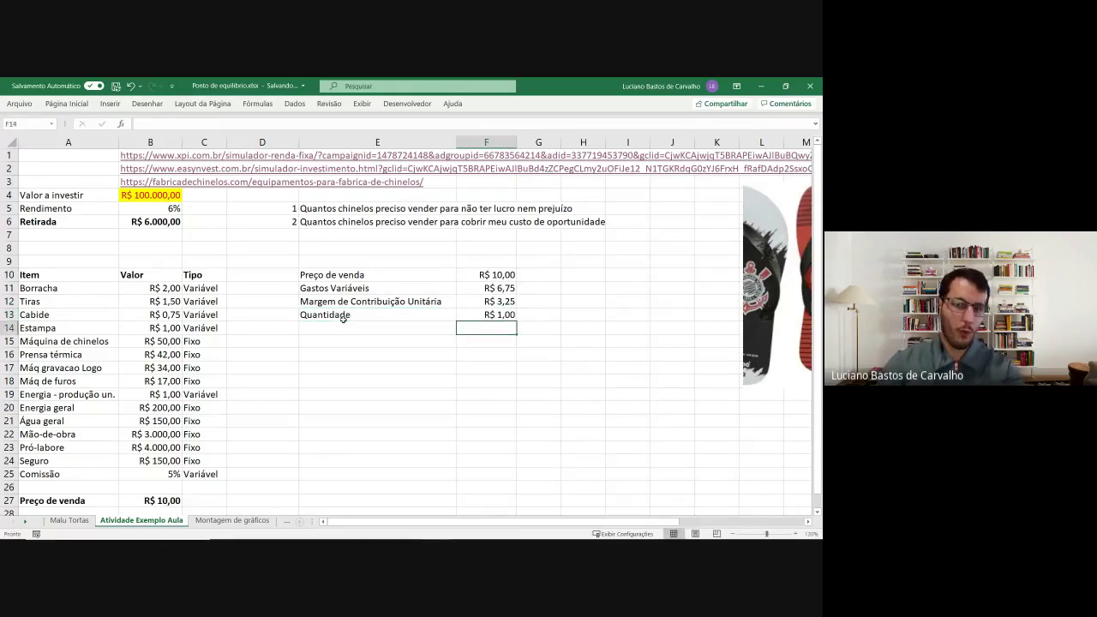
- Label E14, below Quantidade, as "Margem de Contribuição Total"
click(344, 323)
text(Margem de Contri)
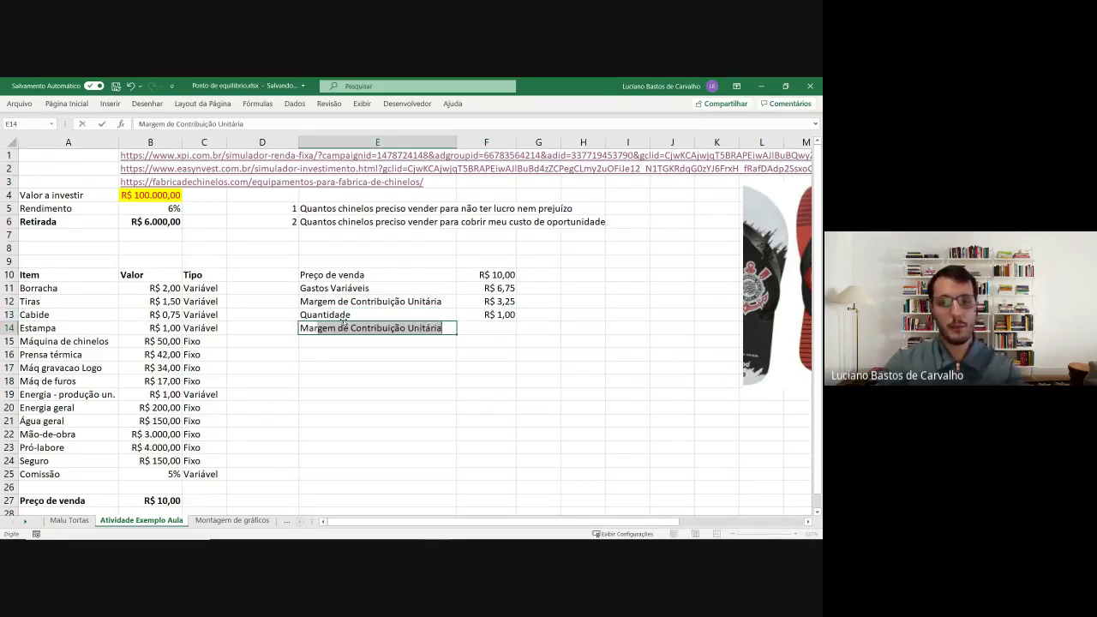
text(buiç)
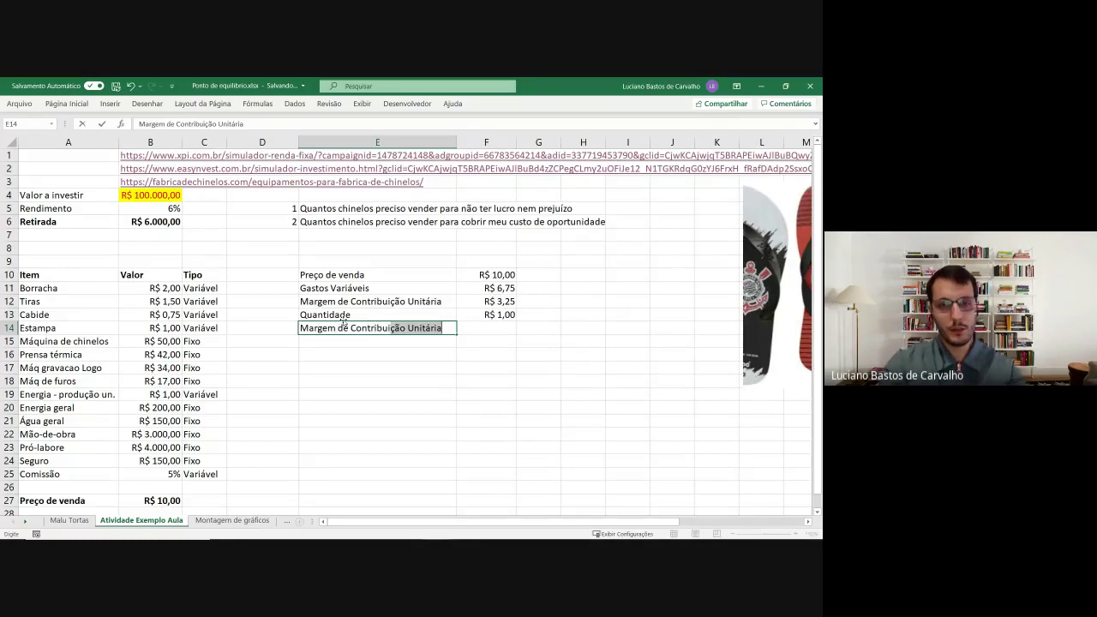
text(ão Total)
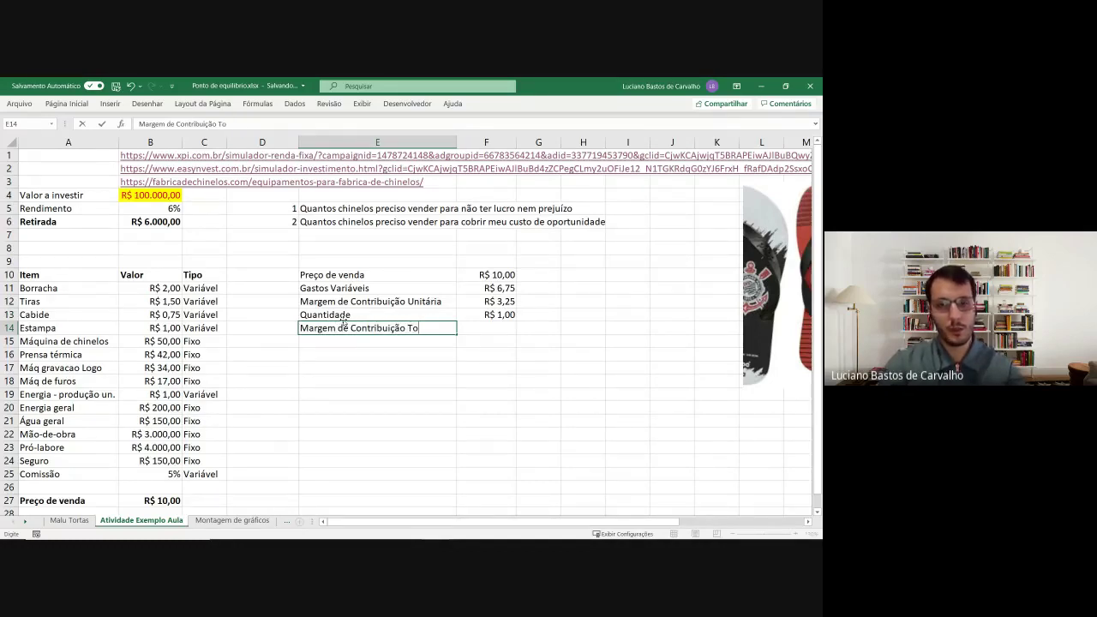
key(Tab)
- Calculate the total contribution margin in F14 by multiplying the unit margin by the quantity with =F12*F13
text(=)
key(Up)
key(Up)
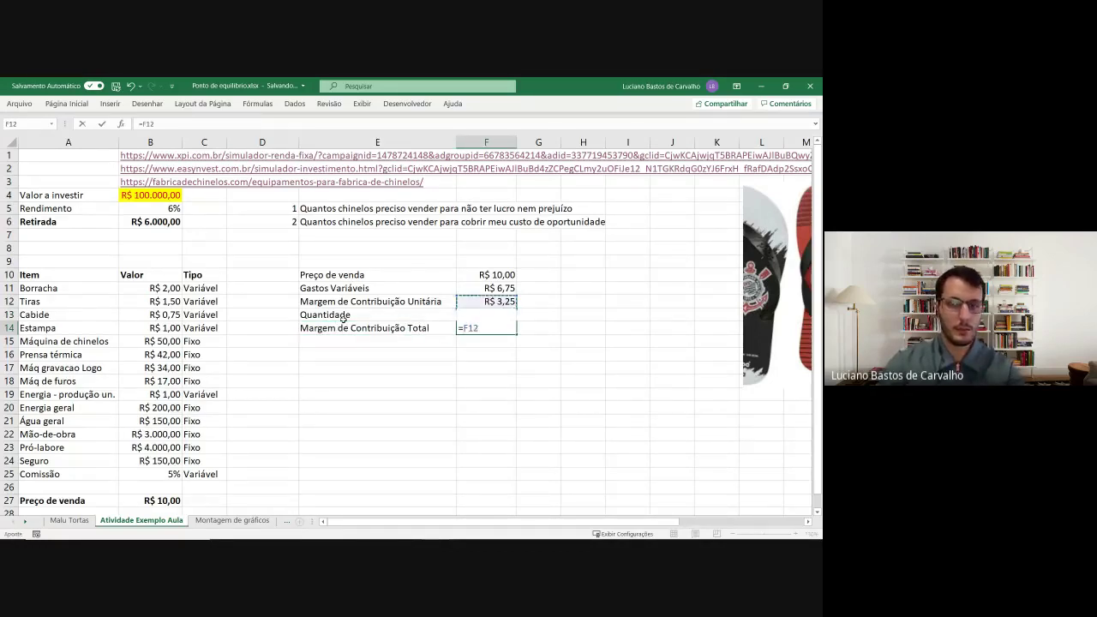
text(*)
key(Up)
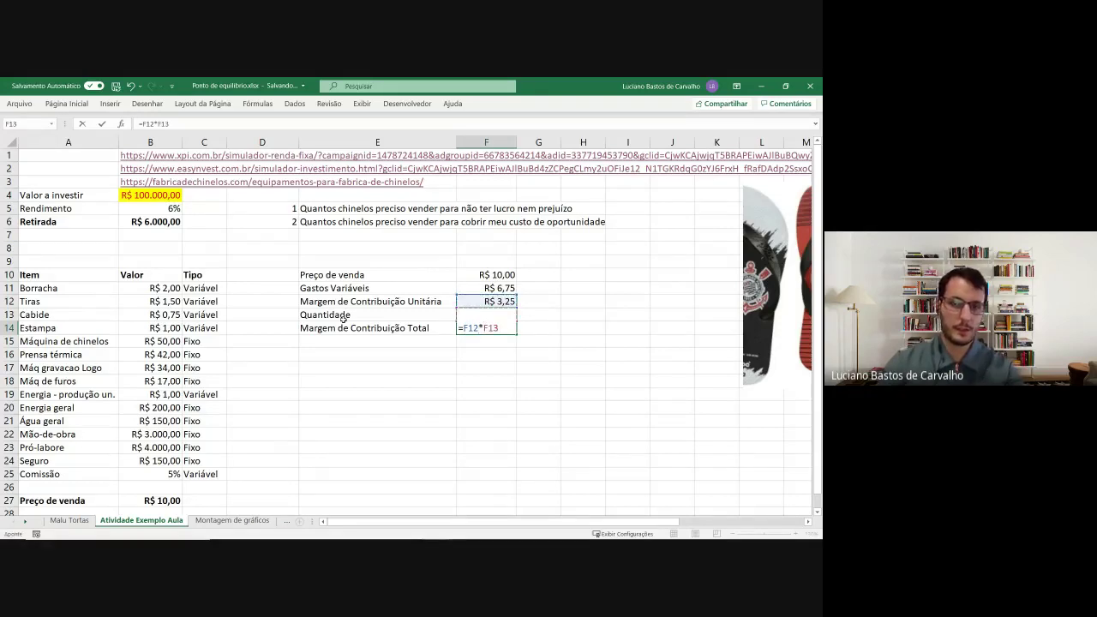
key(Return)
- Format the Quantidade in F13 as a plain two-decimal number without the currency symbol, and set it to 2
key(Up)
key(Up)
text(1)
key(ctrl+Return)
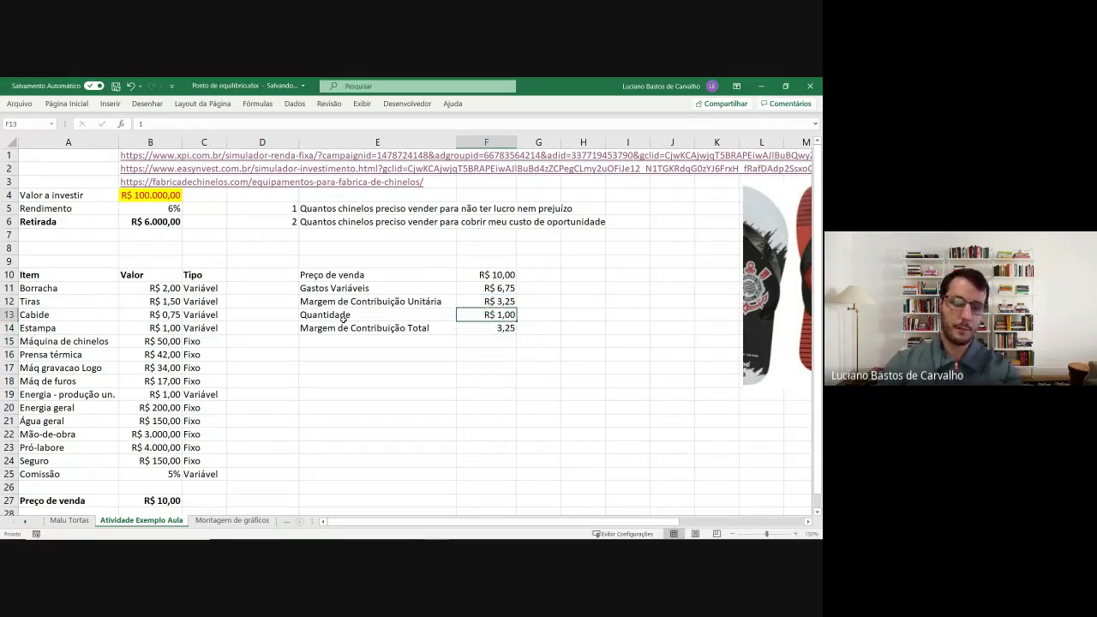
text(2)
key(ctrl+Return)
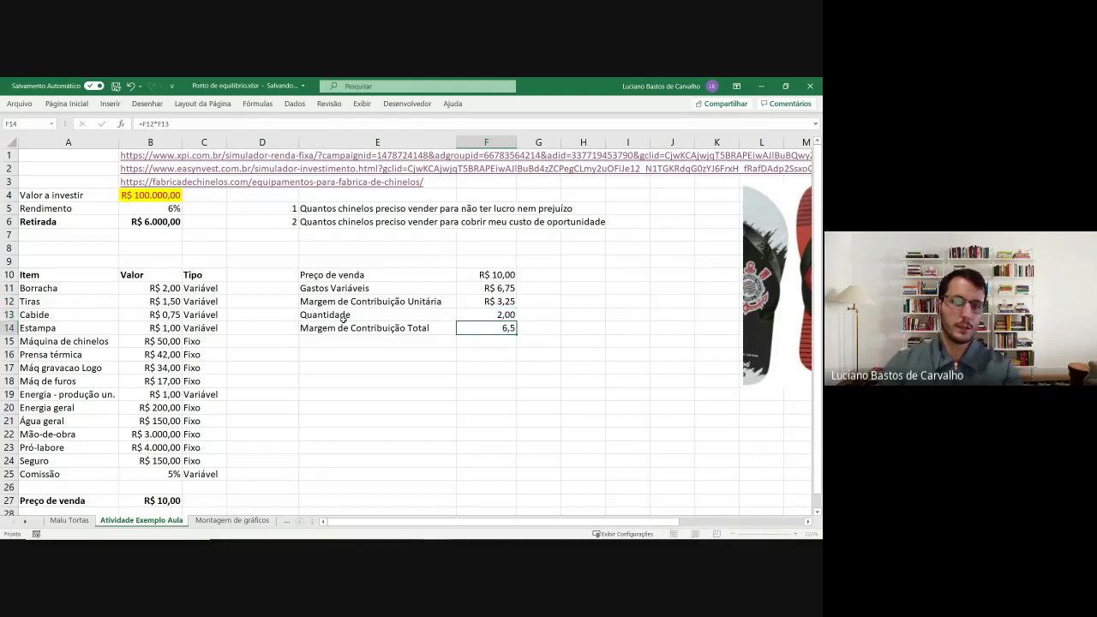
- Try quantities of 3 and 10 in F13 to test the total margin, and set the quantity back to 1
text(3)
key(ctrl+Return)
key(Return)
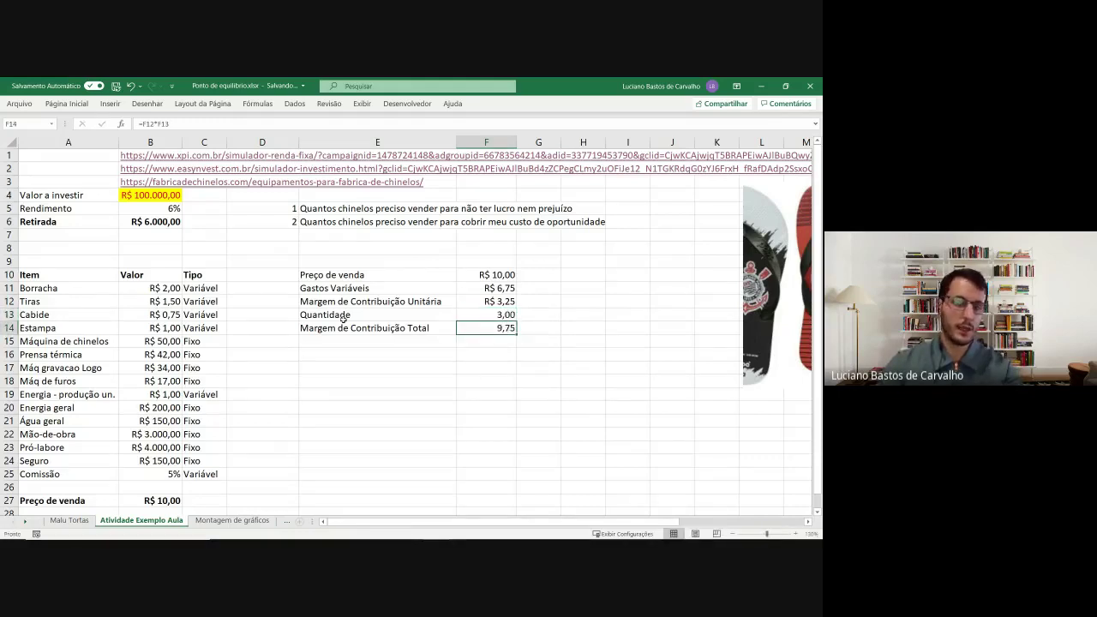
key(Up)
text(10)
key(Return)
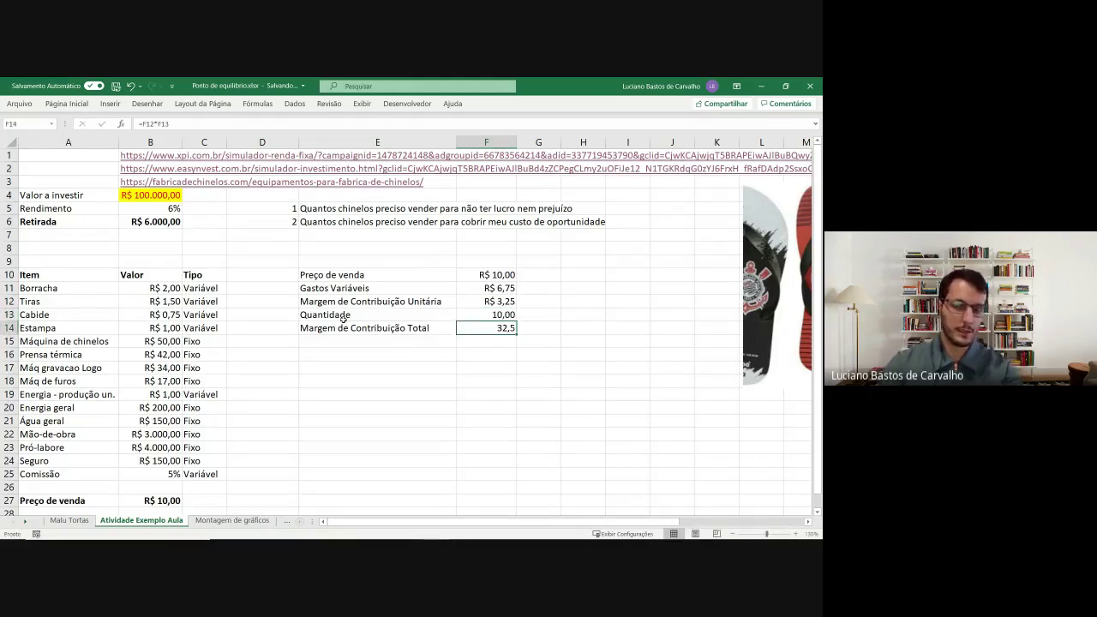
key(Up)
key(Up)
key(Down)
text(1)
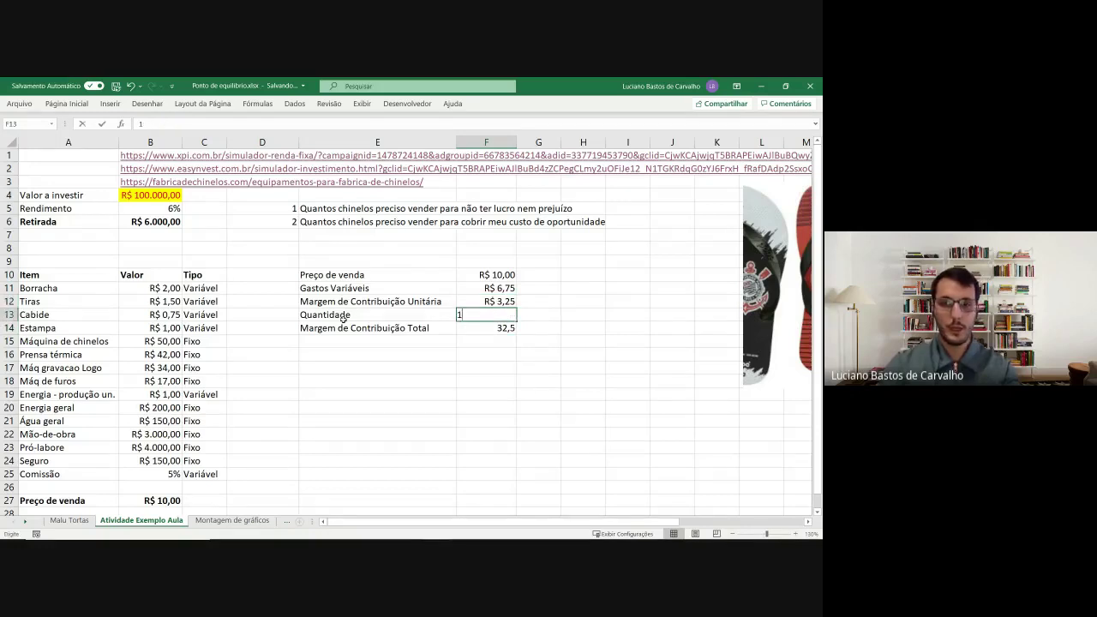
key(Return)
key(Return)
- Label E15, below Margem de Contribuição Total, as "Gastos Fixos"
key(Left)
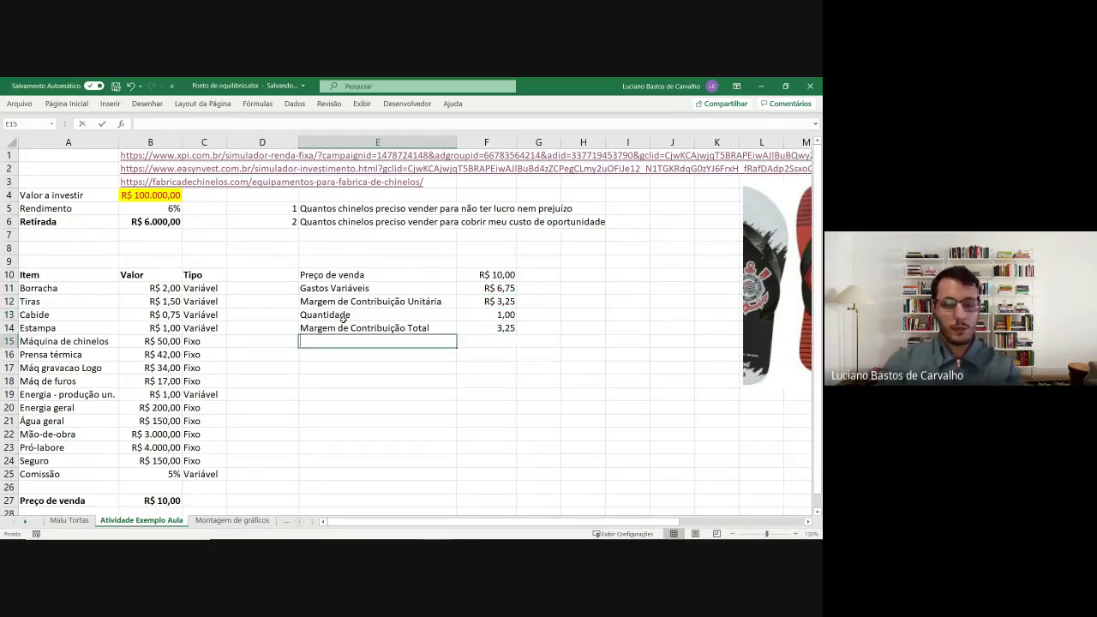
text(Gastos F)
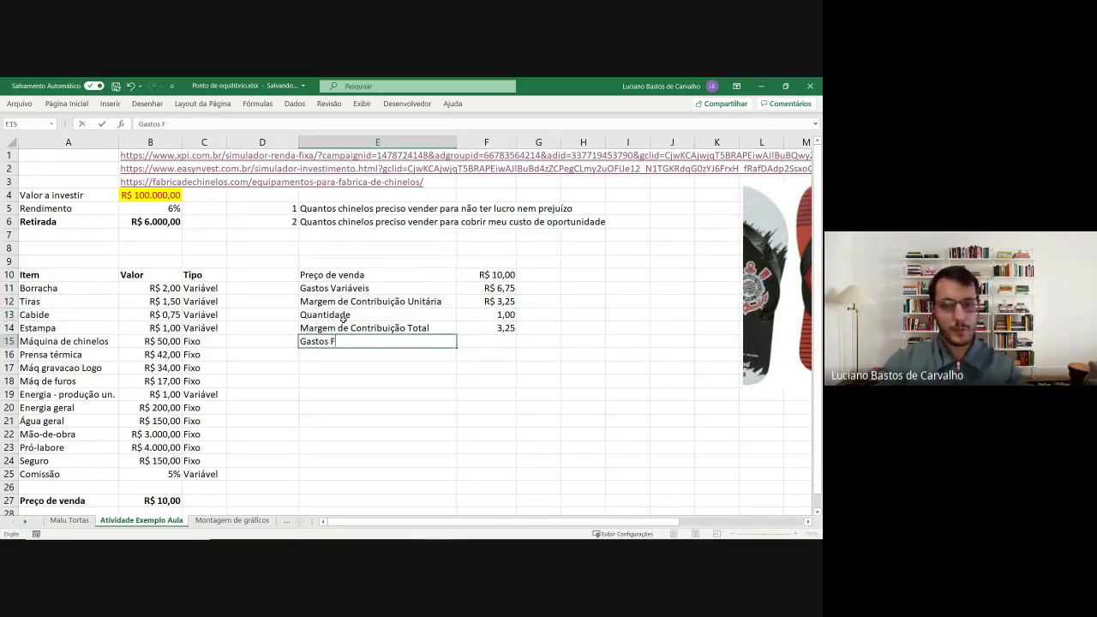
text(ixos)
key(Tab)
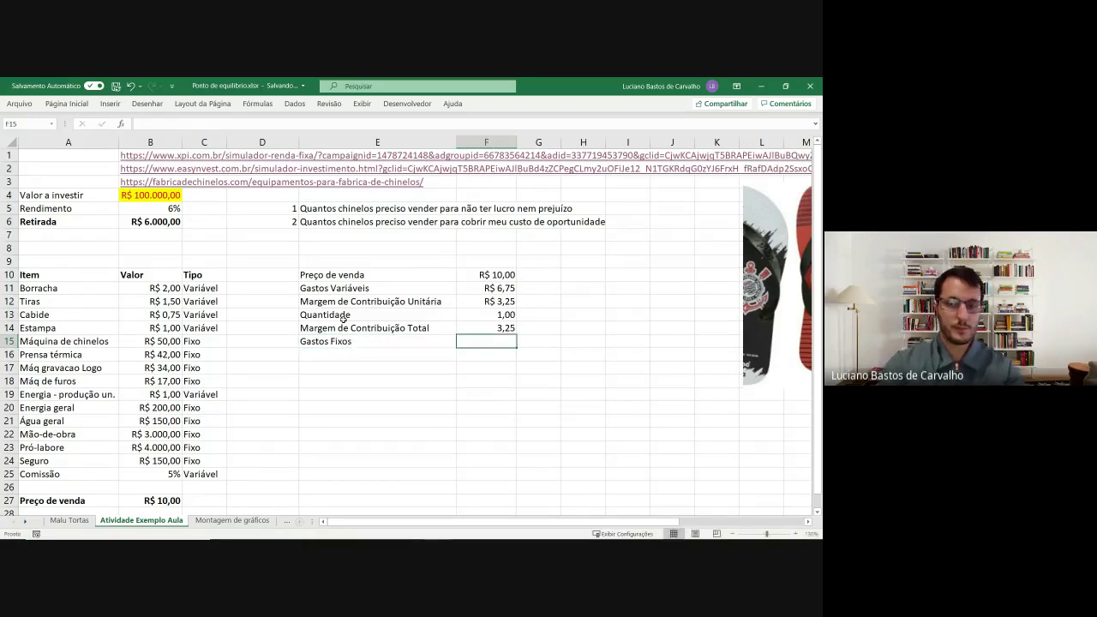
- Add up all the items marked Fixo in F15 with the formula =B15+B16+B17+B18+B20+B21+B22+B23+B24
text(=)
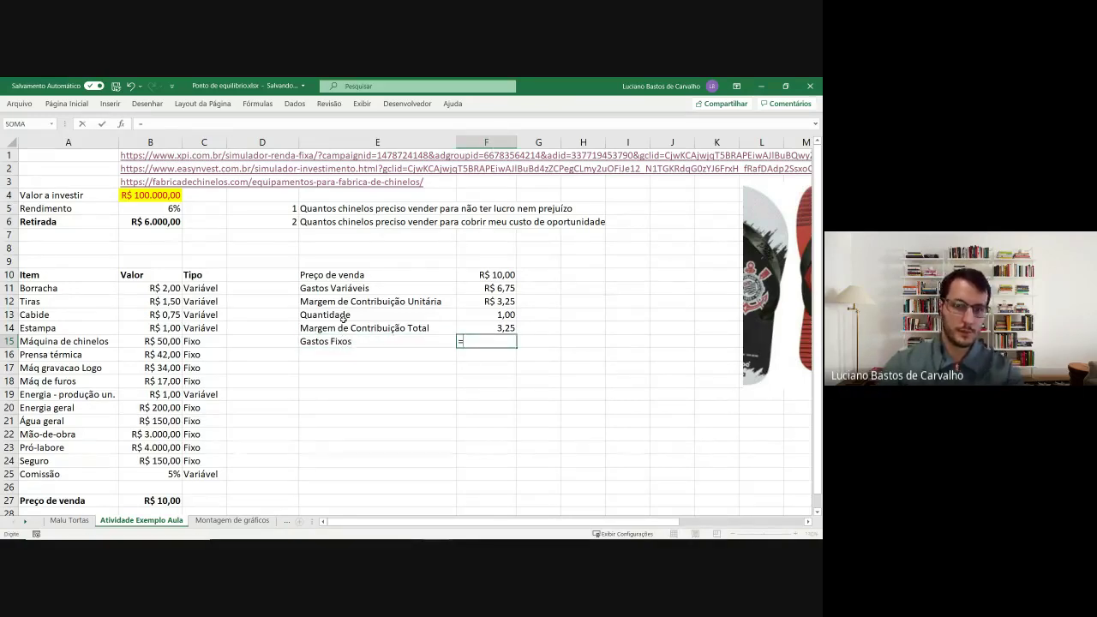
click(163, 341)
text(+)
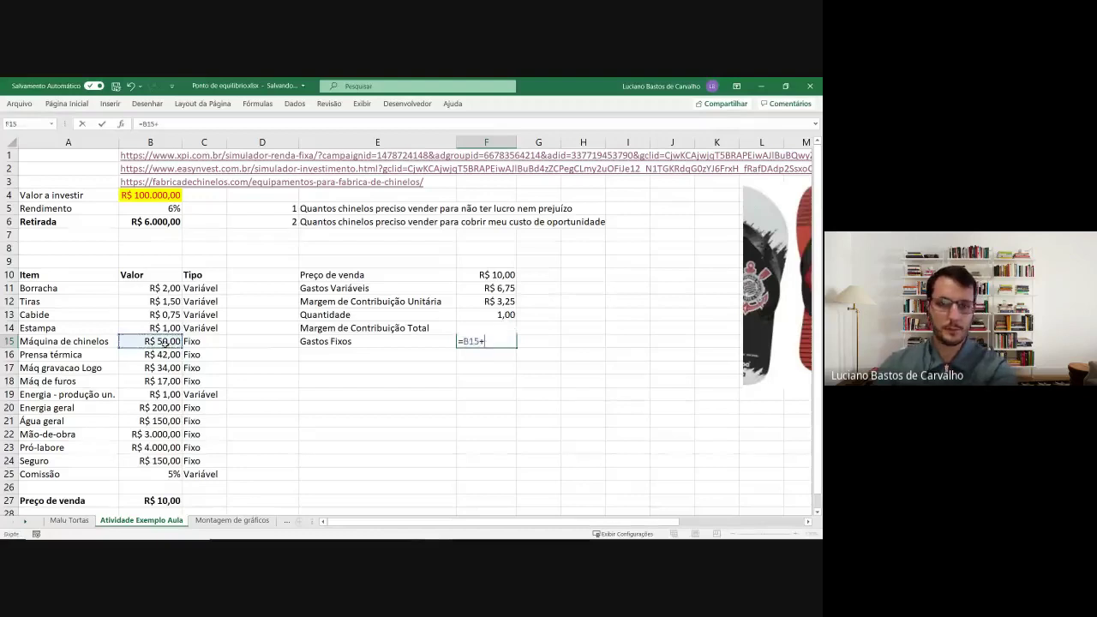
click(163, 354)
text(+)
click(170, 368)
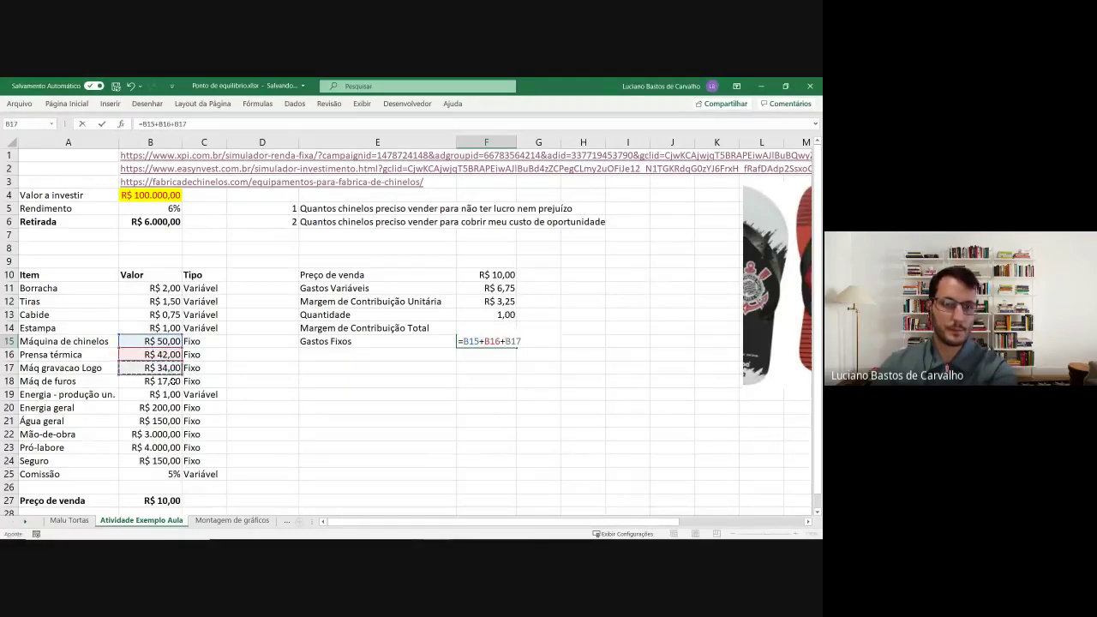
text(+)
click(174, 380)
text(+)
click(176, 408)
text(+)
click(176, 421)
text(+)
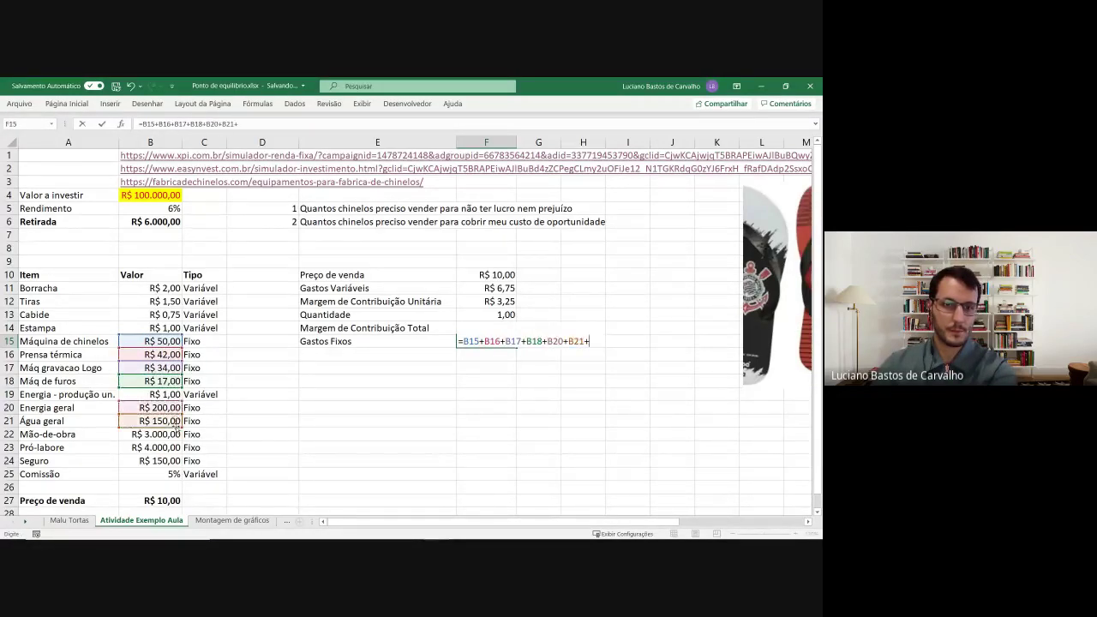
click(174, 433)
text(+)
click(168, 447)
text(+)
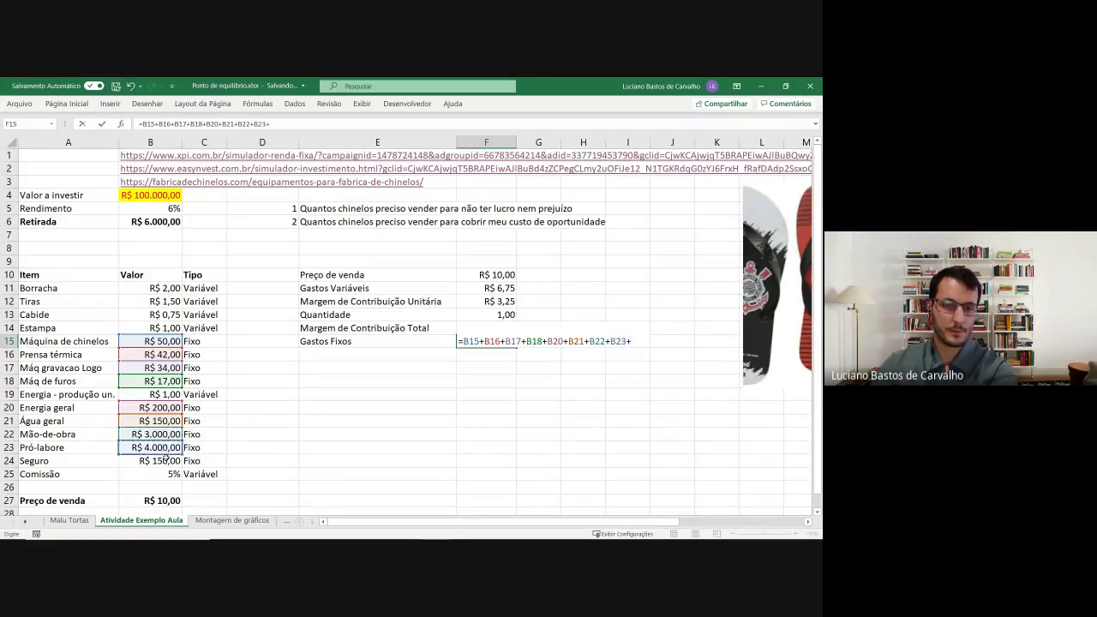
click(165, 460)
key(Return)
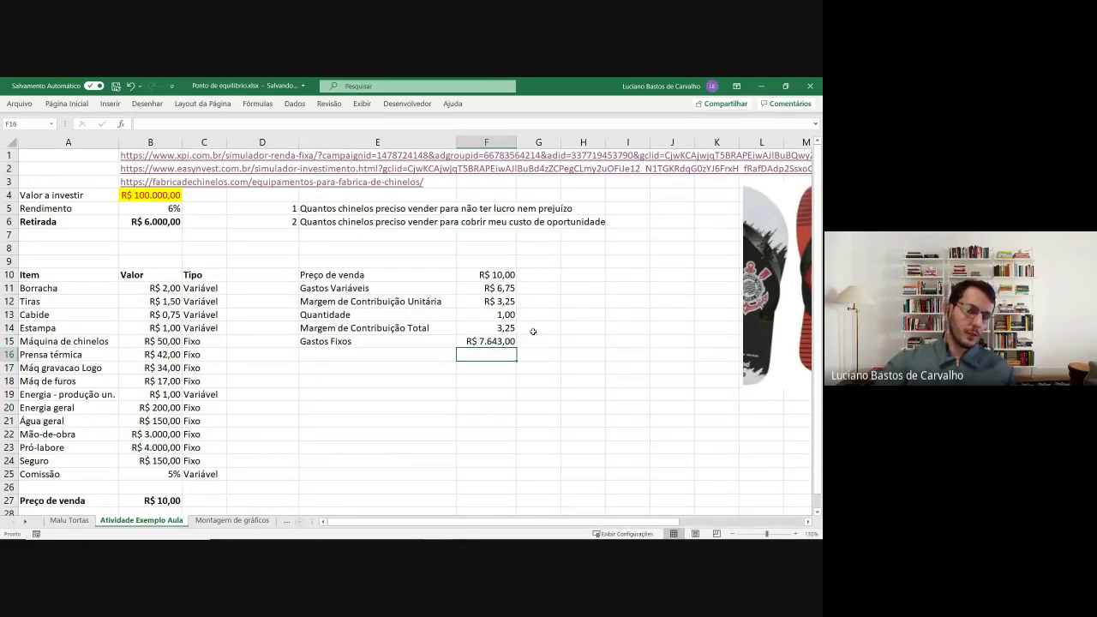
- Label E18 as "Resultado", leaving two empty rows below Gastos Fixos
click(357, 351)
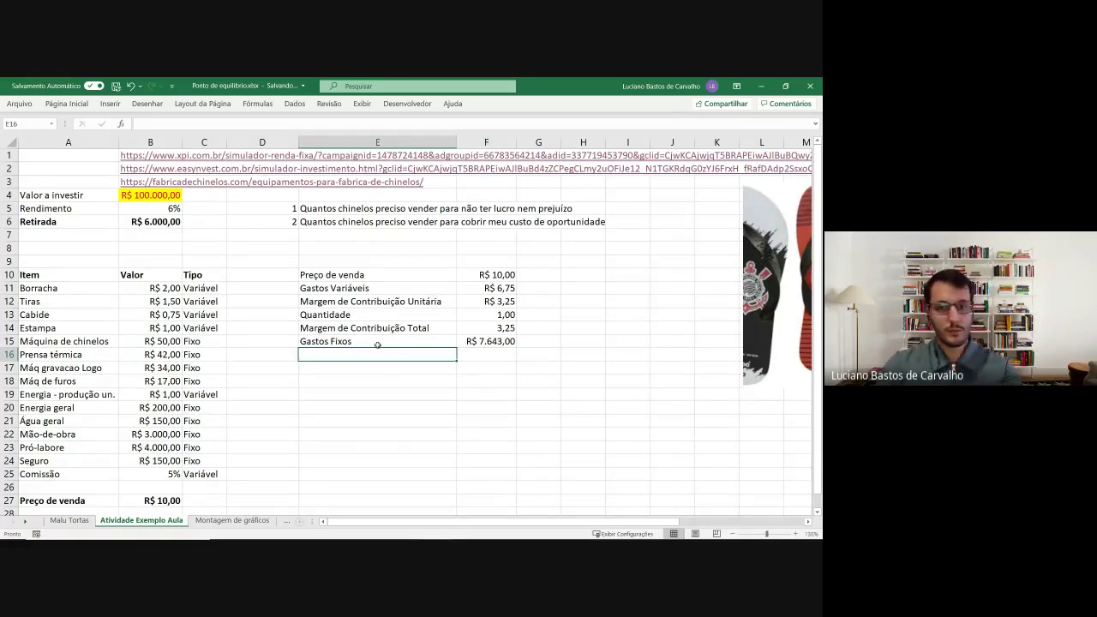
key(Down)
key(Down)
text(Resul)
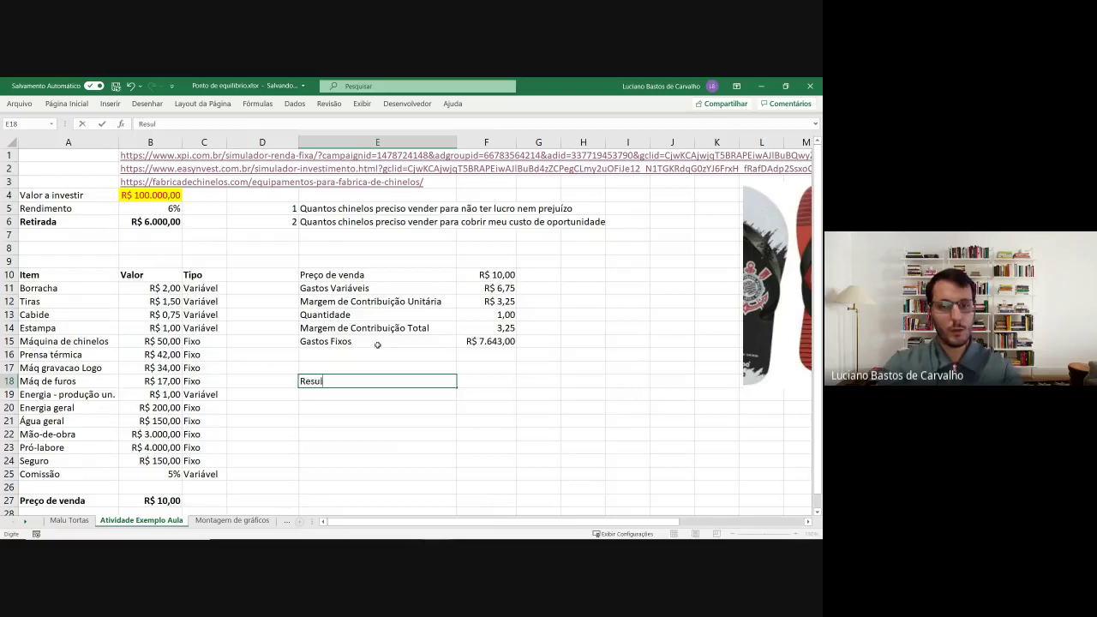
text(tad)
key(Return)
- Set the Quantidade in F13 to 100
key(Right)
key(Up)
key(Up)
key(Up)
key(Up)
key(Up)
key(Up)
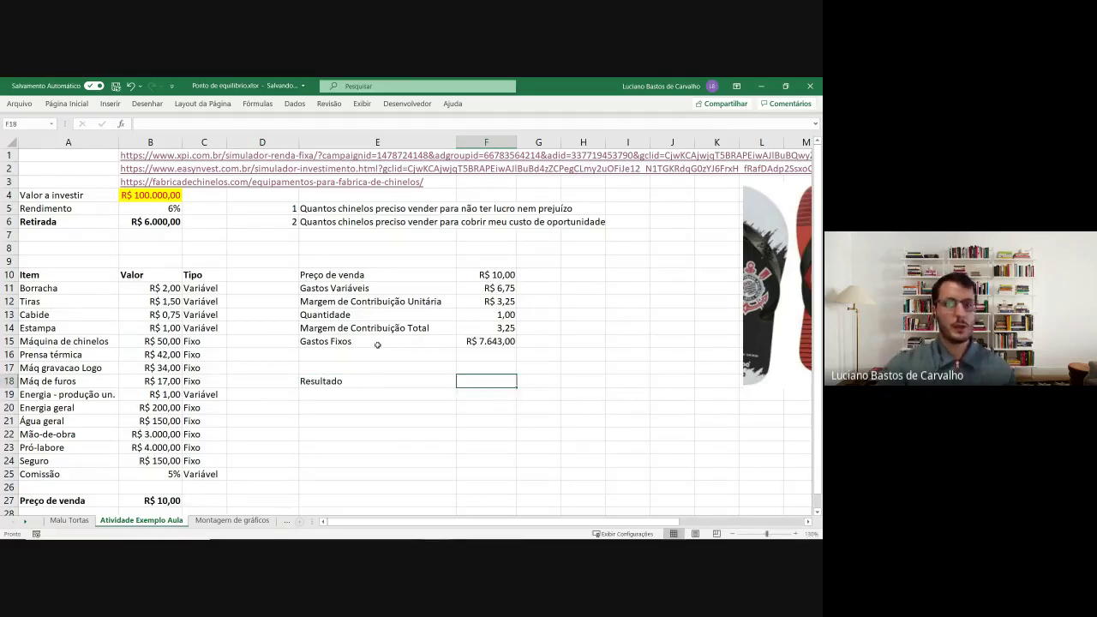
text(1)
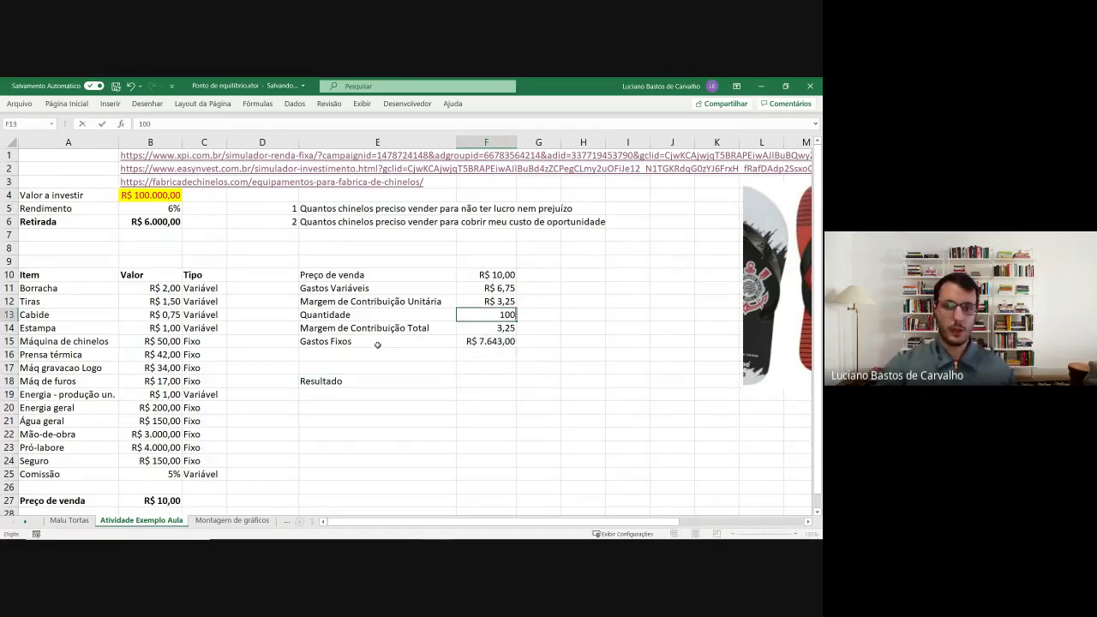
key(Return)
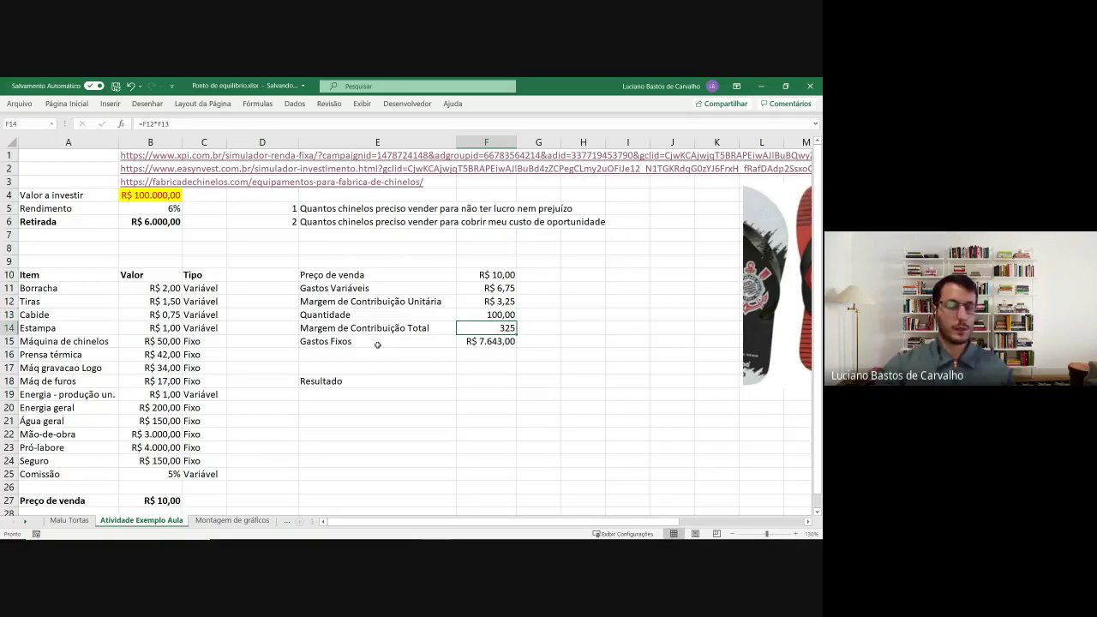
- Set the Quantidade in F13 to 2000 and format the Margem de Contribuição Total in F14 as currency
key(Up)
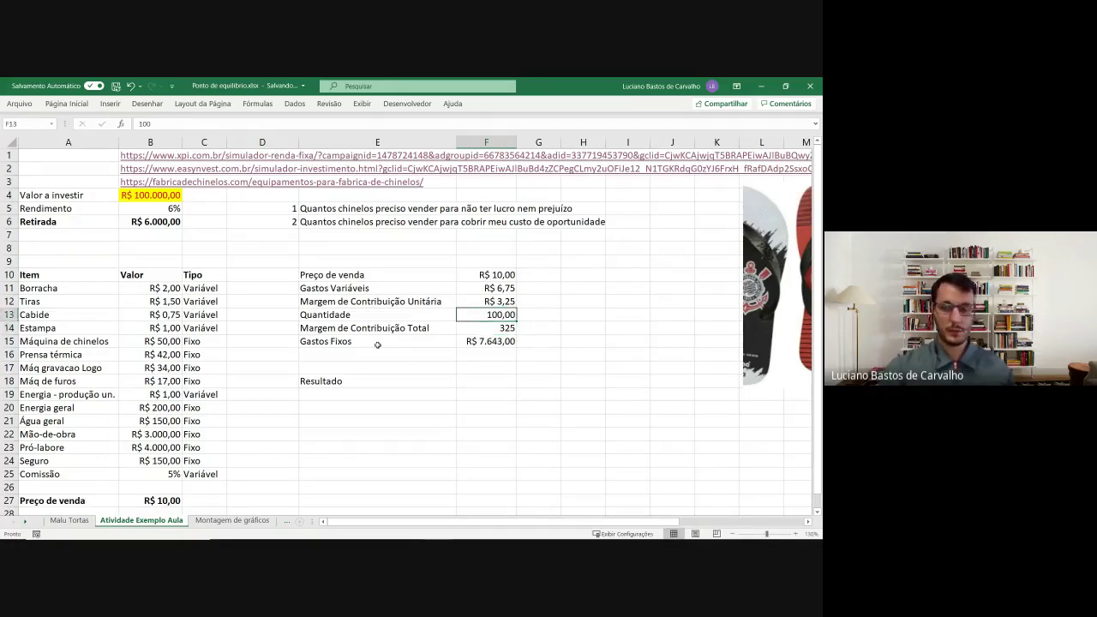
text(2000)
key(Return)
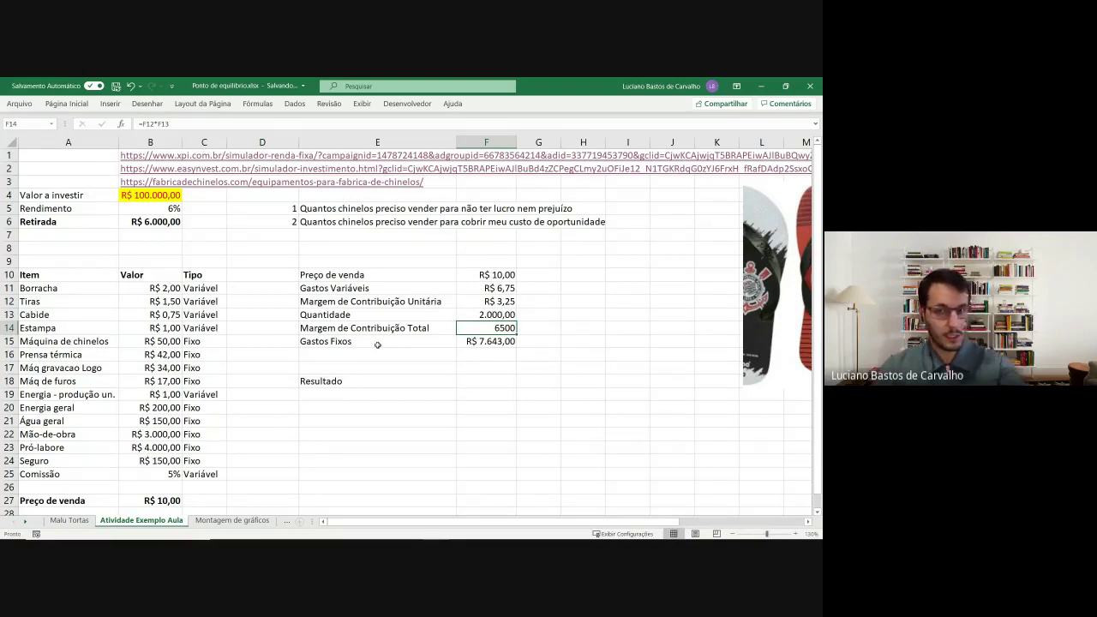
key(ctrl+shift+4)
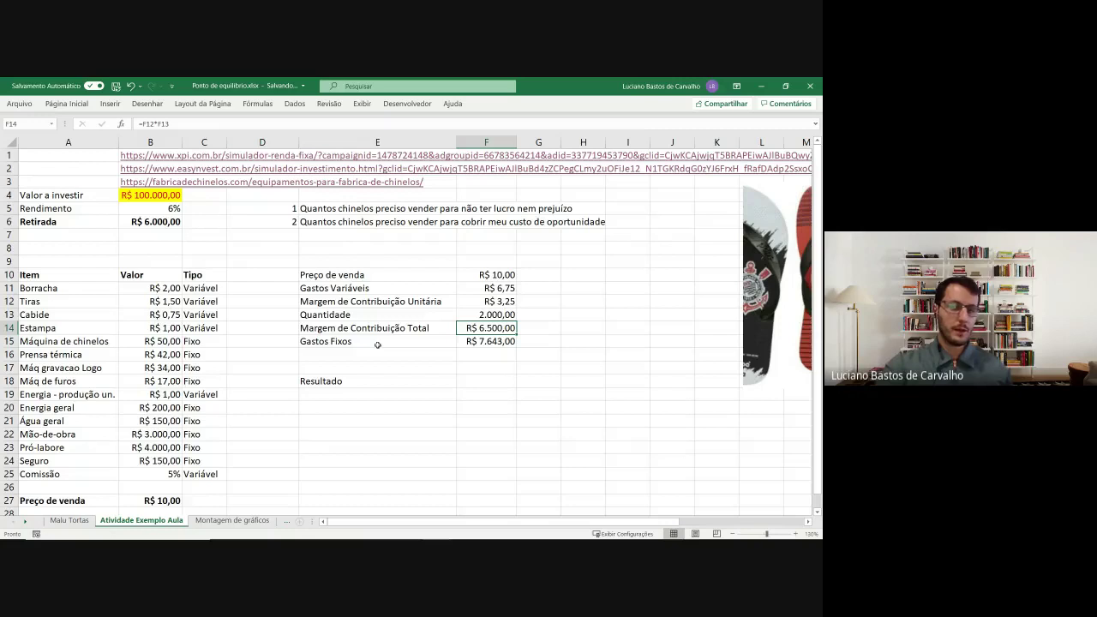
- Label D20 as "PEC" and right-align the text in the cell
key(Down)
key(Down)
key(Down)
key(Down)
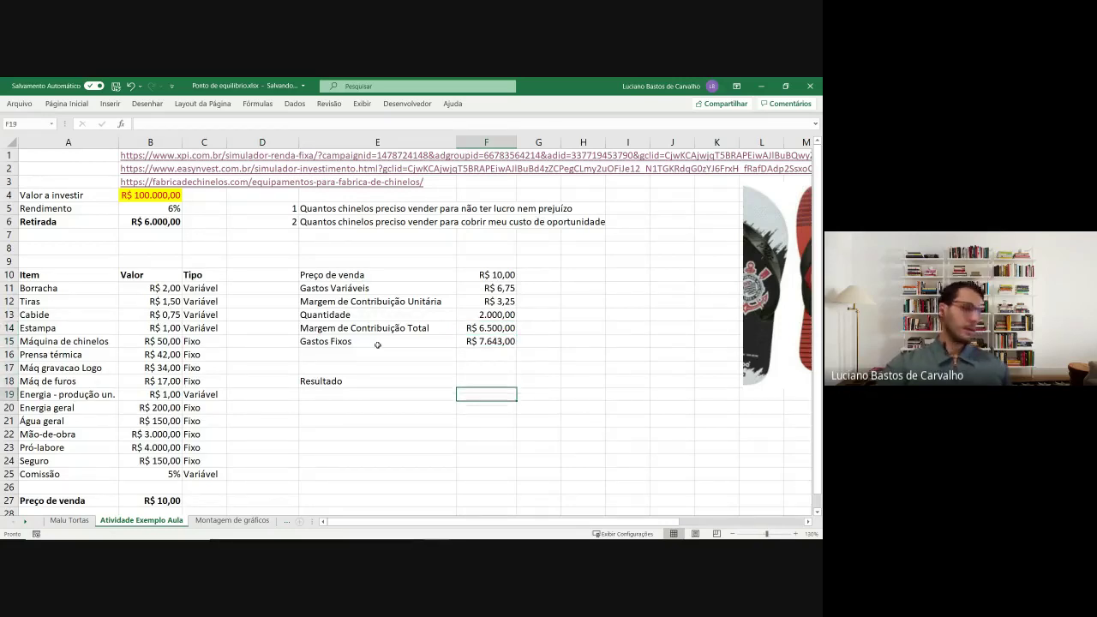
key(Down)
key(Left)
drag(266, 208, 377, 209)
click(290, 408)
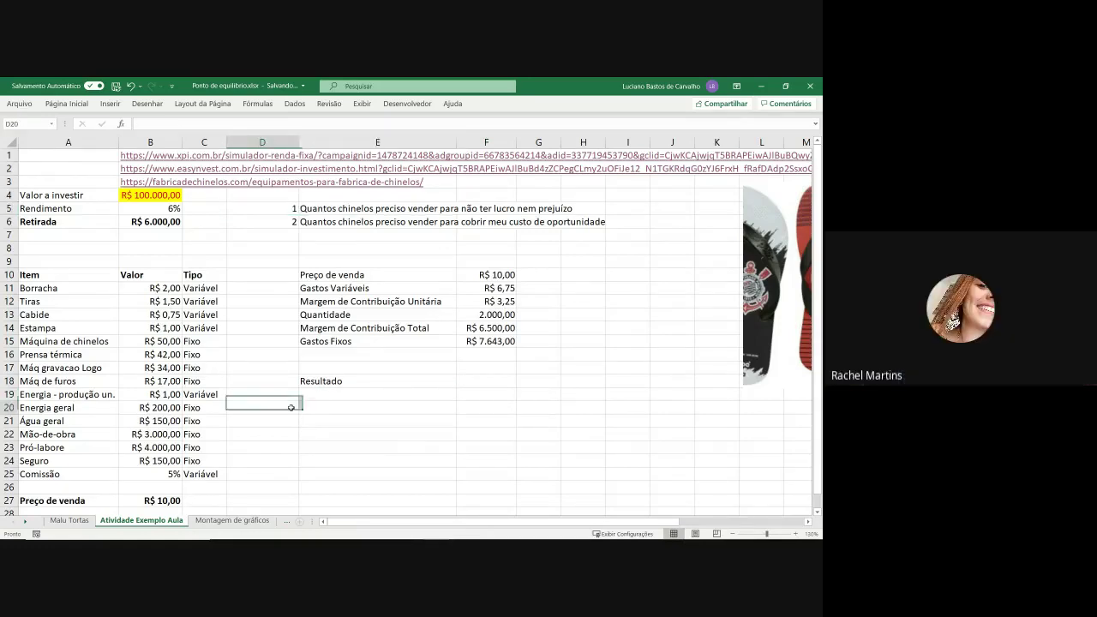
text(PEC)
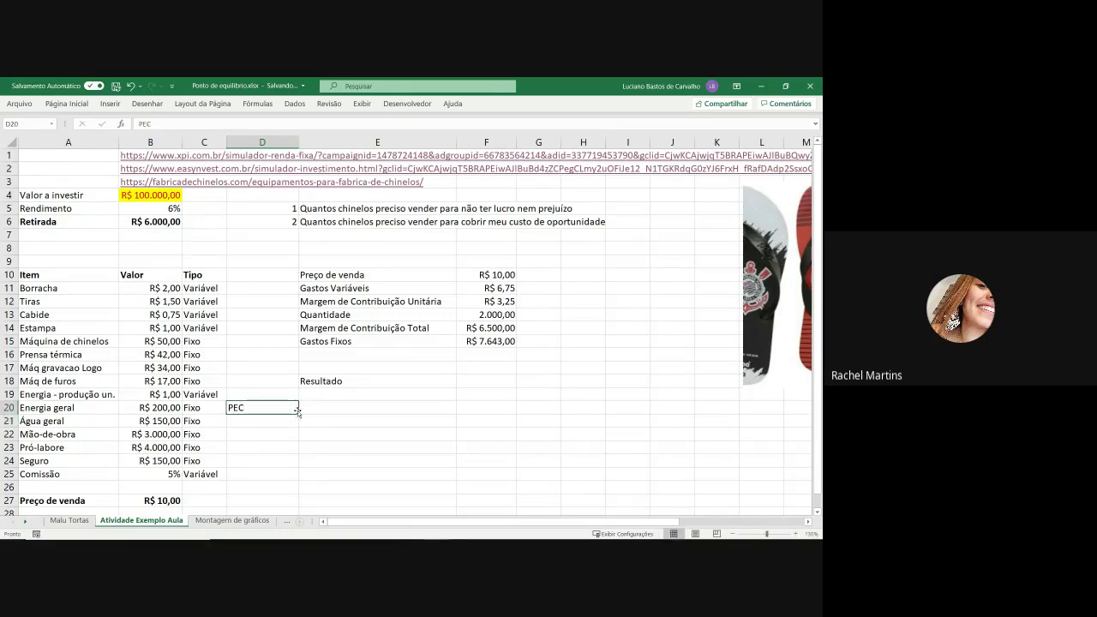
click(102, 123)
click(66, 103)
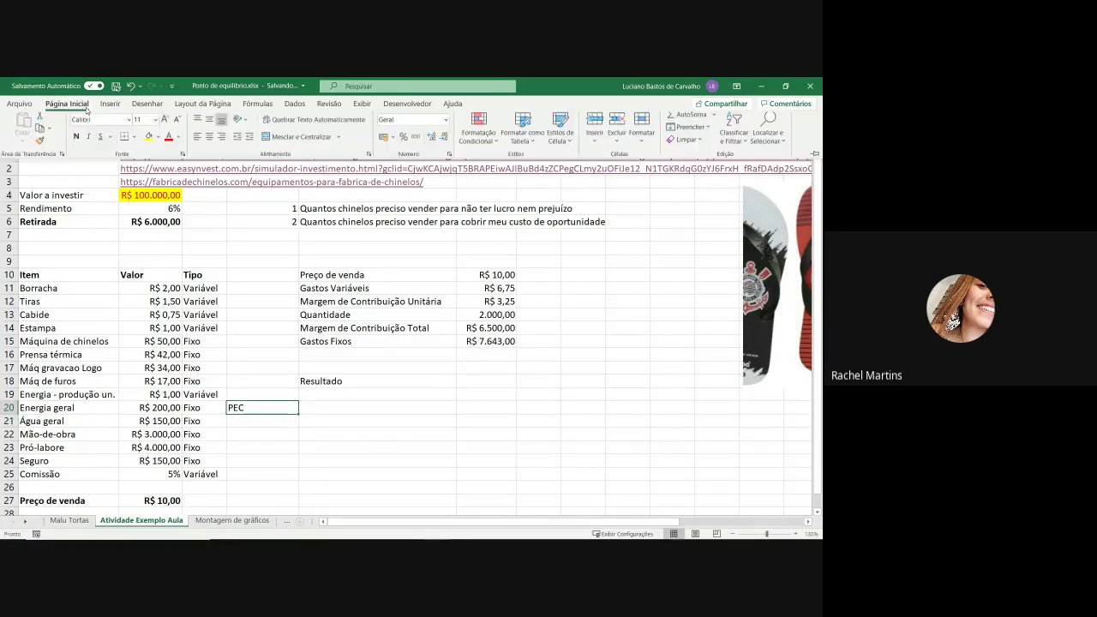
click(221, 141)
- Link E20 to the Gastos Fixos label with =E15 and F20 to its value with =F15
click(336, 412)
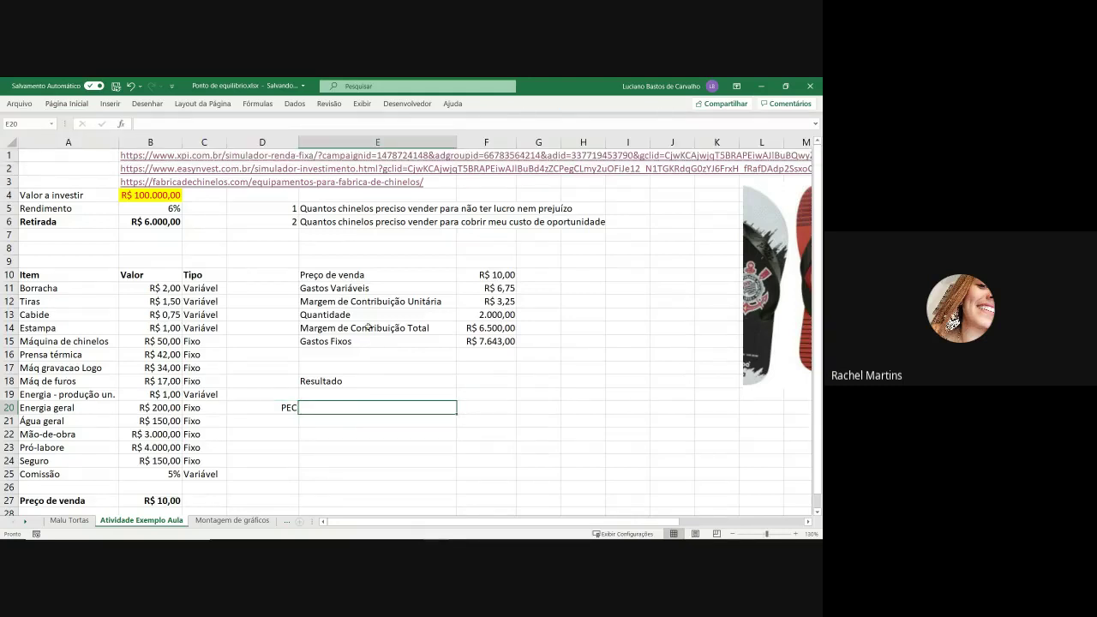
text(=)
click(367, 341)
key(Return)
click(480, 407)
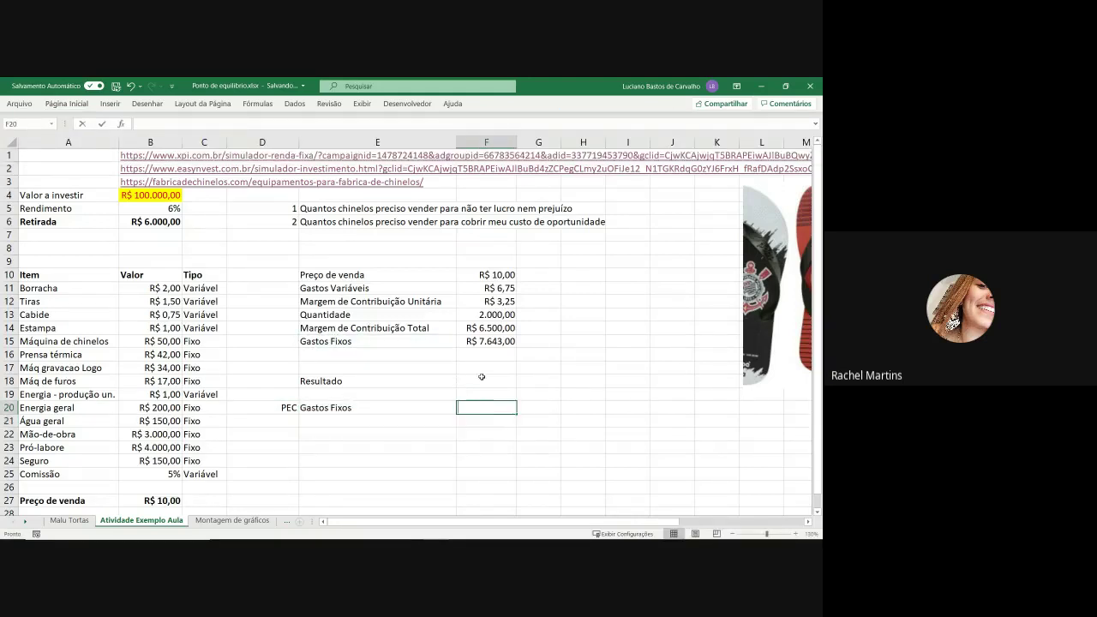
text(=)
click(488, 341)
key(Return)
- Link E21 to the Margem de Contribuição Unitária label with =E12 and F21 to its value with =F12
click(386, 421)
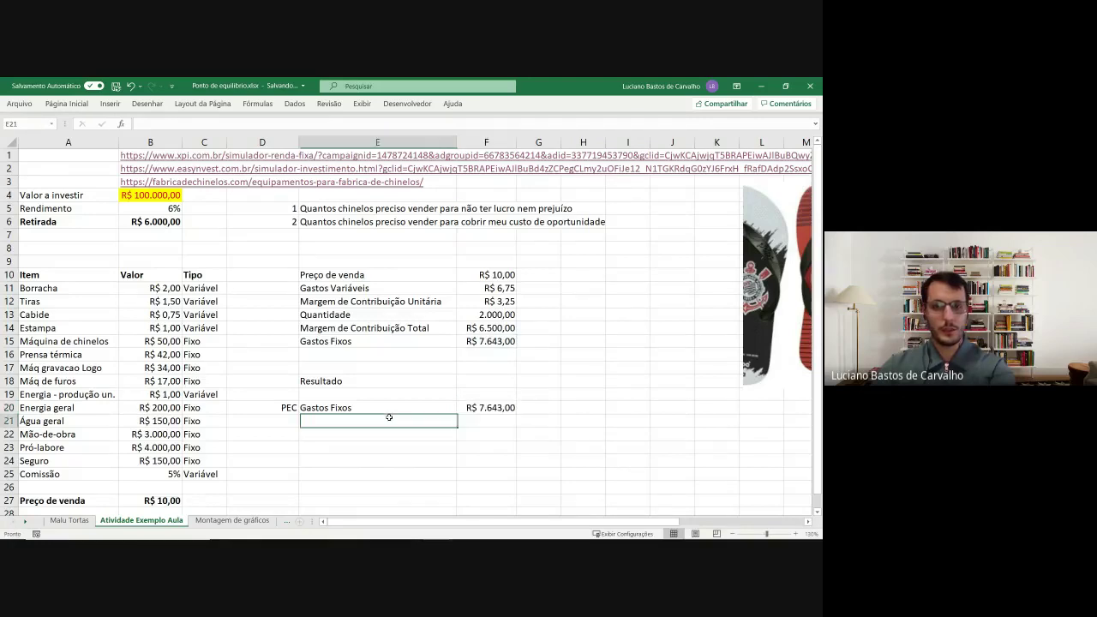
text(=)
click(422, 301)
key(Return)
click(472, 421)
text(=)
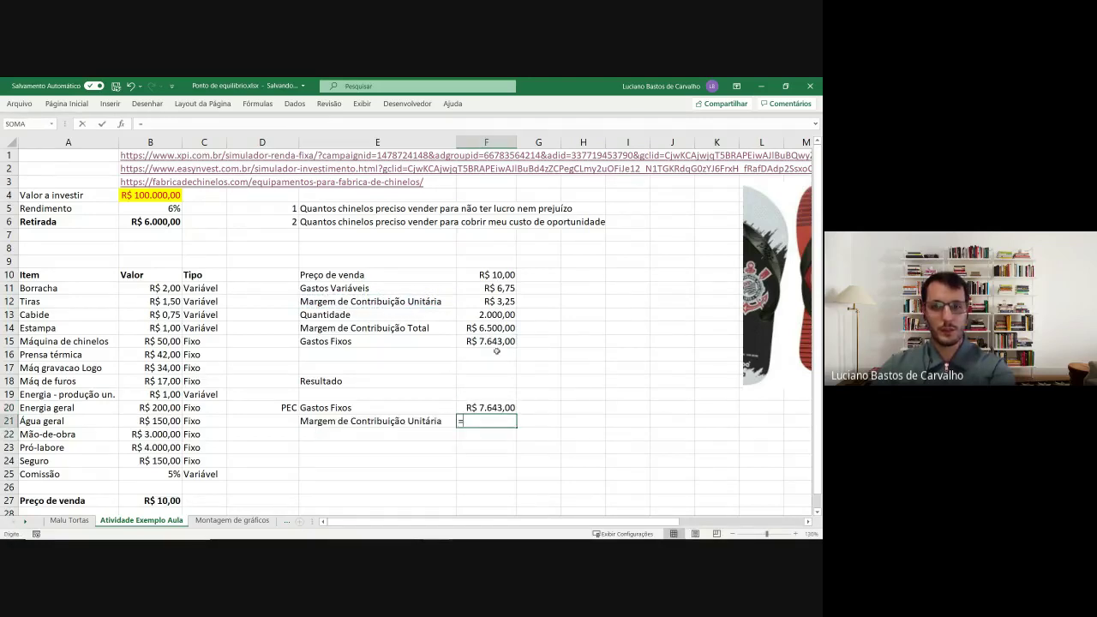
click(495, 302)
key(Return)
- Label E22 as "PEC" and calculate it in F22 with =F20/F21, formatted as a number with thousands separator and two decimals
click(377, 431)
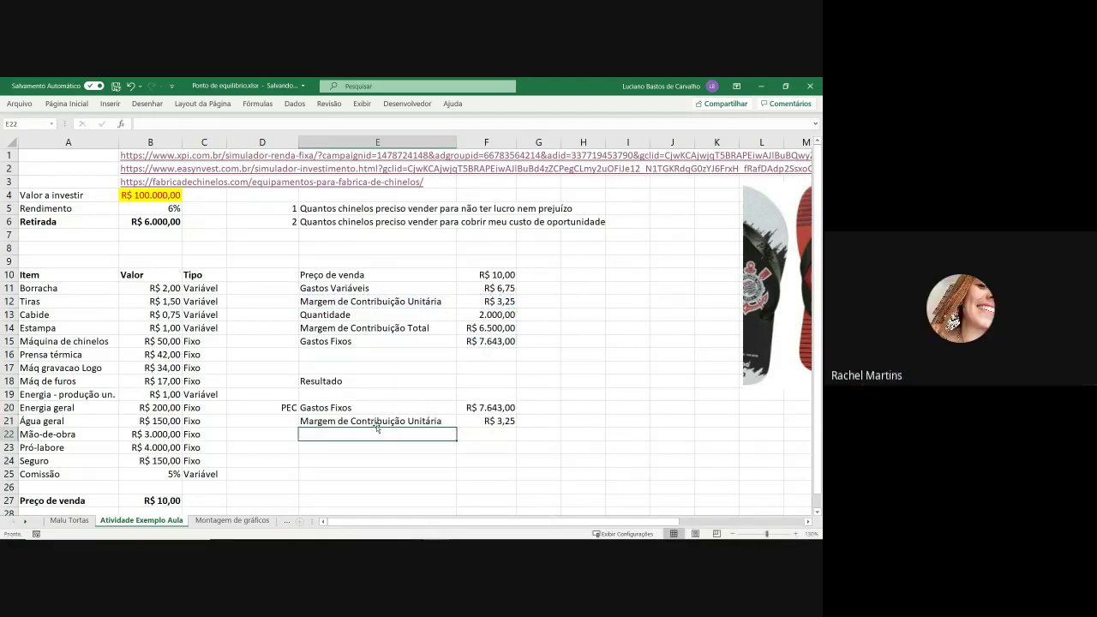
text(PEC)
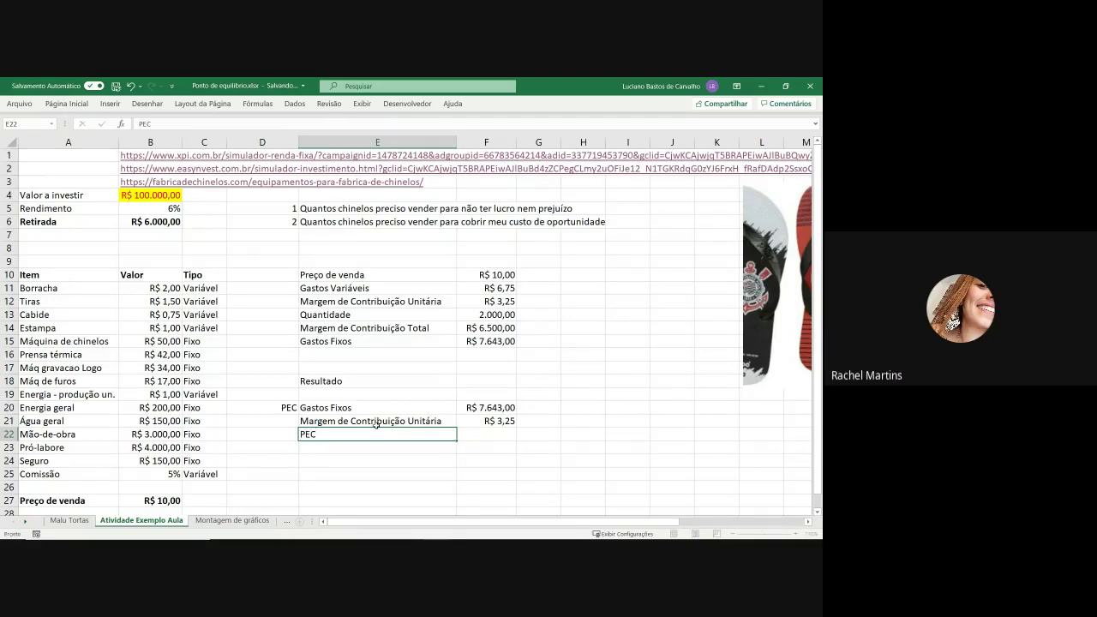
key(Tab)
text(=)
key(Up)
key(Up)
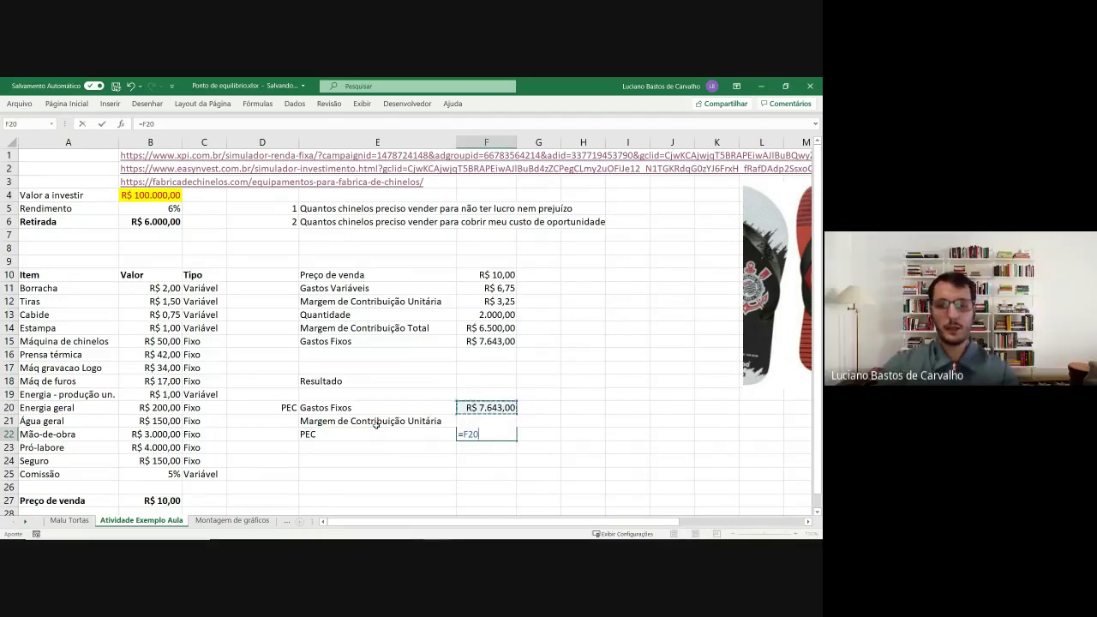
text(/)
key(Up)
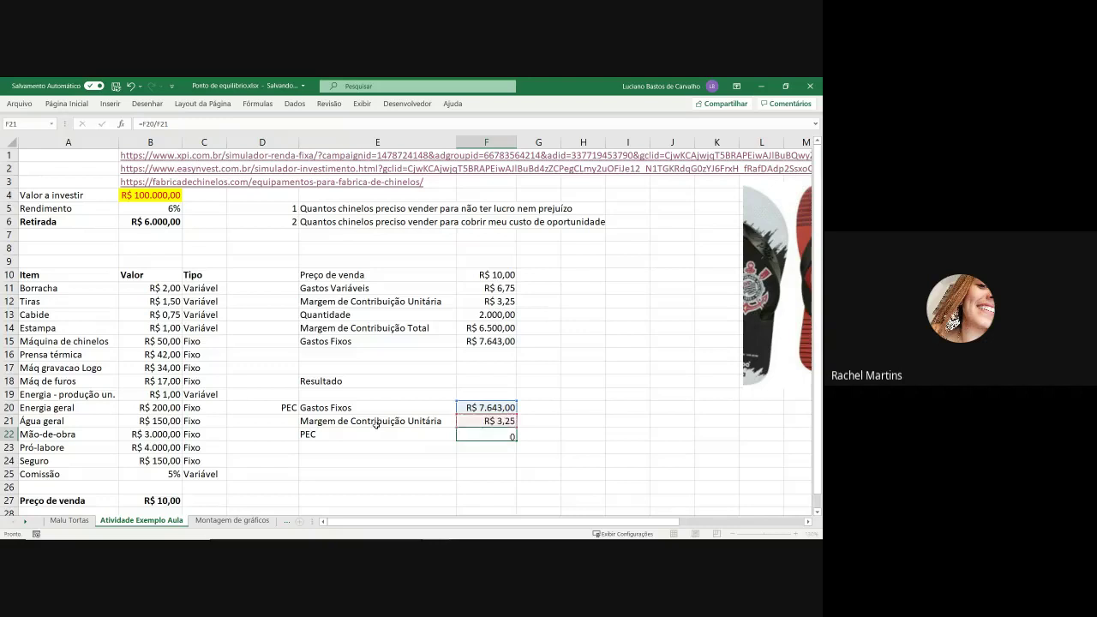
key(ctrl+Return)
key(ctrl+shift+1)
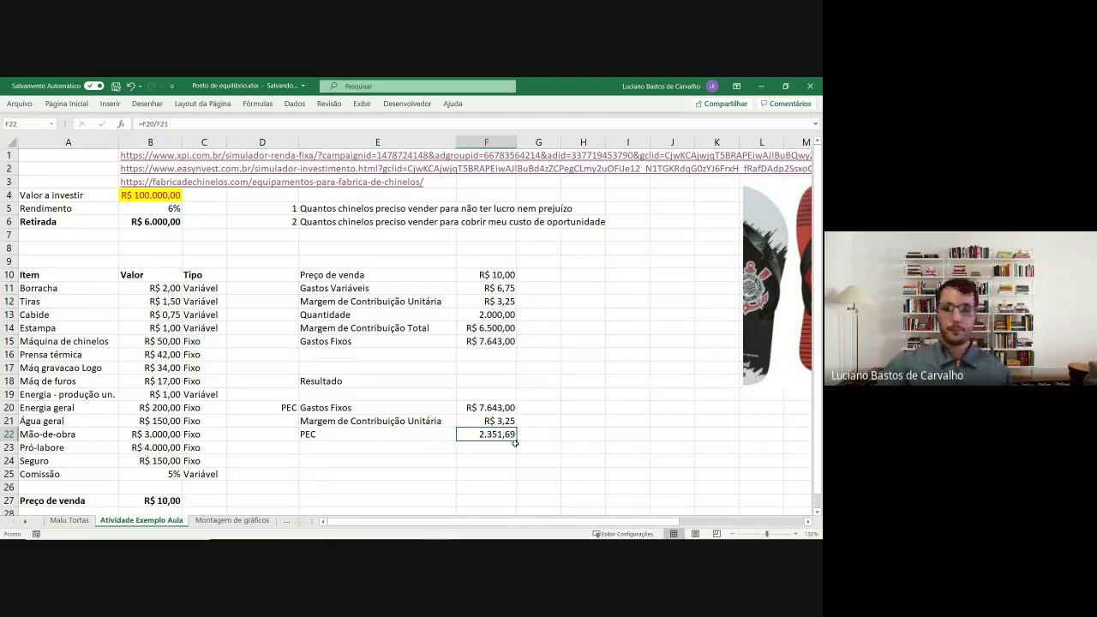
click(503, 314)
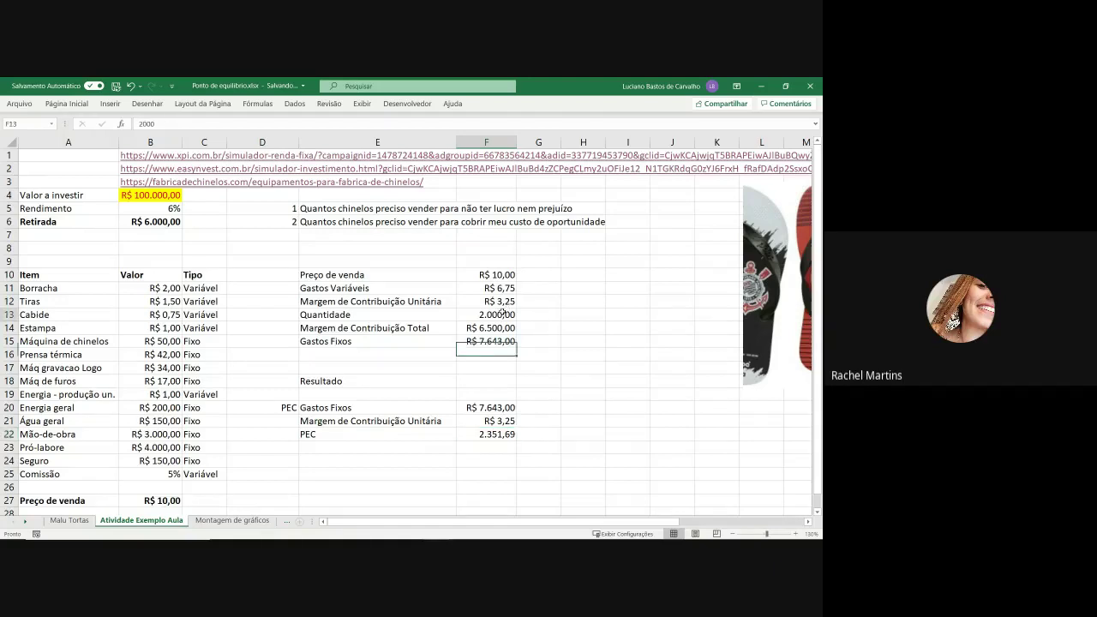
text(2)
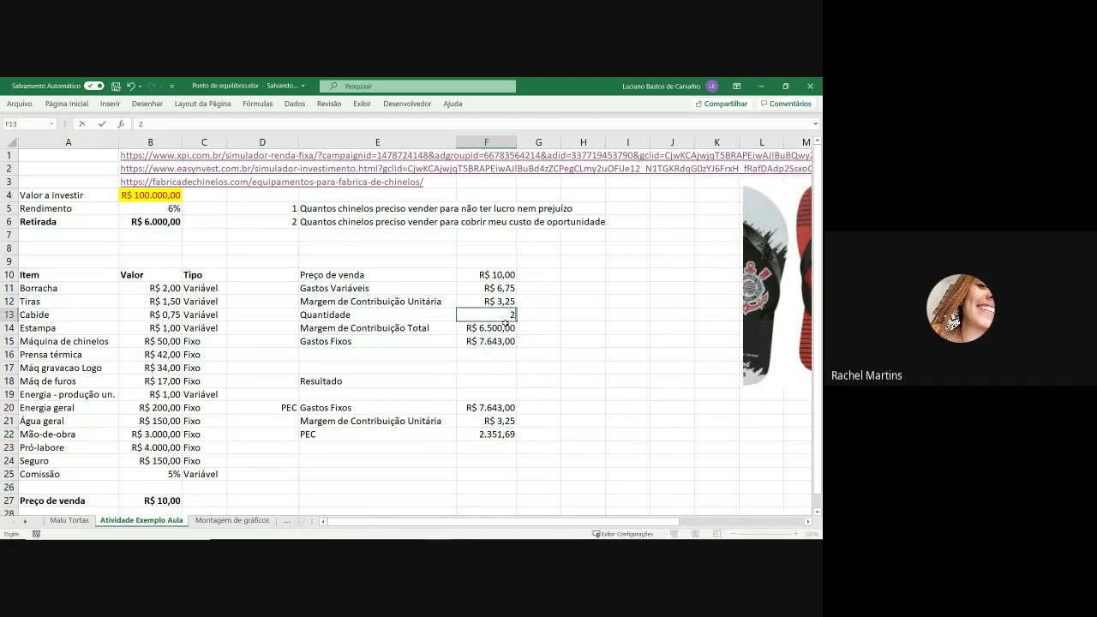
text(3)
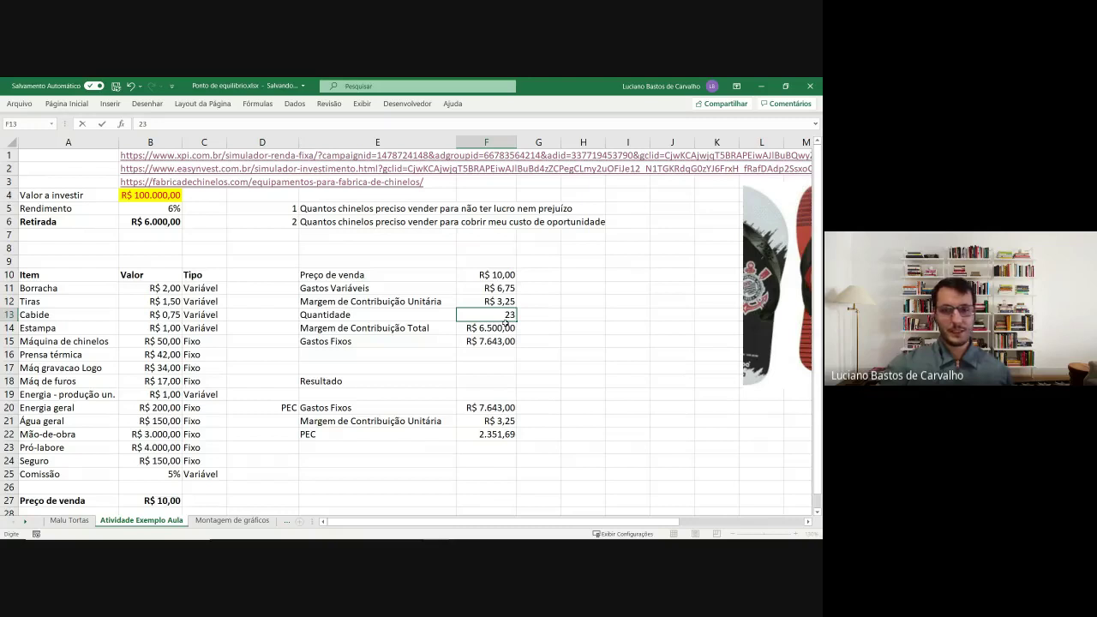
text(51)
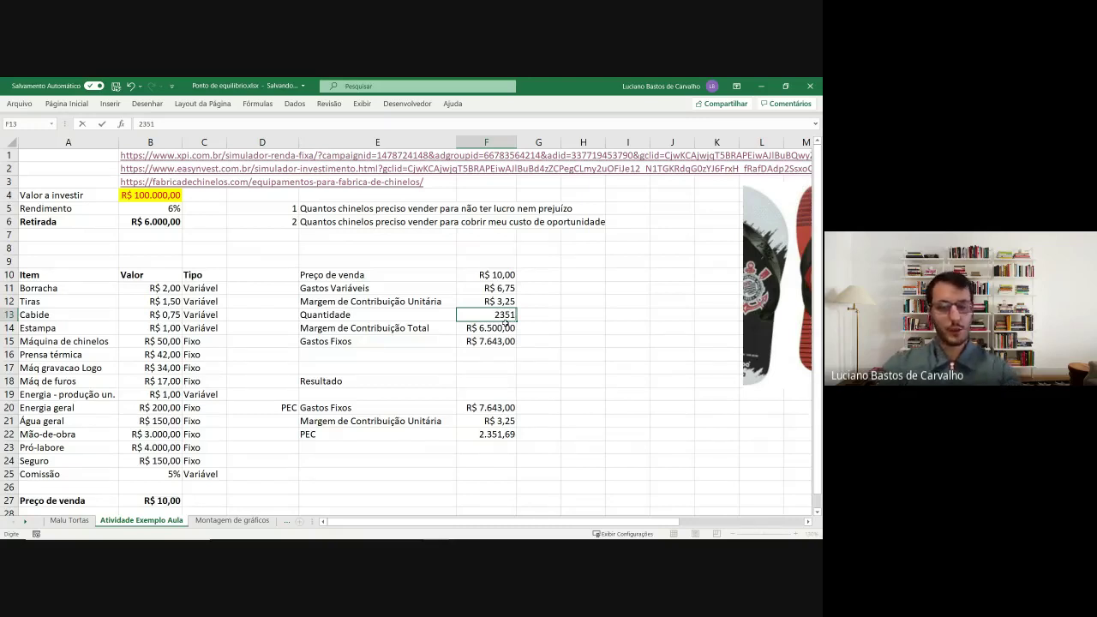
key(Escape)
- Calculate the Resultado in F18 by subtracting Gastos Fixos from Margem de Contribuição Total with =F14-F15
key(Down)
key(Down)
key(Down)
key(Down)
key(Down)
text(=)
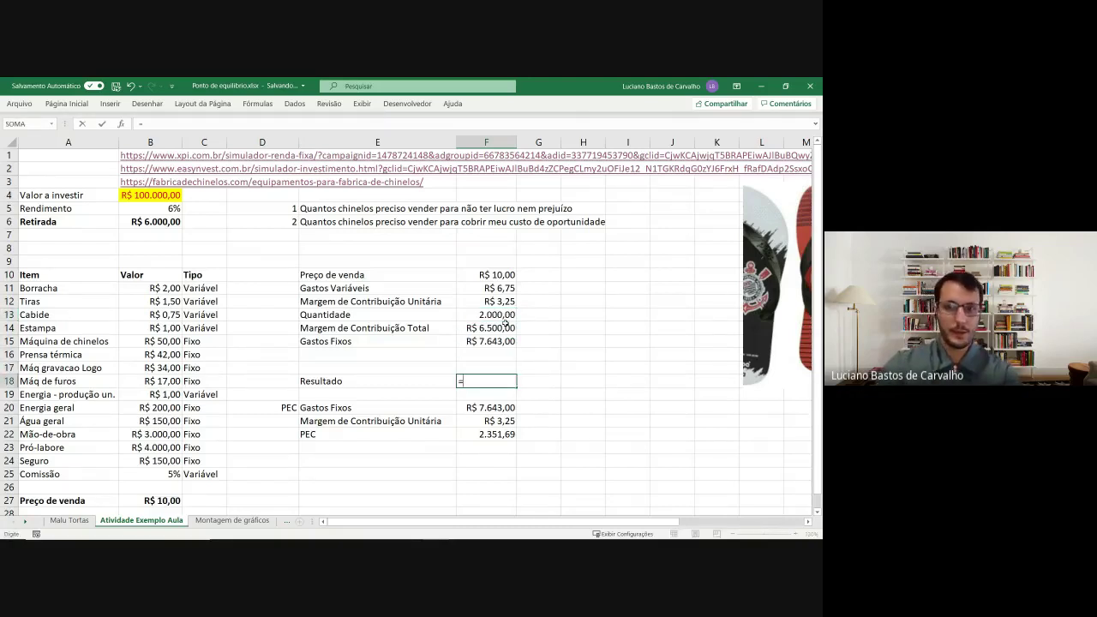
key(Up)
key(Up)
key(Up)
key(Up)
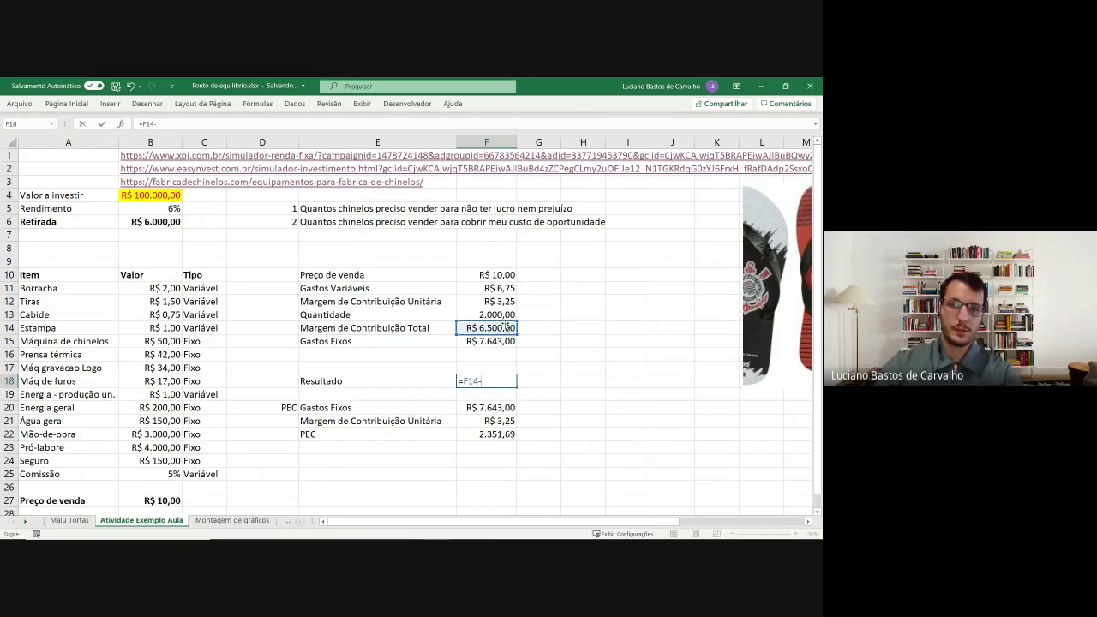
text(-)
key(Down)
key(Return)
- Set the Quantidade in F13 to 2351
click(503, 315)
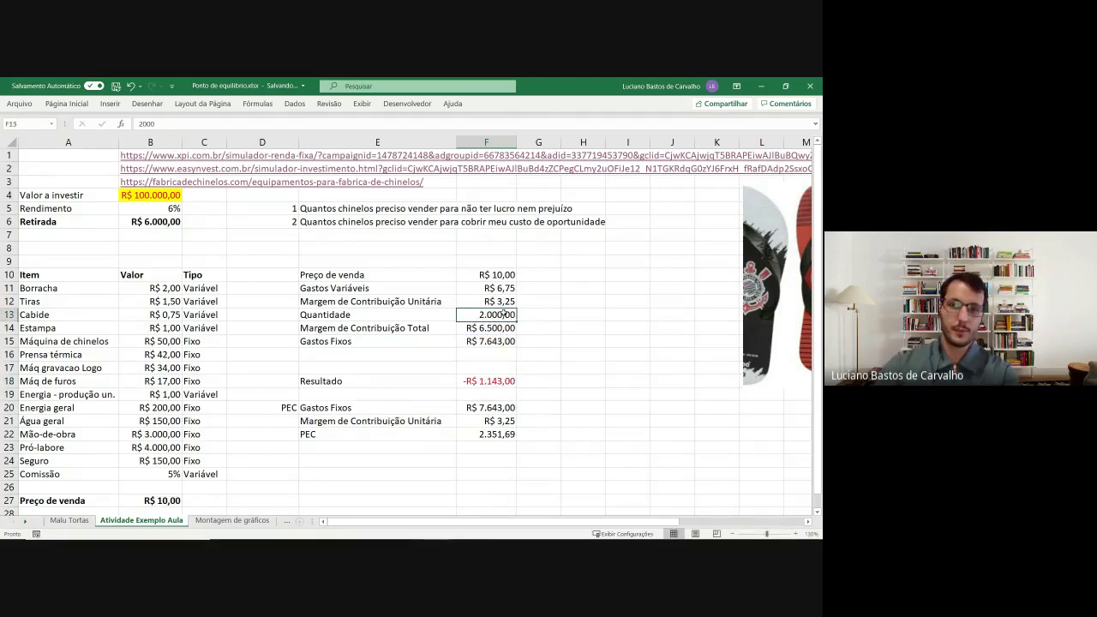
text(2351)
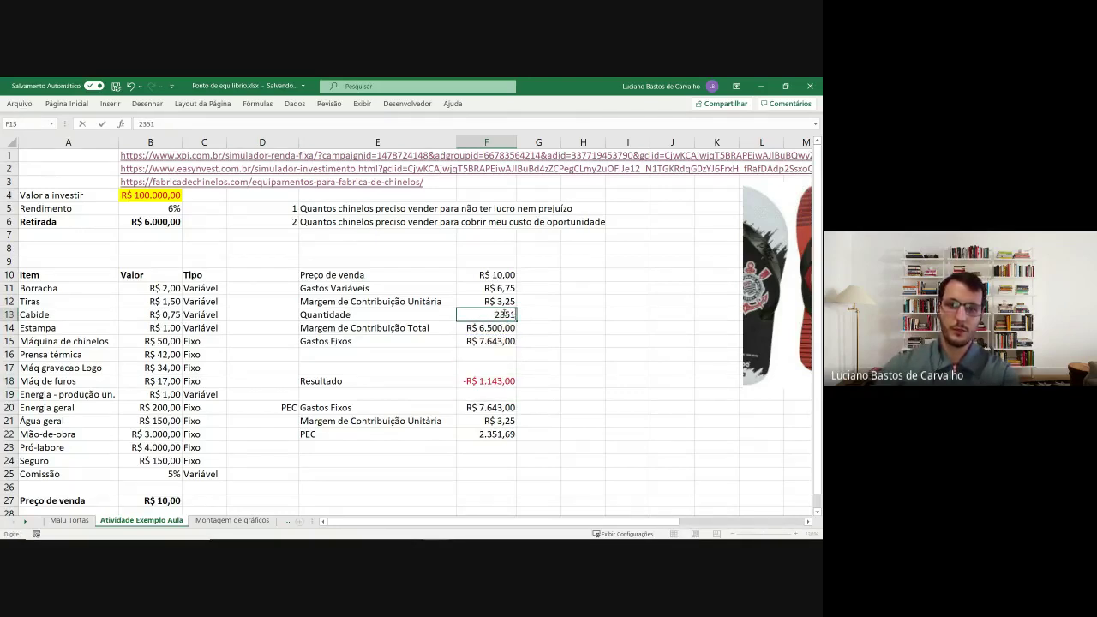
key(Return)
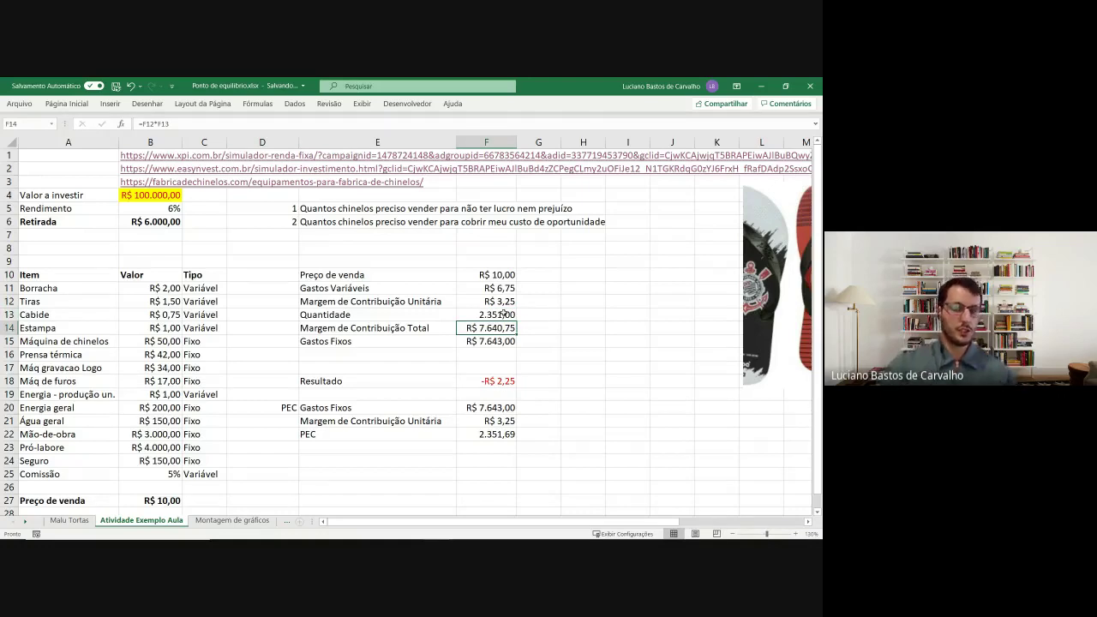
- Set the Quantidade in F13 to 2352
click(503, 315)
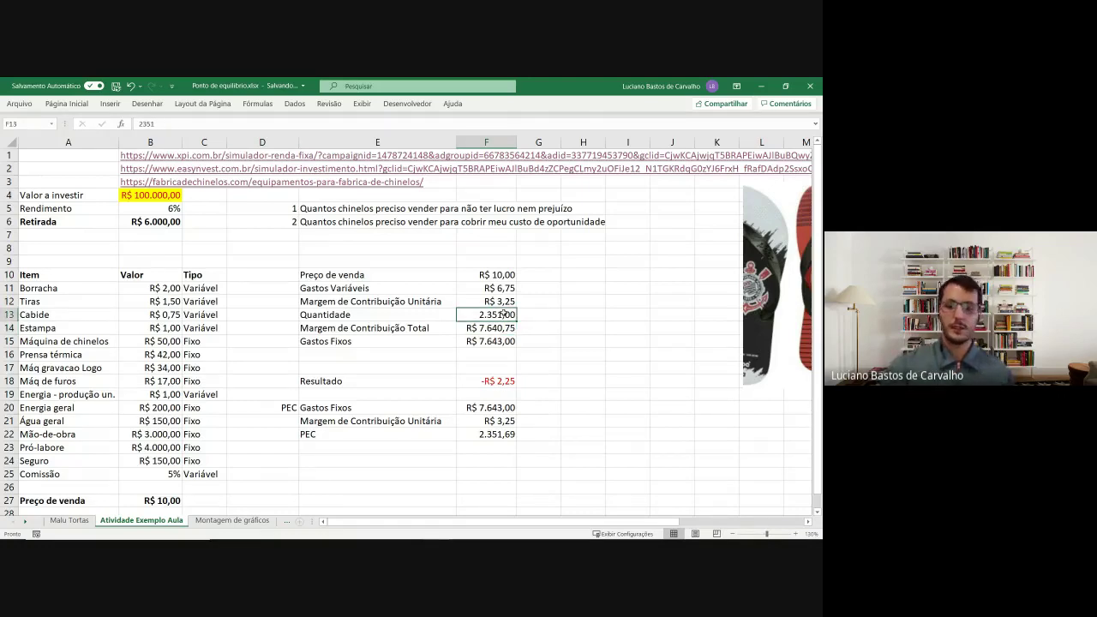
text(2352)
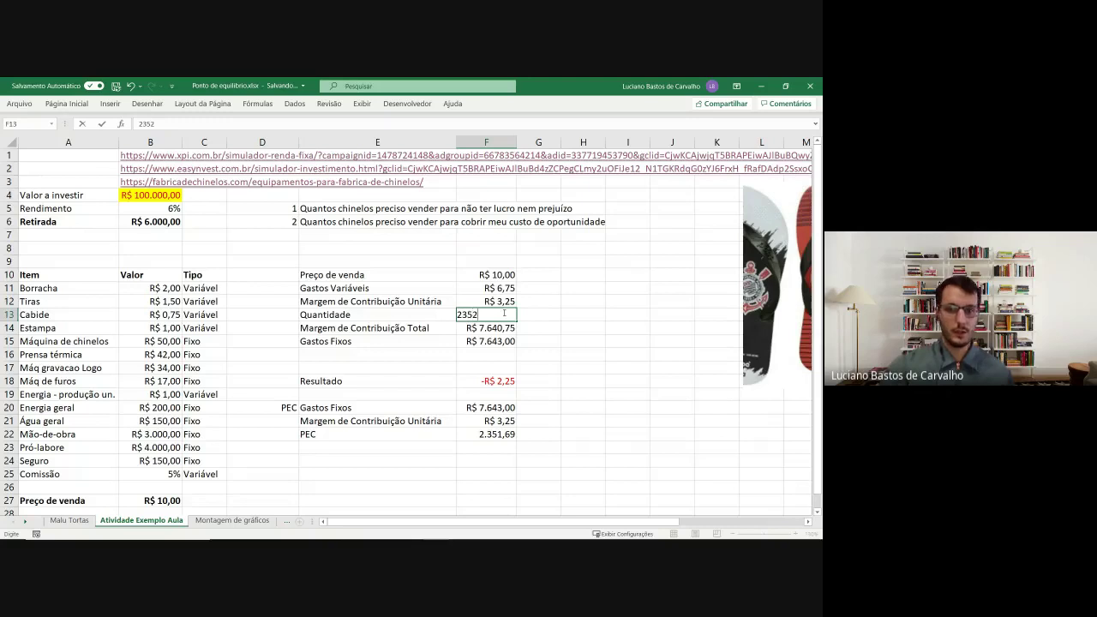
key(Return)
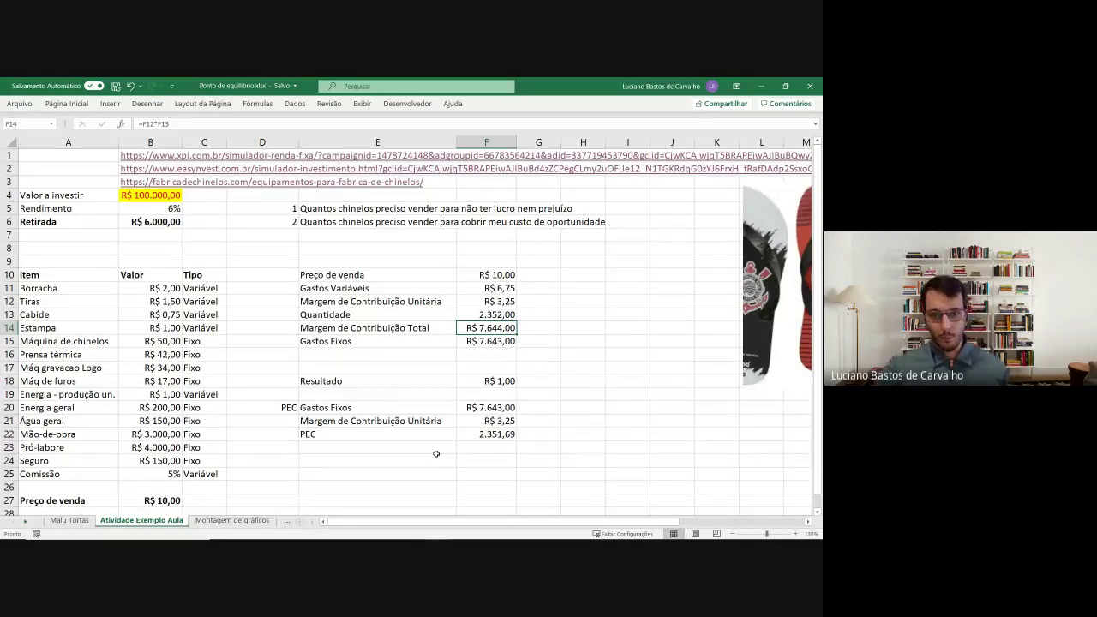
- Delete the "PEC" label from D20, beside the lower Gastos Fixos row
click(289, 409)
key(Delete)
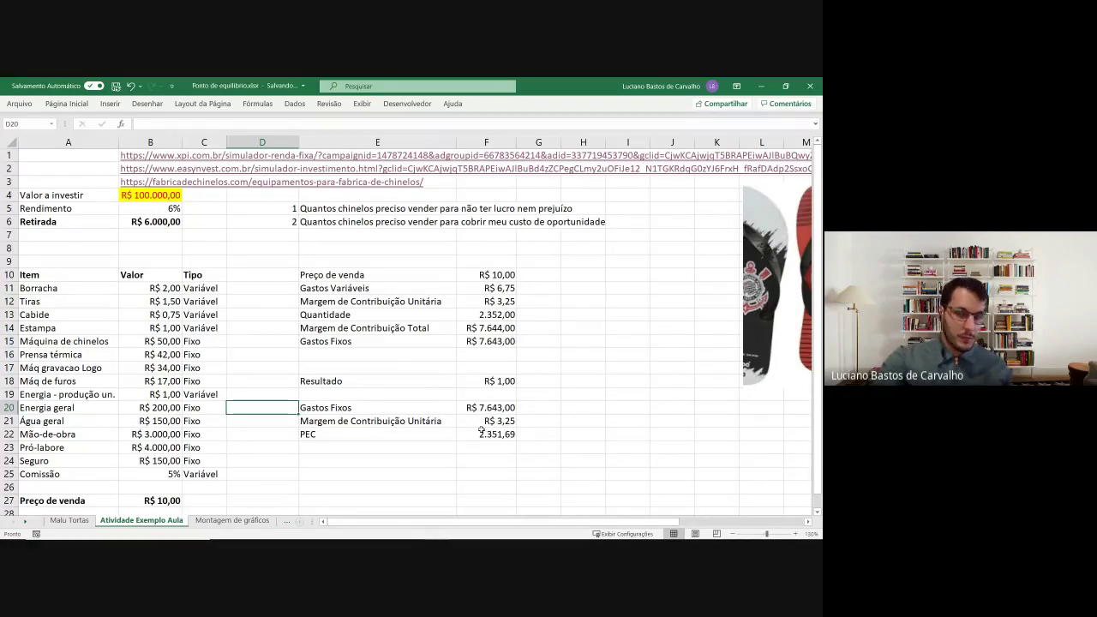
- Check the Resultado in E18:F18, and switch to Chrome to review the gross returns in the XP Investimentos fixed-income simulator
click(444, 378)
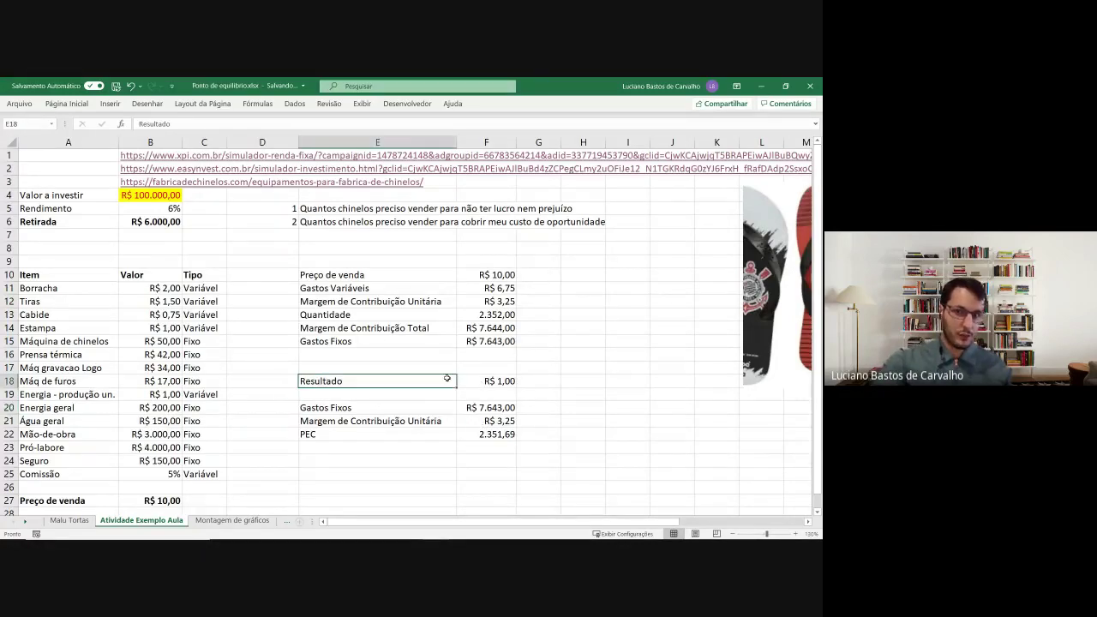
drag(447, 378, 498, 382)
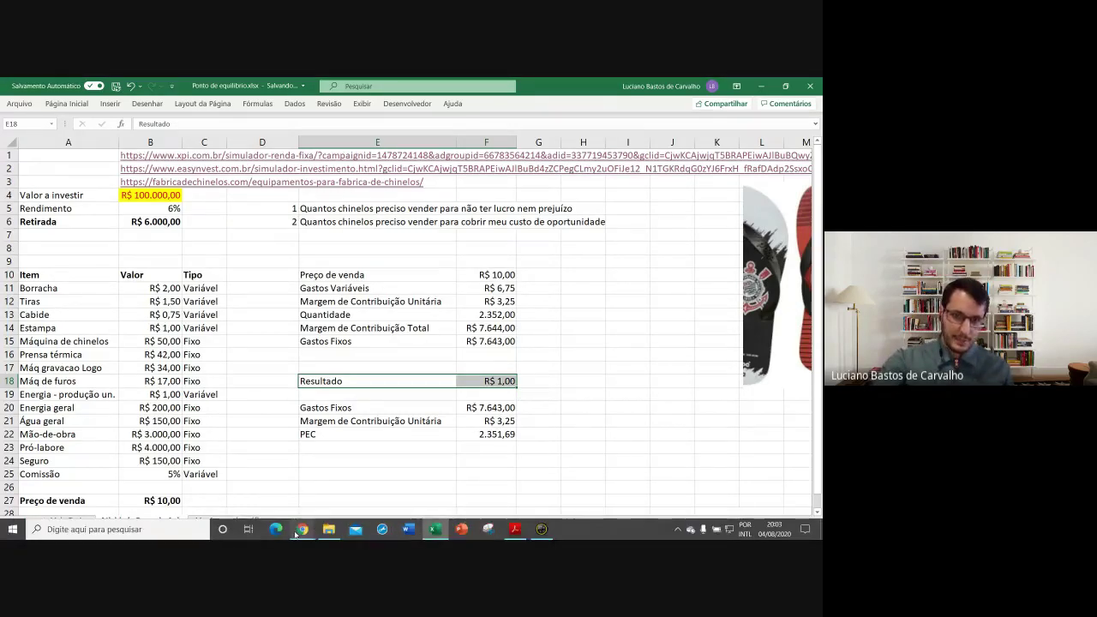
click(297, 531)
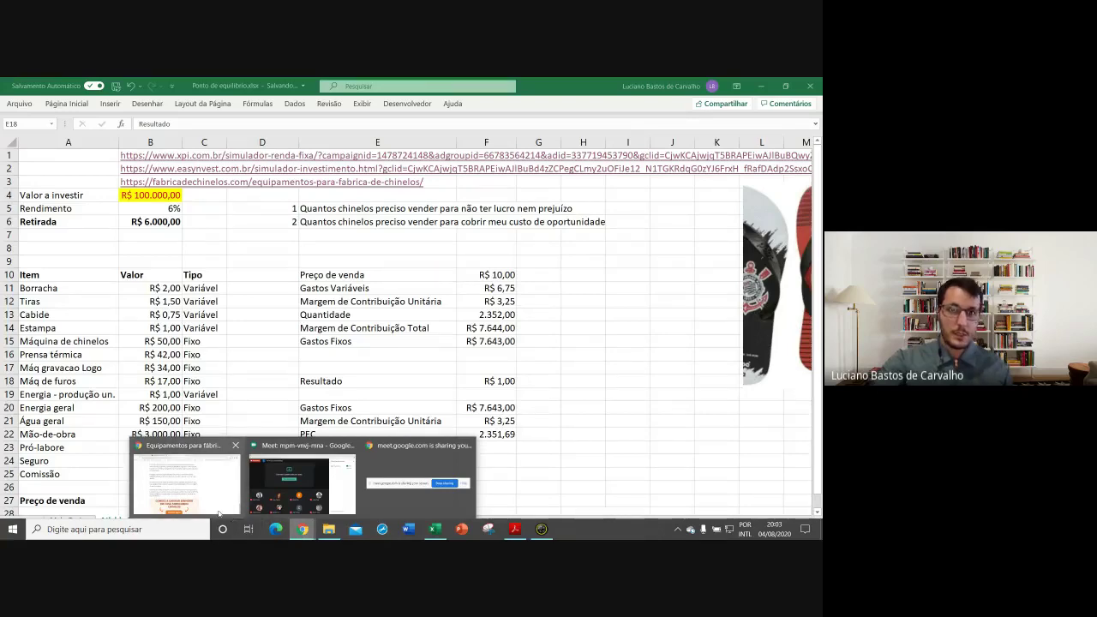
click(219, 512)
click(193, 85)
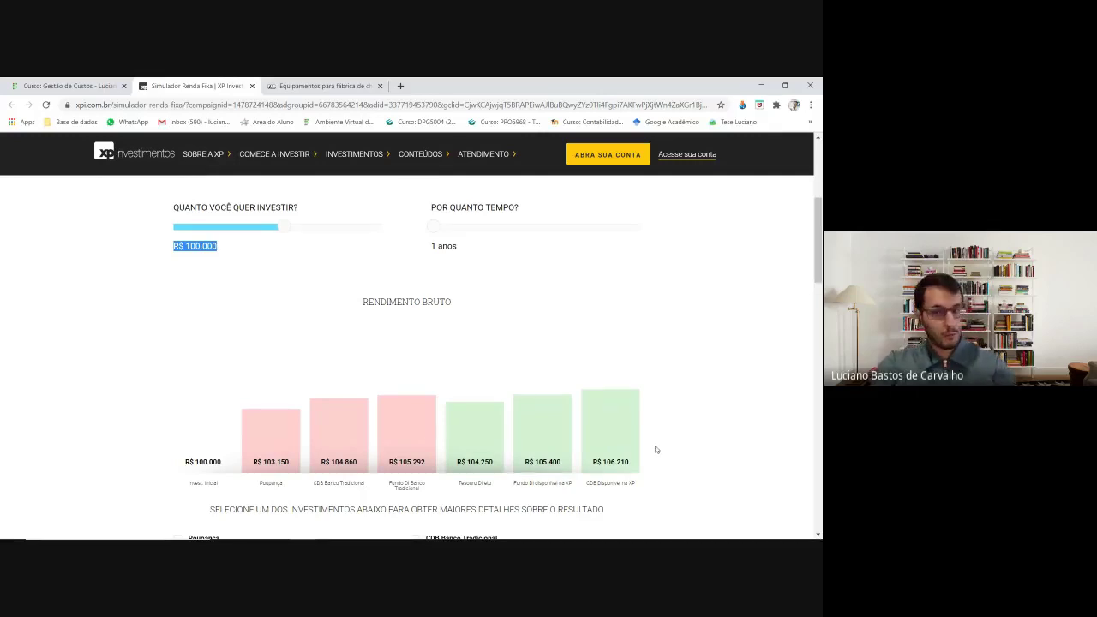
- Switch back to the Excel workbook and select the Quantidade value in F13
key(alt+Tab)
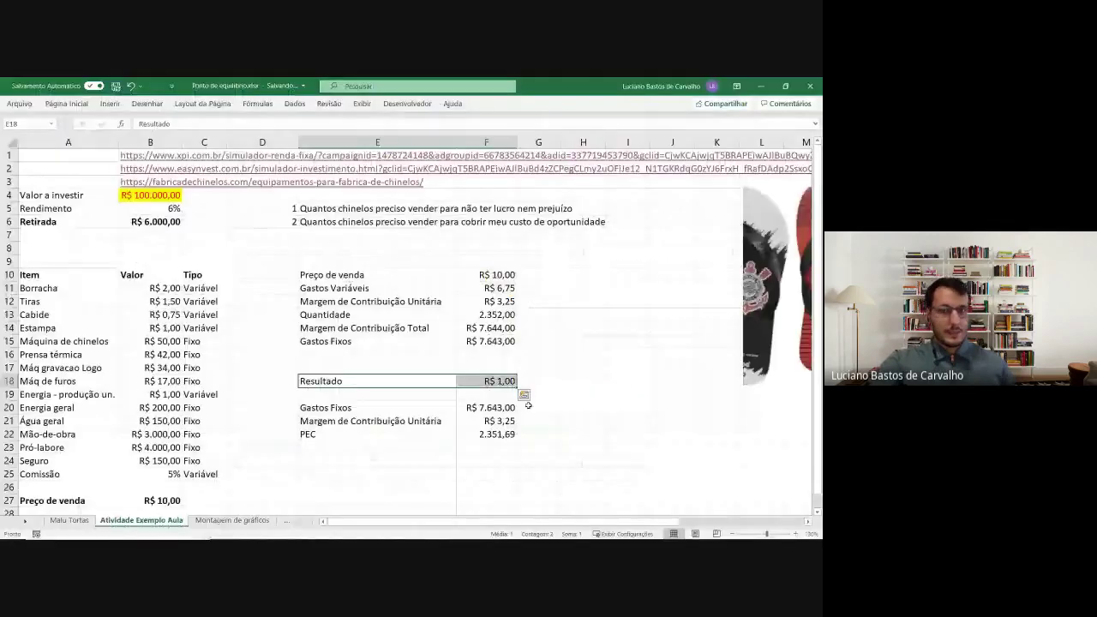
click(506, 315)
drag(510, 317, 541, 311)
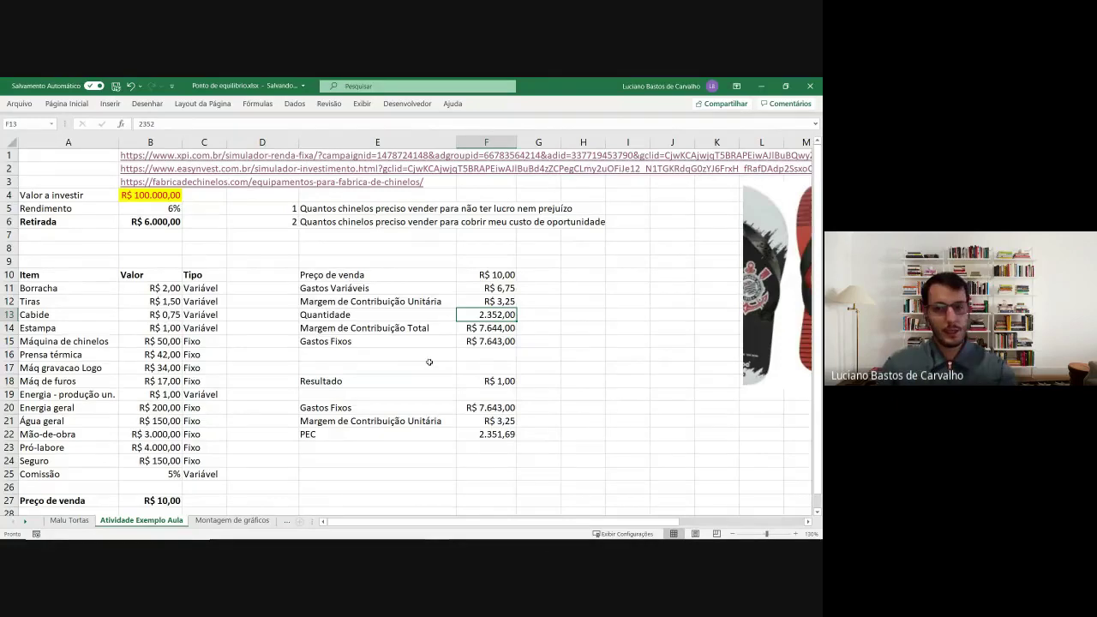
- Check the gross returns in the XP Investimentos simulator in Chrome, and return to Excel to review the Resultado in E18:F18
key(alt+Tab)
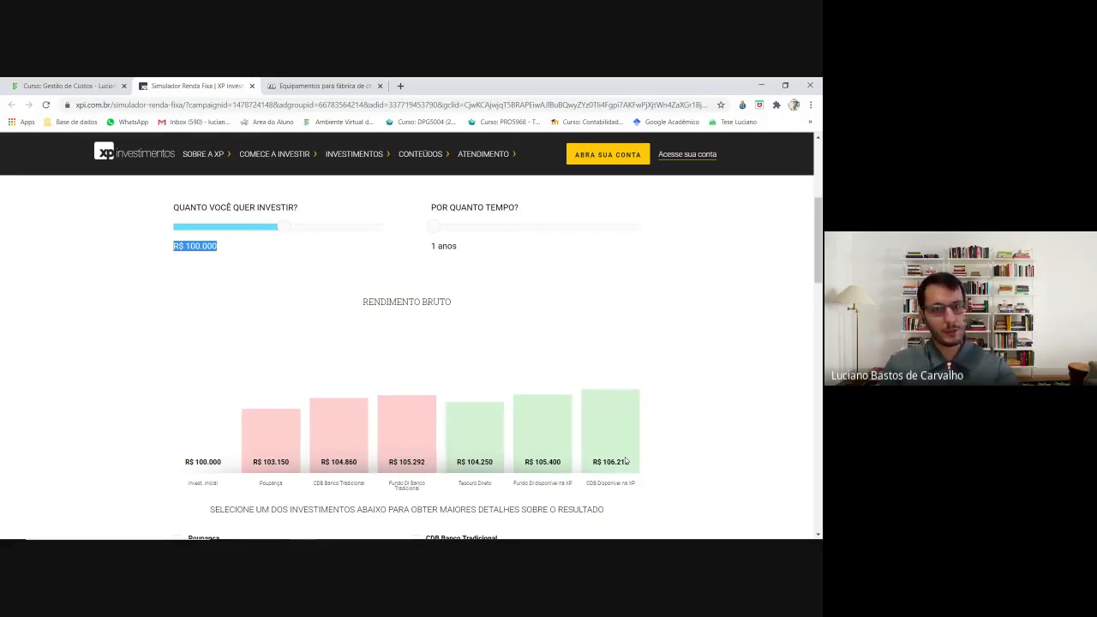
key(alt+Tab)
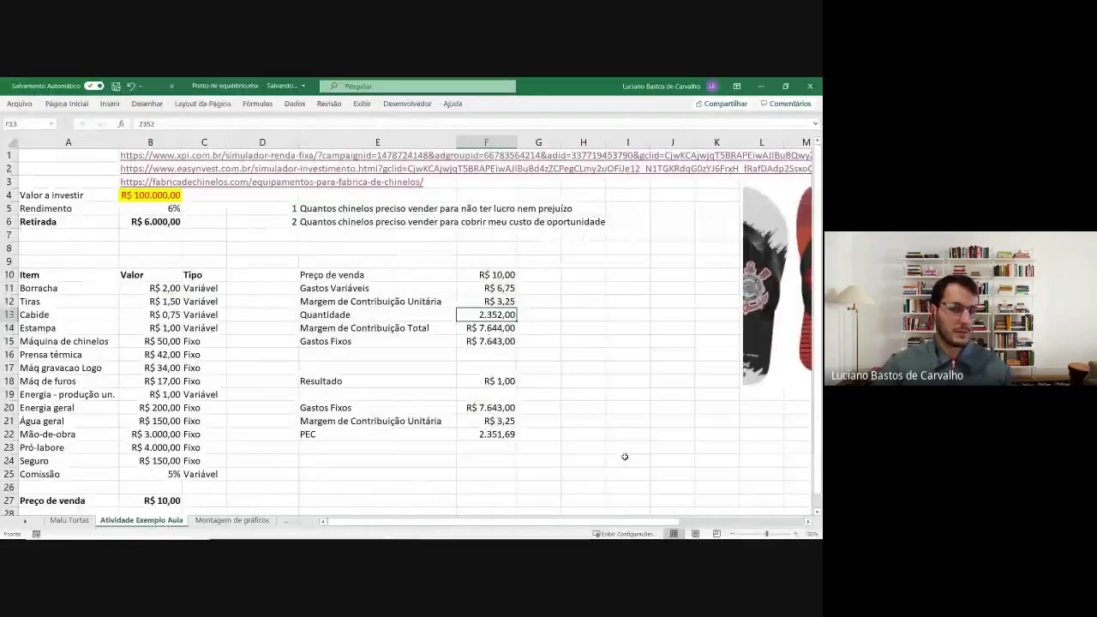
drag(419, 379, 484, 382)
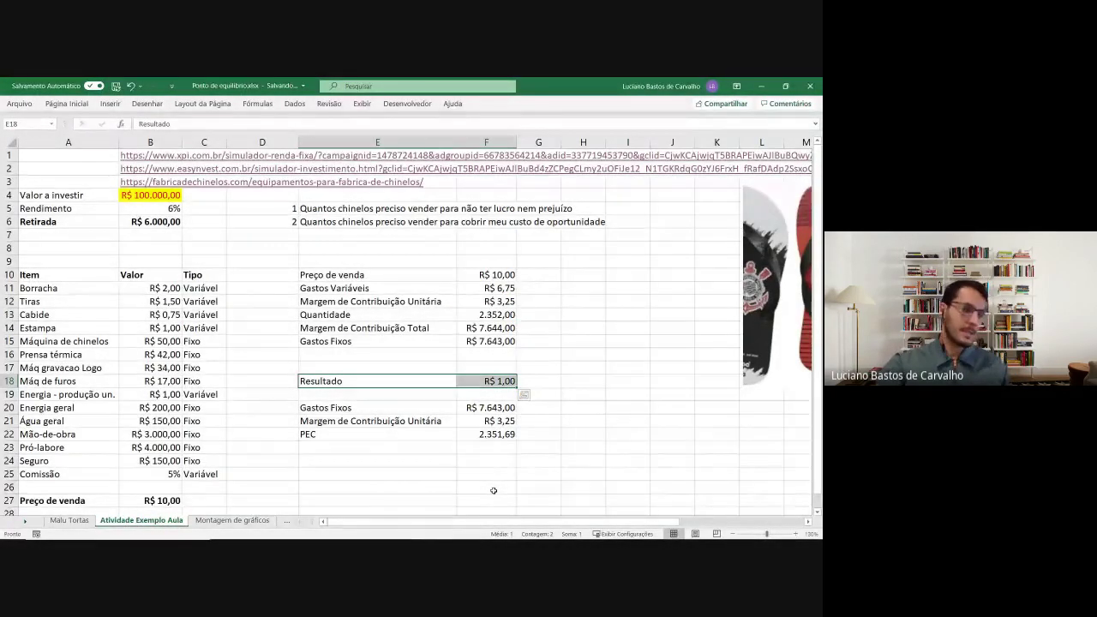
click(411, 457)
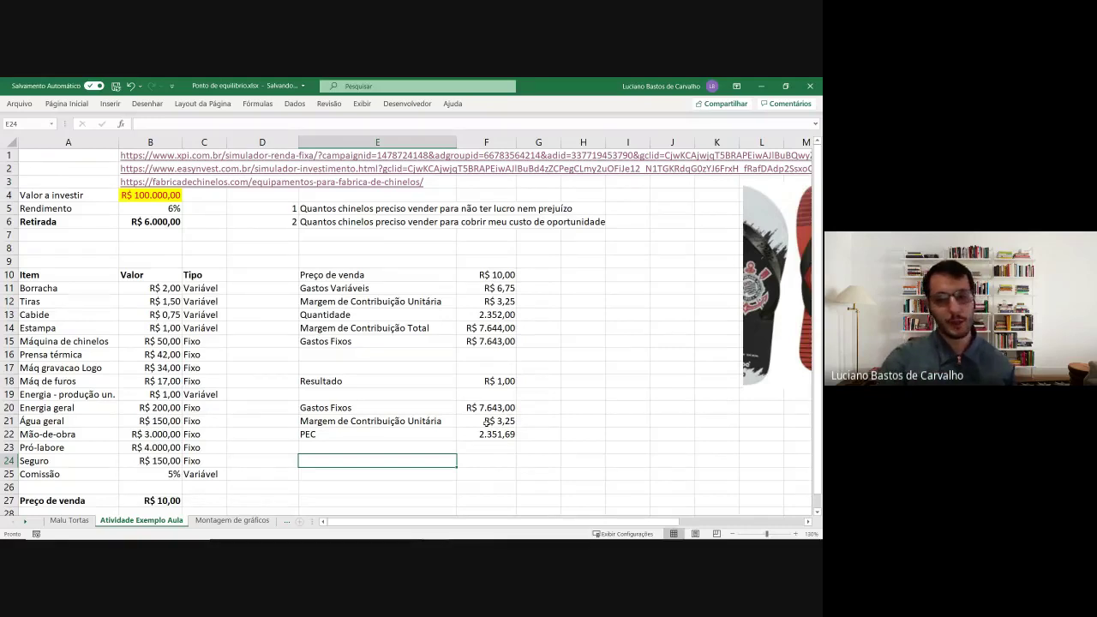
text(=)
key(Escape)
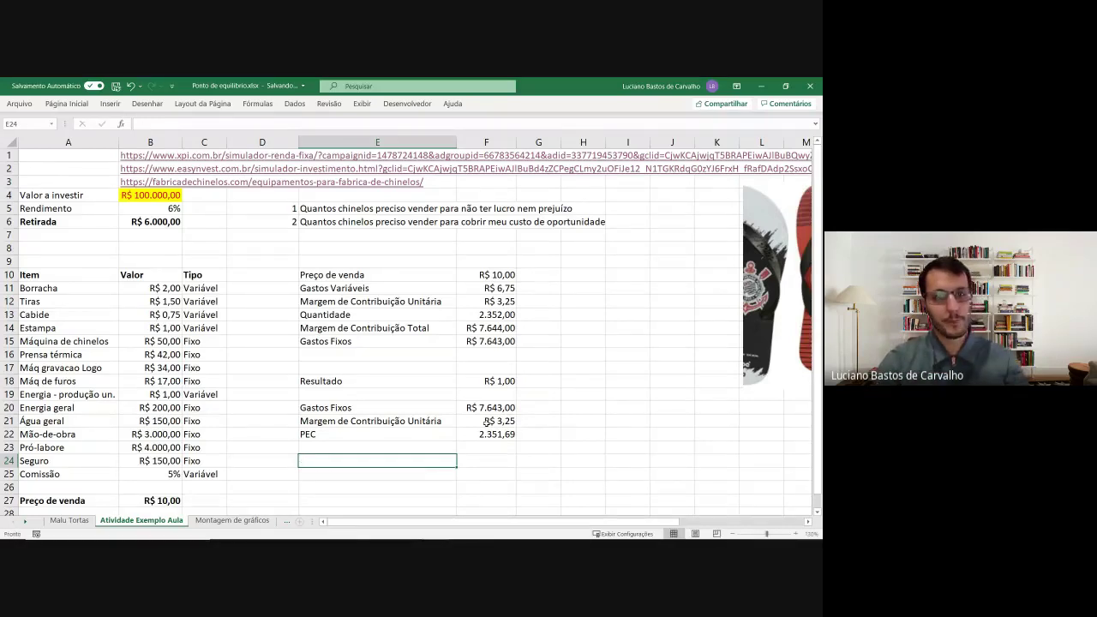
- Add a "Custo de Oportunidade" row in E16:F16, with its value linked to the Retirada in B6
key(Up)
key(Up)
key(Up)
key(Up)
key(Up)
key(Up)
key(Up)
key(Up)
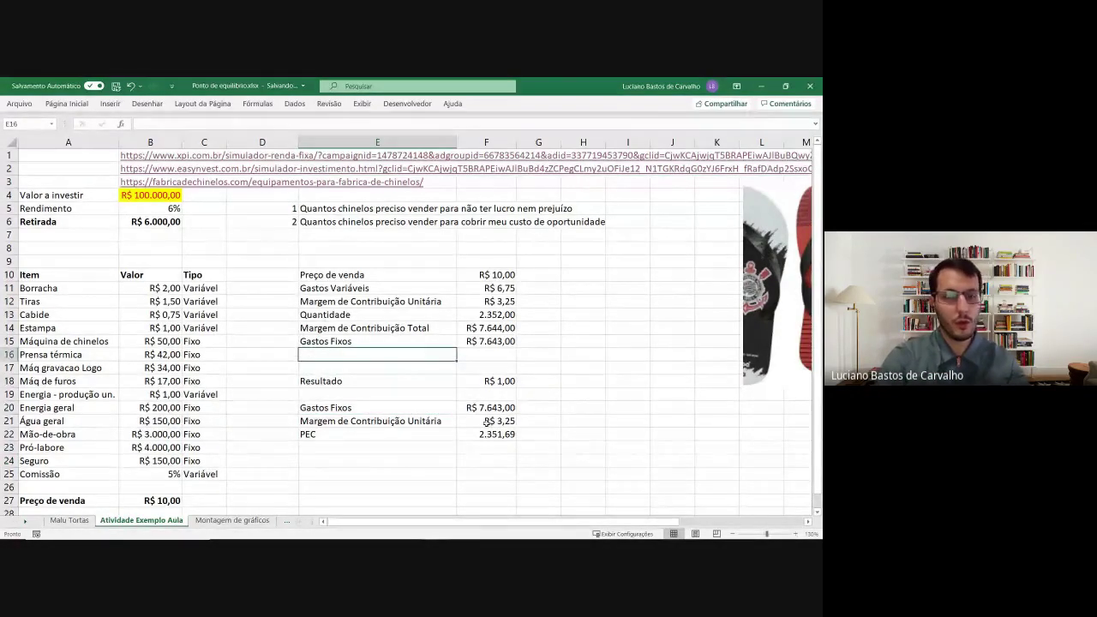
text(Custo de Oportunidade)
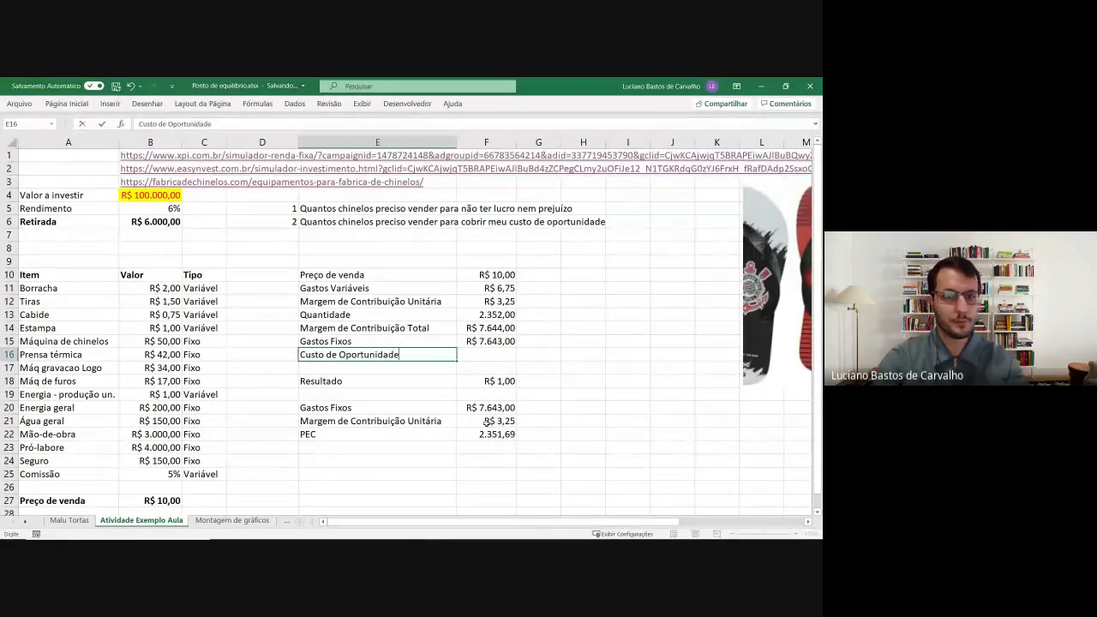
key(Tab)
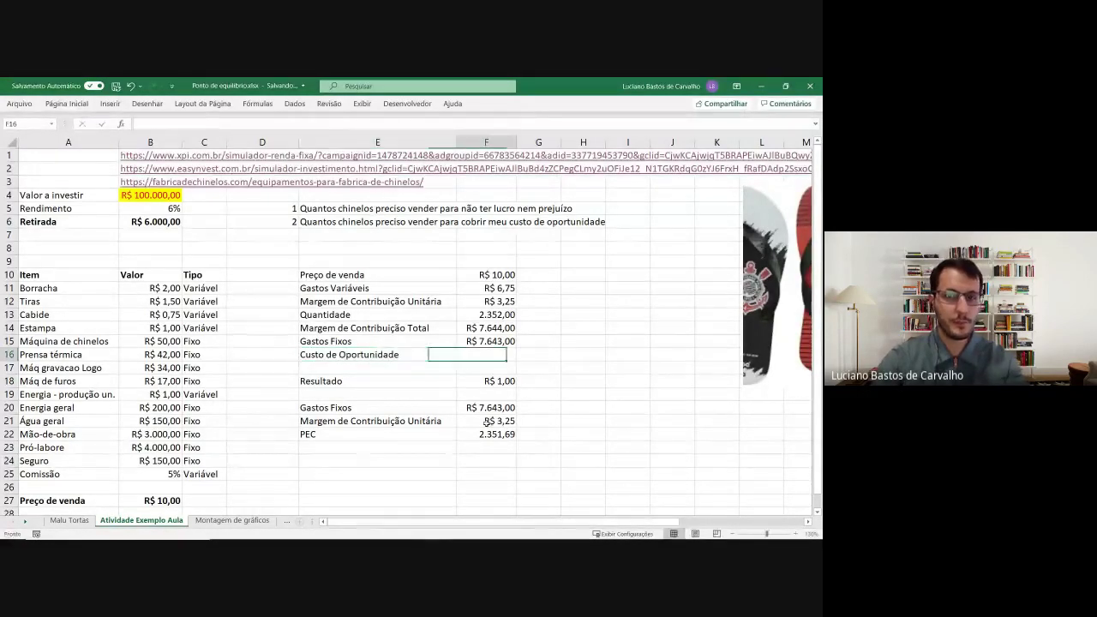
text(=)
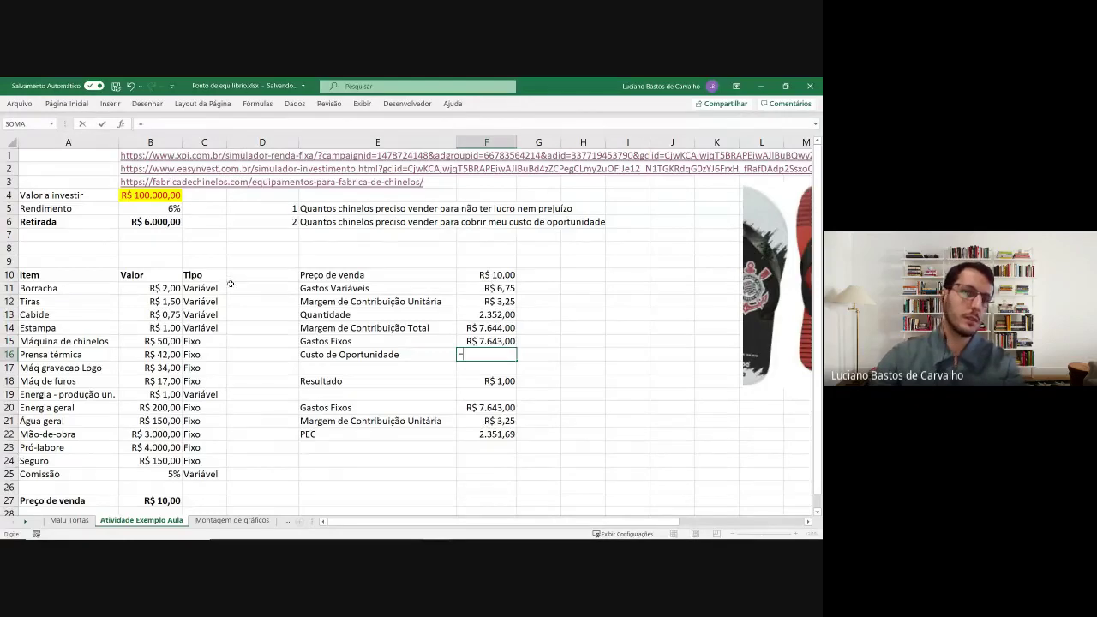
click(175, 225)
key(Return)
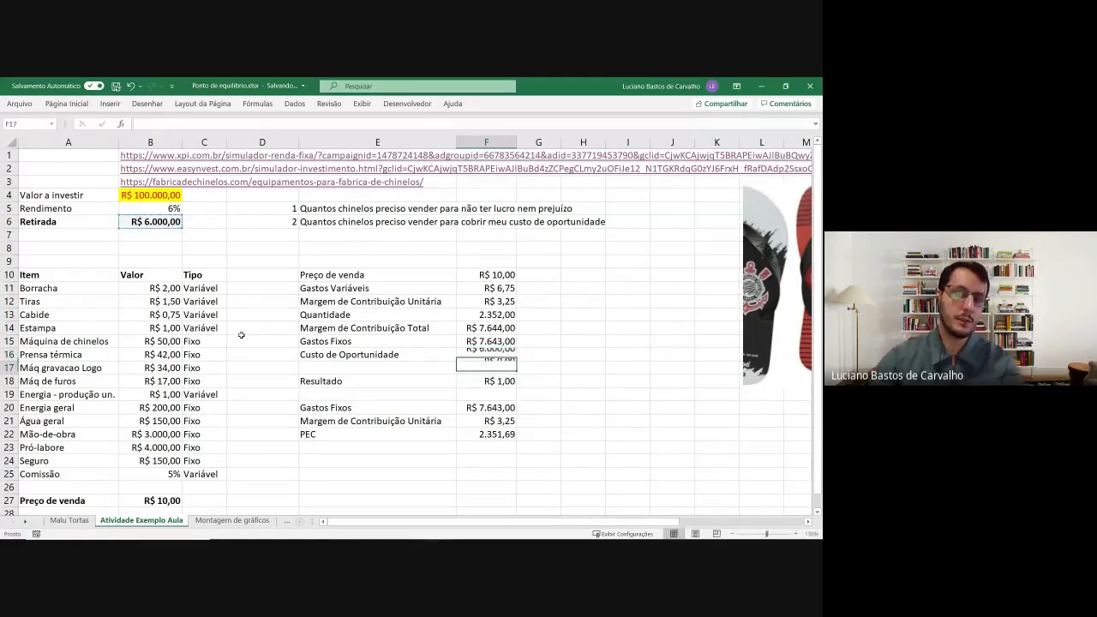
- Link the labels in E24 and E25 to Custo de Oportunidade in E16 and Gastos Fixos in E15
click(331, 464)
text(=)
click(343, 358)
key(Return)
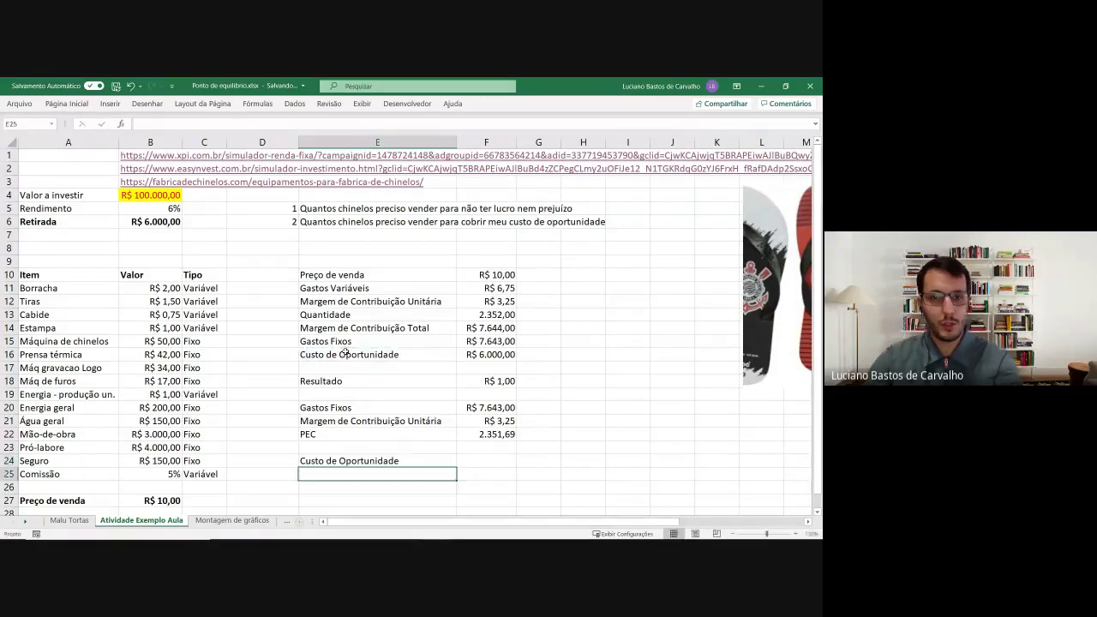
text(=)
click(343, 342)
key(Return)
- Link the values in F24 and F25 to the opportunity cost in F16 and the fixed costs in F15
click(484, 461)
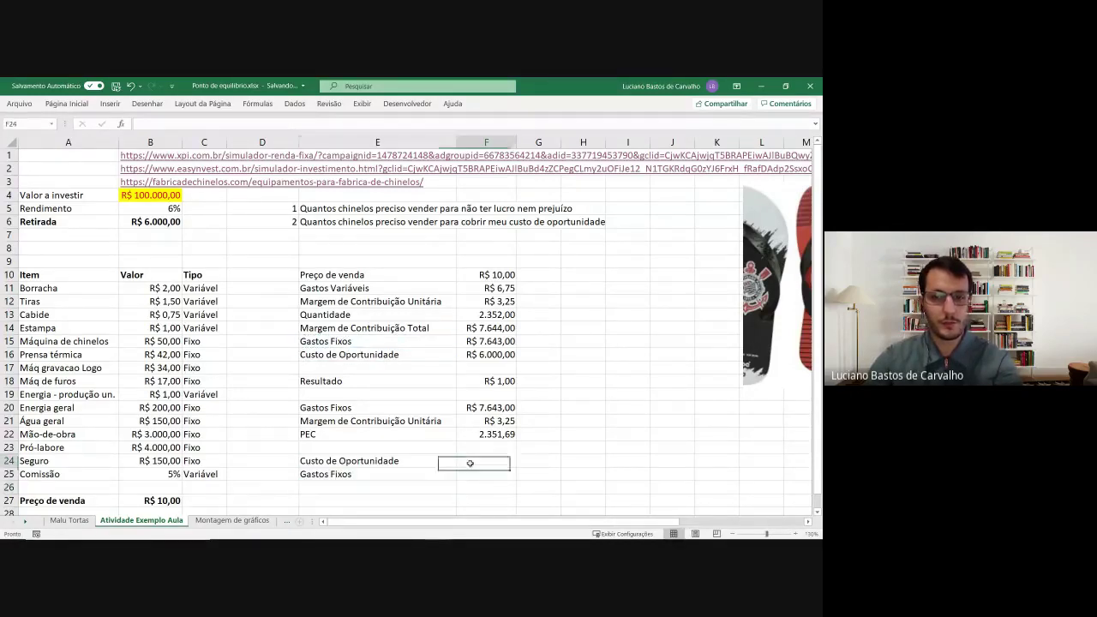
text(=)
click(485, 341)
click(488, 356)
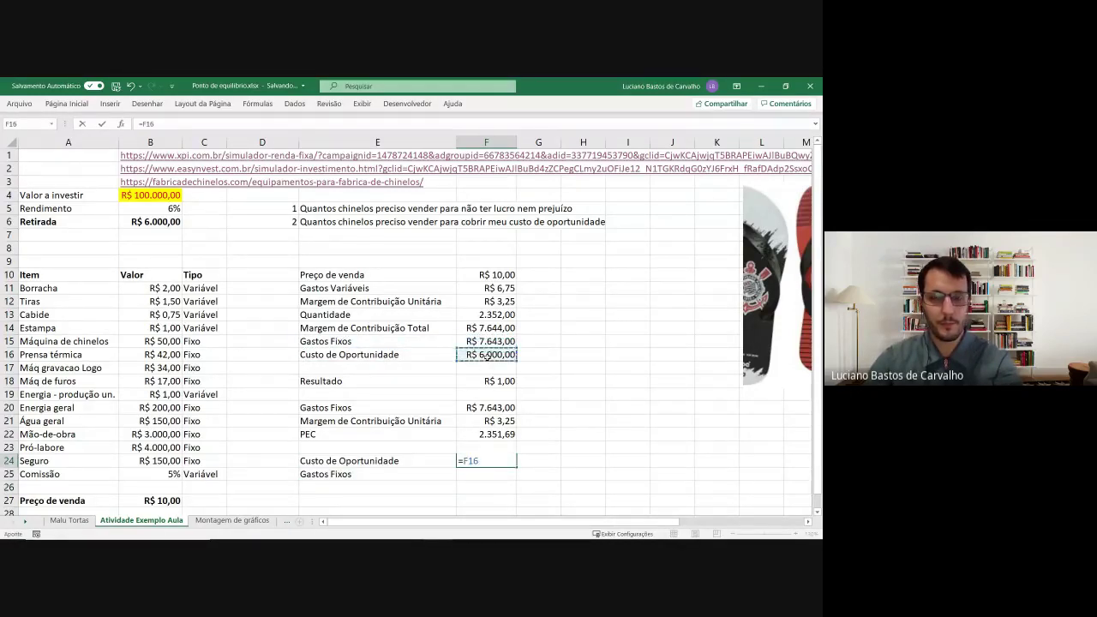
key(Return)
text(=)
click(486, 341)
key(Return)
- Fill row 26 with the Margem de Contribuição Unitária, linking E26 to E12 and F26 to F12
click(410, 490)
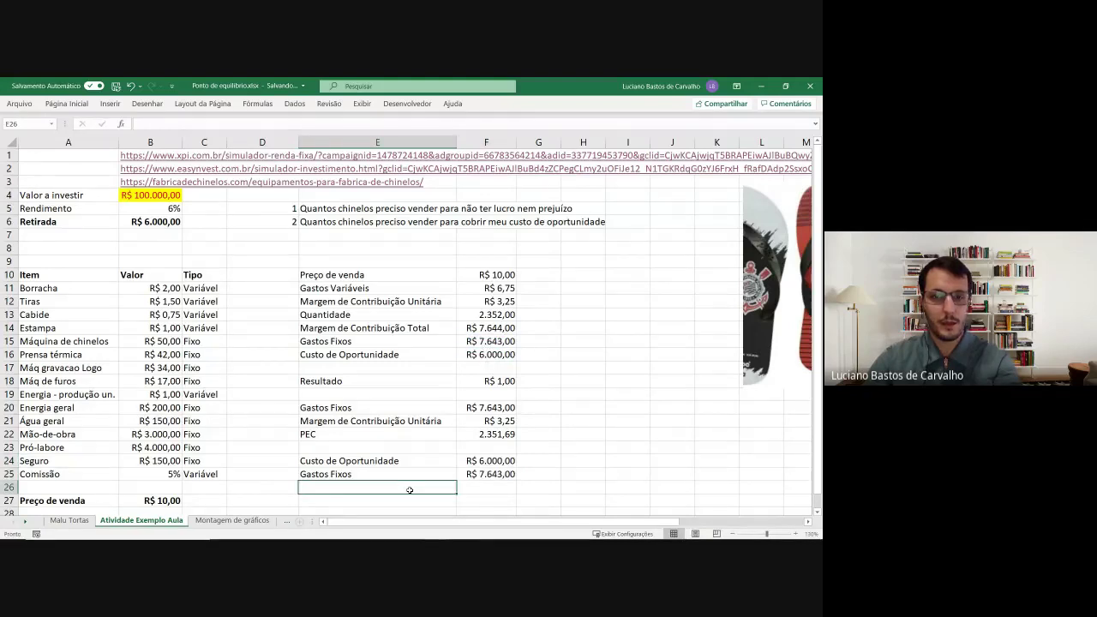
text(=)
click(394, 303)
key(Return)
click(484, 488)
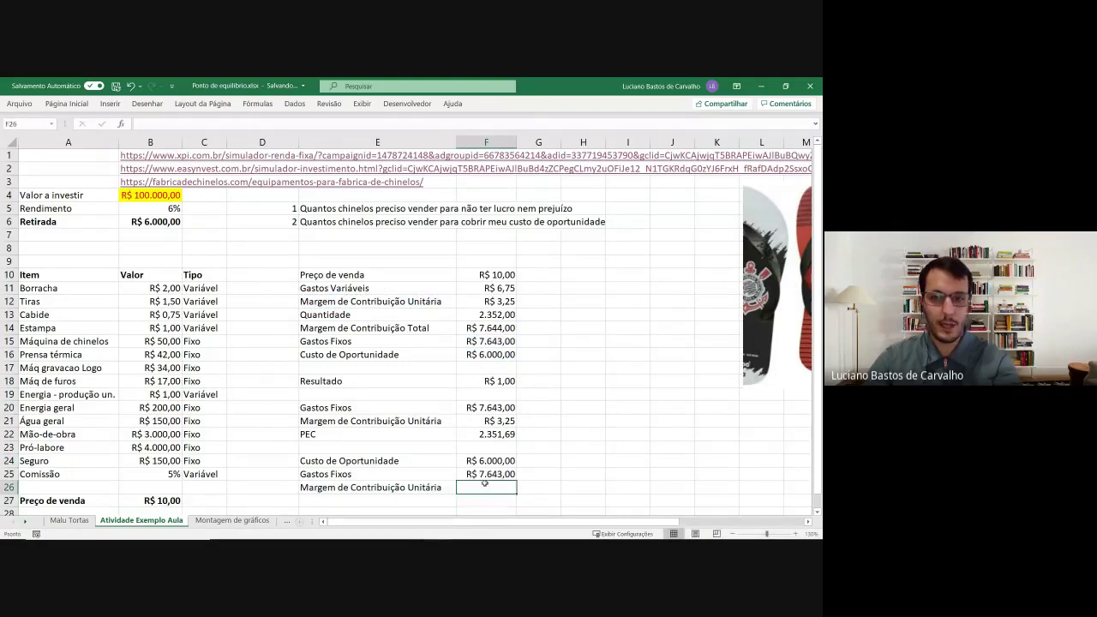
text(=)
click(487, 302)
key(Return)
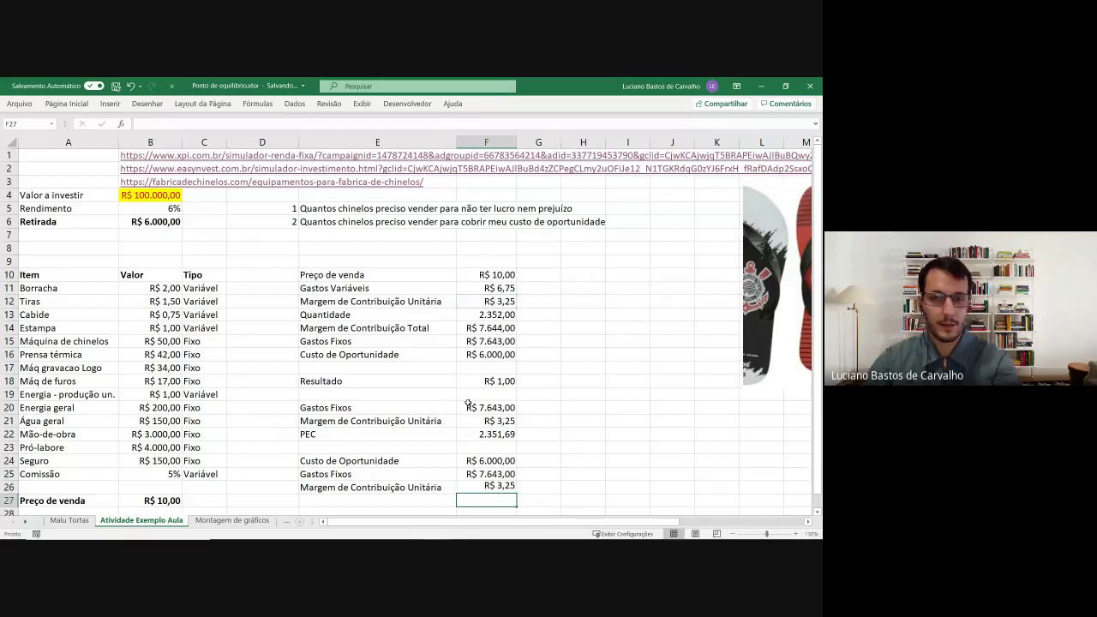
- Label E27 "PEE" and begin its formula in F27 with an opening parenthesis and the Custo de Oportunidade in F24
click(372, 497)
text(PE)
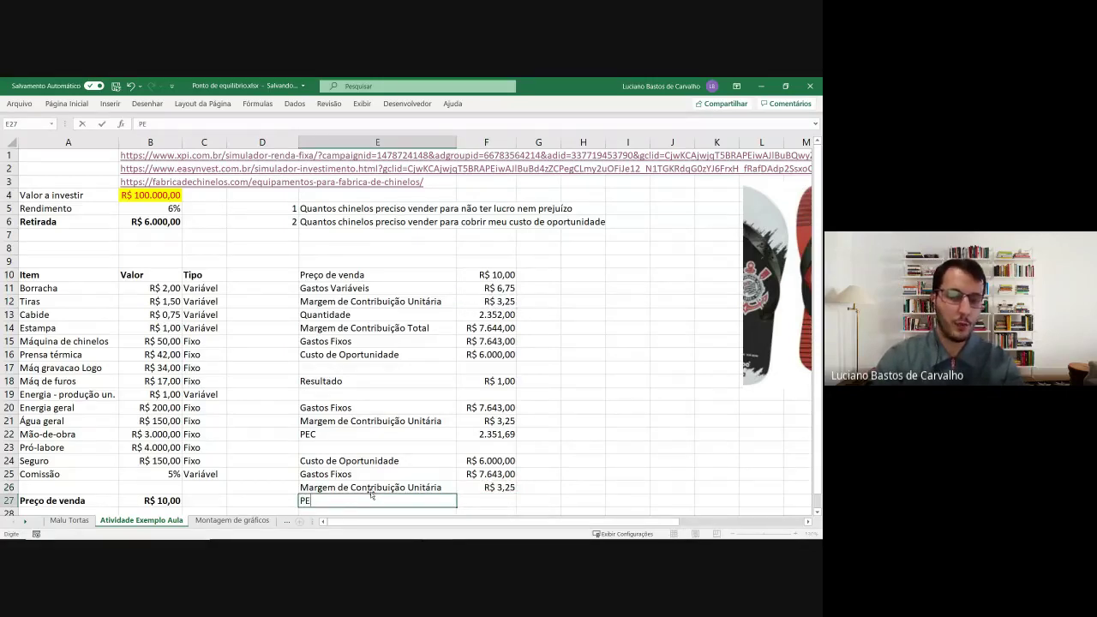
text(E)
key(Tab)
text(=)
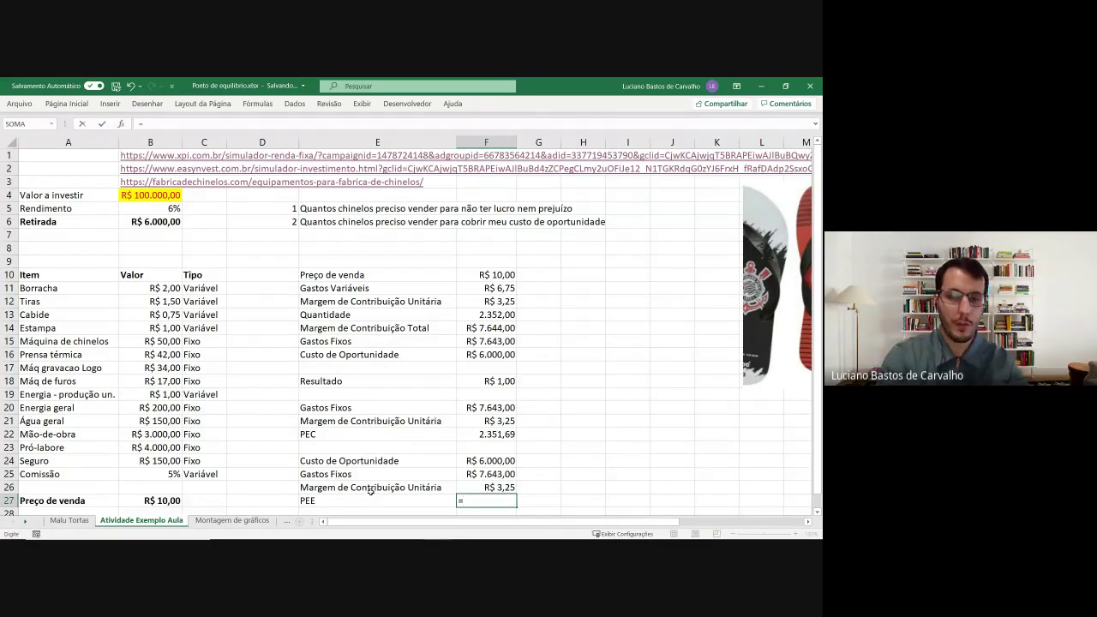
text(()
key(Up)
key(Up)
key(Up)
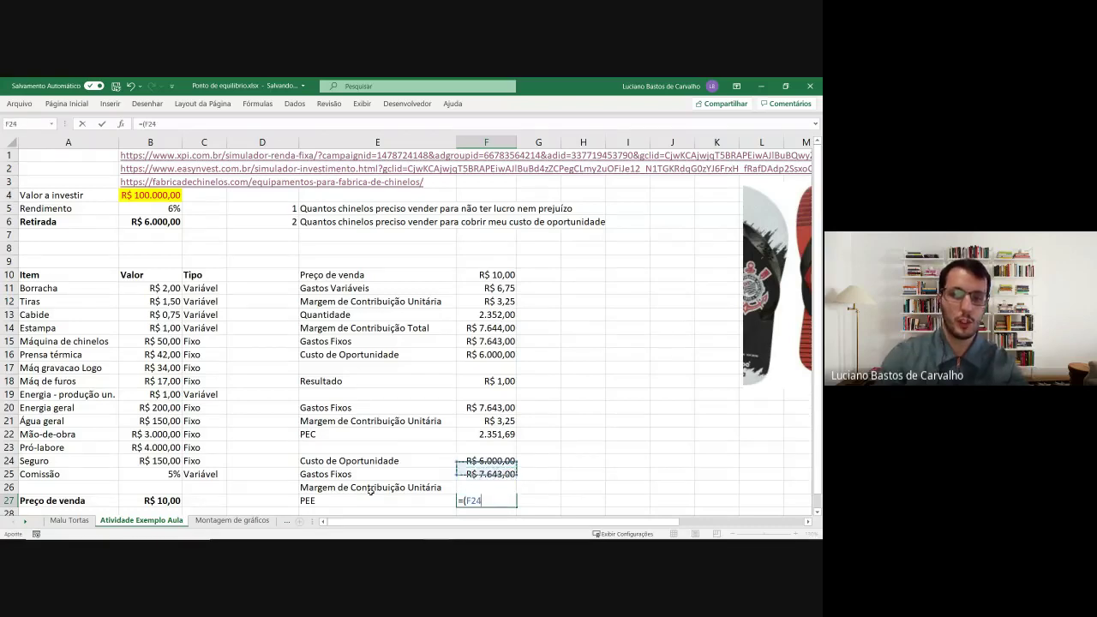
- Complete the PEE formula in F27 as =(F24+F25)/F26, dividing opportunity cost plus fixed costs by the unit contribution margin
text(+)
key(Up)
key(Up)
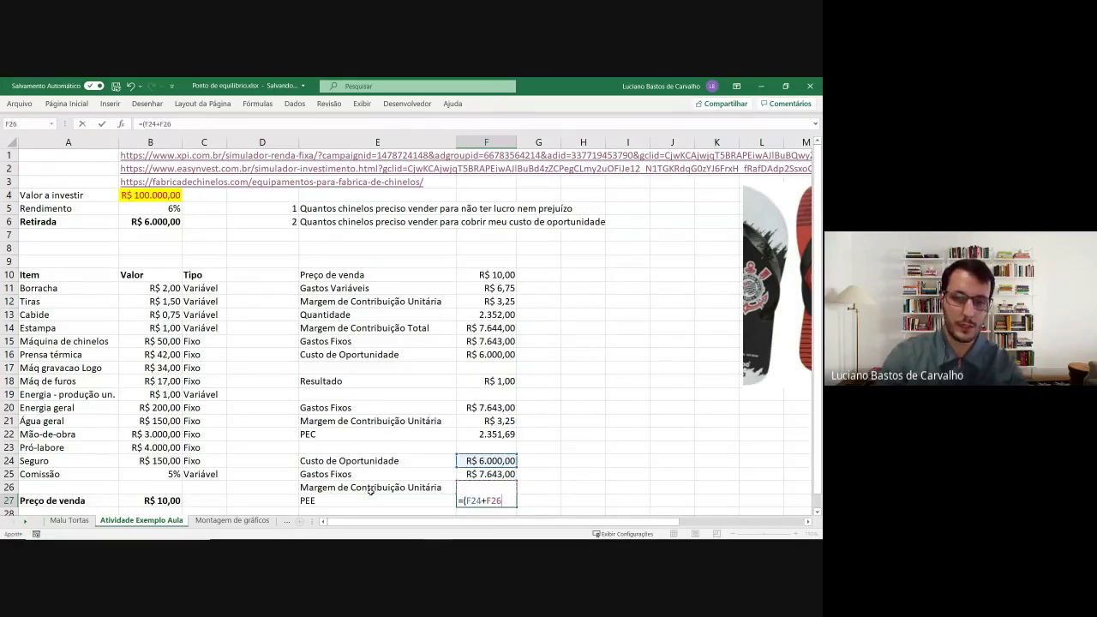
text())
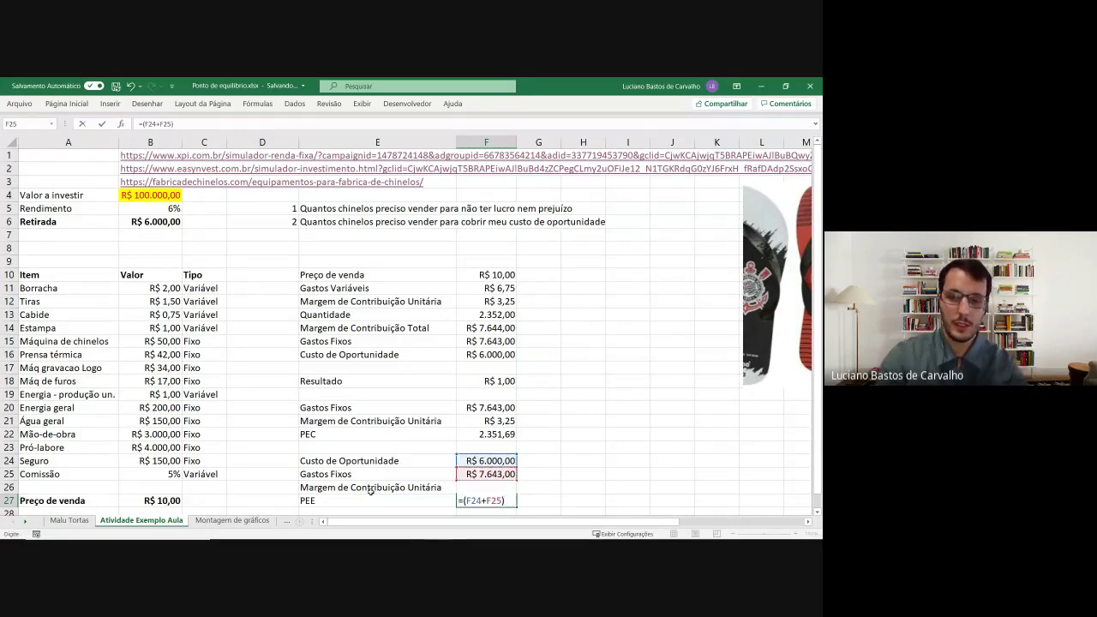
text(/)
click(565, 474)
click(438, 485)
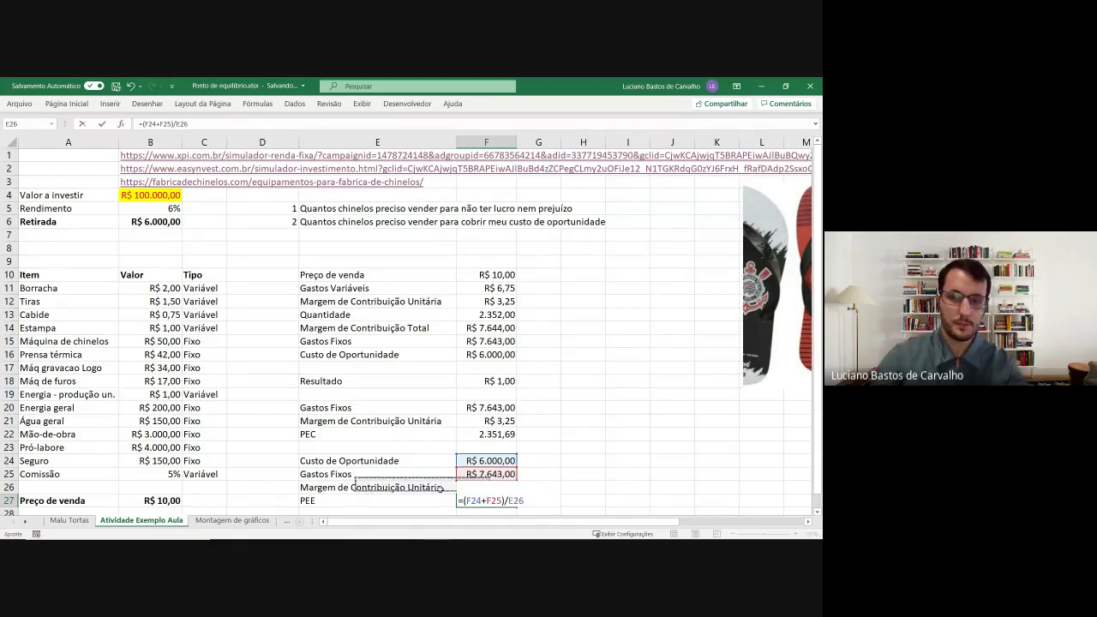
key(Return)
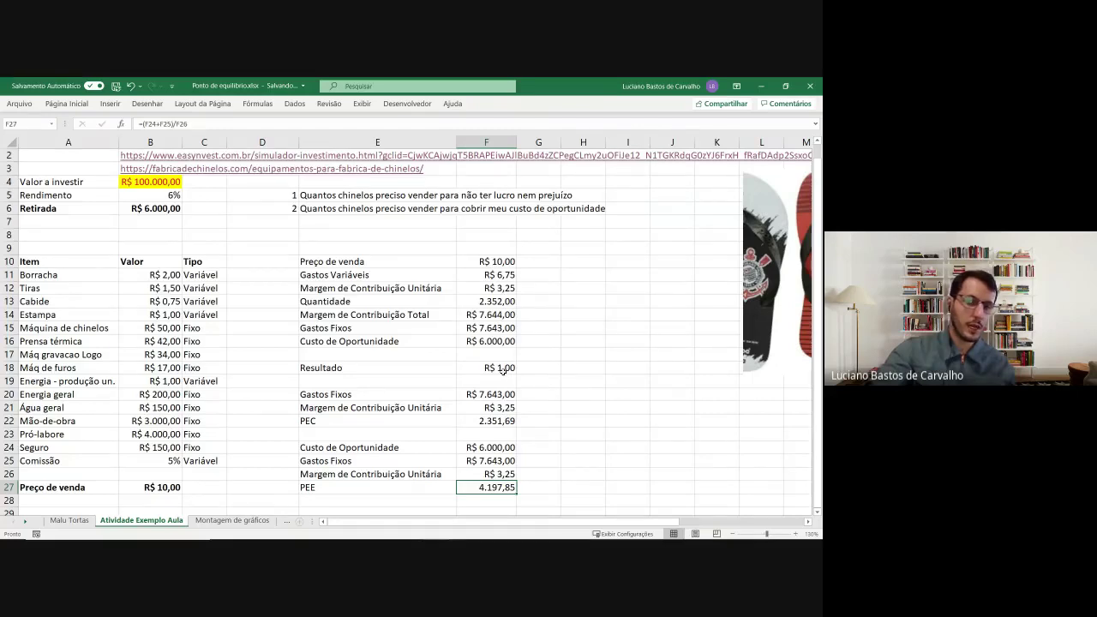
- Test a Quantidade of 4197 in F13 and check the Resultado row
drag(402, 368, 484, 369)
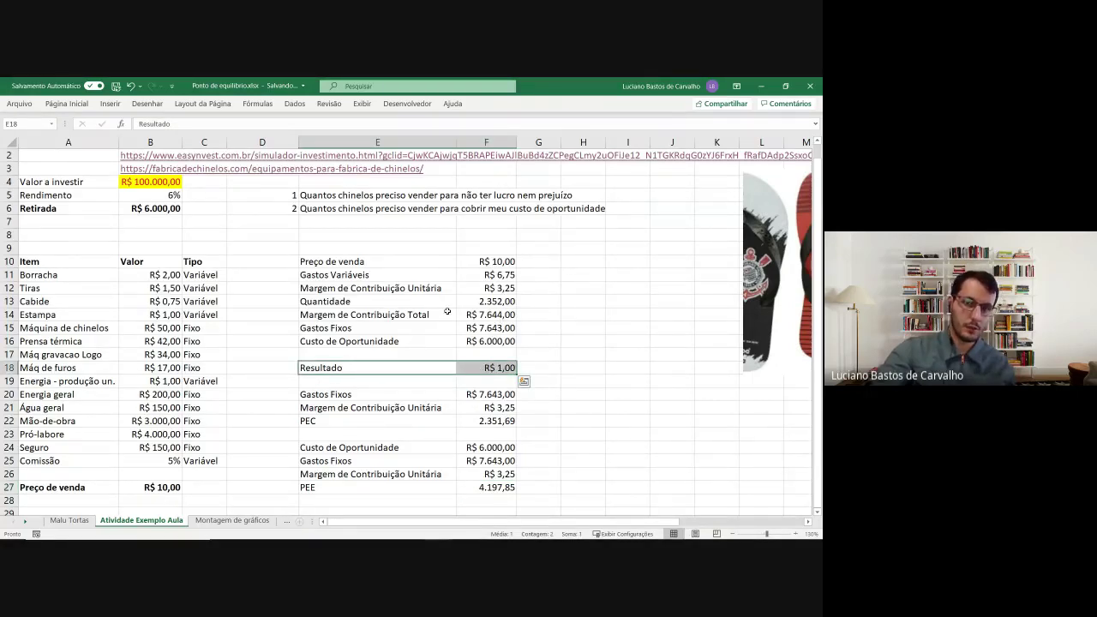
click(500, 301)
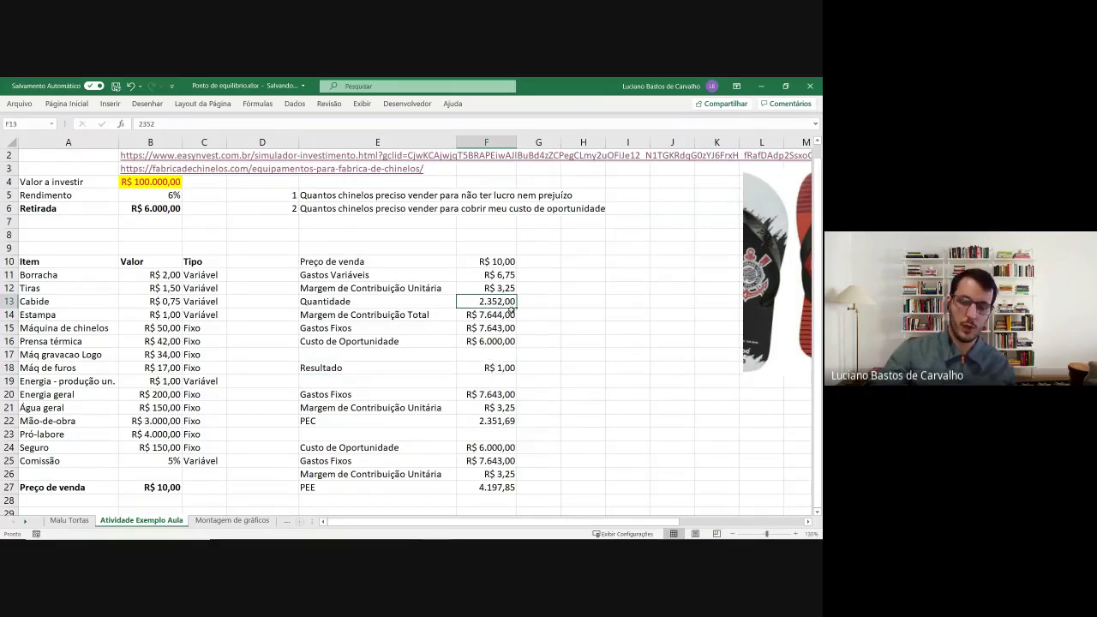
text(49)
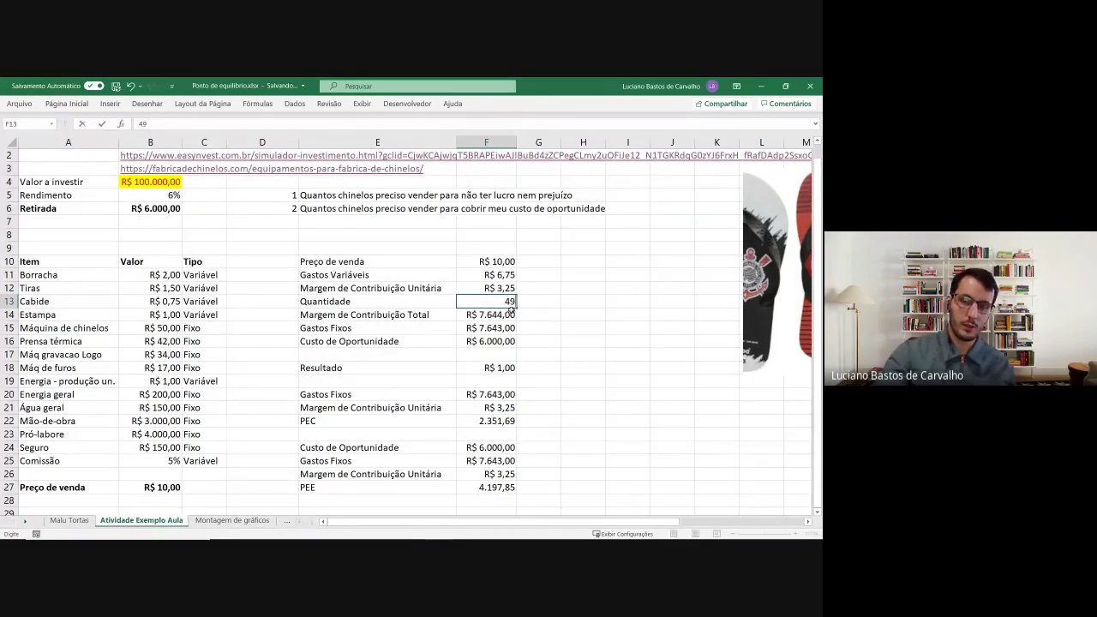
key(BackSpace)
text(197)
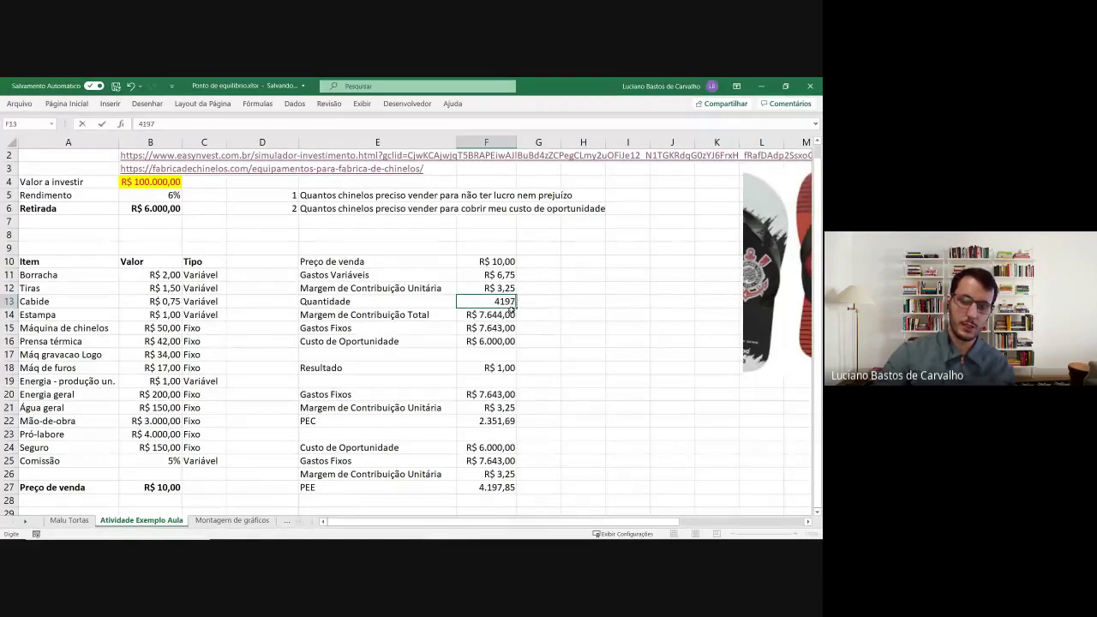
key(Return)
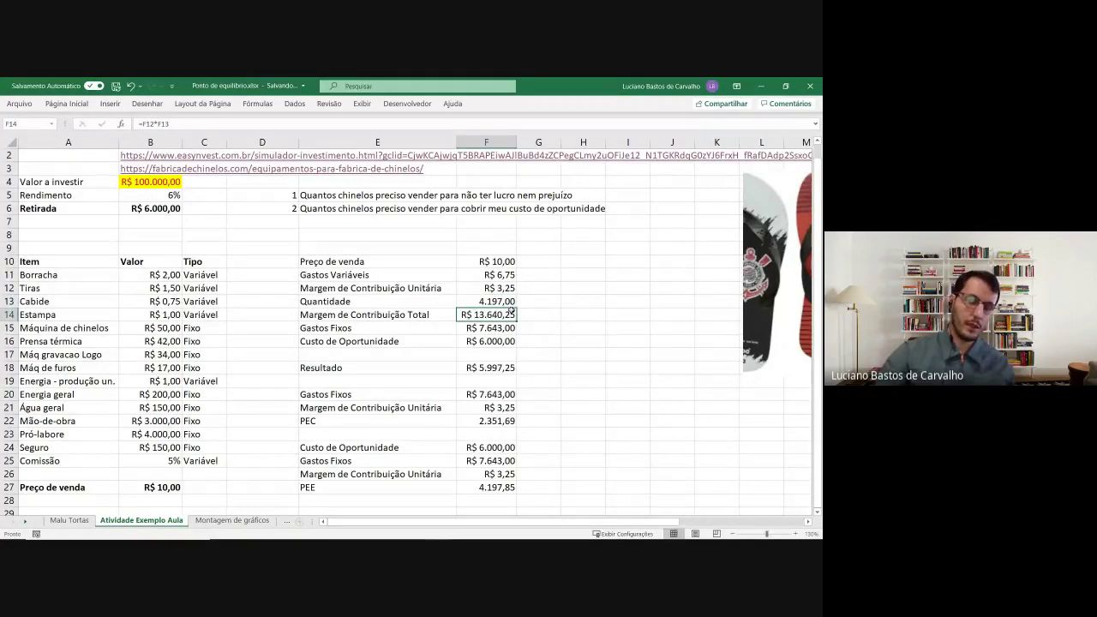
drag(509, 370, 421, 372)
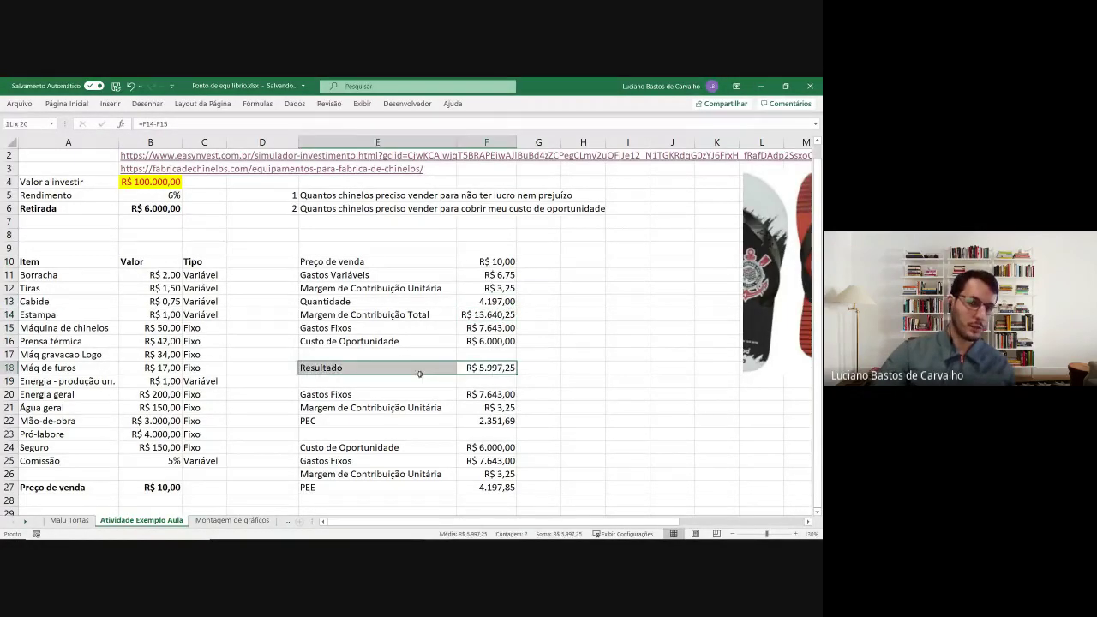
- Set the Quantidade in F13 to 4.198 and check the Resultado row
click(492, 292)
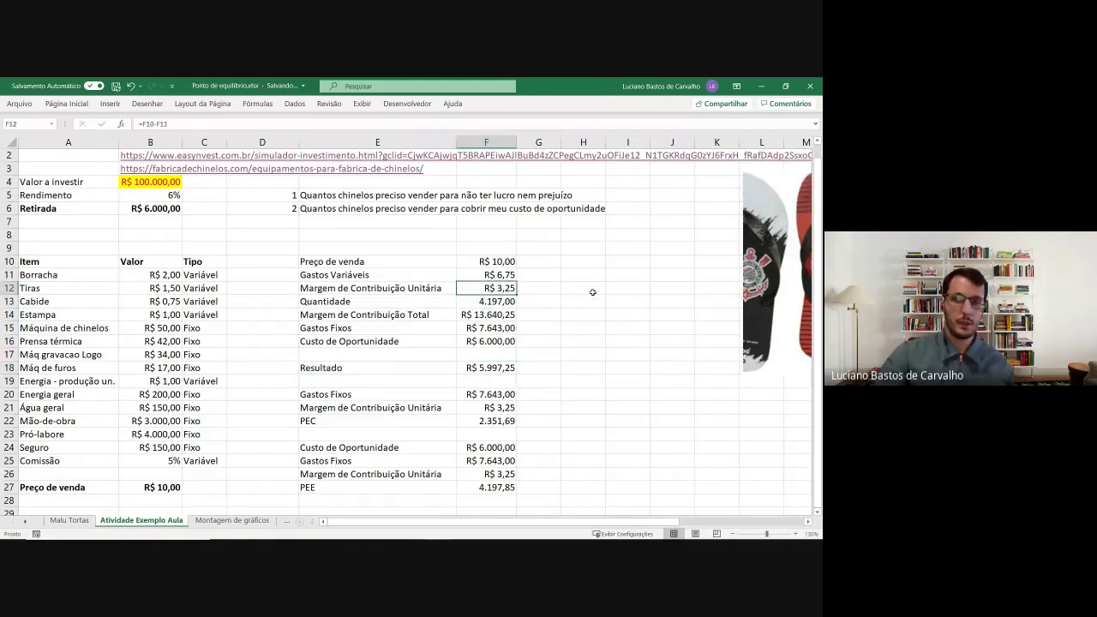
key(Down)
text(4)
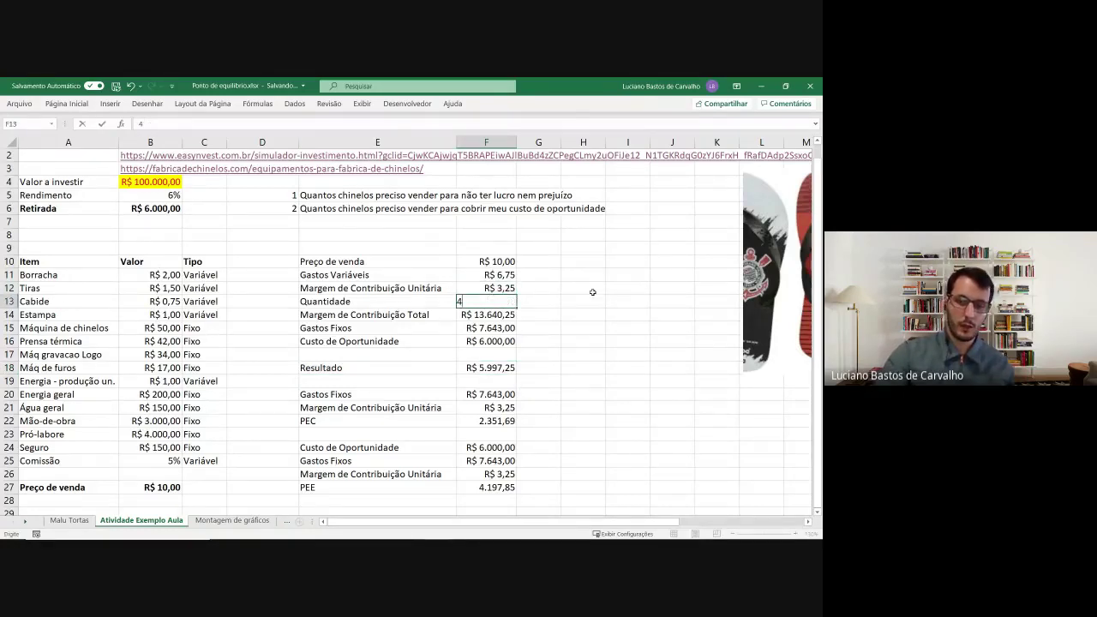
text(.198)
key(Return)
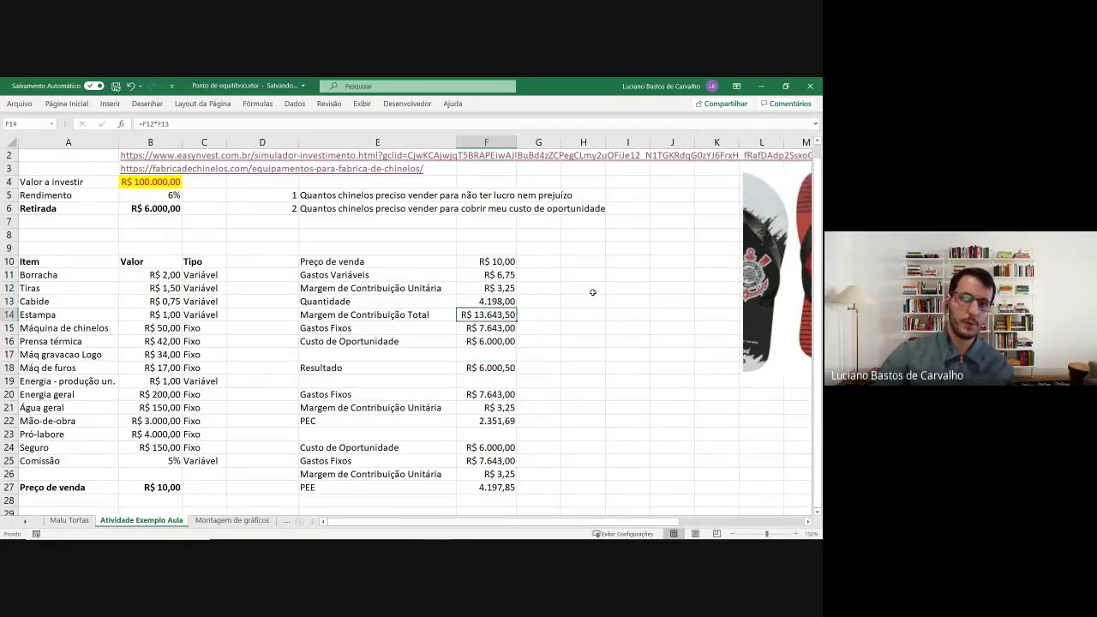
drag(428, 370, 476, 368)
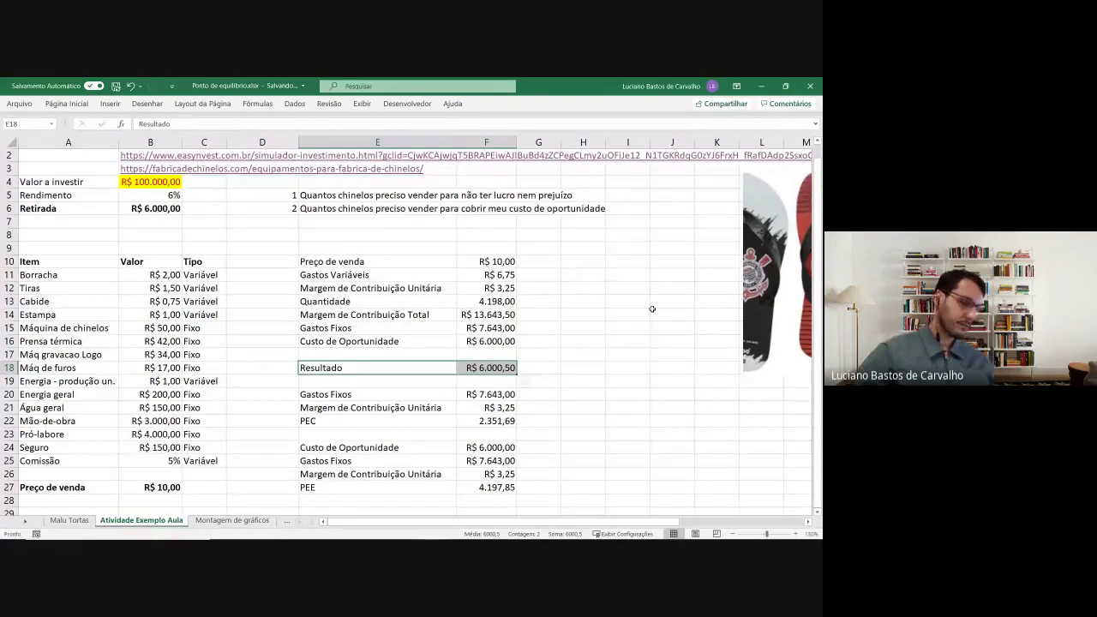
- Highlight the PEE row (E27:F27) and the PEC row (E22:F22) with yellow fill and red font
drag(364, 488, 470, 489)
click(66, 103)
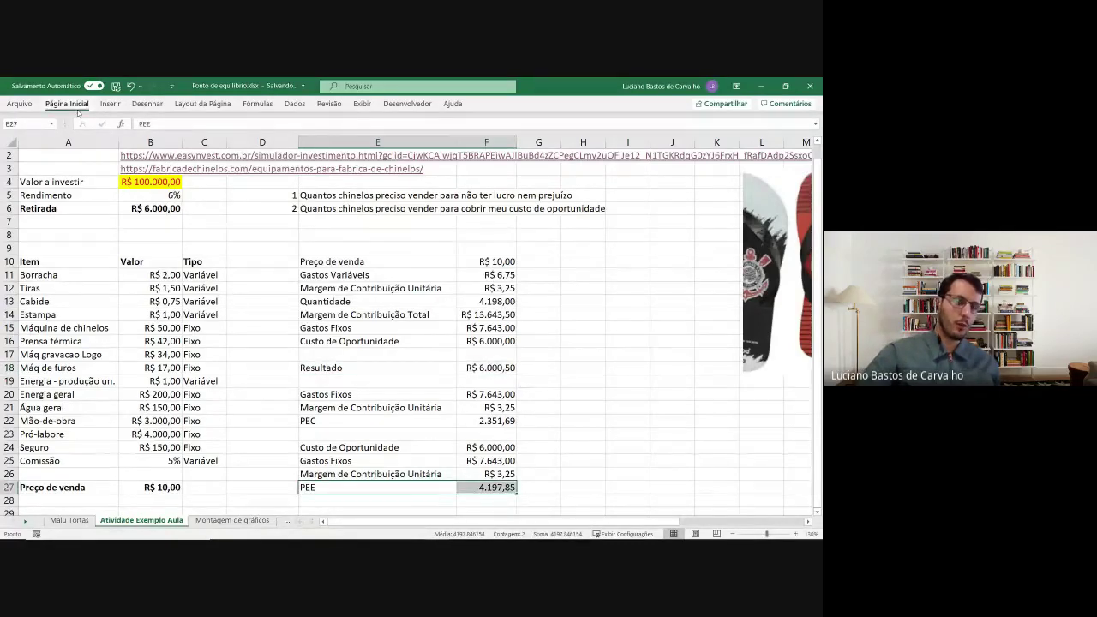
click(149, 142)
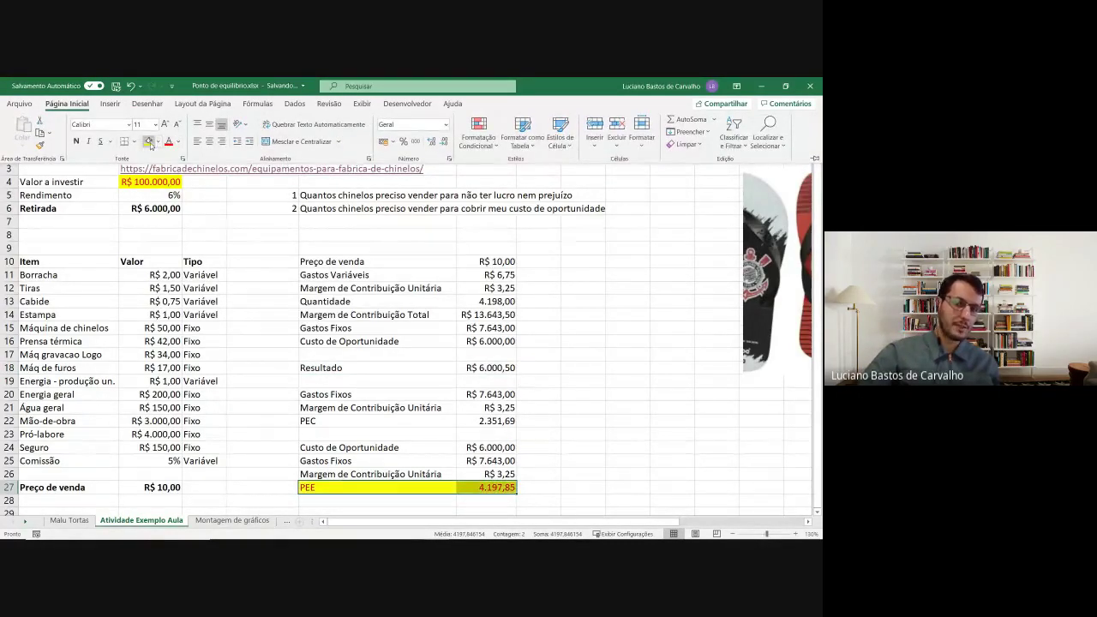
drag(330, 421, 479, 420)
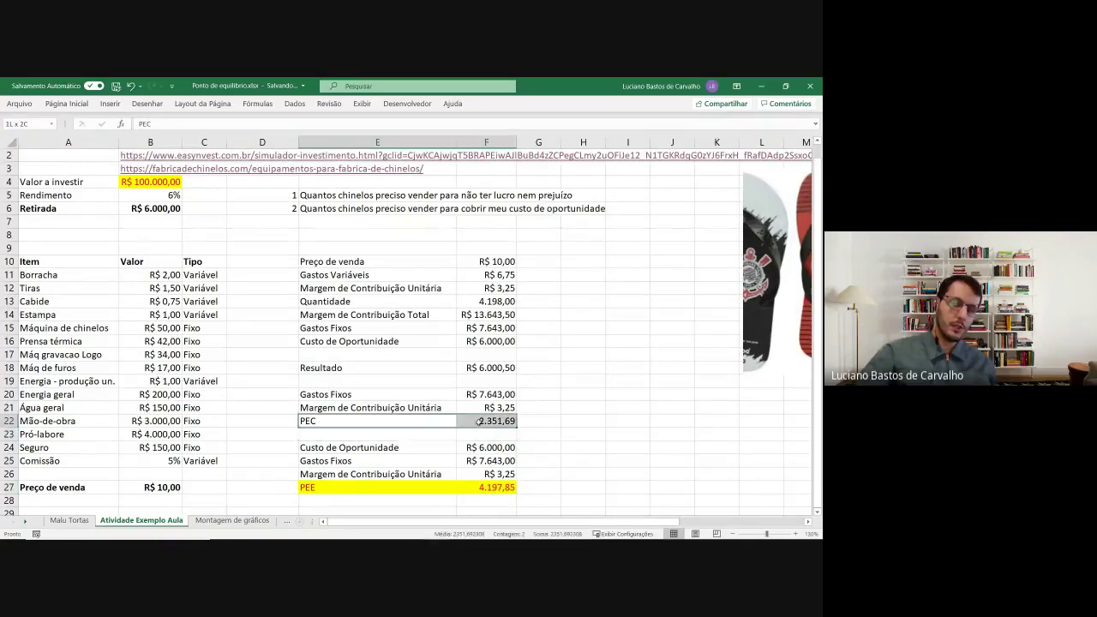
click(70, 103)
click(148, 143)
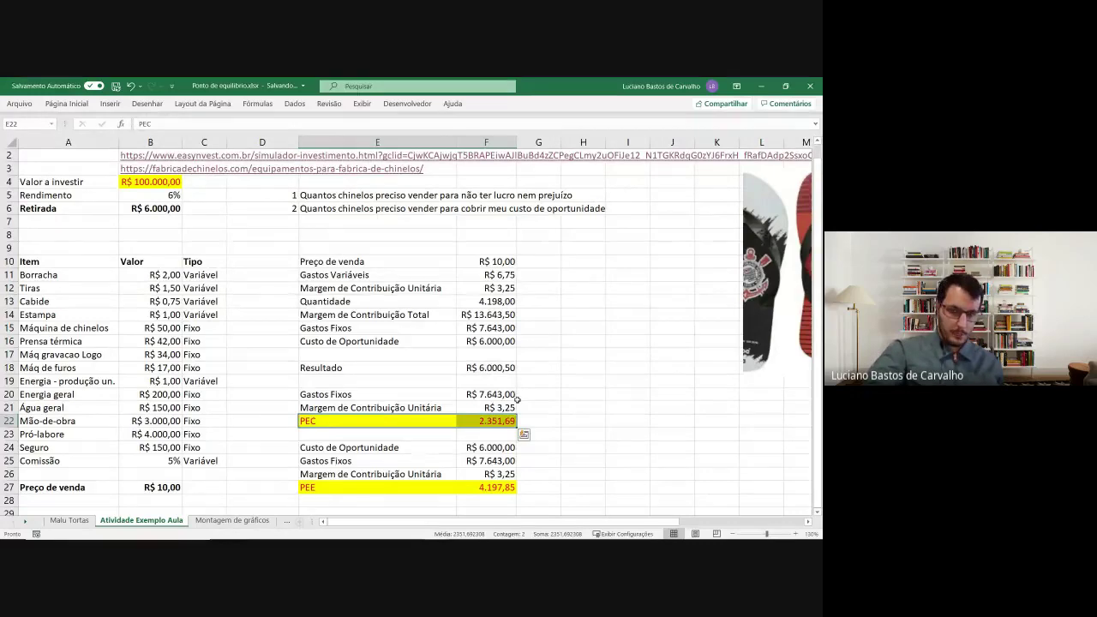
- Make the highlighted PEC row and PEE row bold
click(66, 103)
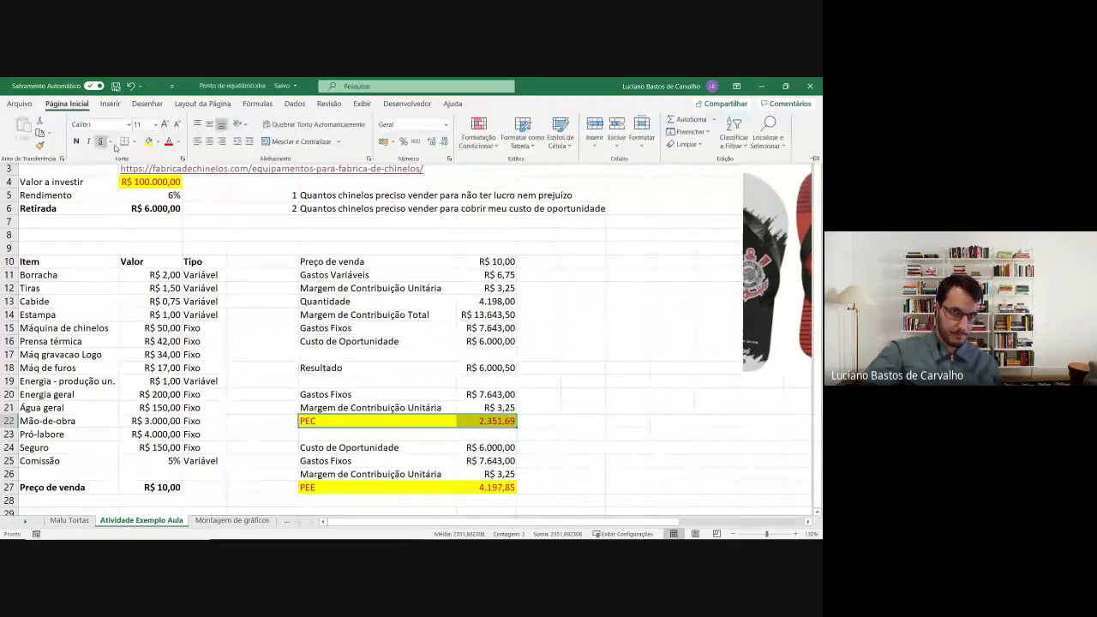
click(382, 478)
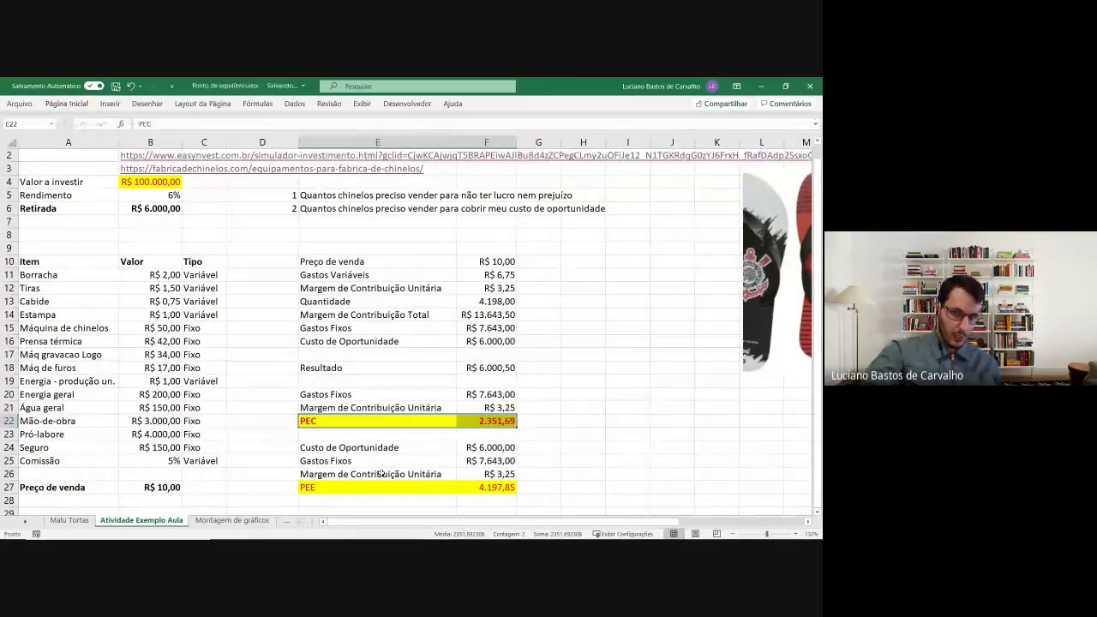
drag(377, 486, 492, 487)
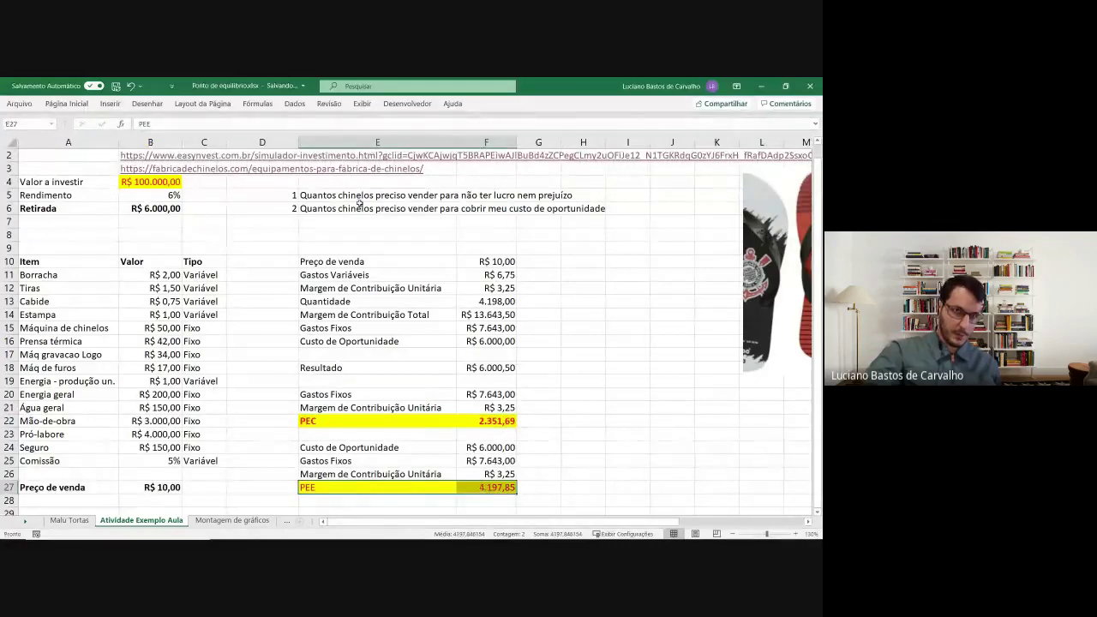
click(66, 103)
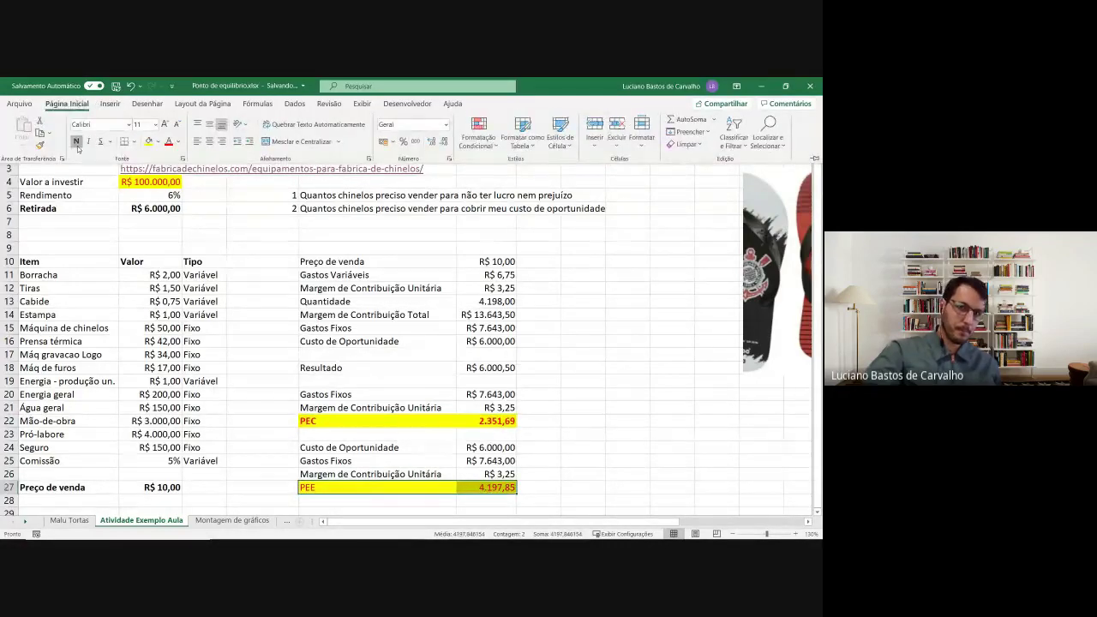
click(500, 368)
click(463, 356)
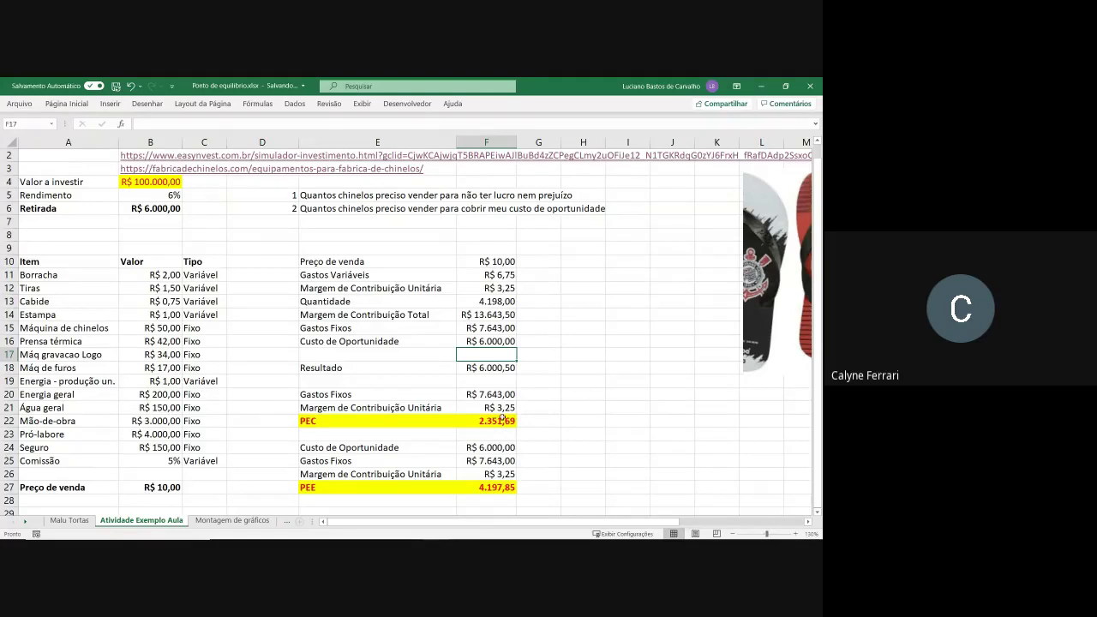
- Review the PEE formula in F27, the PEC row and the Valor a investir in B4
click(496, 489)
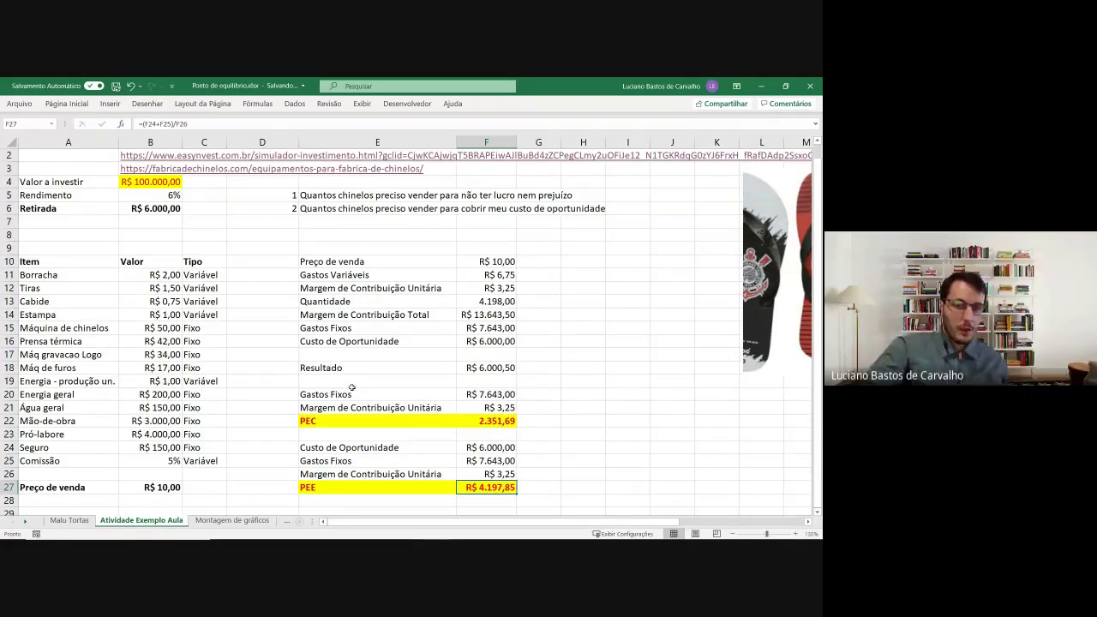
drag(326, 418, 489, 420)
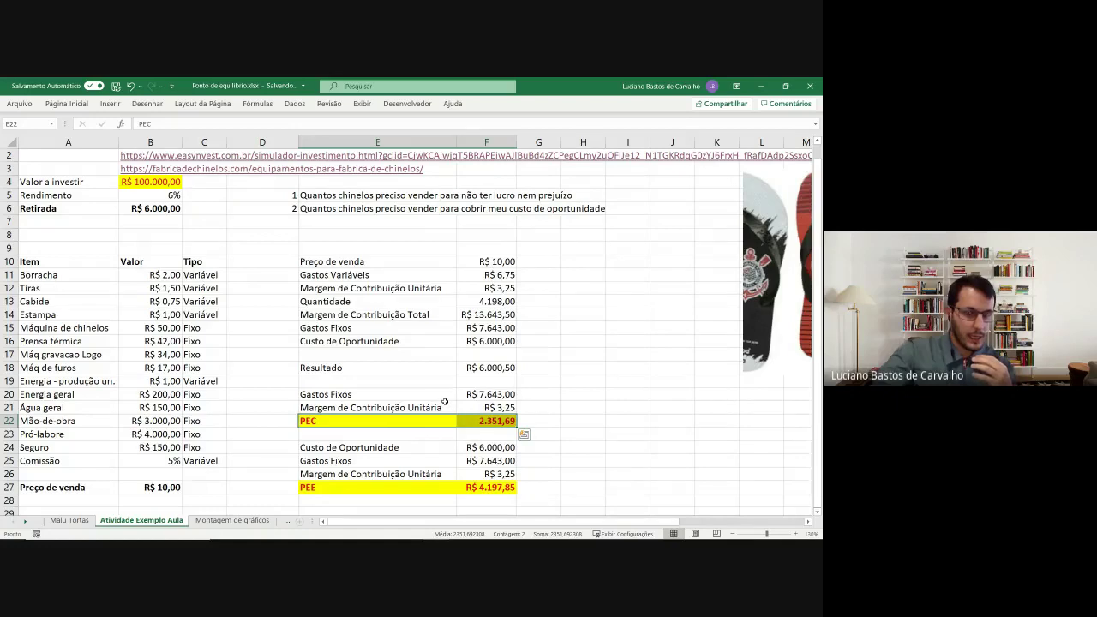
click(155, 183)
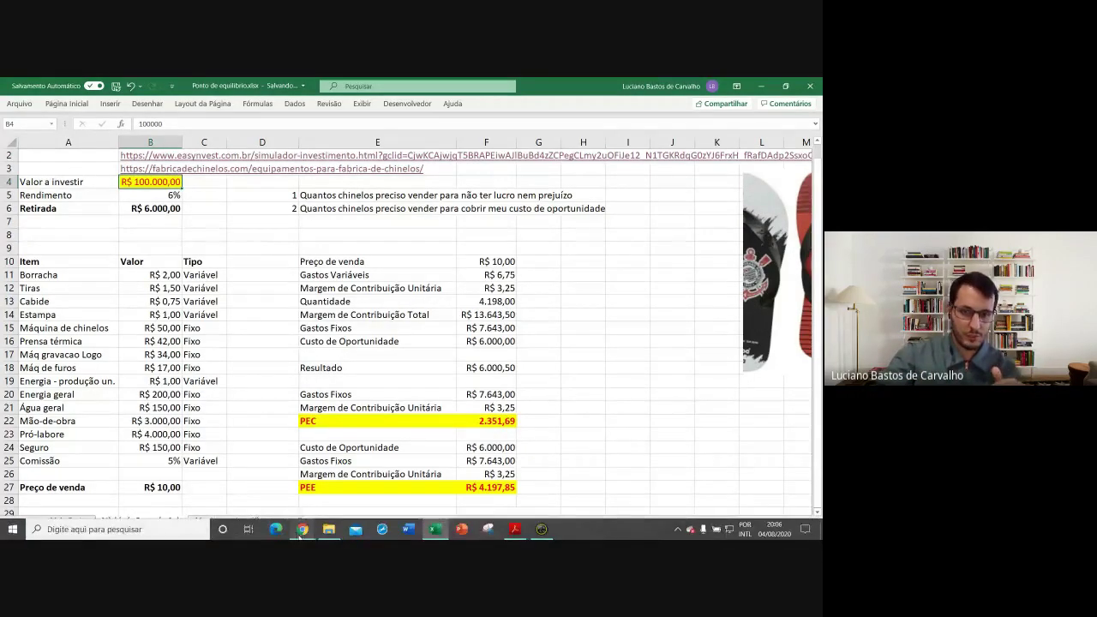
- Switch to Chrome and examine the Rendimento Bruto chart for R$ 100.000 over one year in the XP fixed-income simulator
mouse_move(302, 529)
click(201, 510)
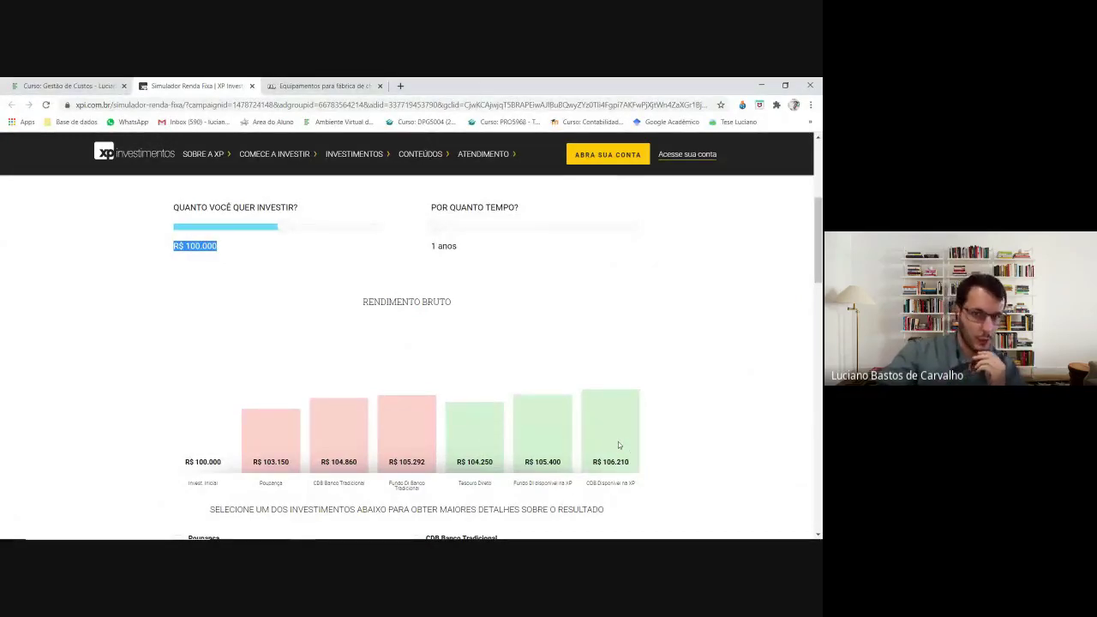
double_click(431, 302)
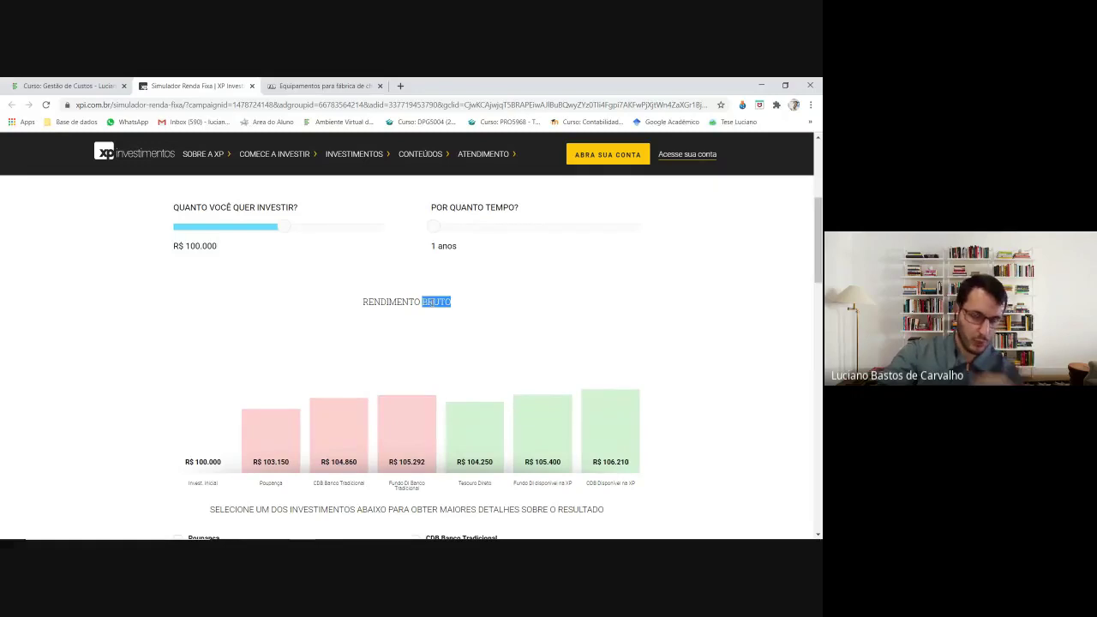
click(659, 364)
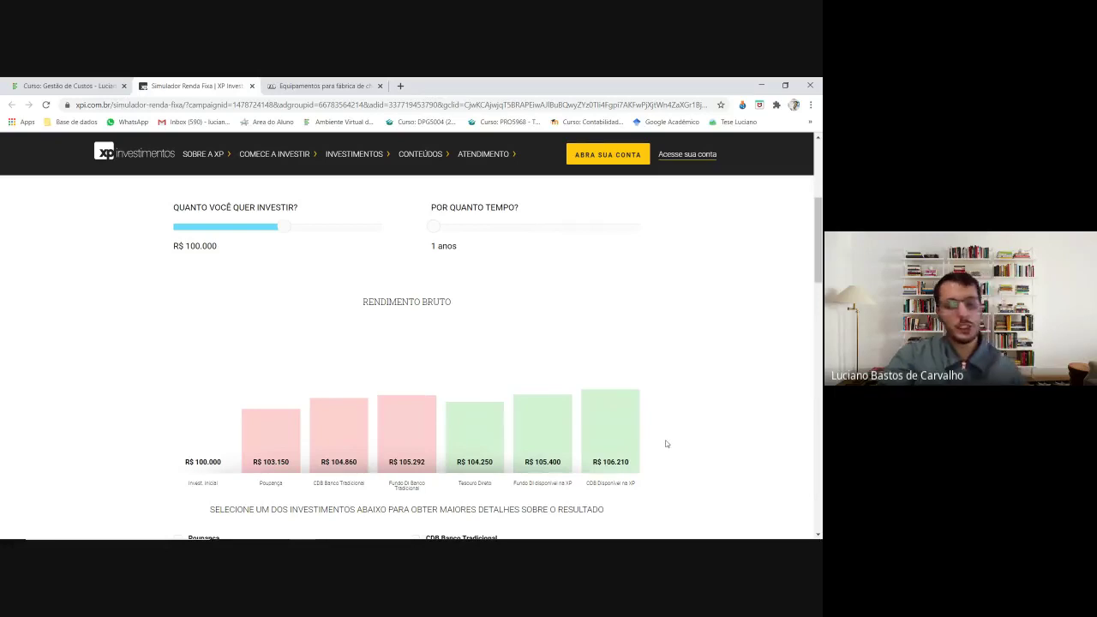
- Compare the Retirada in B6 of the Excel workbook with the yields in the XP simulator, ending back in Excel
key(alt+Tab)
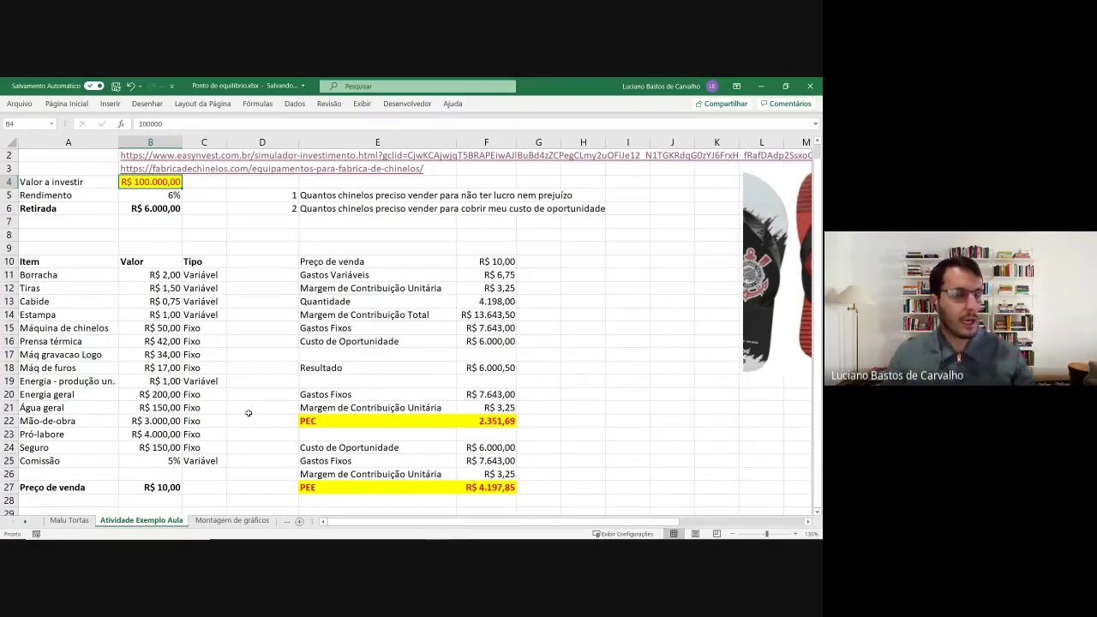
click(158, 211)
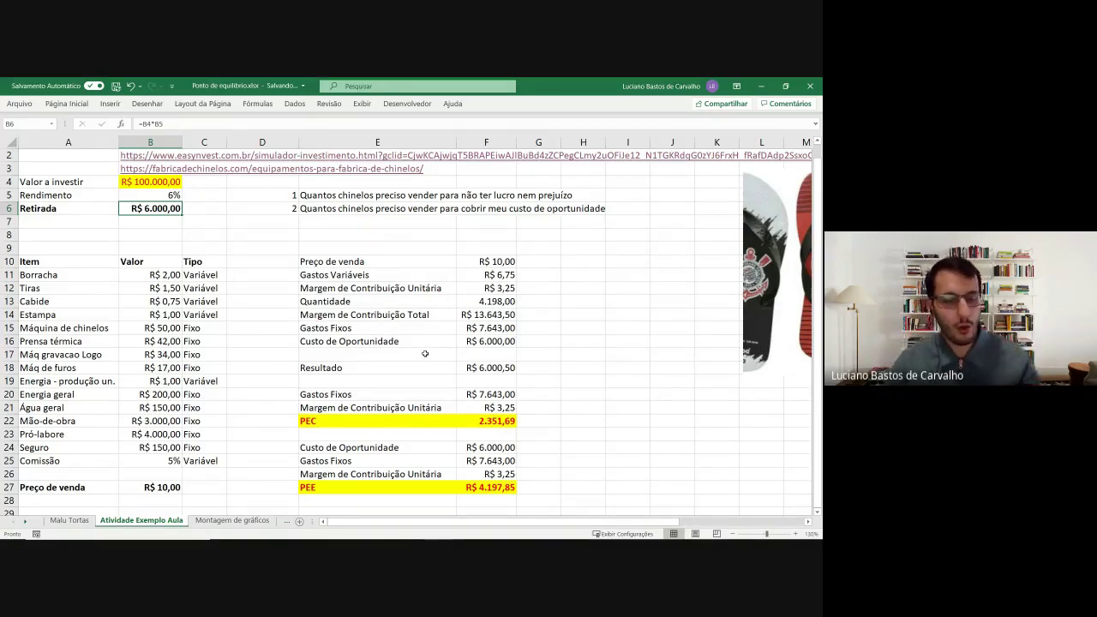
key(alt+Tab)
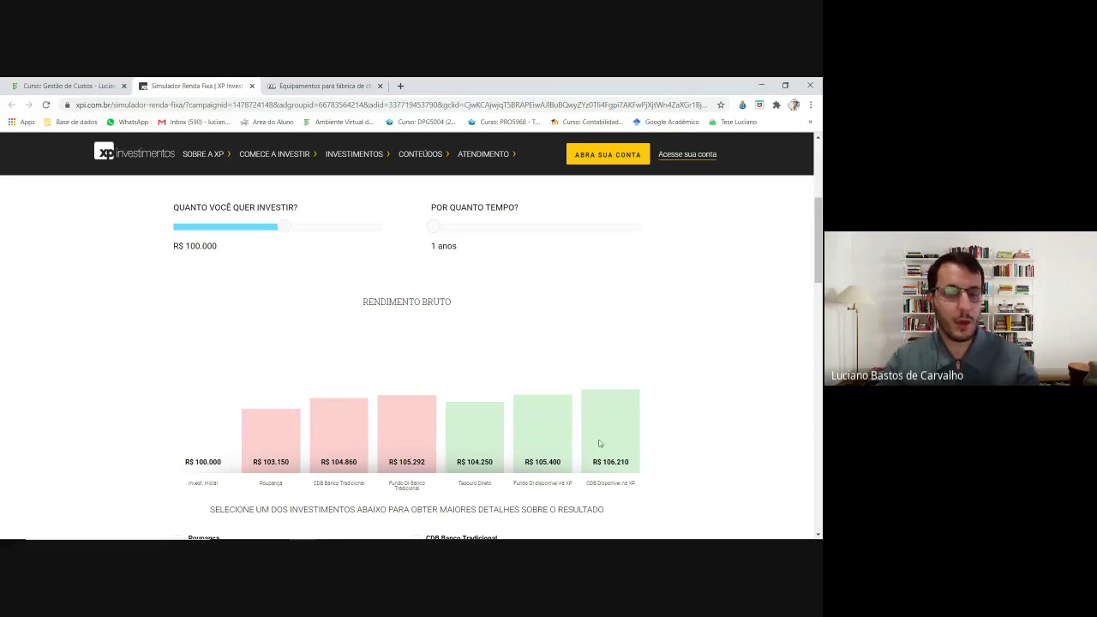
key(alt+Tab)
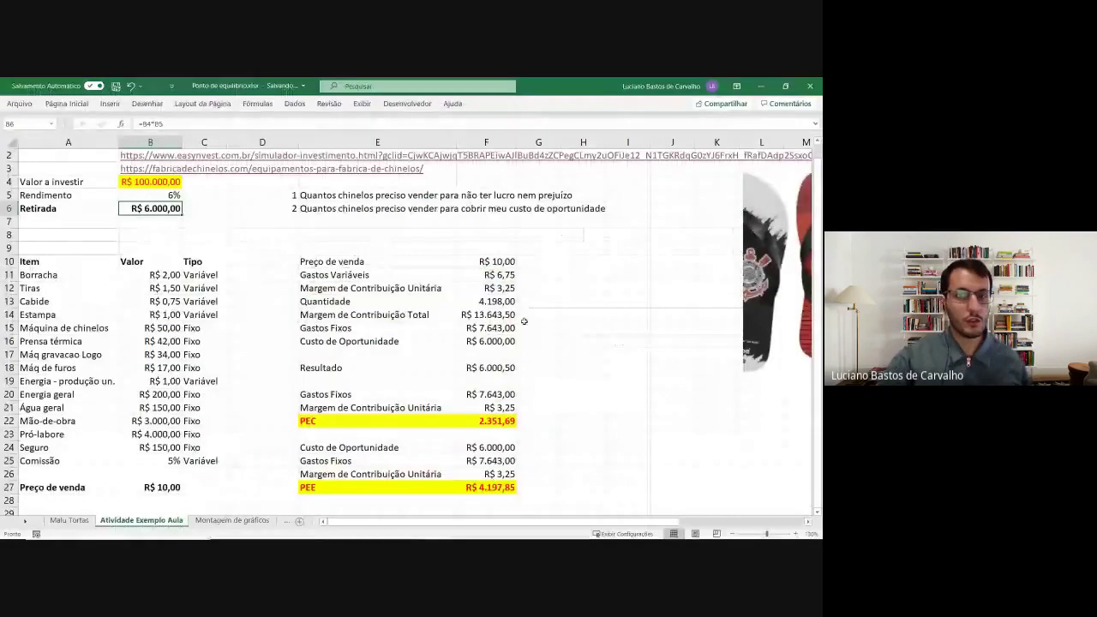
- Review the total contribution margin in row 14 against the Gastos Fixos and Custo de Oportunidade rows of the PEE block
click(371, 328)
drag(371, 314, 490, 314)
drag(366, 461, 494, 460)
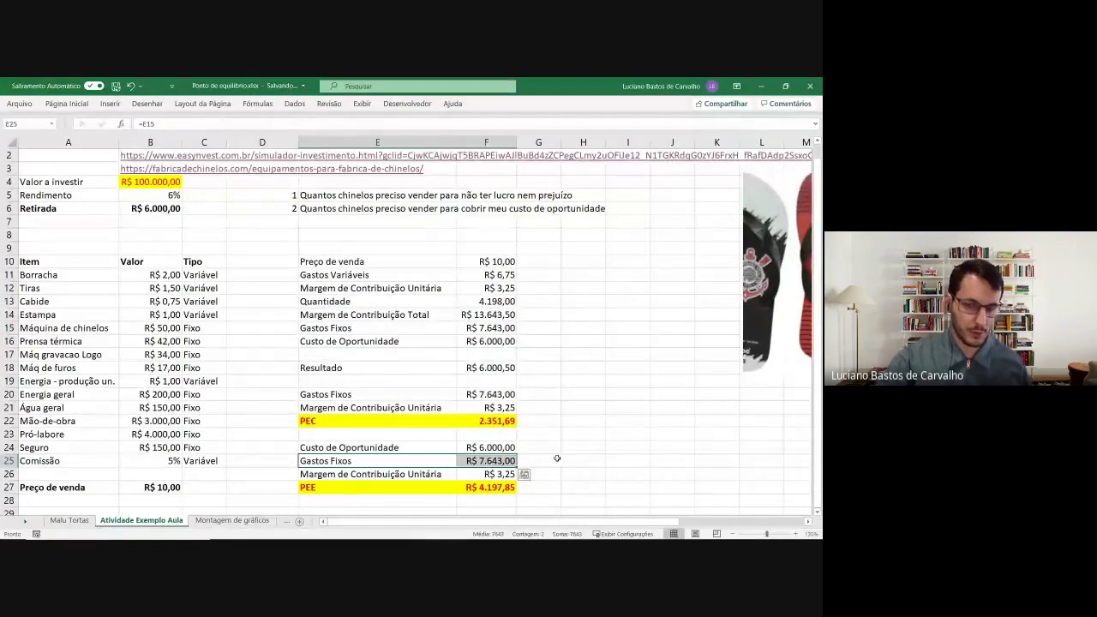
drag(360, 447, 495, 447)
click(548, 459)
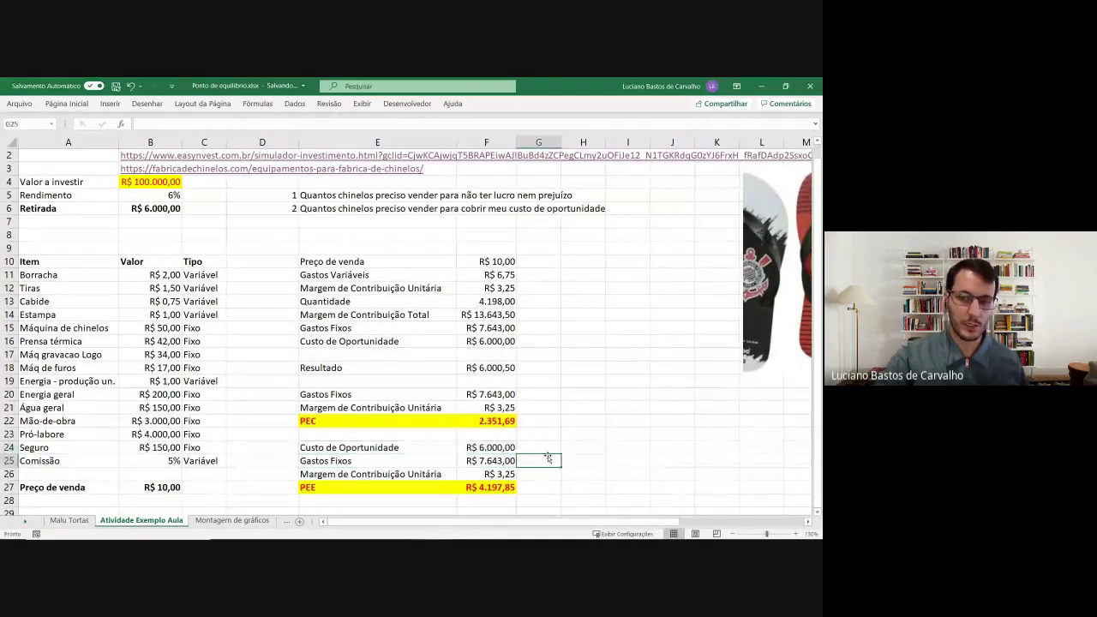
- Add the Gastos Fixos and Custo de Oportunidade of the PEE block in G25 with =F25+F24
text(=F25+F24)
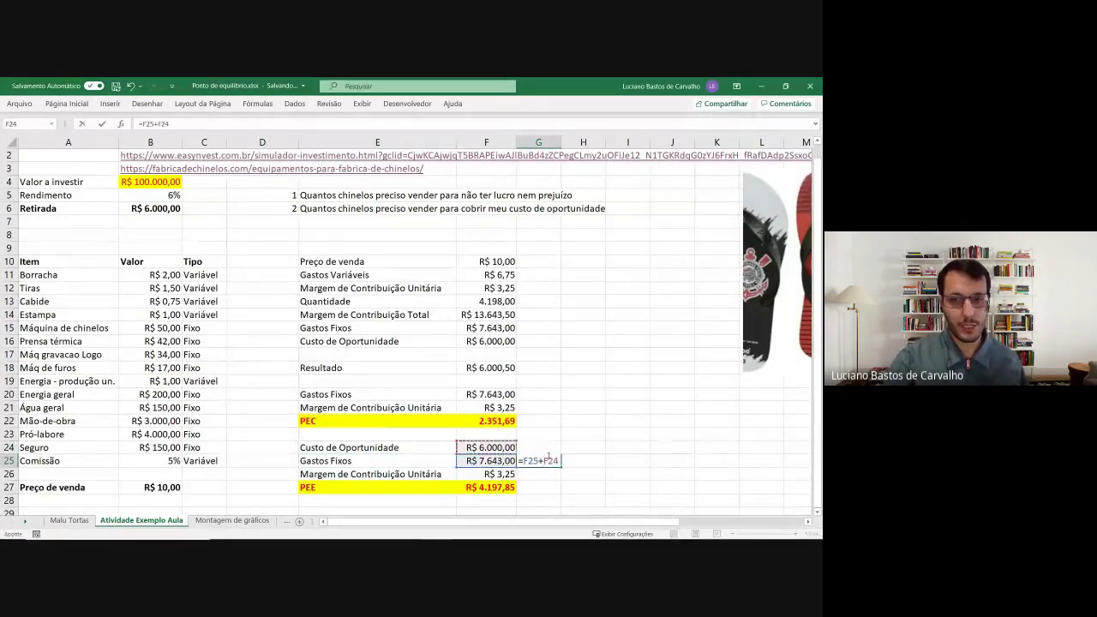
key(Return)
click(530, 460)
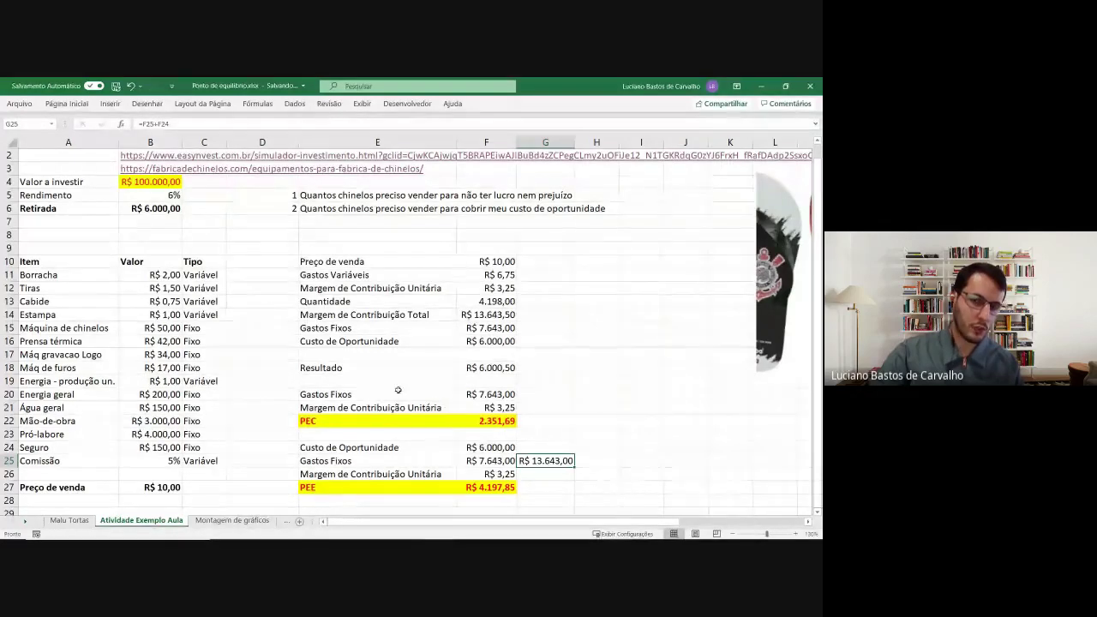
- Compare the Gastos Fixos and Custo de Oportunidade rows and their sum in G25 with the PEE and Quantidade values
drag(360, 394, 492, 396)
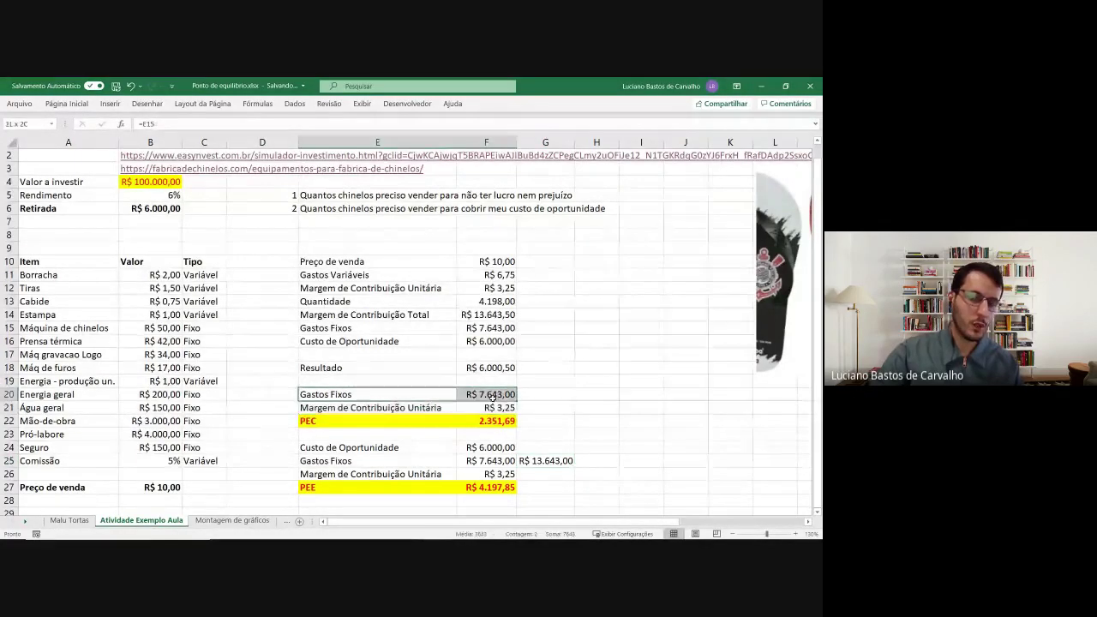
click(400, 460)
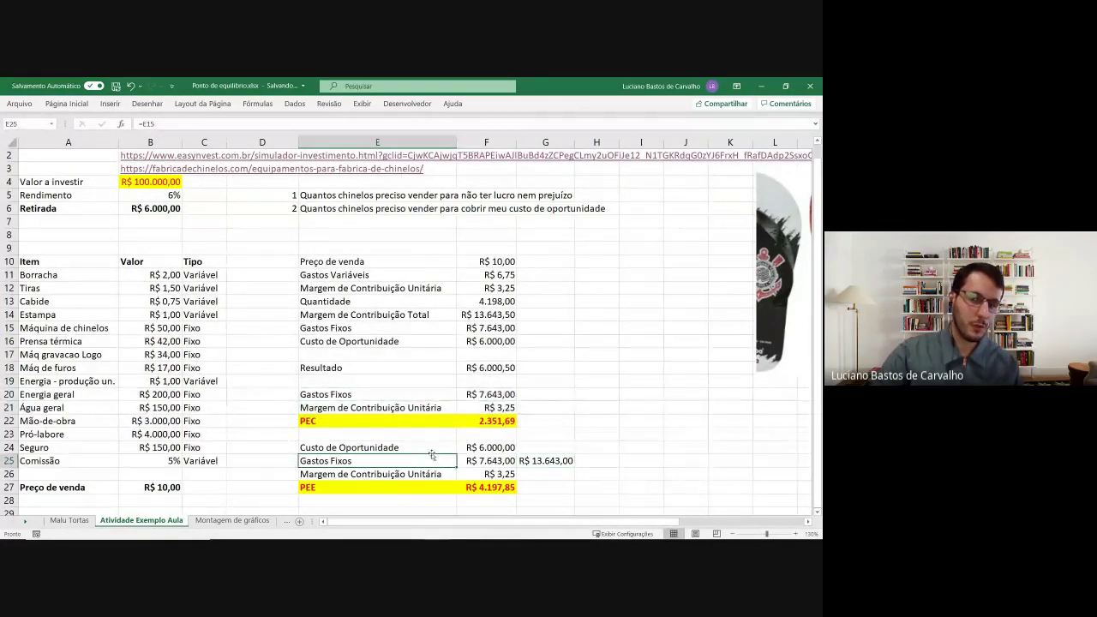
drag(433, 448, 507, 448)
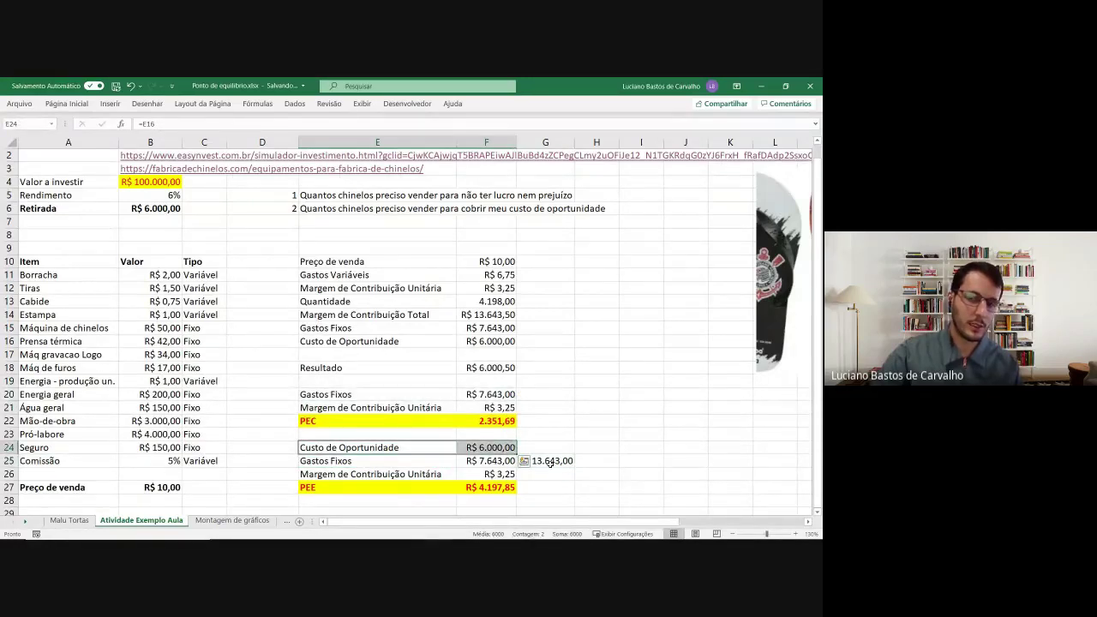
click(550, 463)
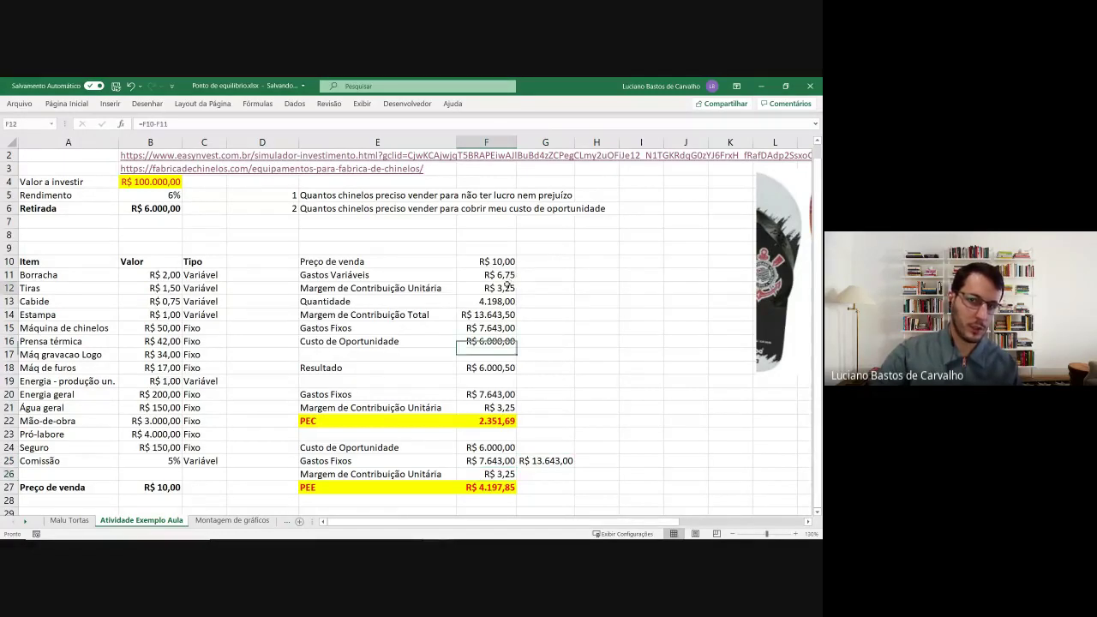
click(486, 487)
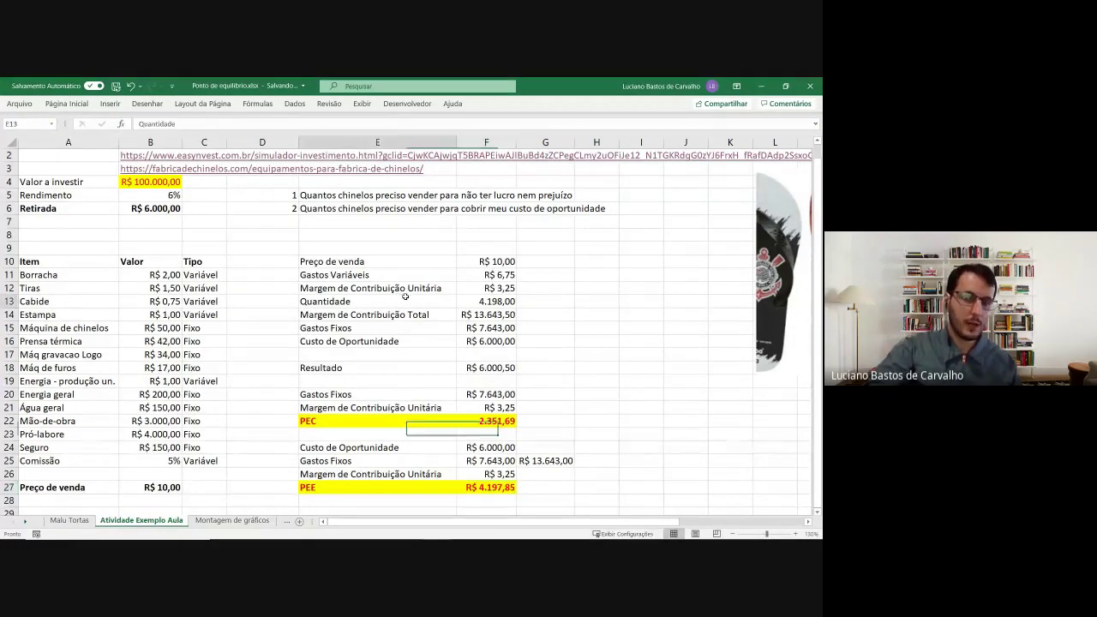
drag(398, 302, 489, 302)
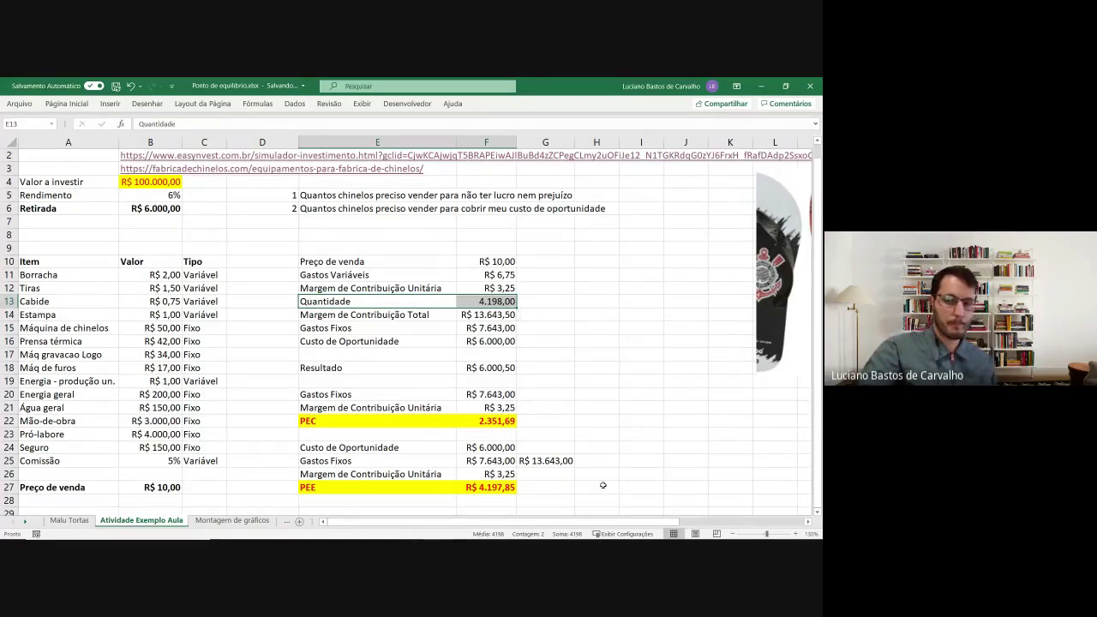
scroll(601, 470, down, 1)
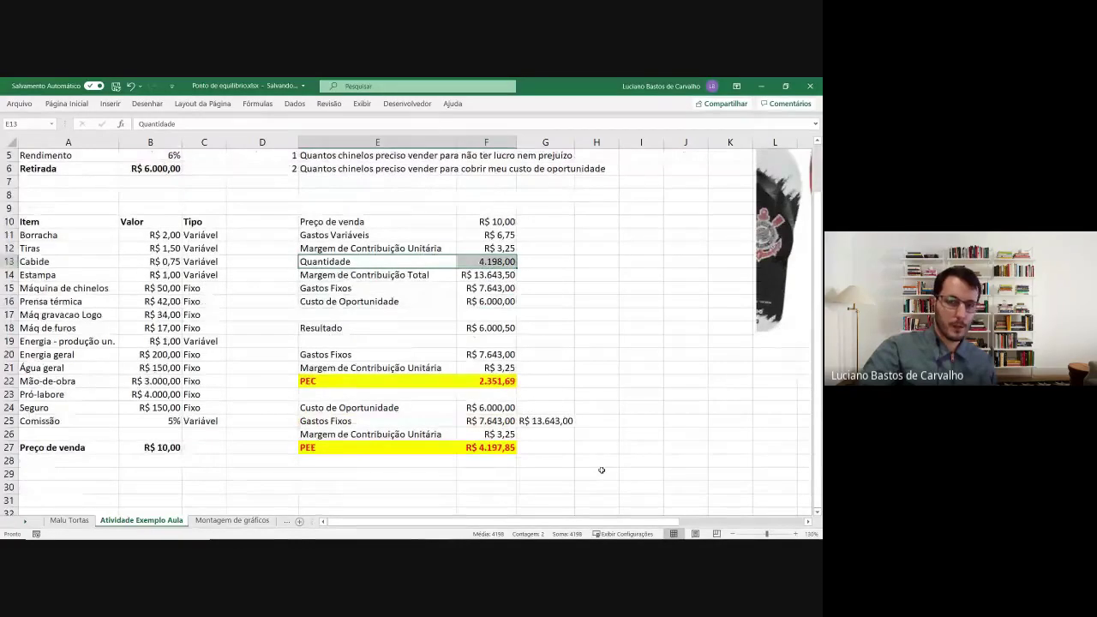
scroll(602, 468, up, 2)
scroll(602, 468, down, 1)
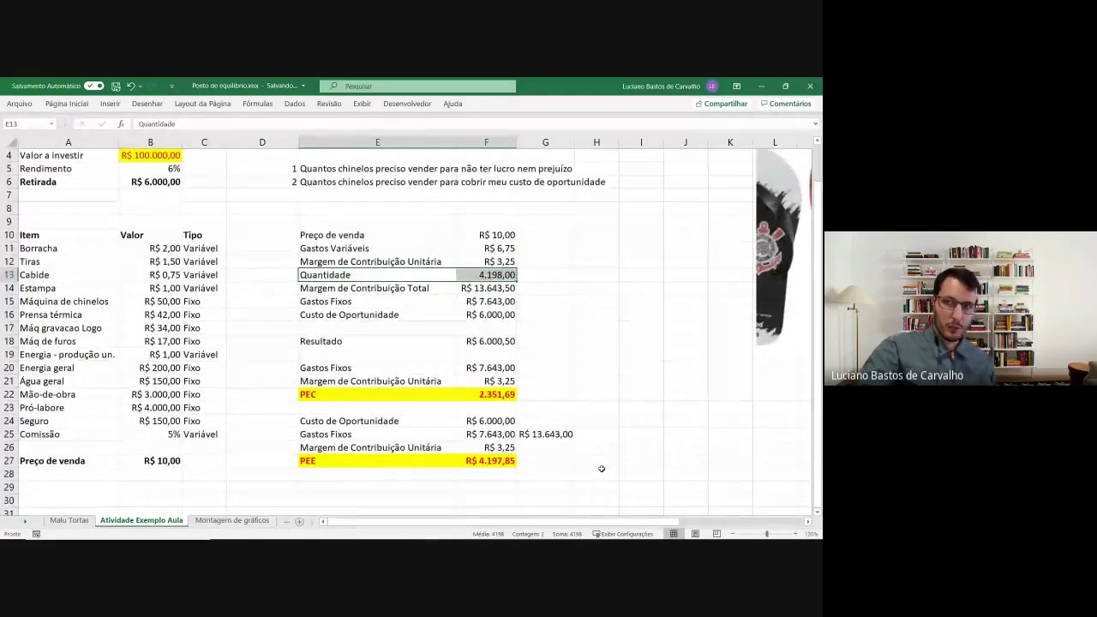
scroll(319, 409, up, 1)
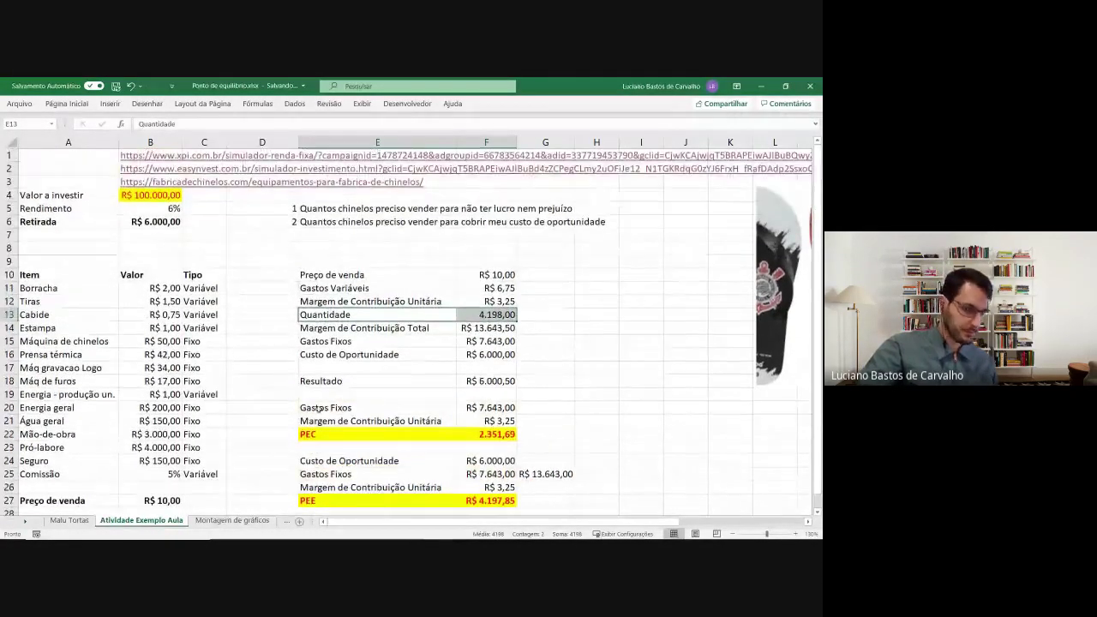
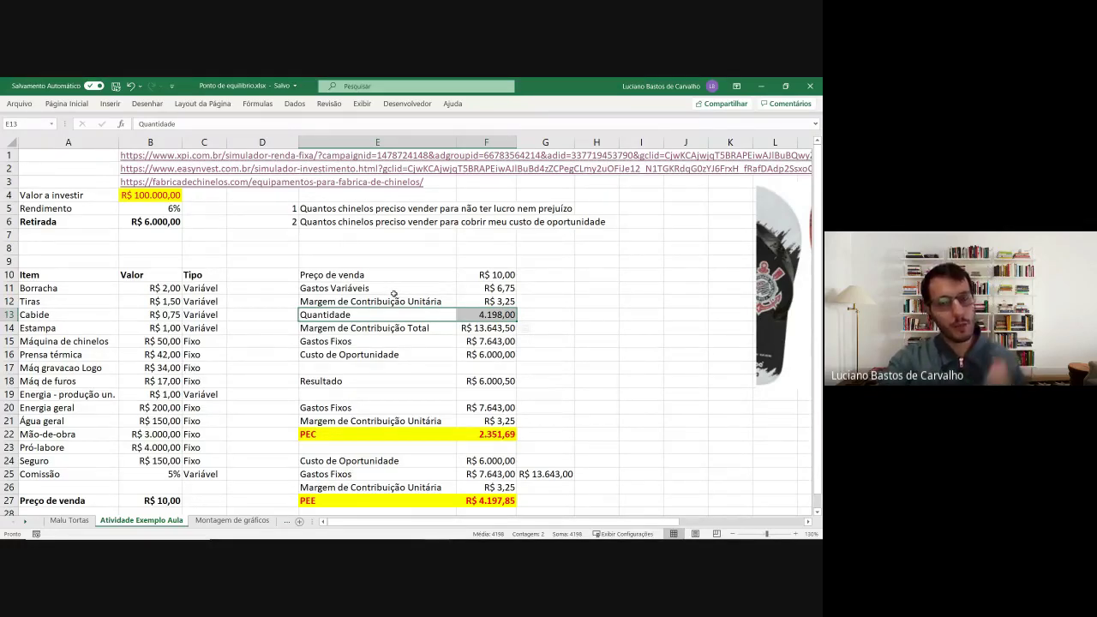
click(394, 293)
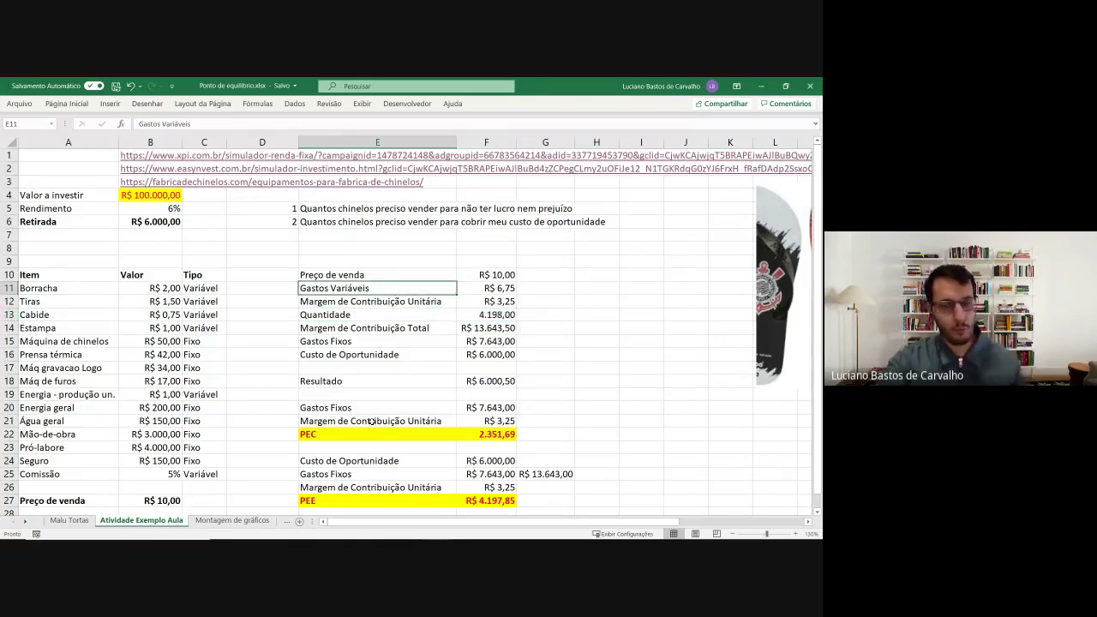
- Open the Montagem de gráficos sheet and fit the Custo Variável Total and Custo Total columns to their headers
click(232, 521)
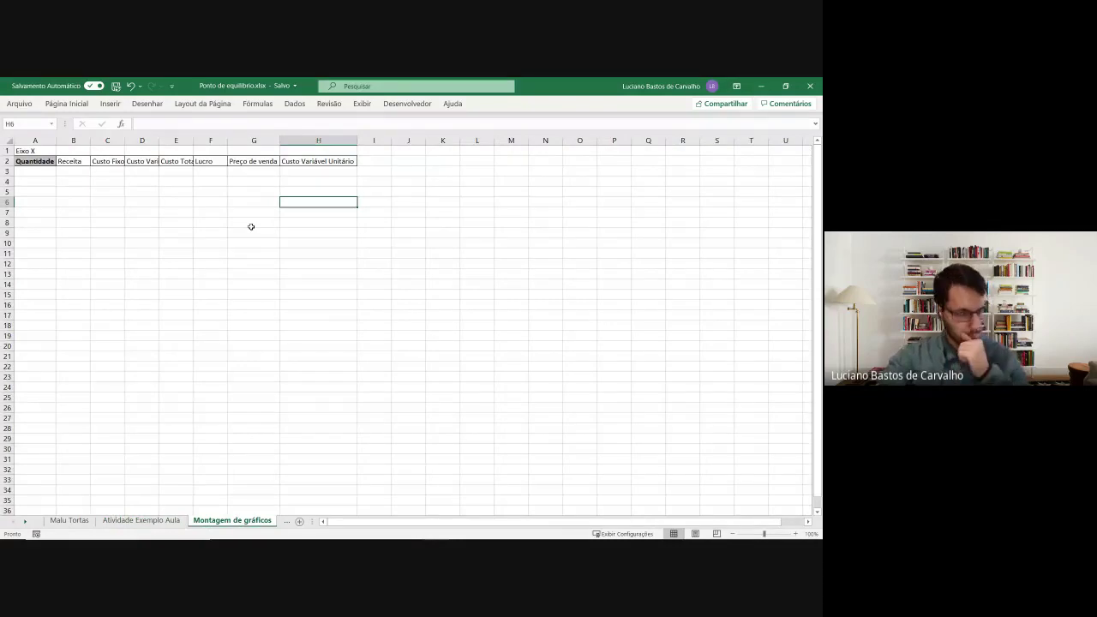
scroll(169, 203, up, 3)
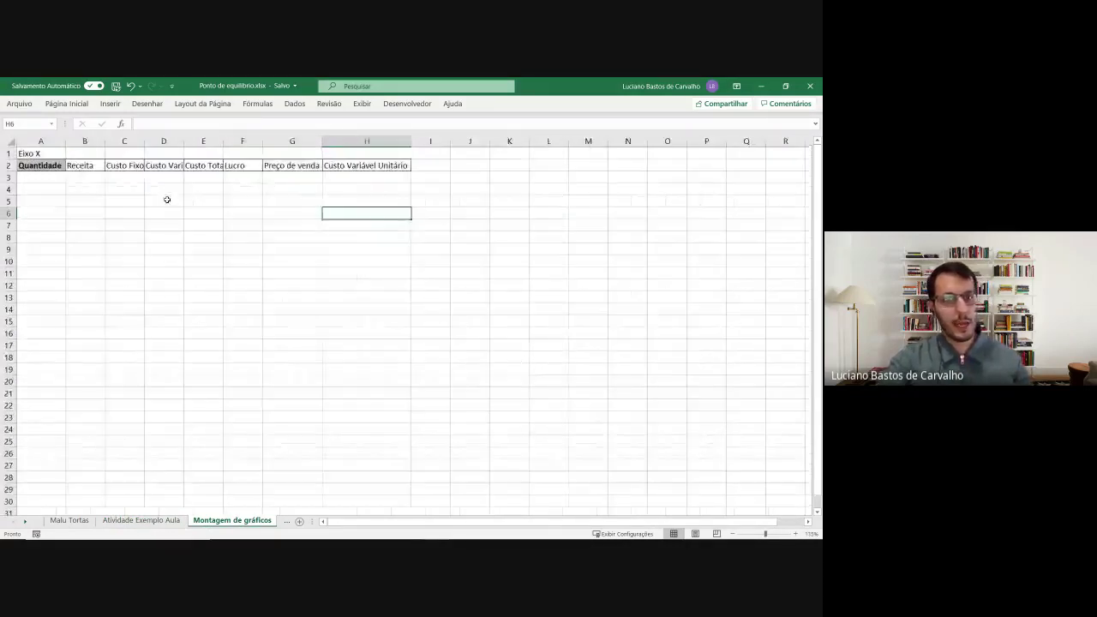
double_click(207, 145)
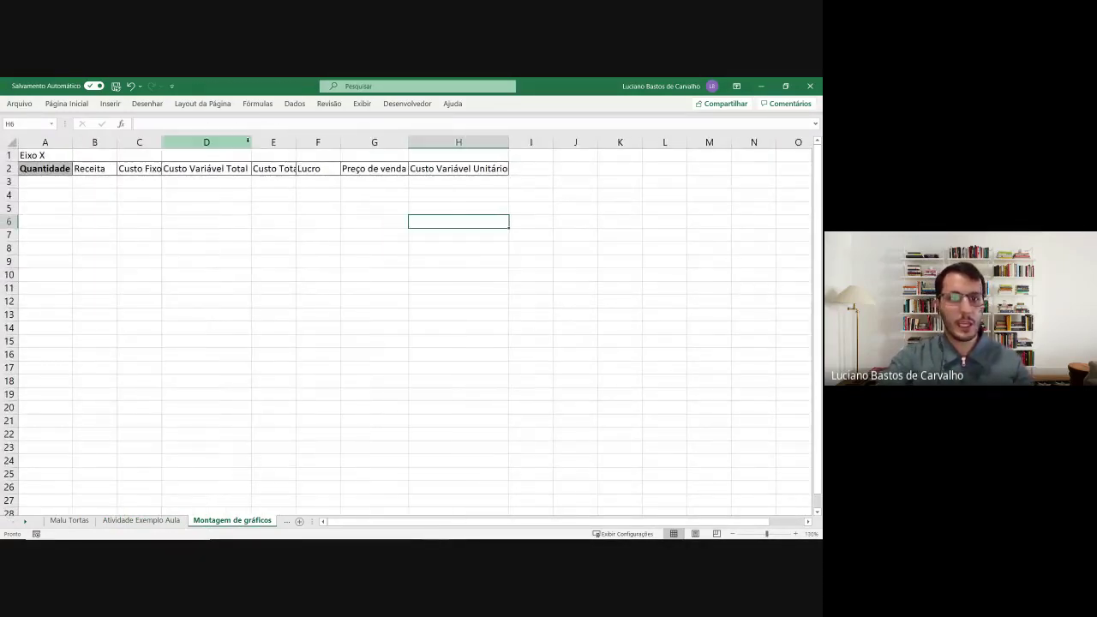
drag(294, 140, 292, 138)
double_click(293, 139)
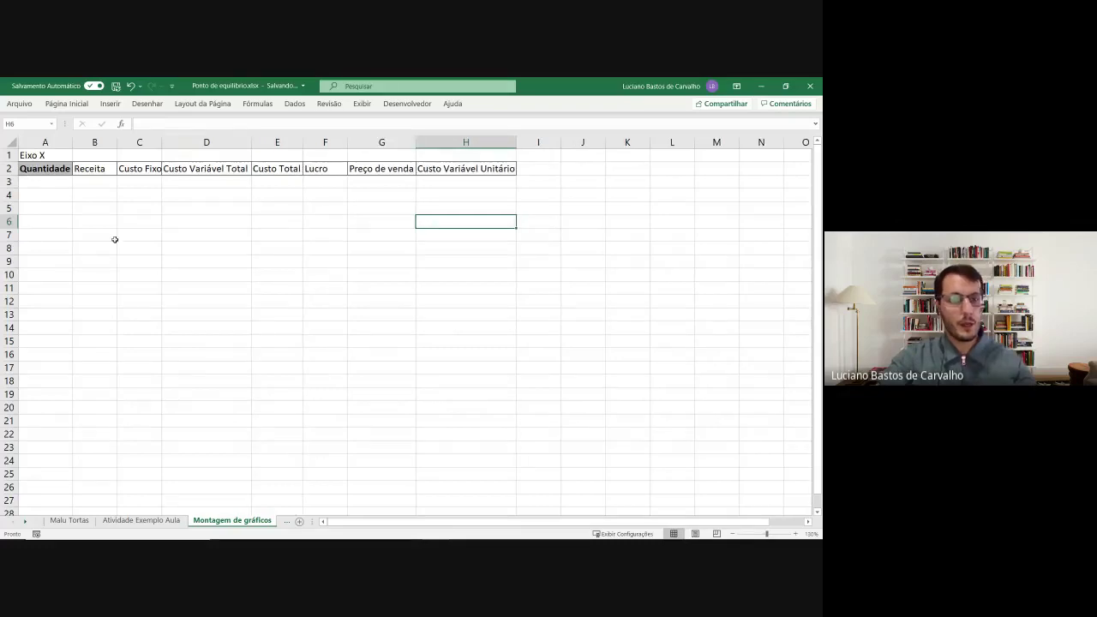
- Enter 0 as the first Quantidade in A3 and fit the Custo Fixo column to its header
click(60, 182)
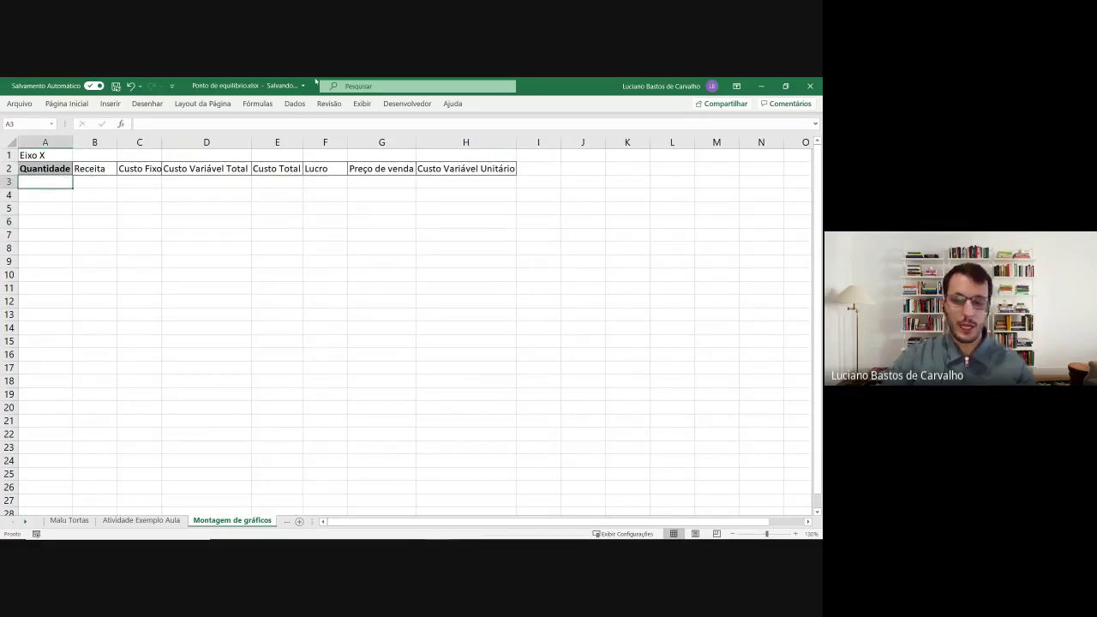
text(0)
key(Return)
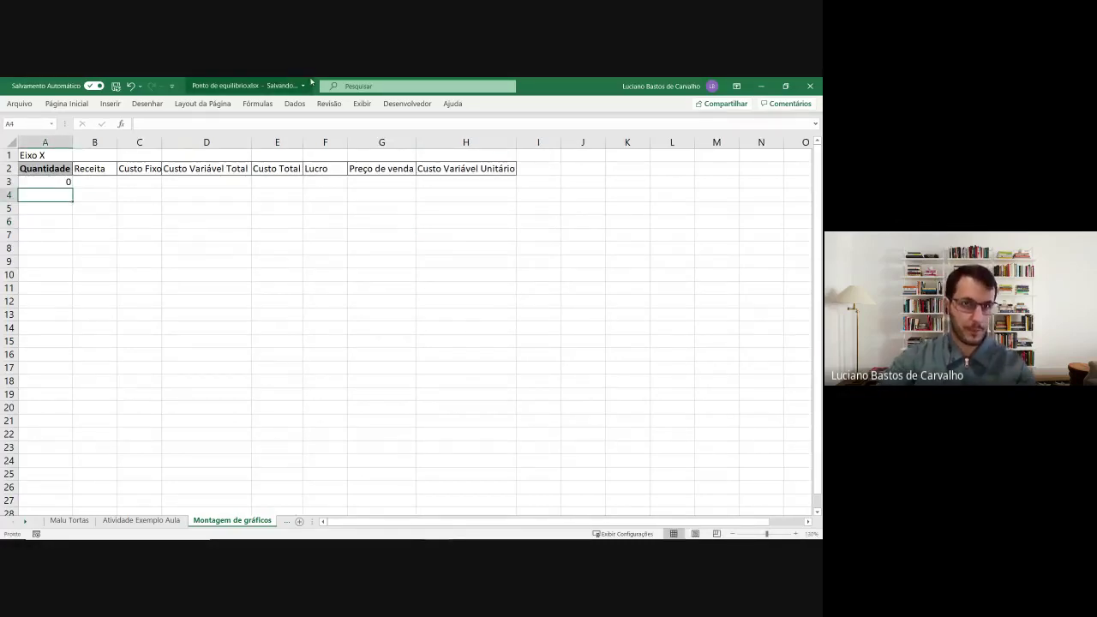
double_click(165, 142)
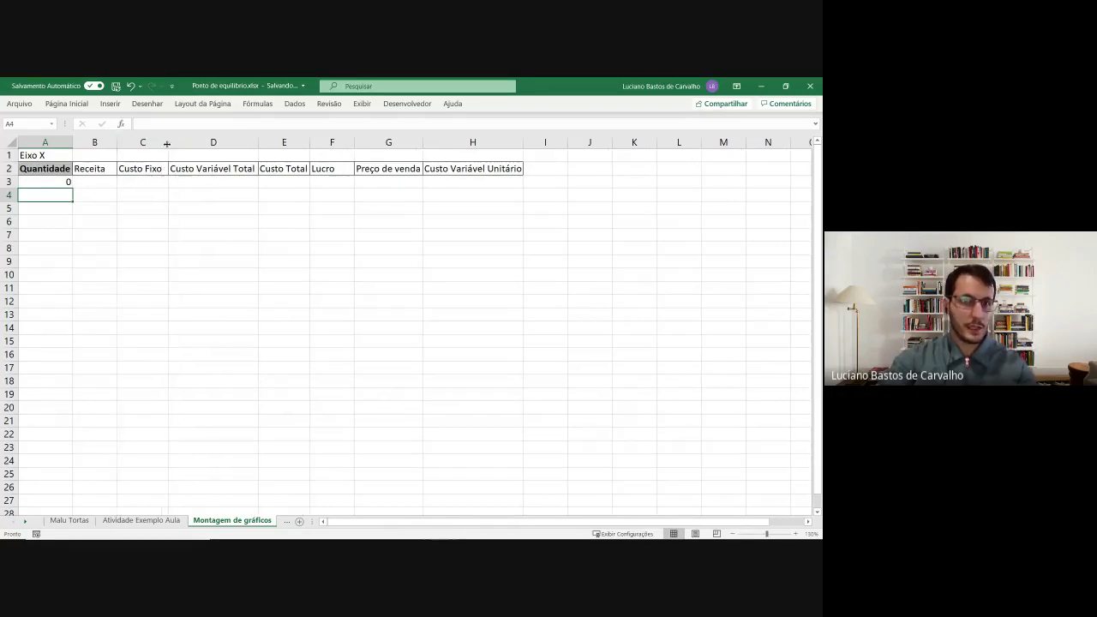
- Review the row 2 headers from Custo Variável Total through Custo Variável Unitário
click(209, 178)
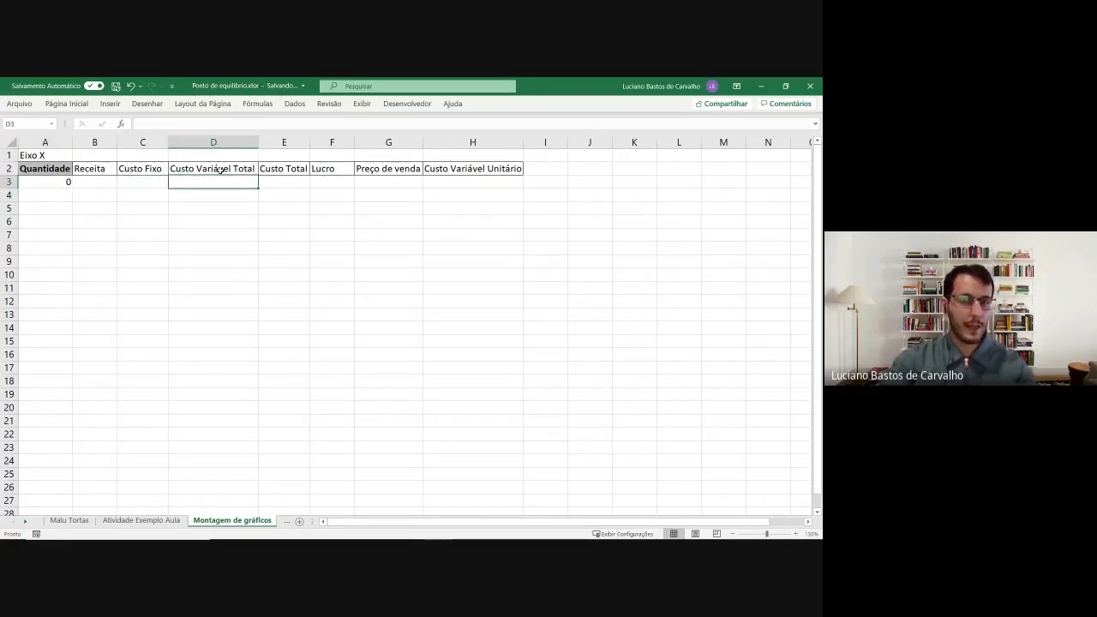
click(220, 170)
click(291, 166)
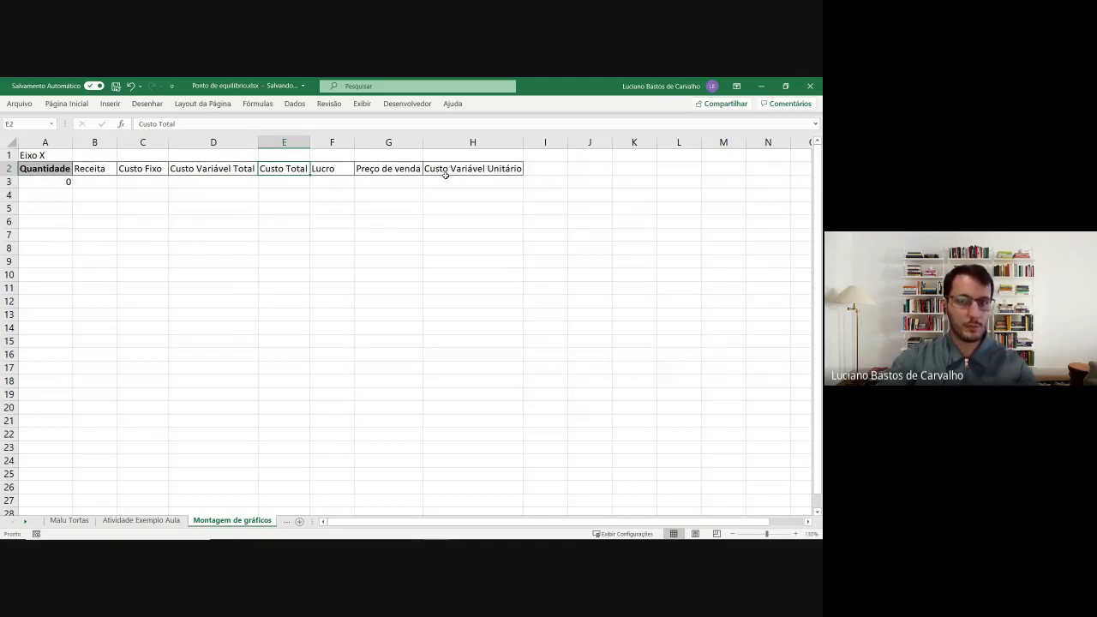
click(316, 169)
click(406, 169)
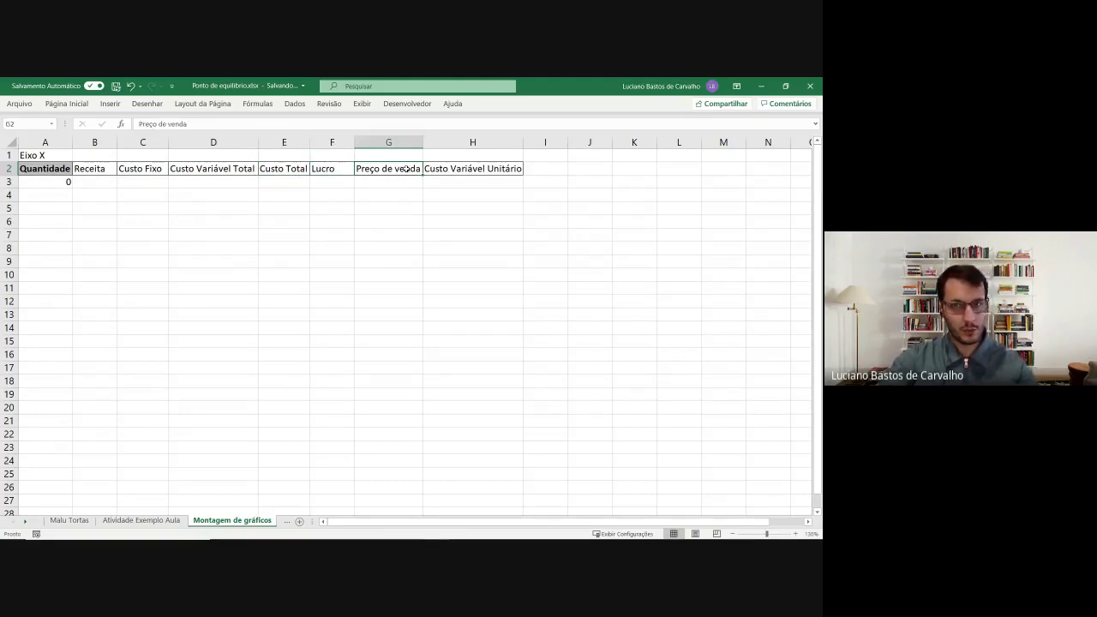
click(488, 170)
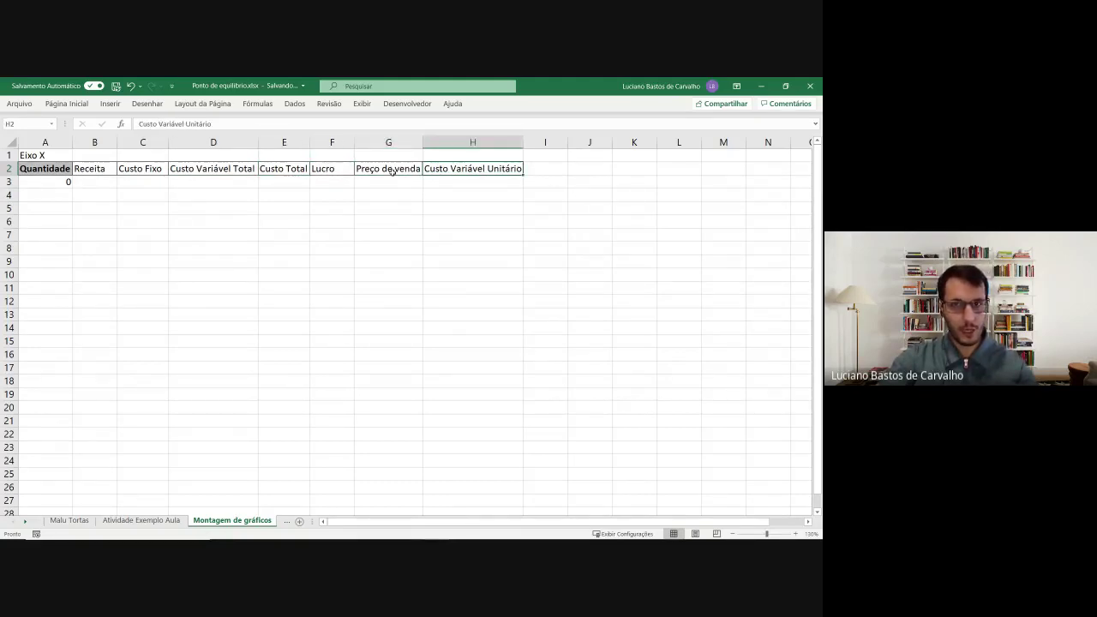
- Fill the Preço de venda and Custo Variável Unitário headers in G2:H2 with grey
drag(373, 170, 39, 168)
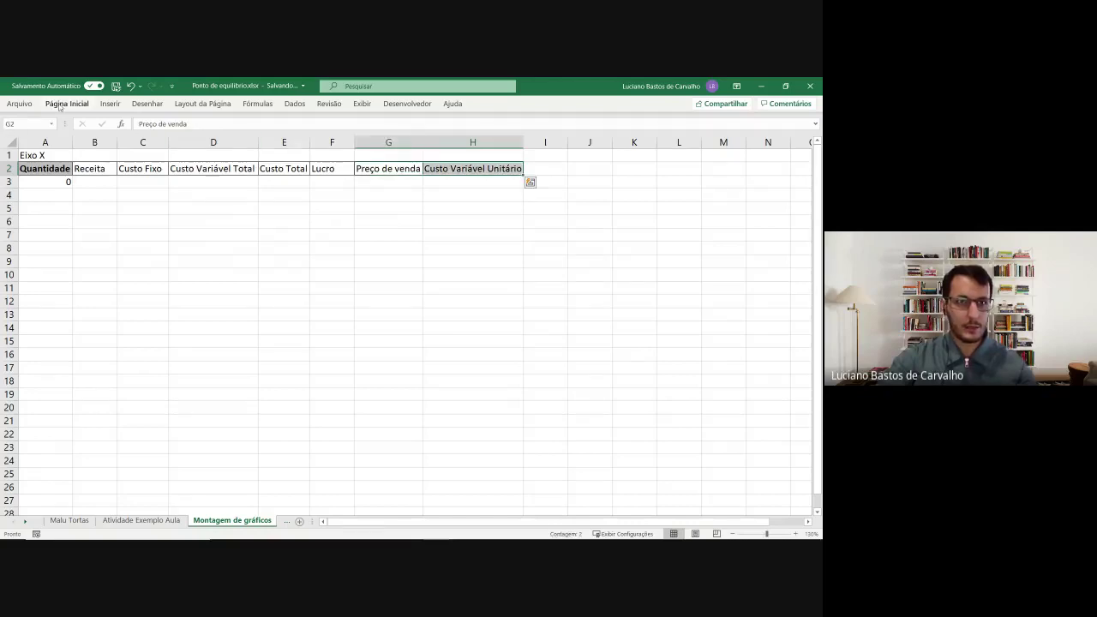
click(67, 104)
click(157, 142)
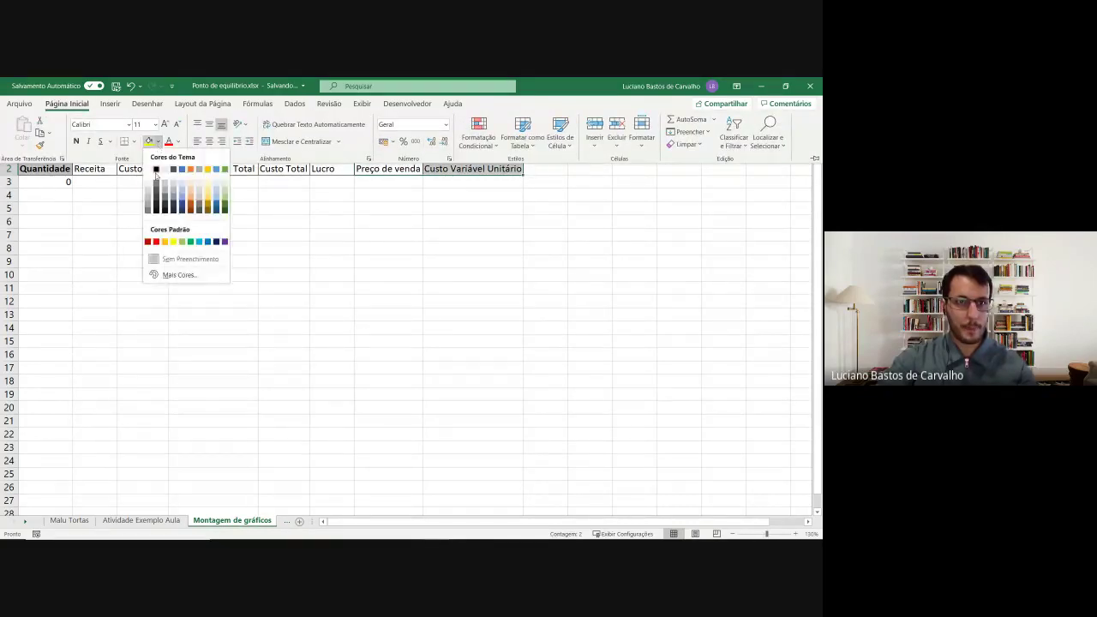
click(146, 194)
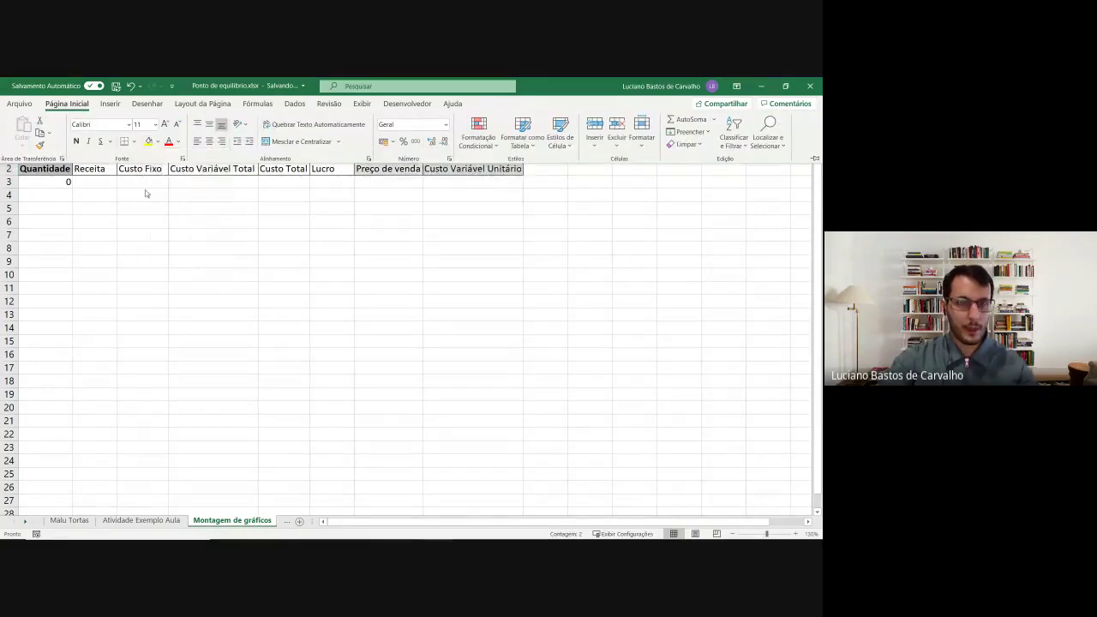
- Link the Preço de venda in G3 to the sale price on the Atividade Exemplo Aula sheet
click(405, 184)
text(=)
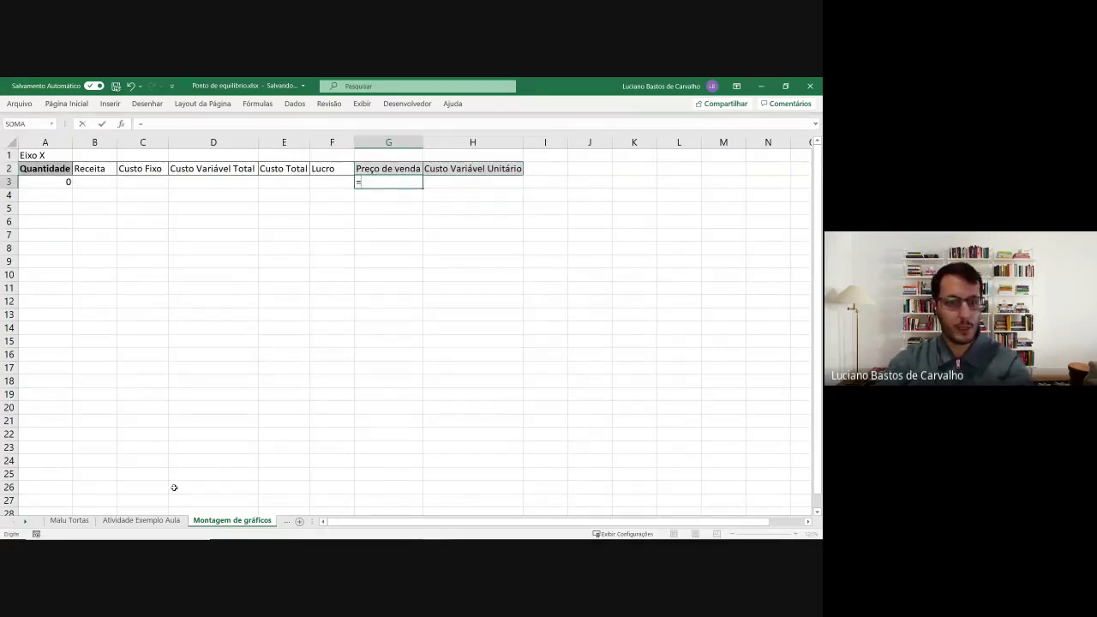
click(171, 521)
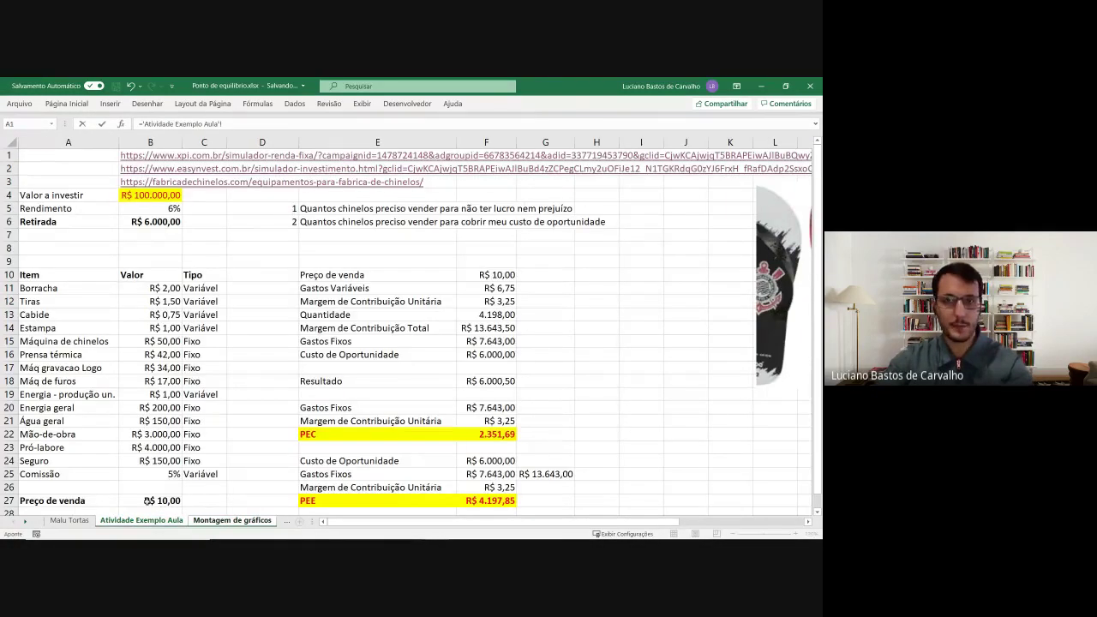
click(232, 520)
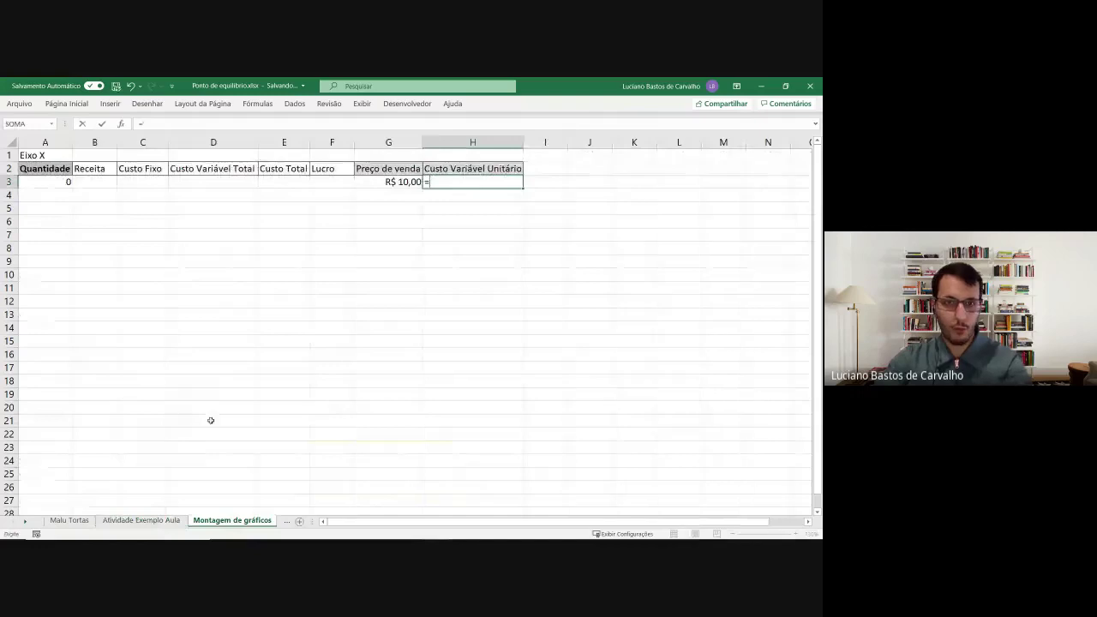
- Link the Custo Variável Unitário in H3 to cell F12 of the Atividade Exemplo Aula sheet
click(135, 521)
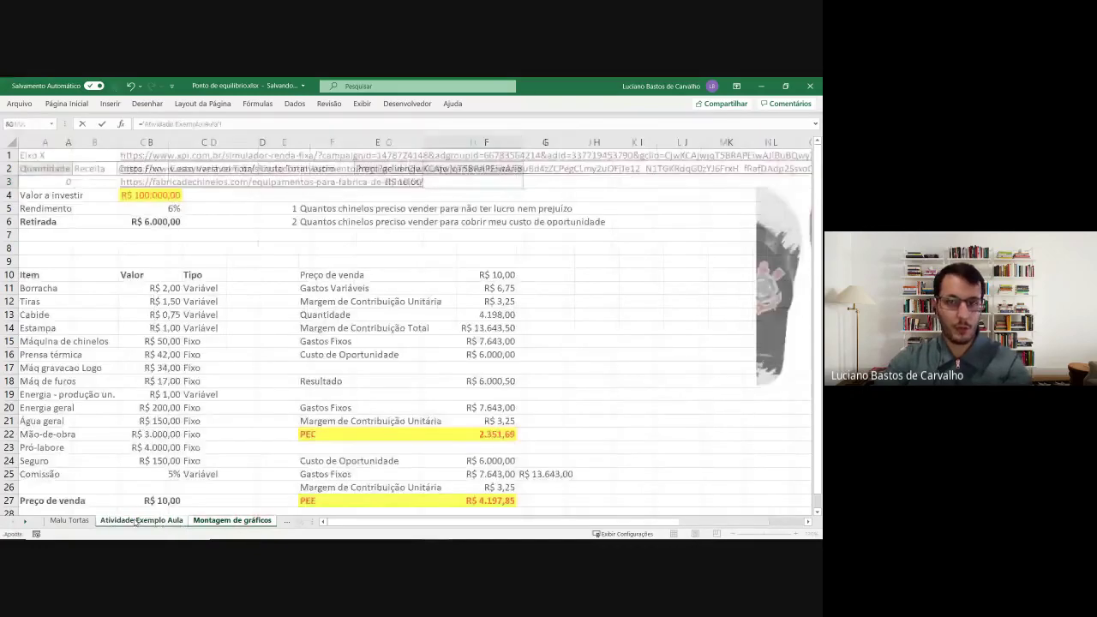
click(505, 307)
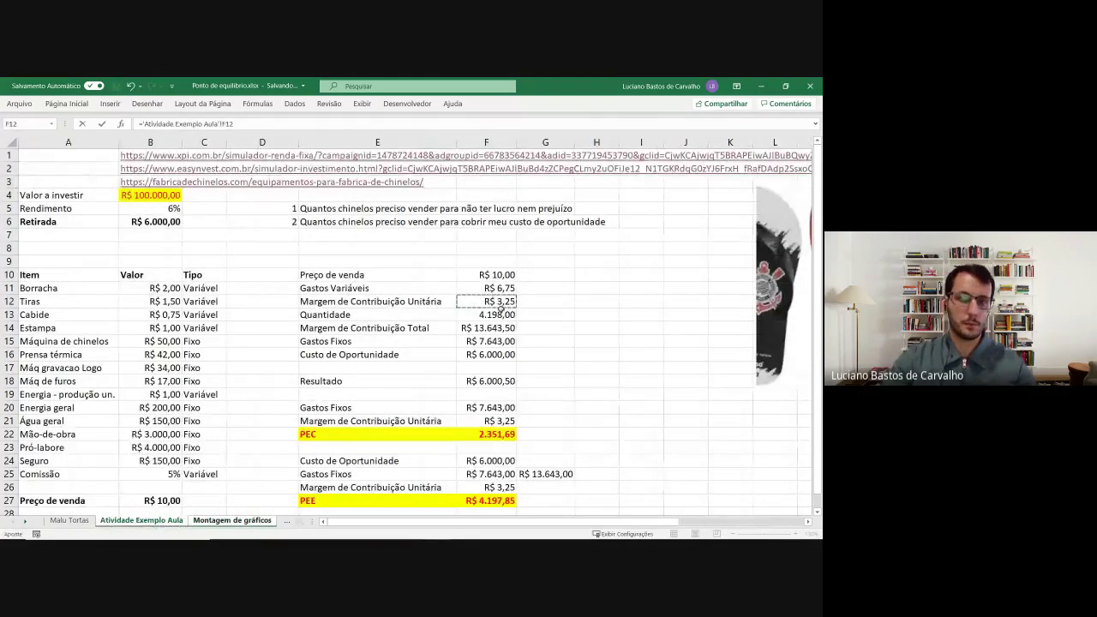
key(Return)
- Calculate the Receita in B3 as quantity times sale price with the formula =A3*G3
key(Left)
key(Left)
key(Left)
key(Left)
key(Left)
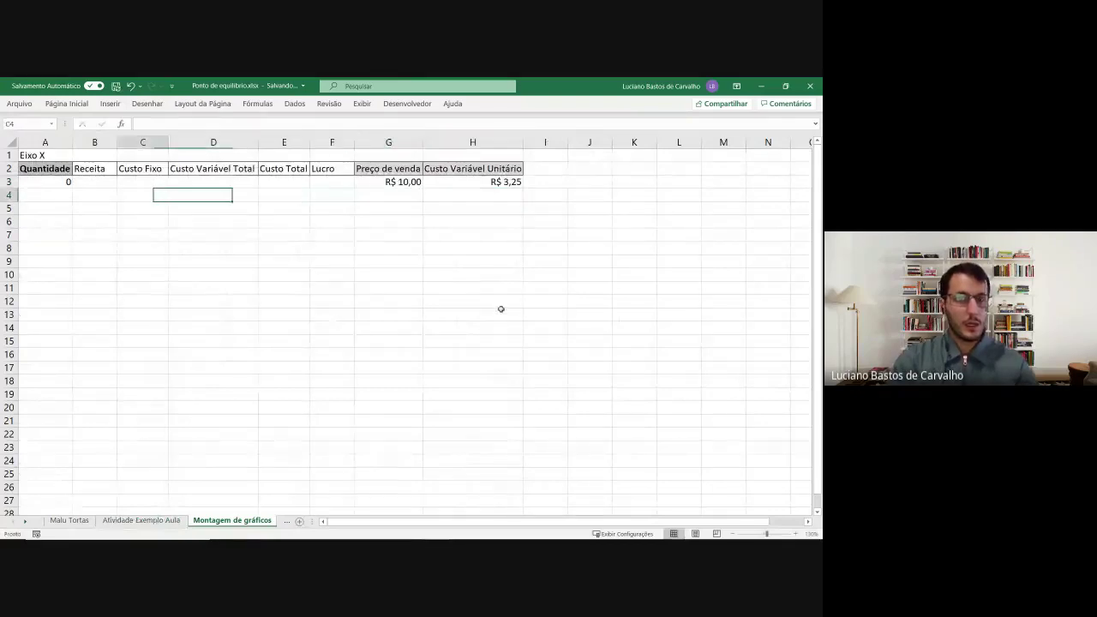
key(Left)
key(Up)
text(=)
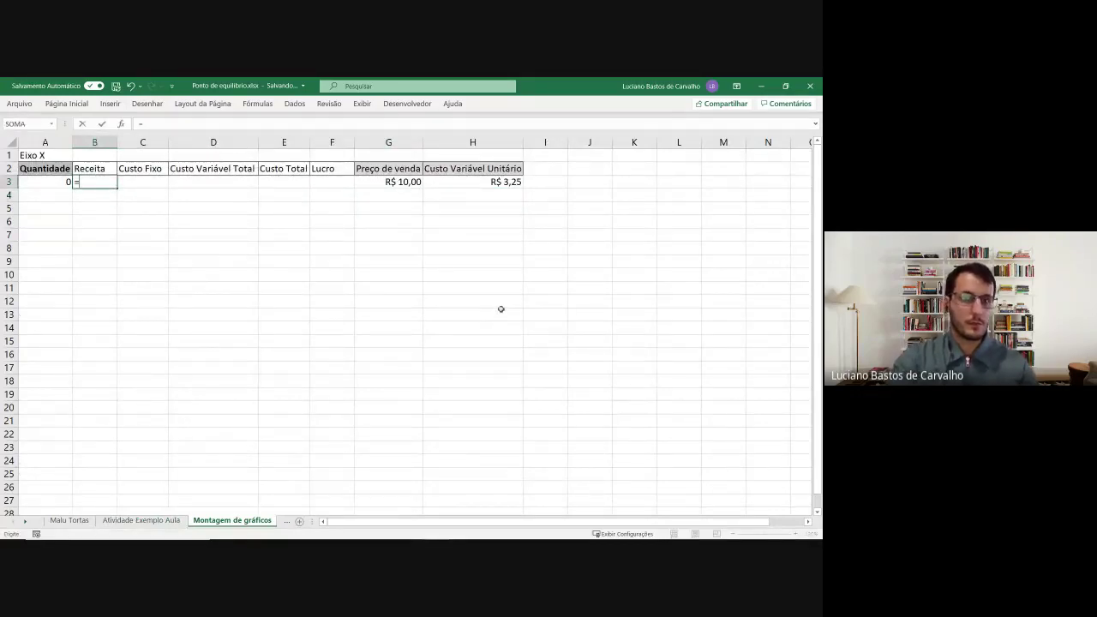
key(Left)
text(*)
key(Right)
key(Right)
key(Right)
key(Right)
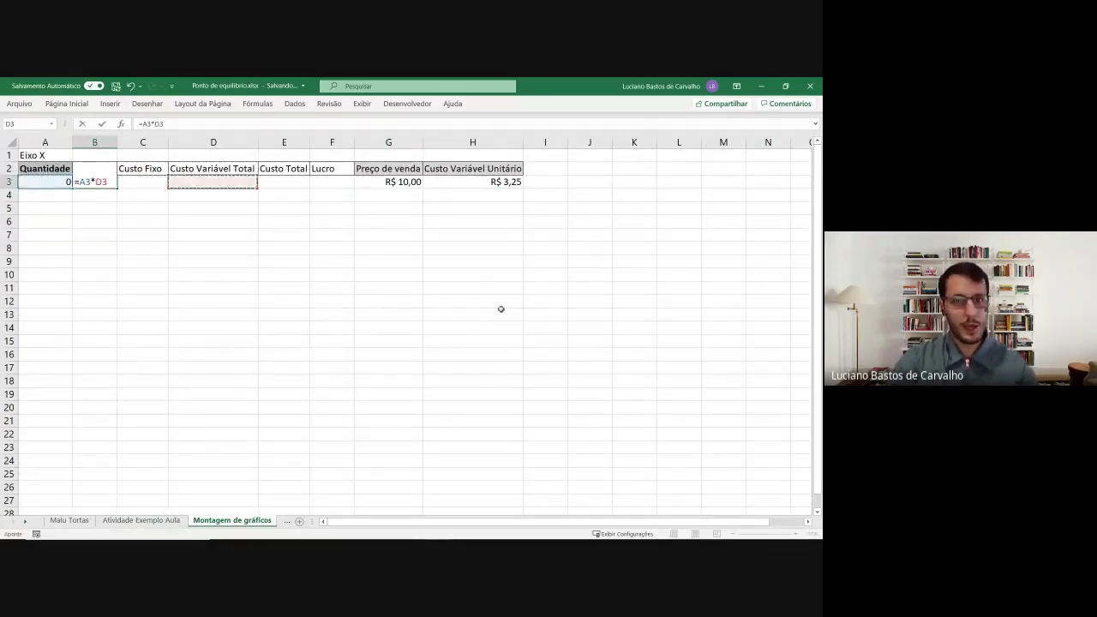
key(Right)
key(Return)
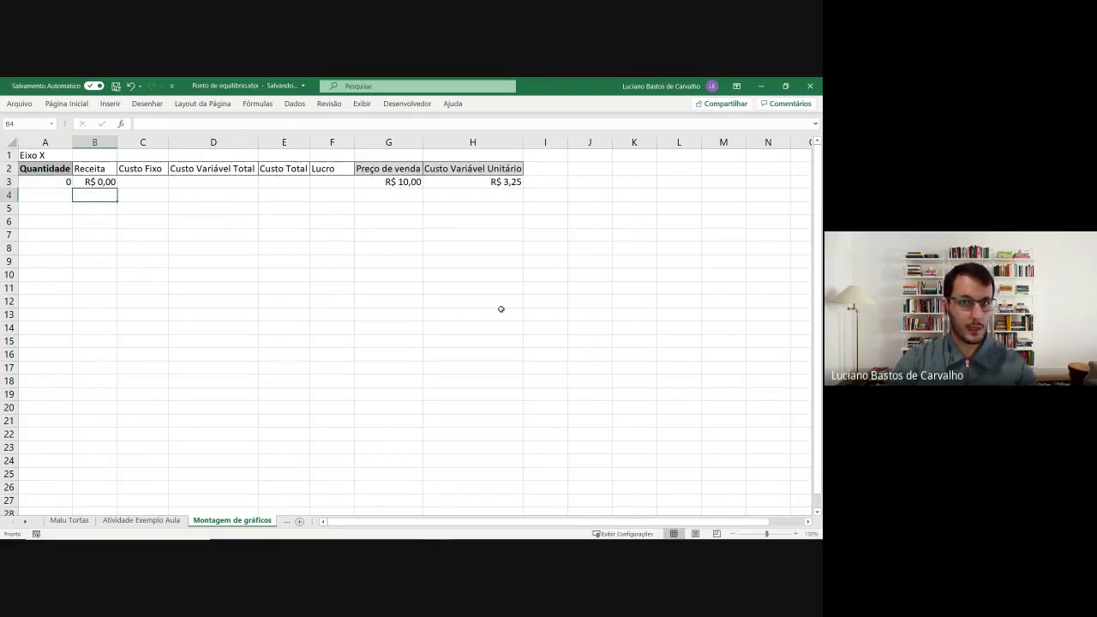
- Link the Custo Fixo in C3 to Gastos Fixos (F15) on the Atividade Exemplo Aula sheet and fit column C to its contents
key(Up)
key(Right)
text(=)
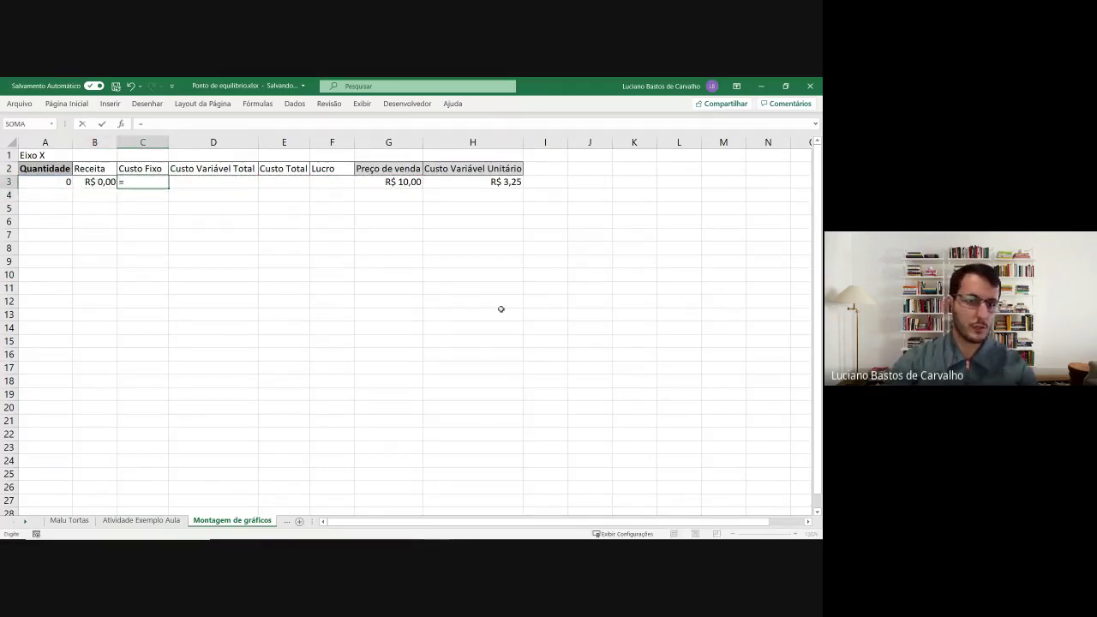
click(142, 520)
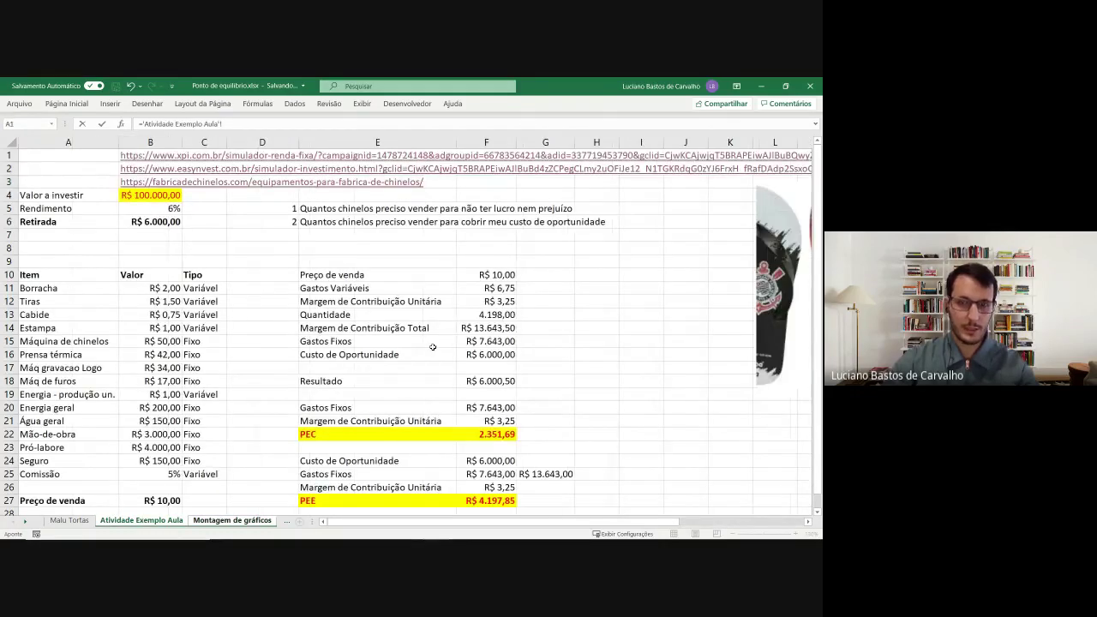
click(469, 344)
key(Return)
key(Up)
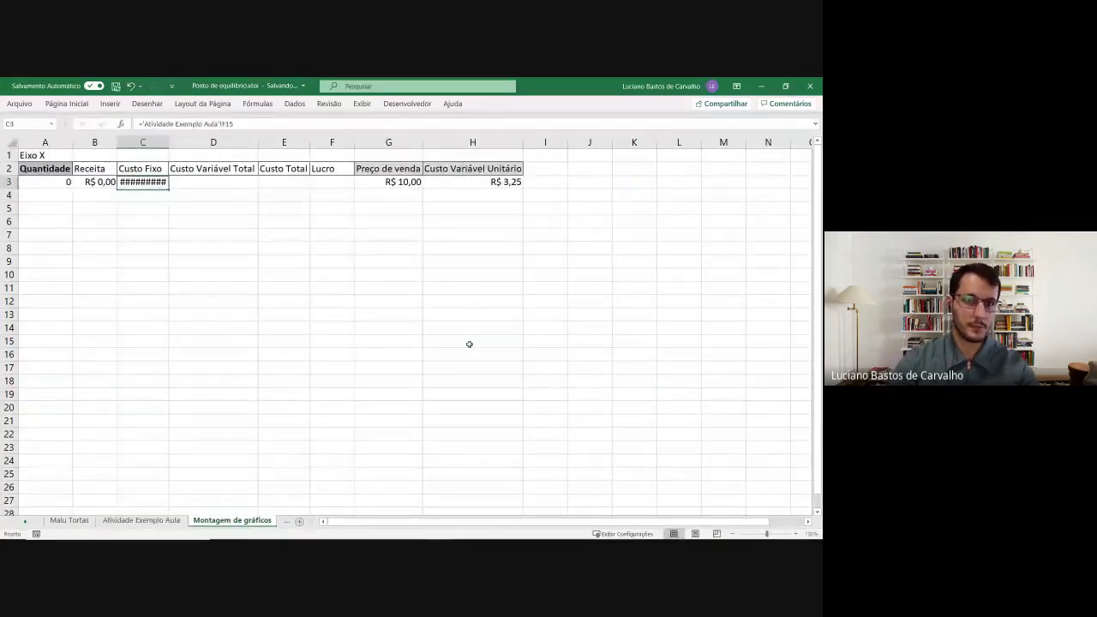
double_click(169, 140)
- Relink the Custo Variável Unitário in H3 to Gastos Variáveis (F11) on the Atividade Exemplo Aula sheet
click(216, 185)
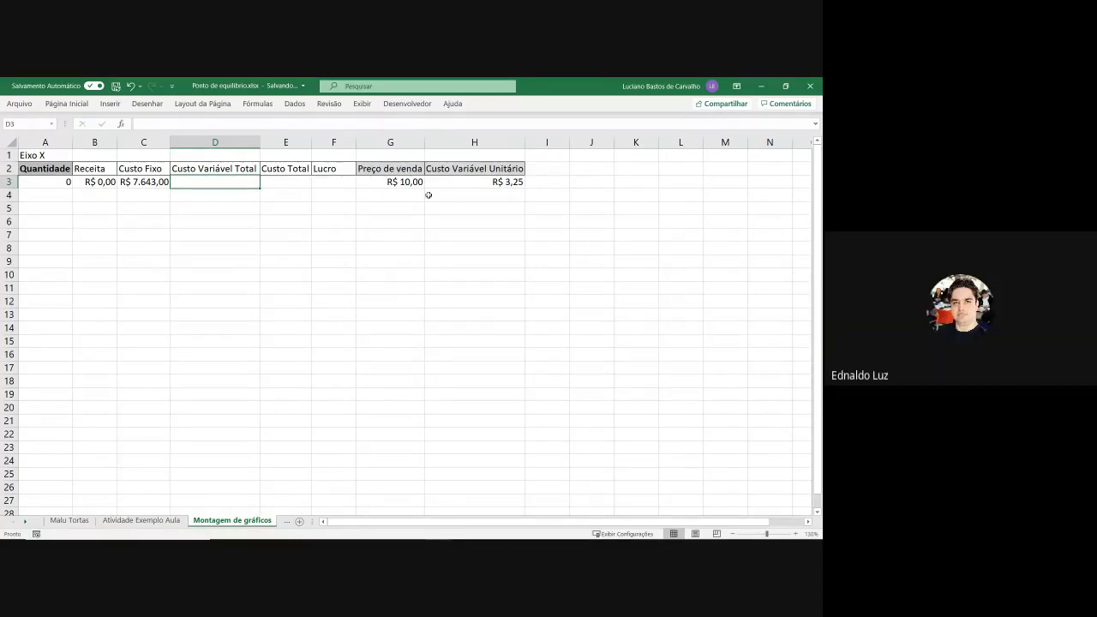
click(457, 183)
text(=)
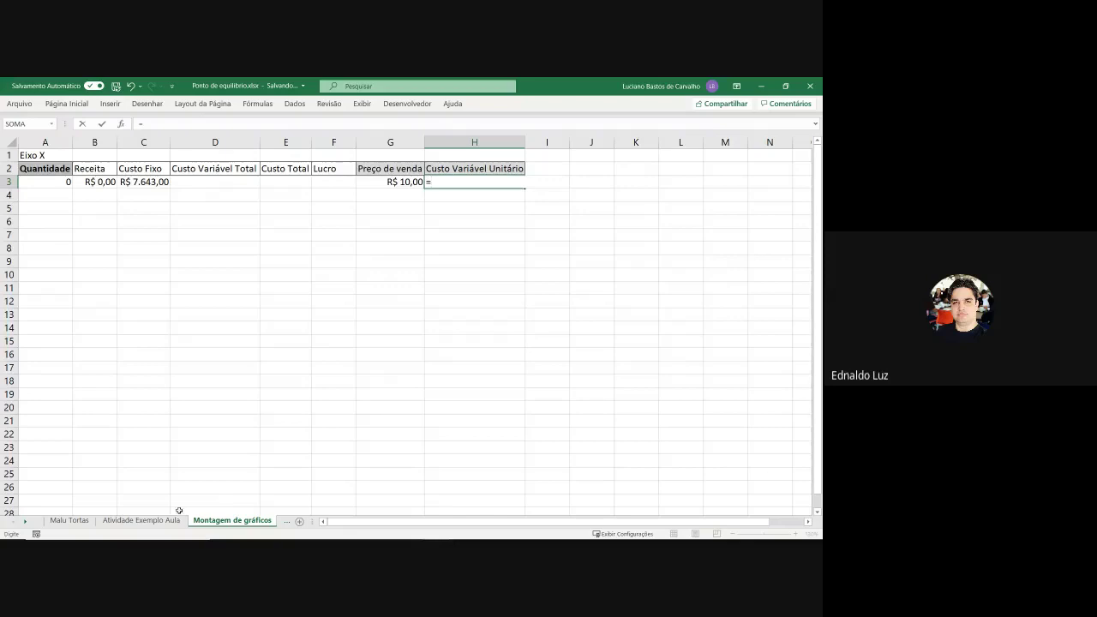
click(179, 520)
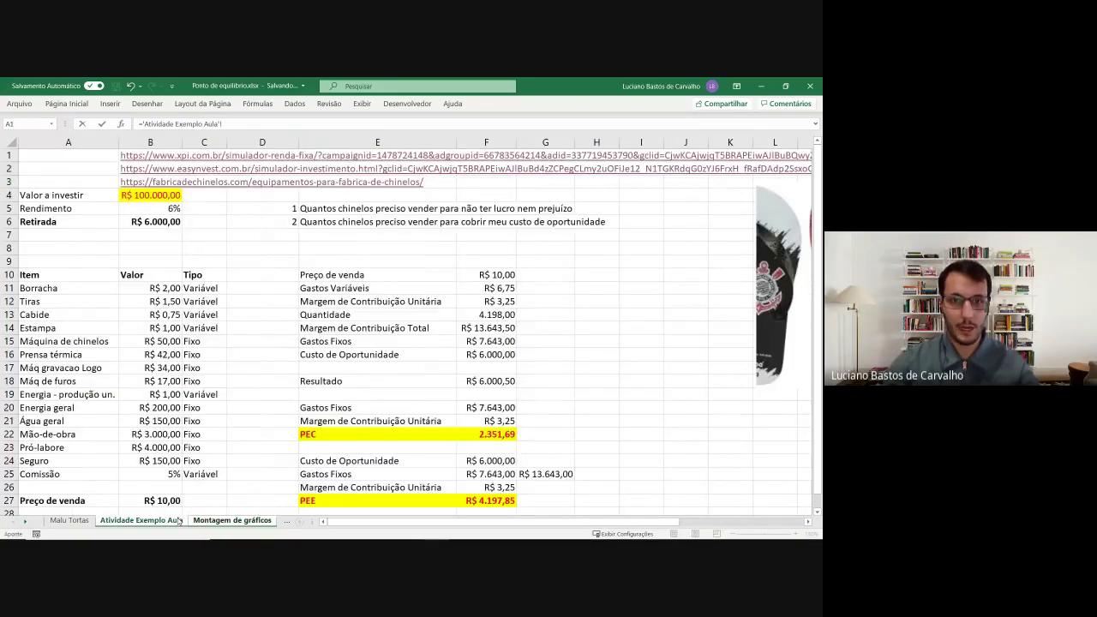
click(476, 291)
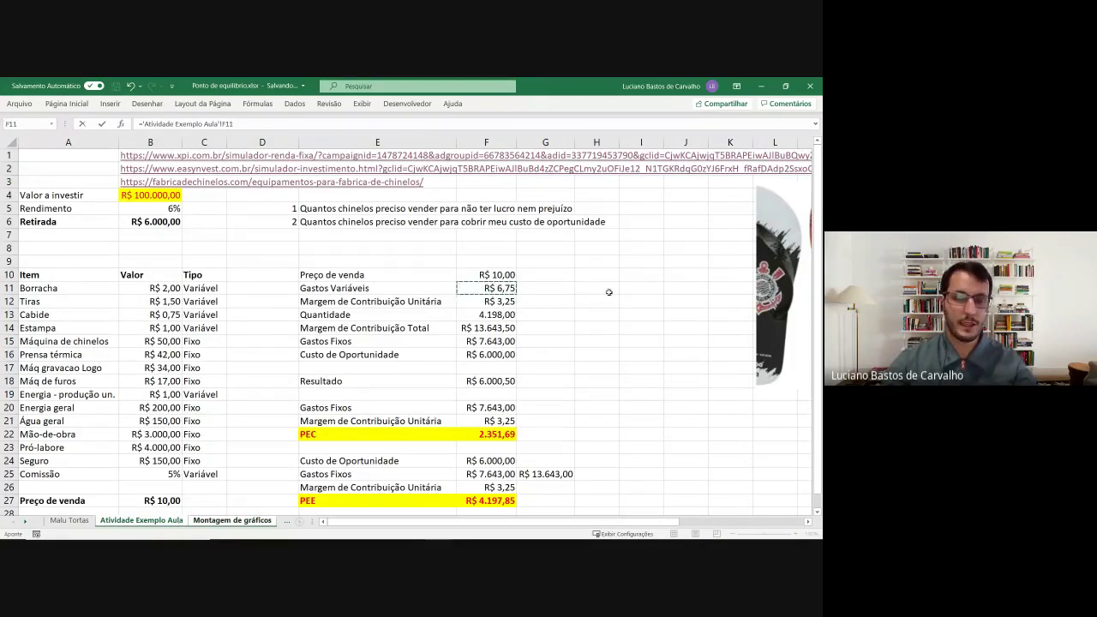
key(Return)
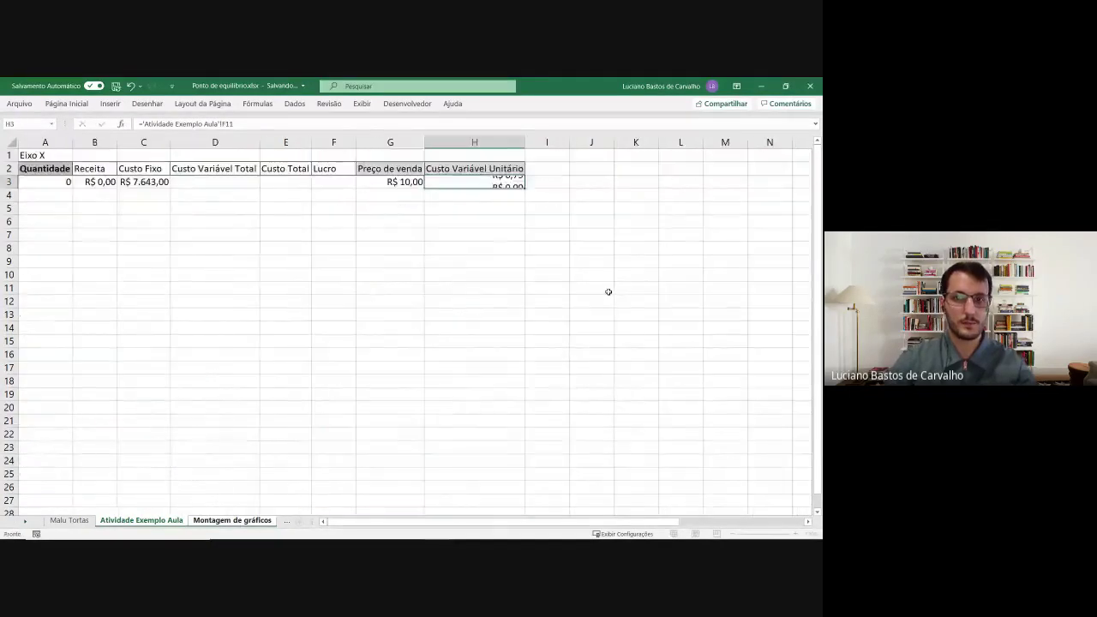
- Calculate the Custo Variável Total in D3 as quantity times unit variable cost with =A3*H3
key(Left)
key(Left)
key(Left)
key(Left)
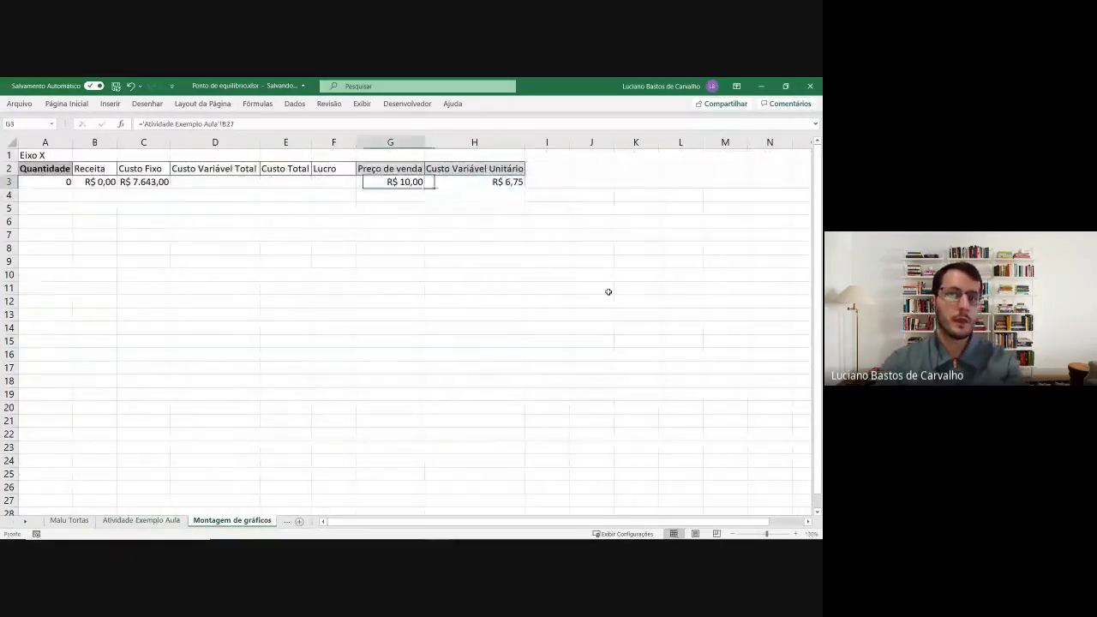
text(=)
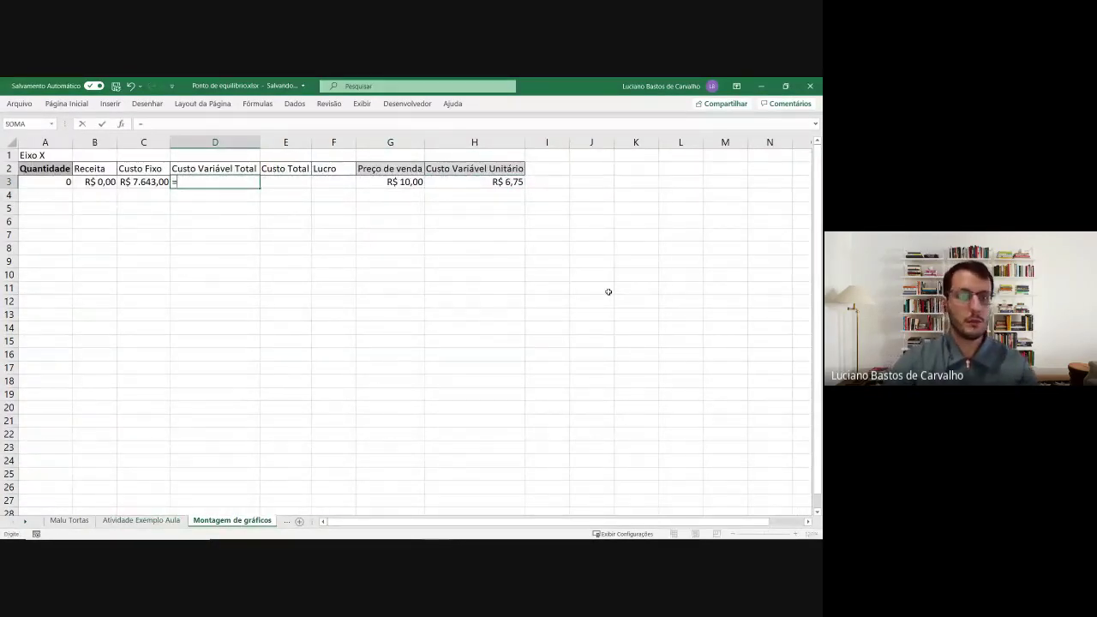
key(Left)
key(Left)
key(Left)
text(*)
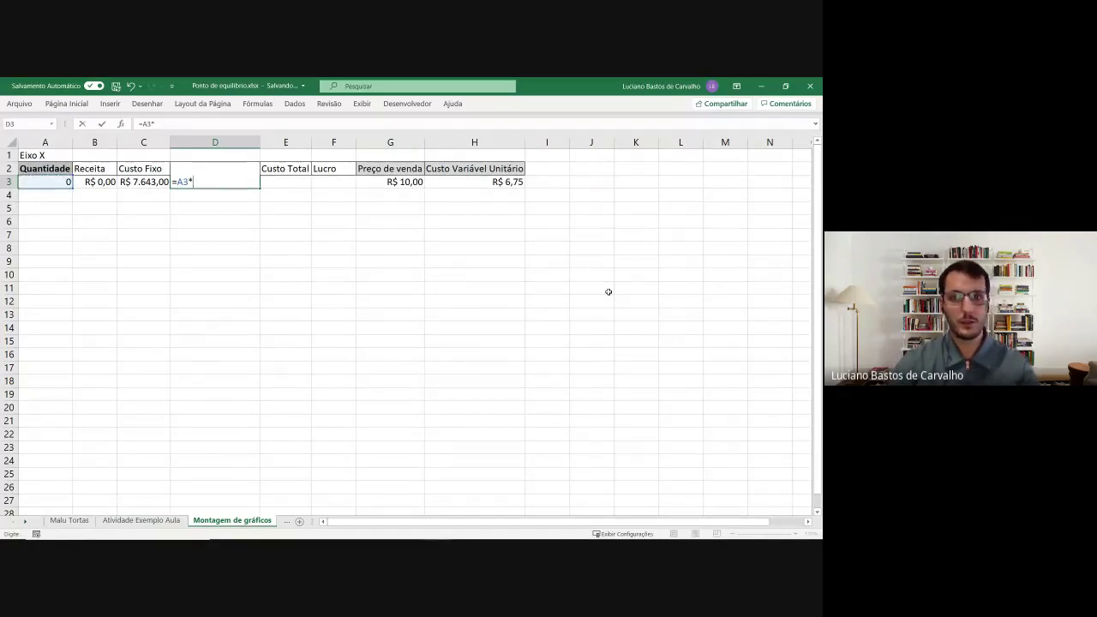
key(Right)
key(Right)
key(Right)
key(Right)
key(Right)
key(Left)
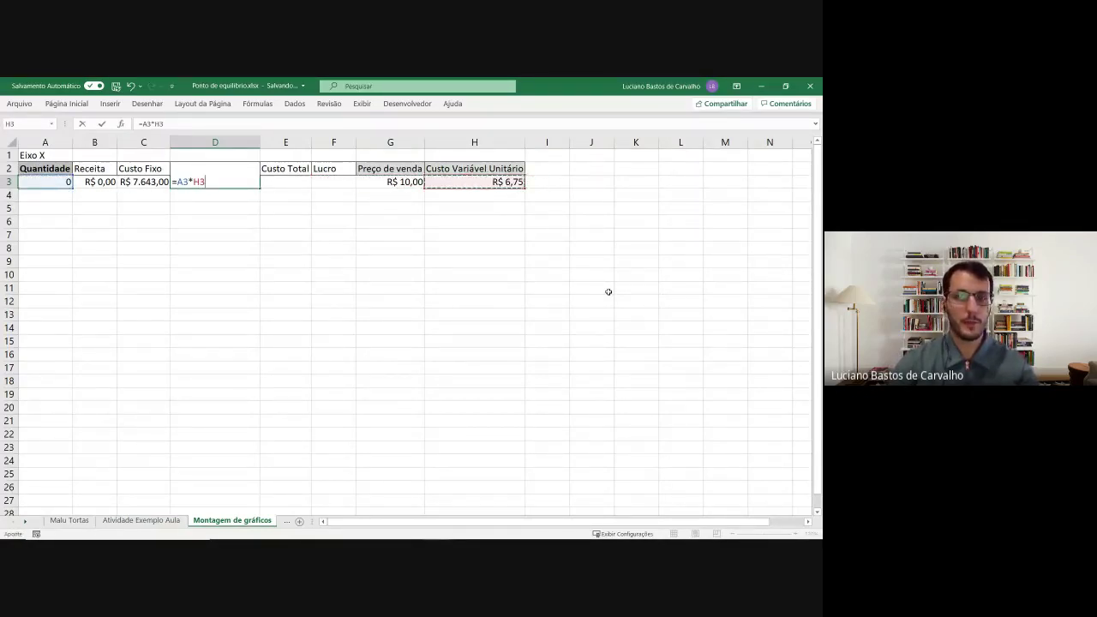
key(Return)
- Calculate the Custo Total in E3 as fixed plus variable cost with =C3+D3
key(Right)
key(Up)
text(=)
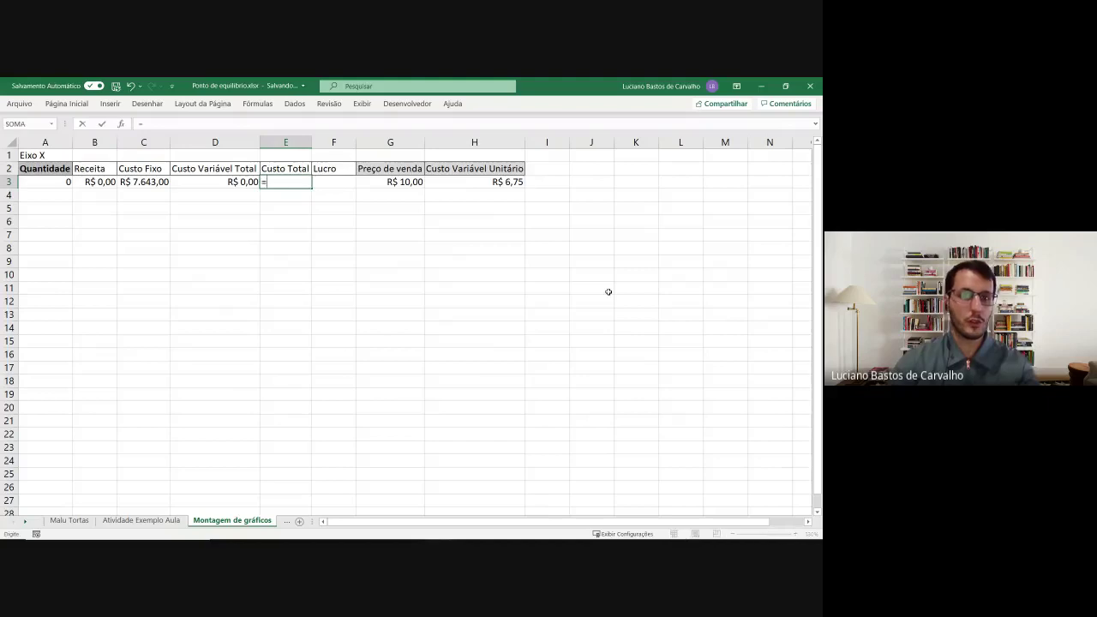
key(Left)
key(Left)
text(+)
key(Left)
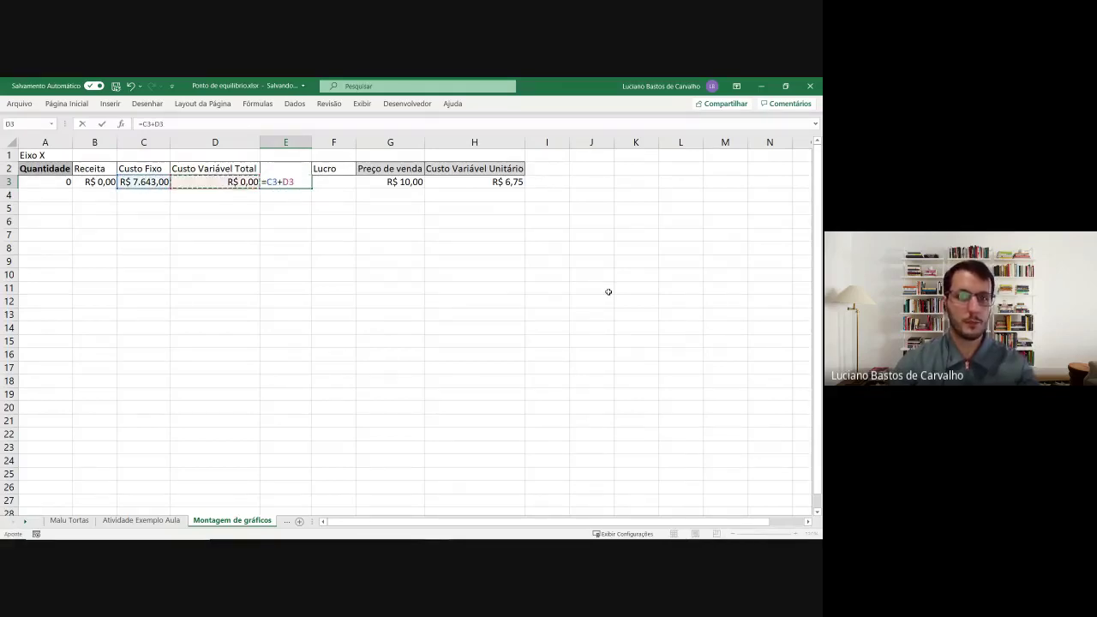
key(Return)
- Calculate the Lucro in F3 as revenue minus total cost with =B3-E3
key(Right)
key(Up)
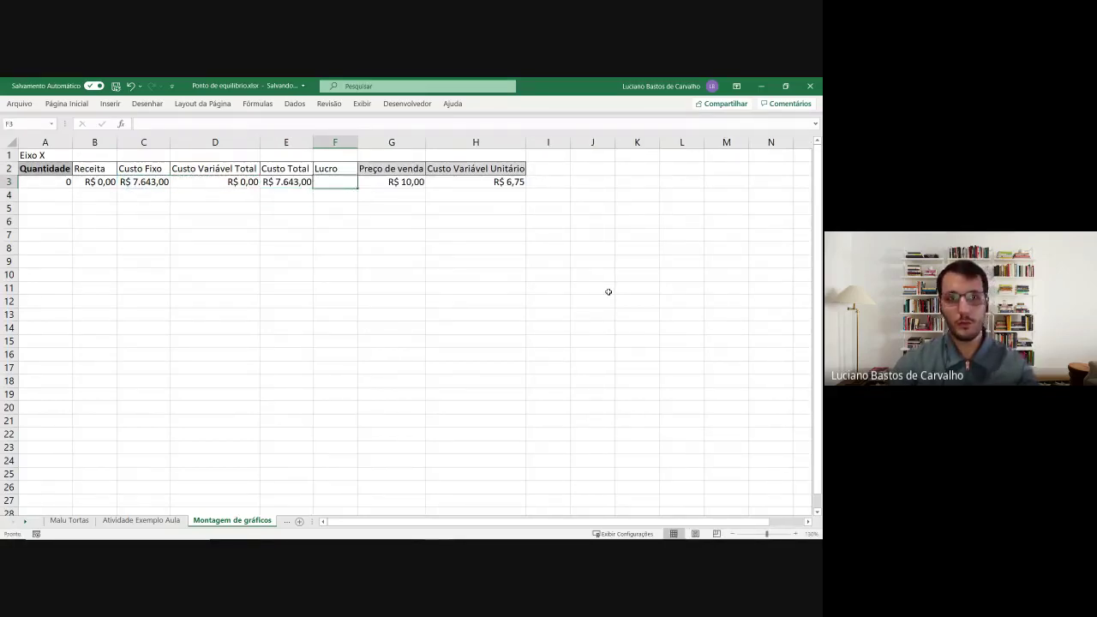
text(=)
key(Left)
key(Left)
key(Left)
key(Left)
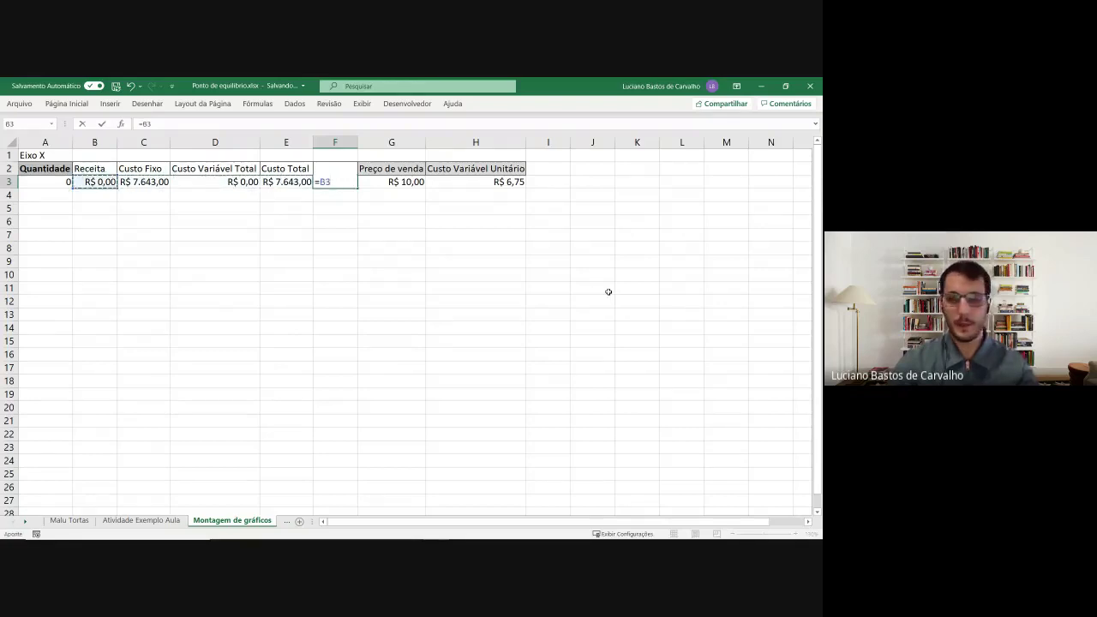
text(-)
key(Left)
key(Return)
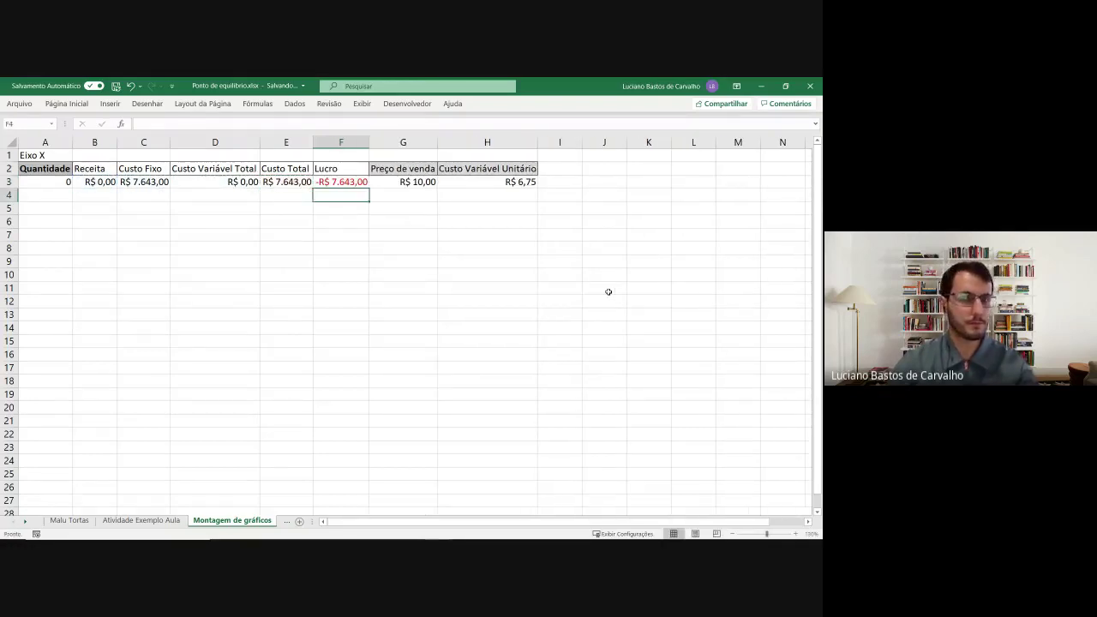
- Enter 400 as the second Quantidade value in A4
key(Left)
key(Left)
key(Left)
key(Left)
key(Left)
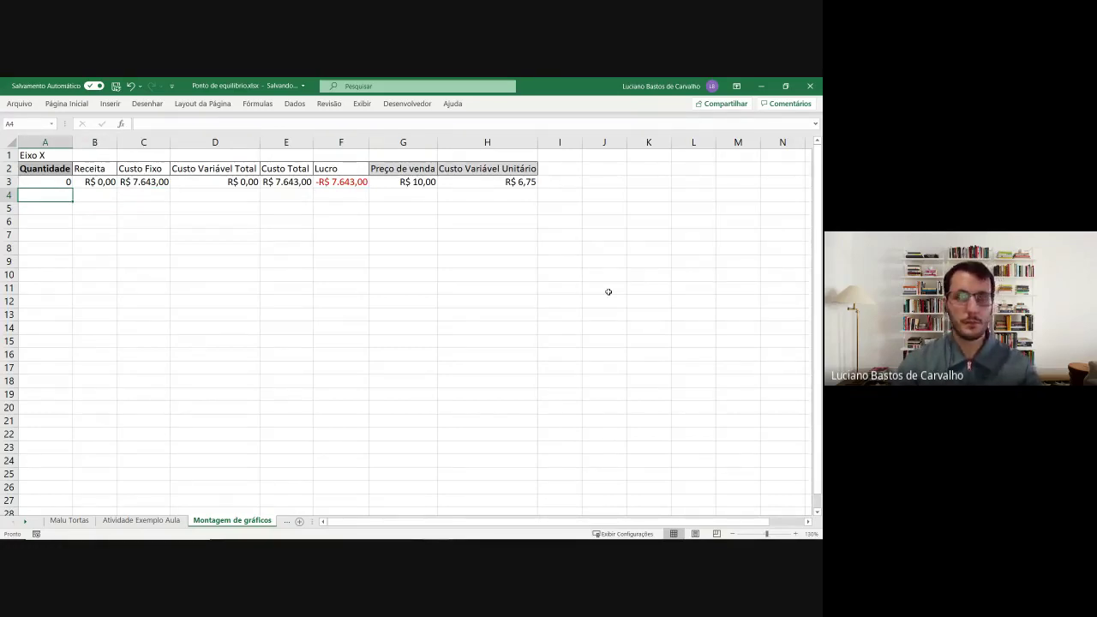
text(400)
key(Return)
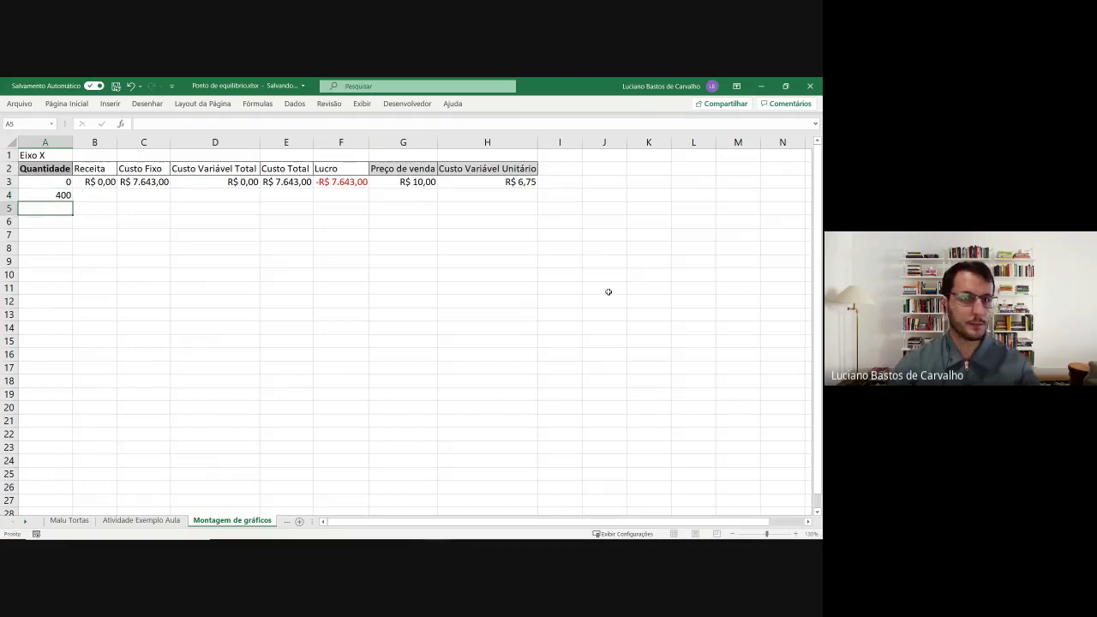
- Fill the Receita formula down from B3 into B4
key(Up)
key(Right)
key(Right)
key(Right)
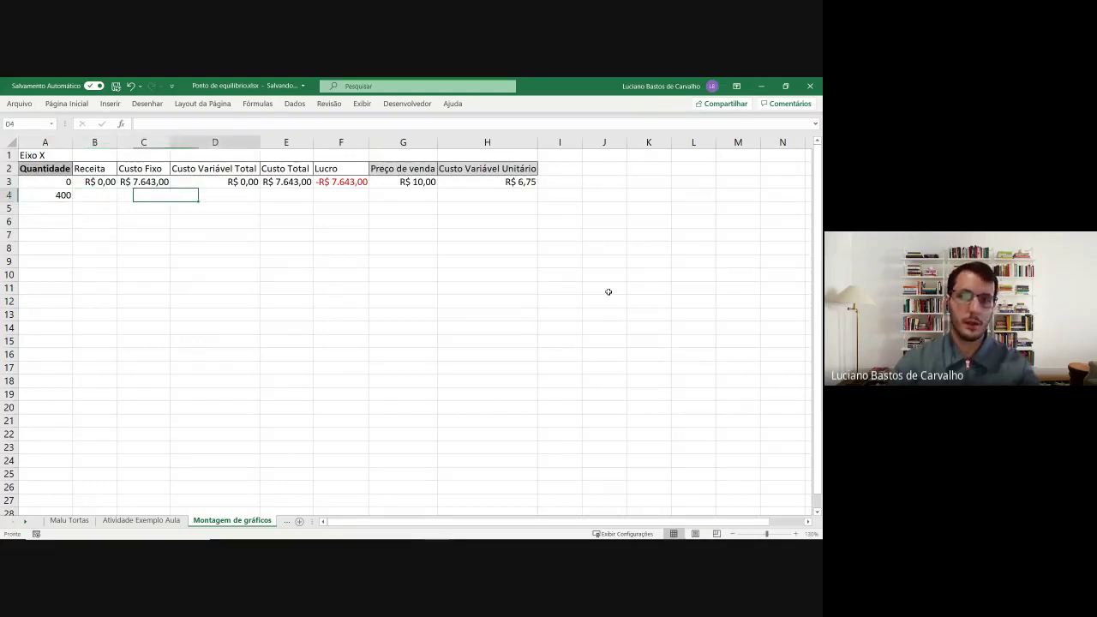
key(Left)
key(Left)
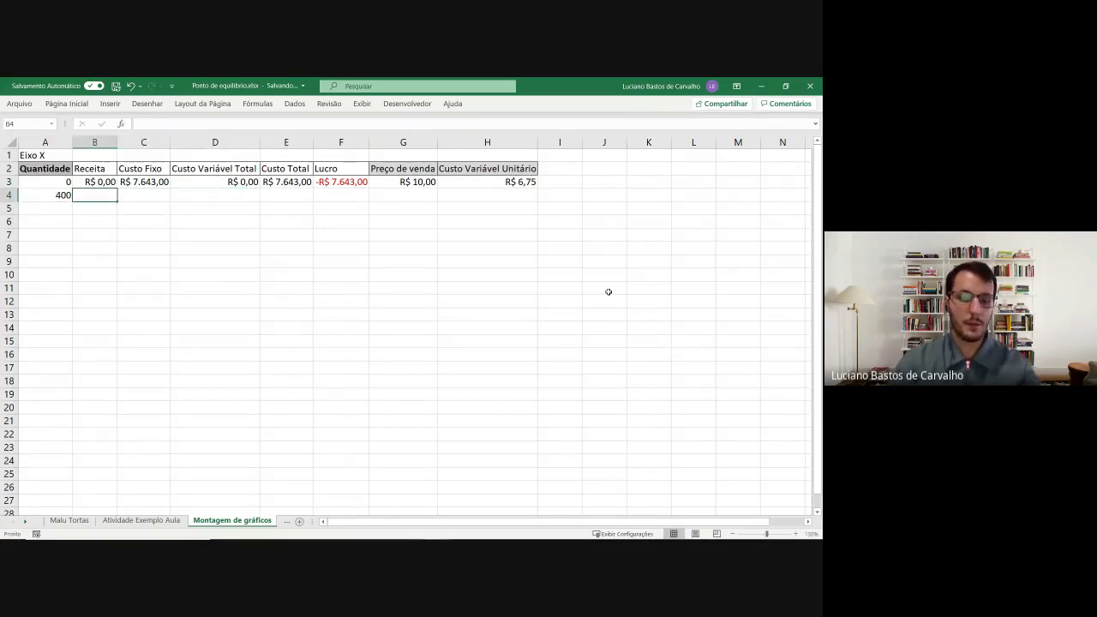
key(ctrl+d)
- Try to fill the Preço de venda and Custo Variável Unitário links down from row 3 into G4:H4
key(Right)
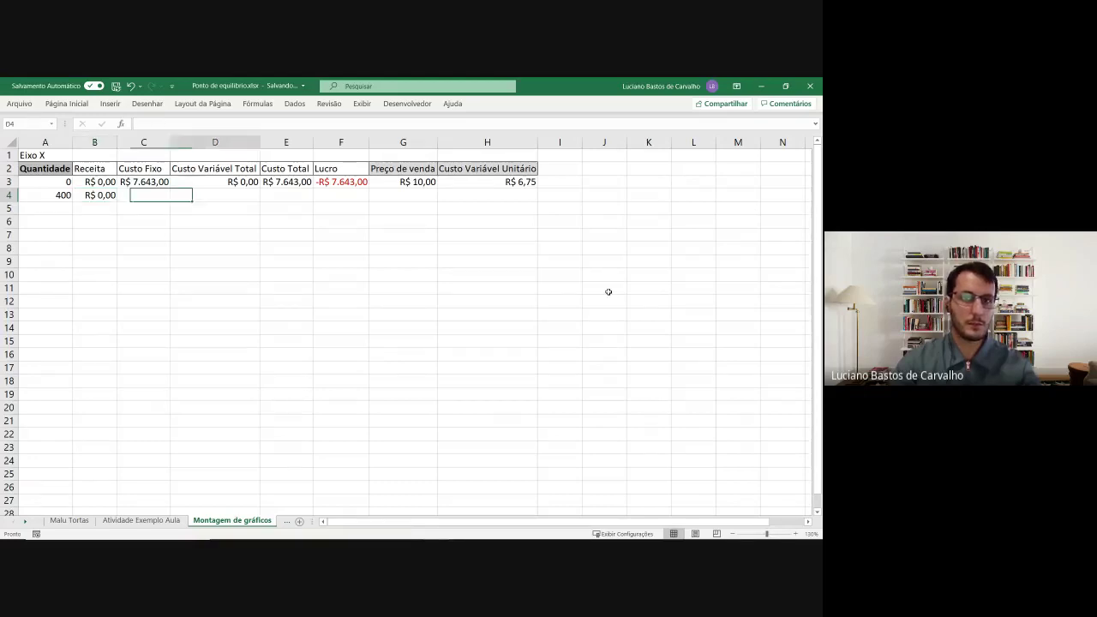
key(Right)
key(Right)
key(Right)
key(Right)
key(ctrl+d)
key(Right)
key(ctrl+d)
key(Delete)
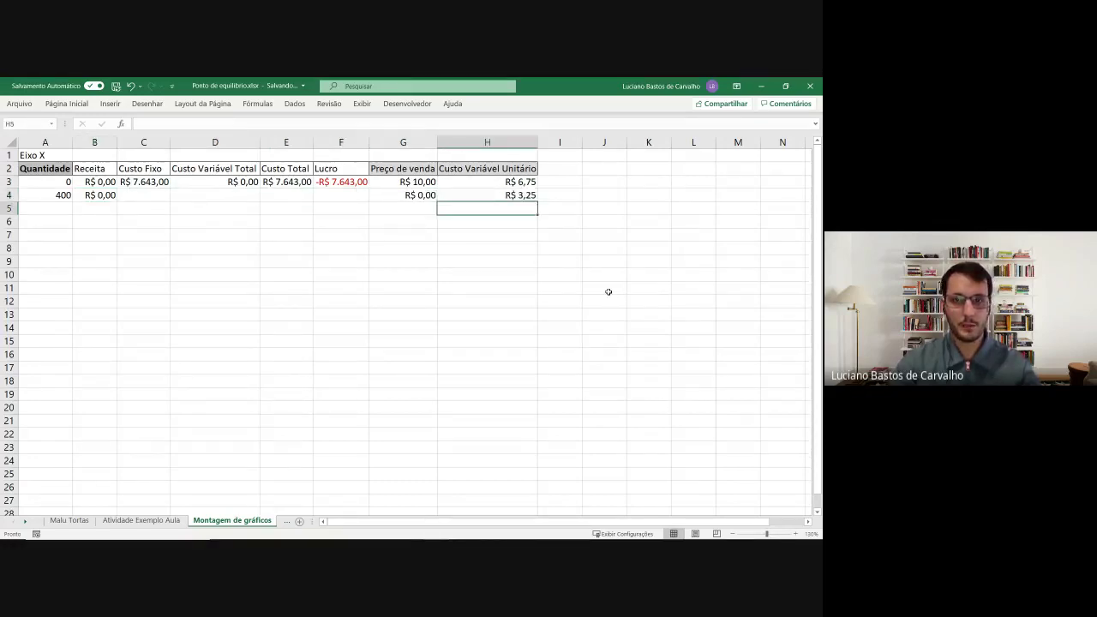
- Make row 4 repeat the sale price and unit variable cost above with =G3 in G4 and =H3 in H4
key(Left)
text(=)
key(Up)
key(Return)
key(Up)
key(Right)
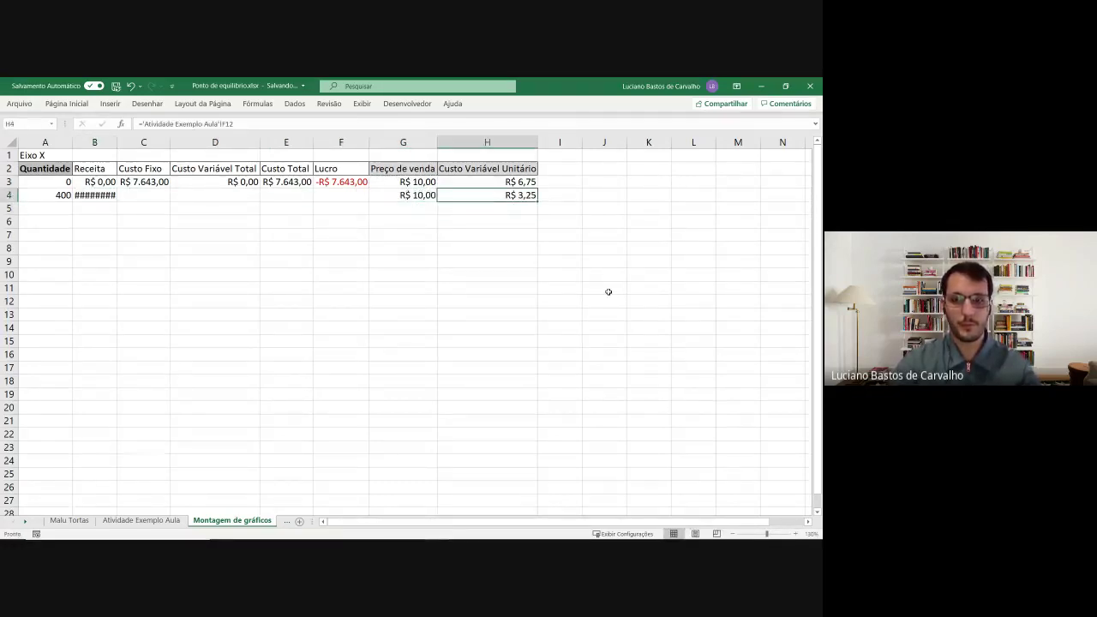
text(=)
key(Up)
key(Return)
- Copy the Preço de venda and Custo Variável Unitário formulas from G4:H4 into G5:H12
key(Left)
key(Up)
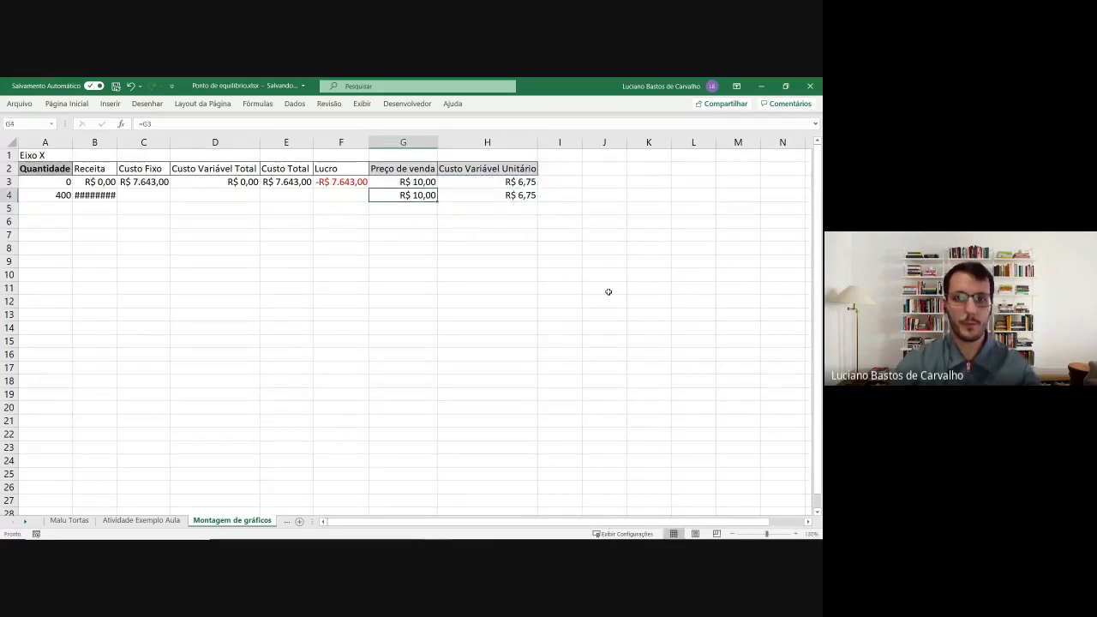
key(shift+Right)
key(ctrl+c)
key(Down)
key(shift+Right)
key(shift+Down)
key(shift+Down)
key(shift+Down)
key(shift+Down)
key(shift+Down)
key(shift+Down)
key(shift+Down)
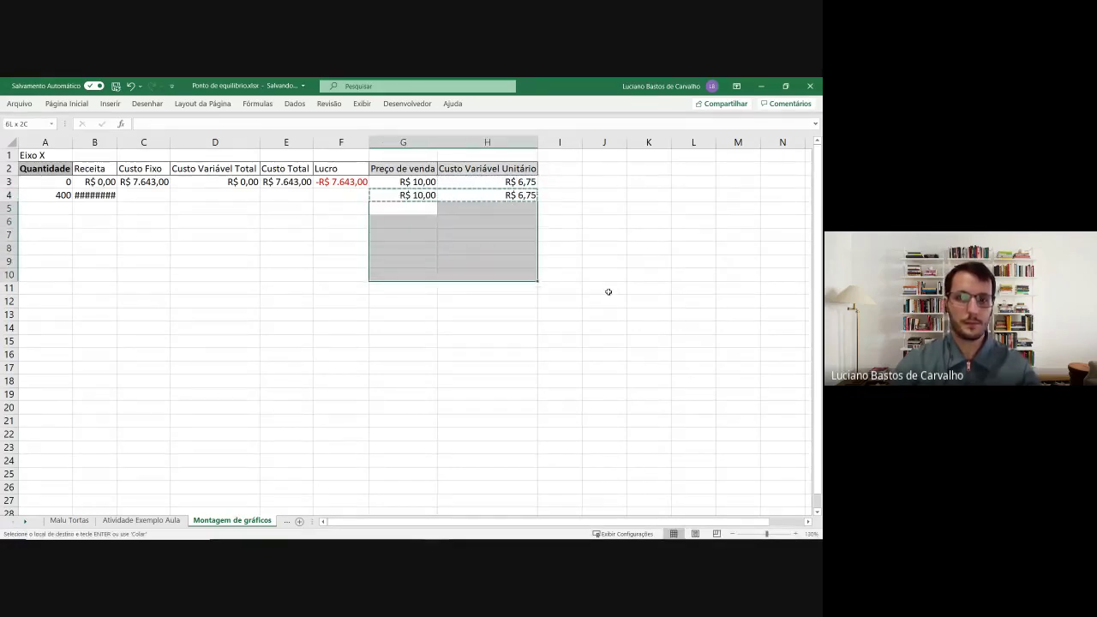
key(ctrl+v)
- Fit the Receita column to its contents and check the quantity, sale price and revenue cells in row 4
key(Left)
key(Left)
key(Left)
key(Left)
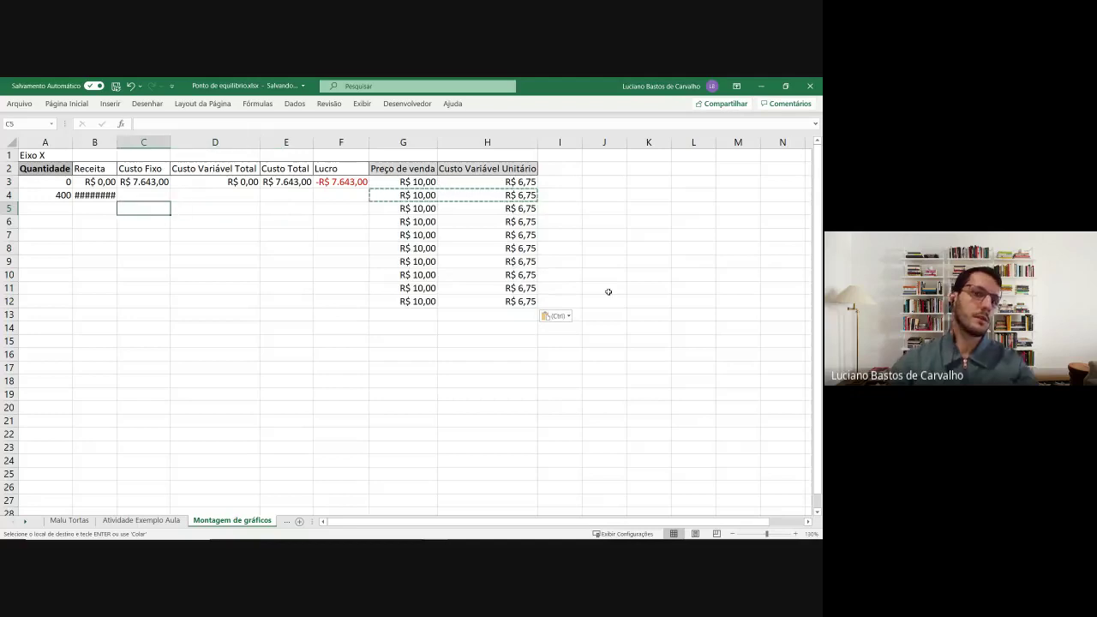
double_click(116, 143)
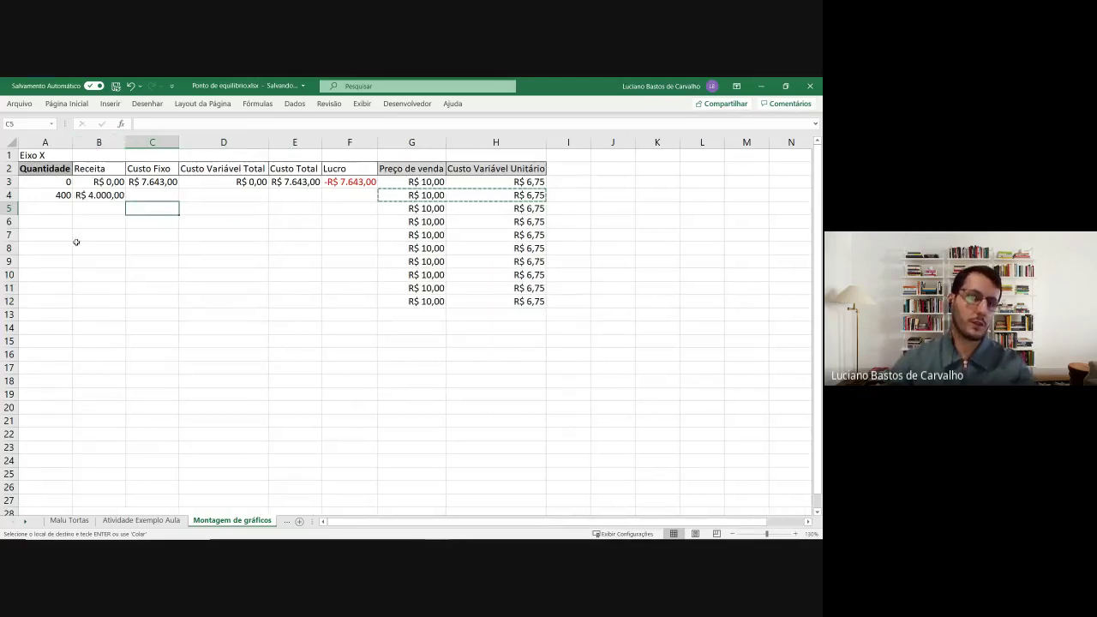
click(58, 195)
click(413, 194)
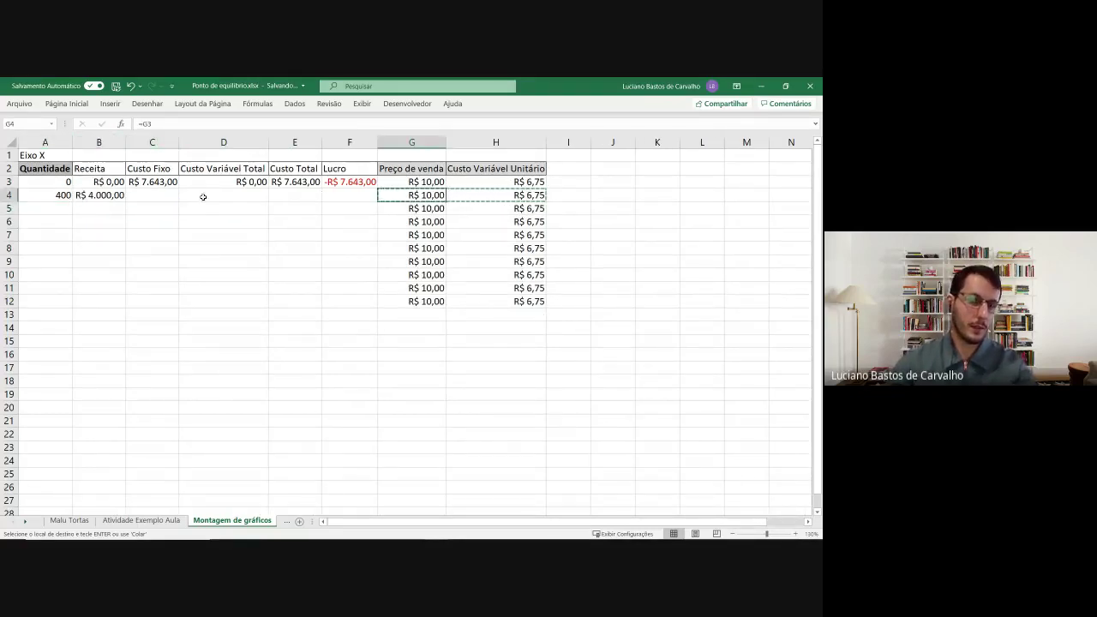
click(112, 196)
- Make the Custo Fixo in C4 repeat the value above with =C3
click(164, 194)
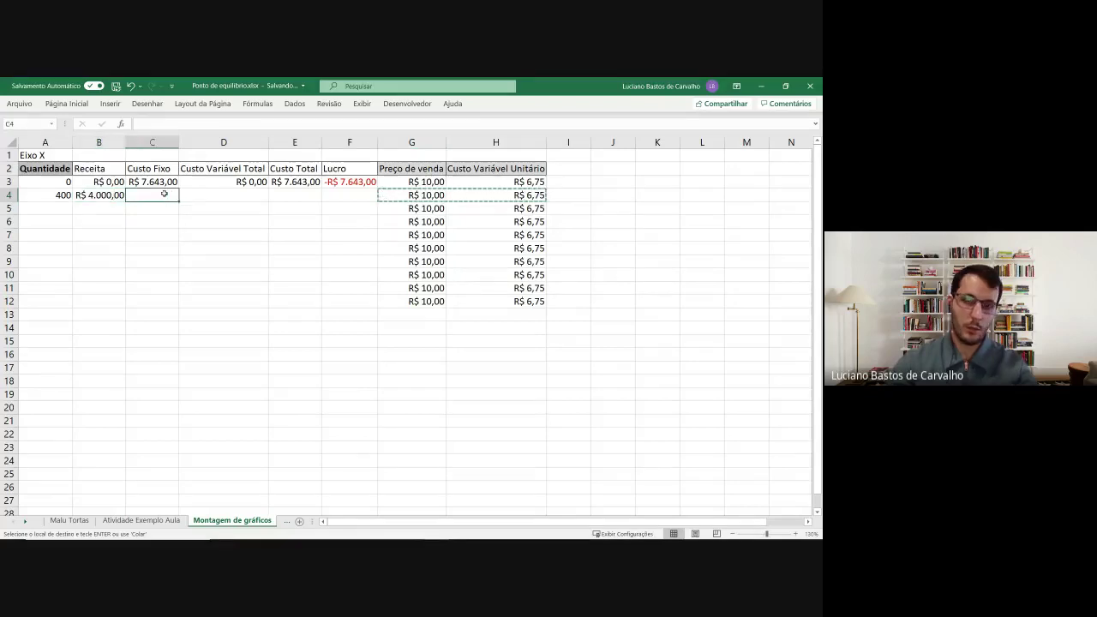
text(=)
key(Up)
key(Return)
click(164, 195)
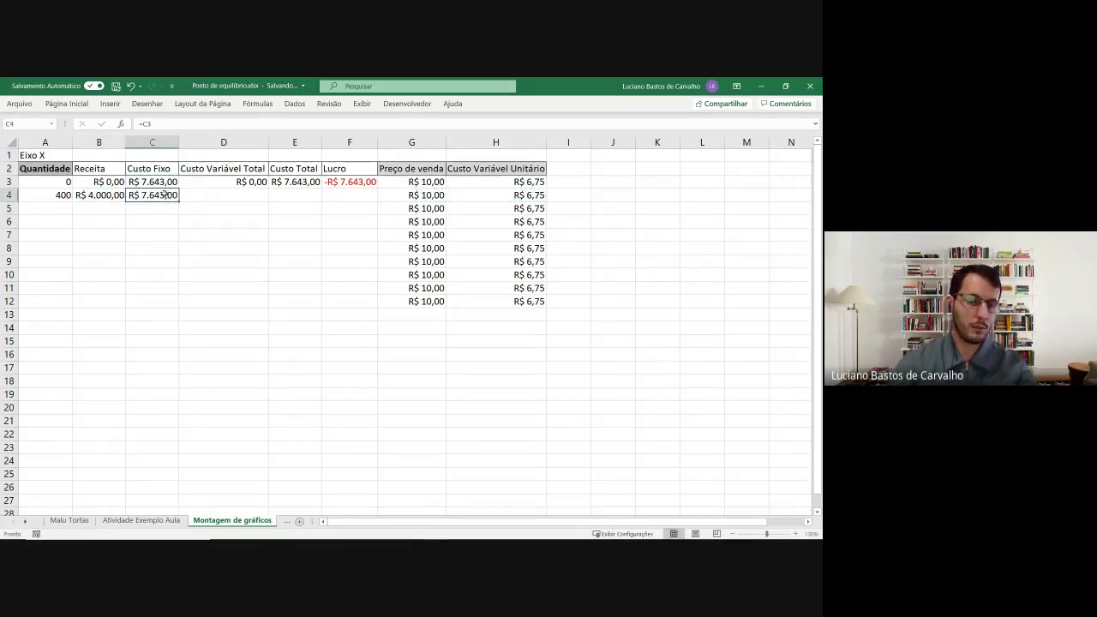
- Copy the Custo Variável Total formula from D3 into D4 as =A4*H4 and check its cell references
key(Right)
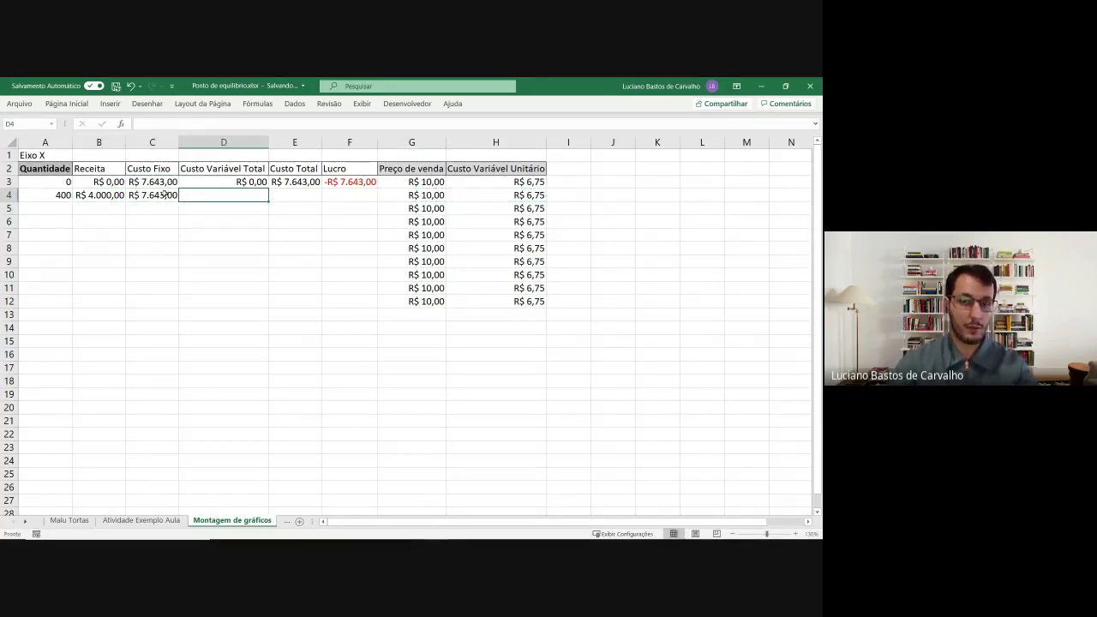
key(ctrl+d)
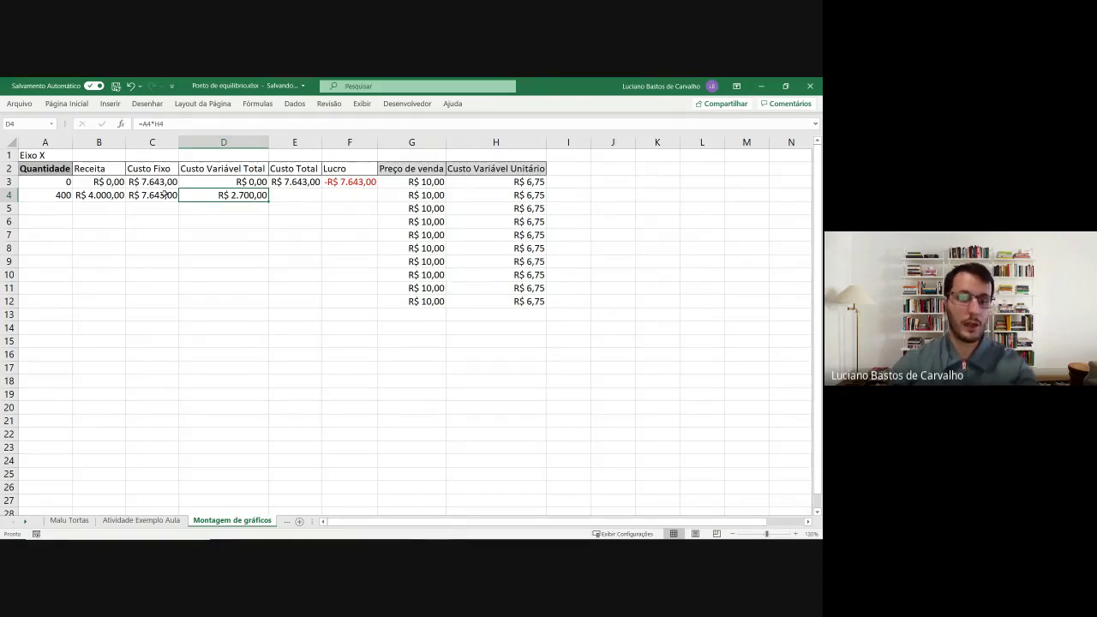
key(F2)
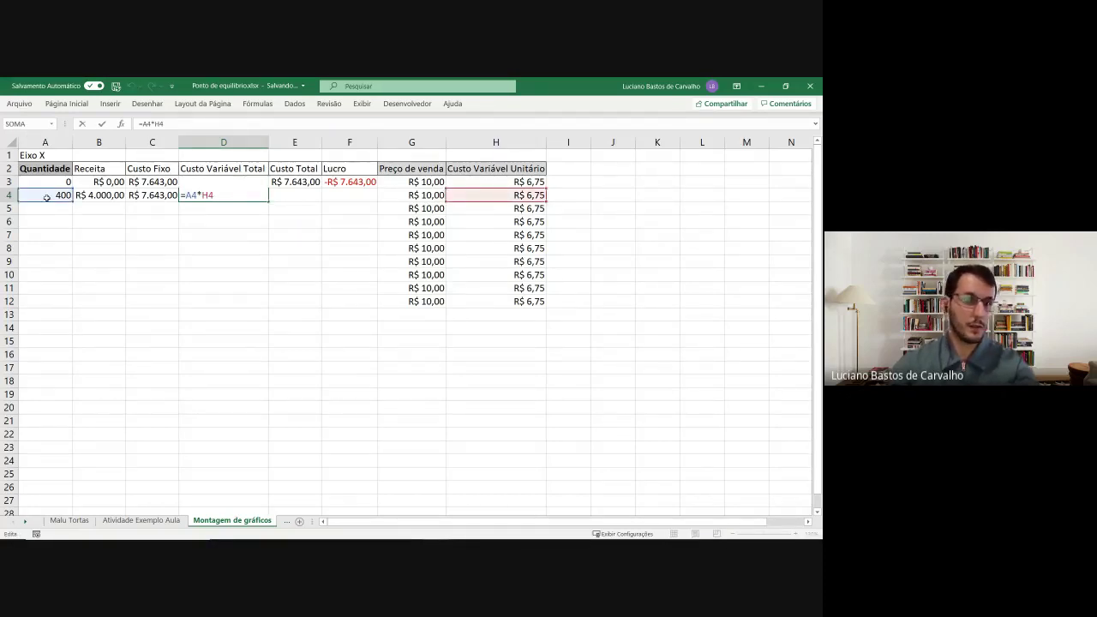
key(Escape)
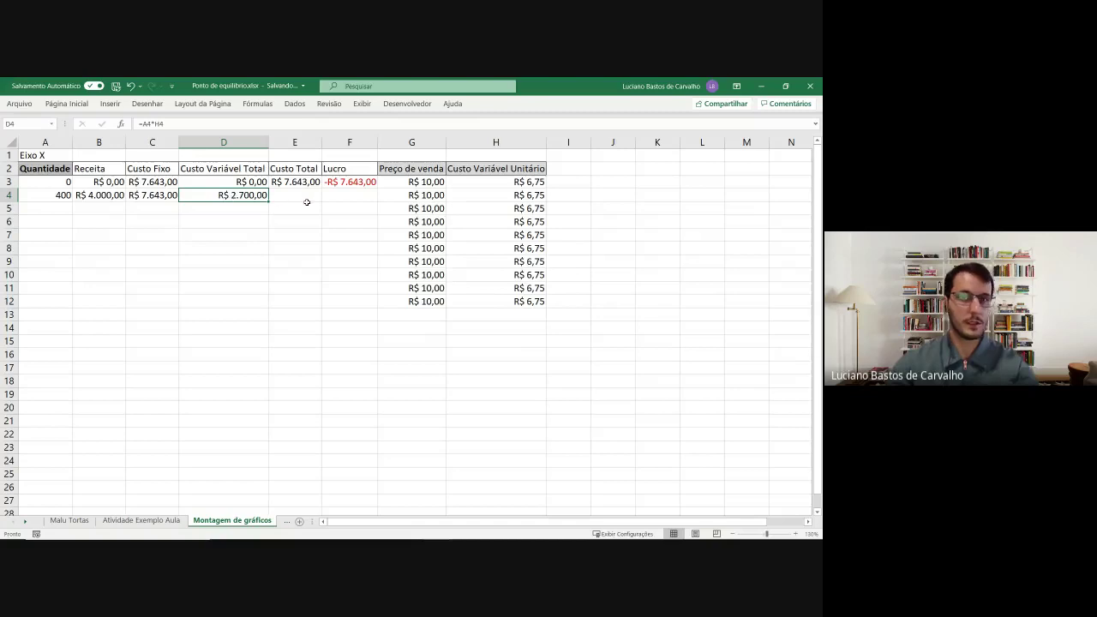
- Copy the Custo Total formula down into E4 as =C4+D4 and fit column E to its contents
click(306, 201)
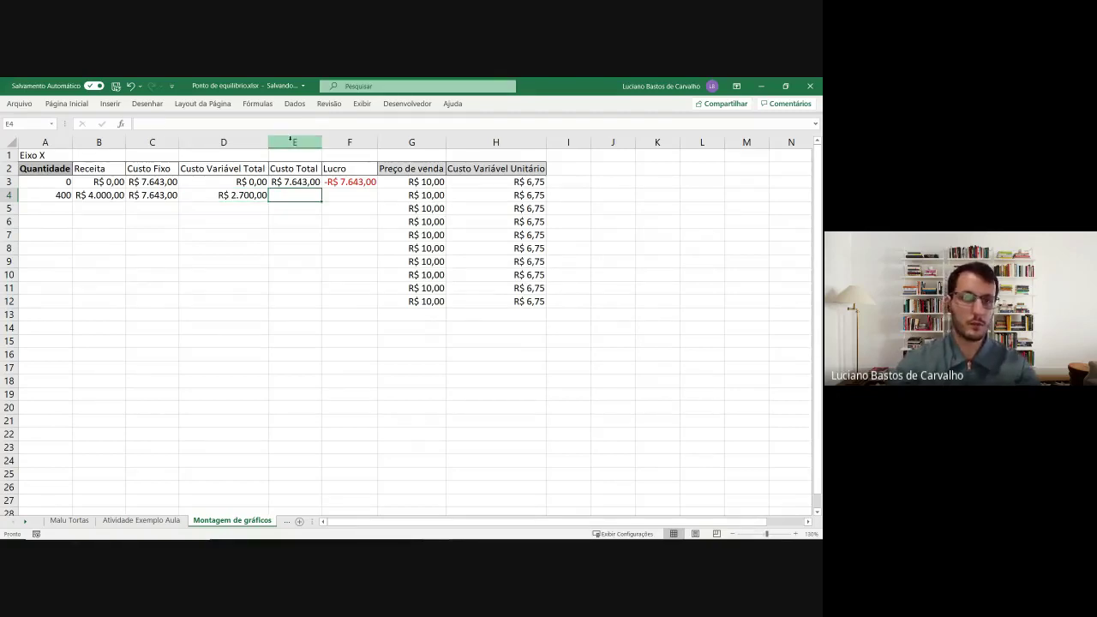
key(ctrl+d)
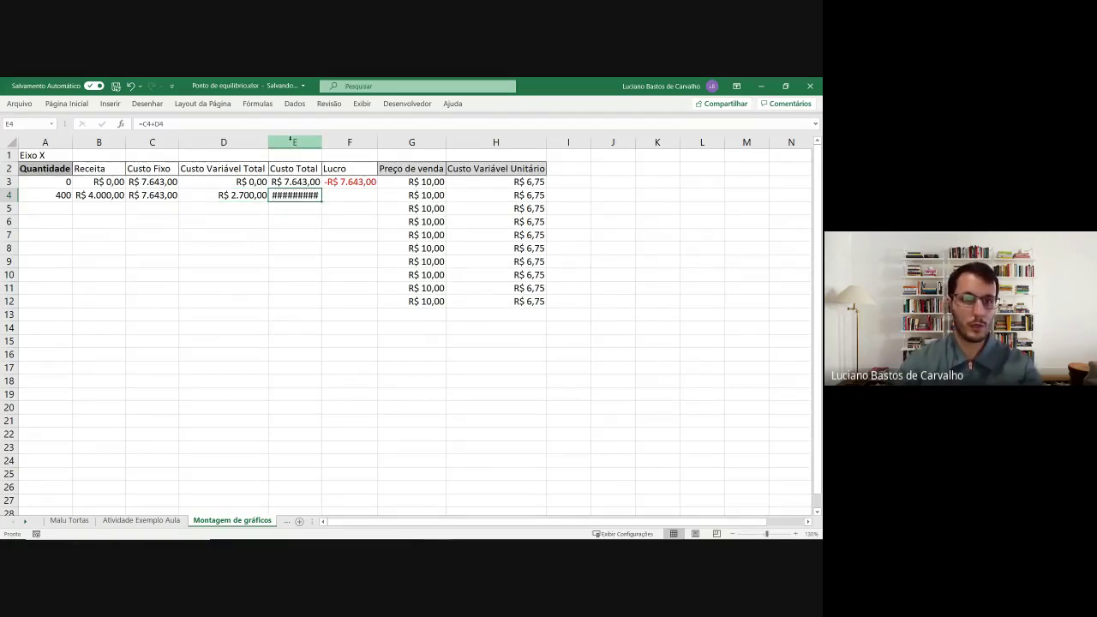
key(F2)
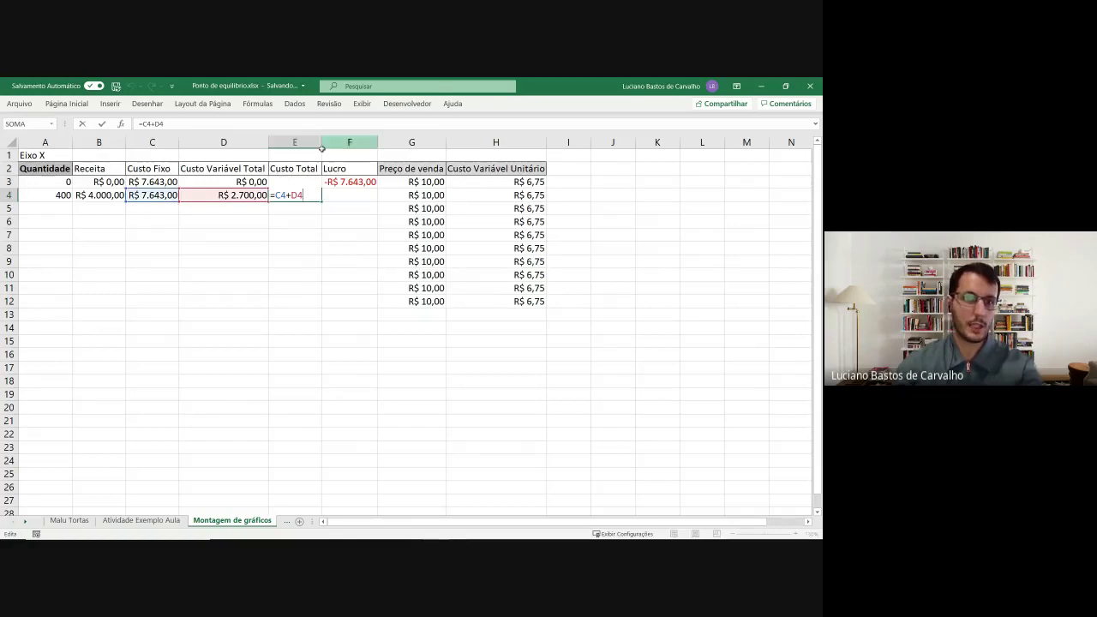
click(321, 143)
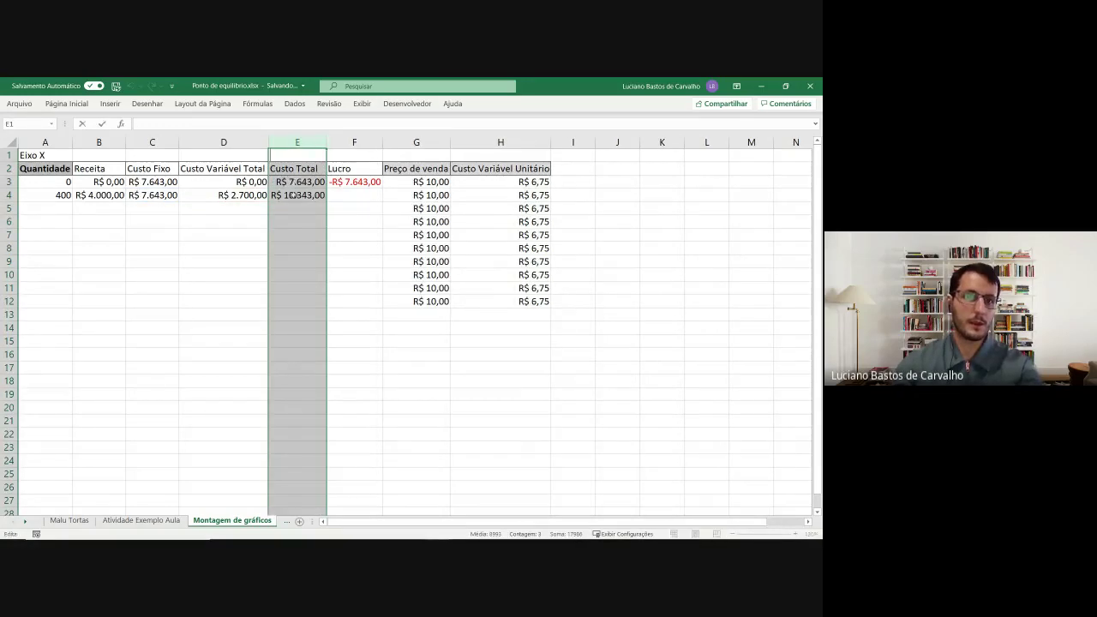
click(319, 195)
key(F2)
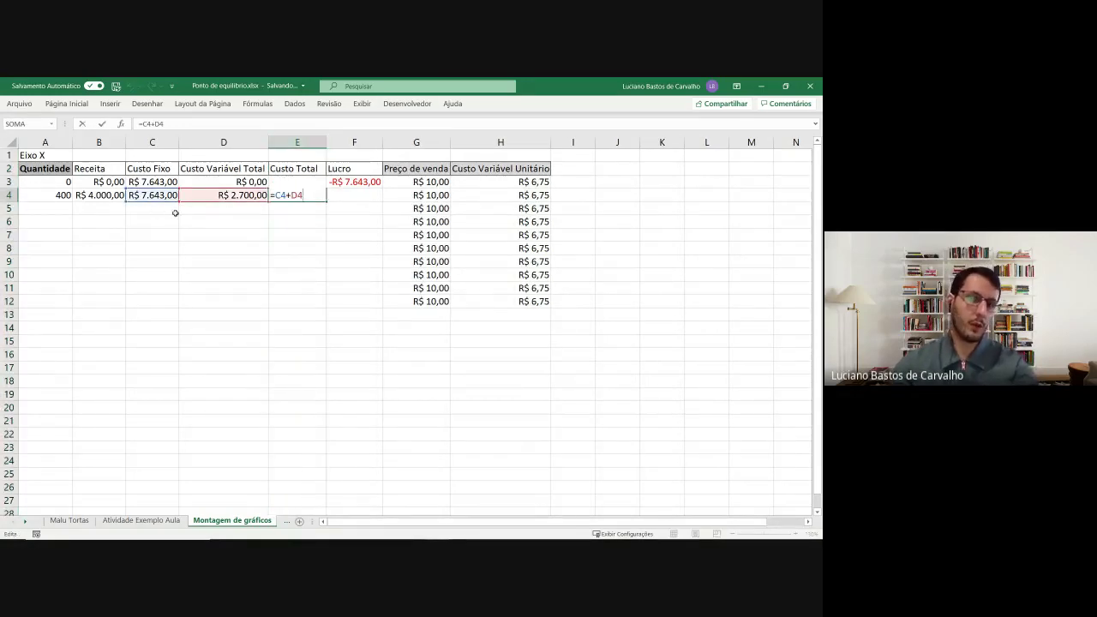
key(ctrl+Return)
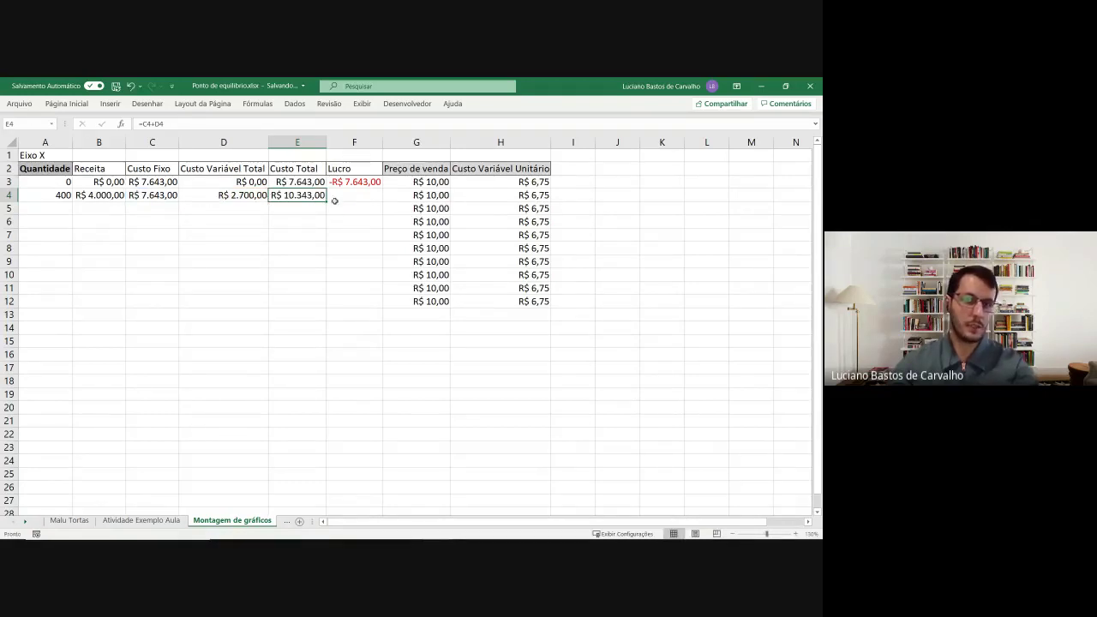
- Copy the Lucro formula from F3 into F4 as =B4-E4 and check its references
click(343, 196)
key(ctrl+d)
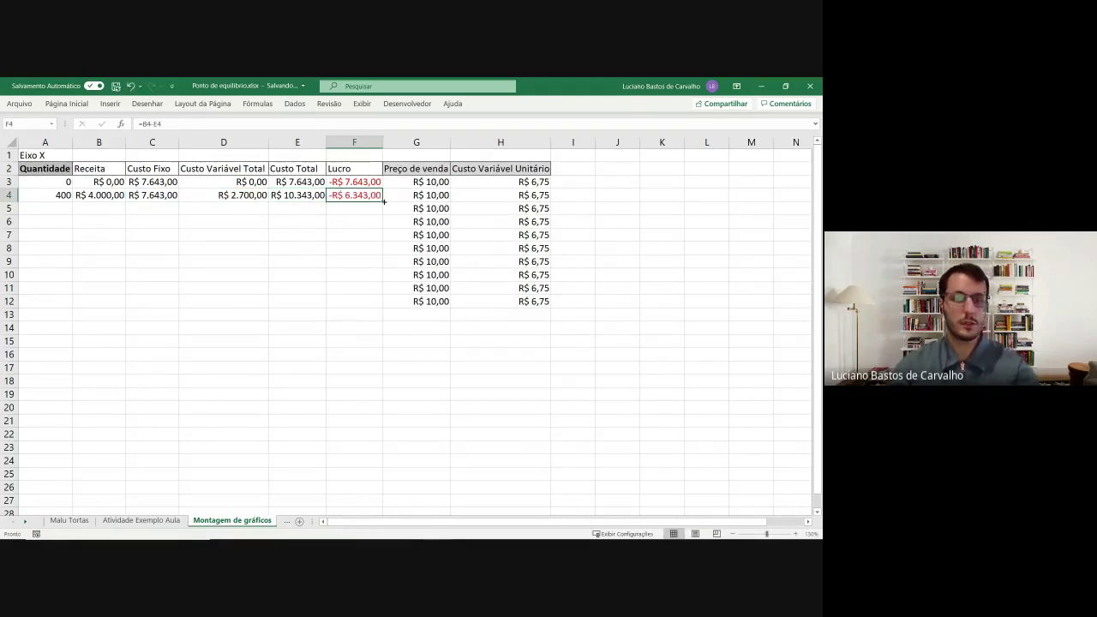
key(F2)
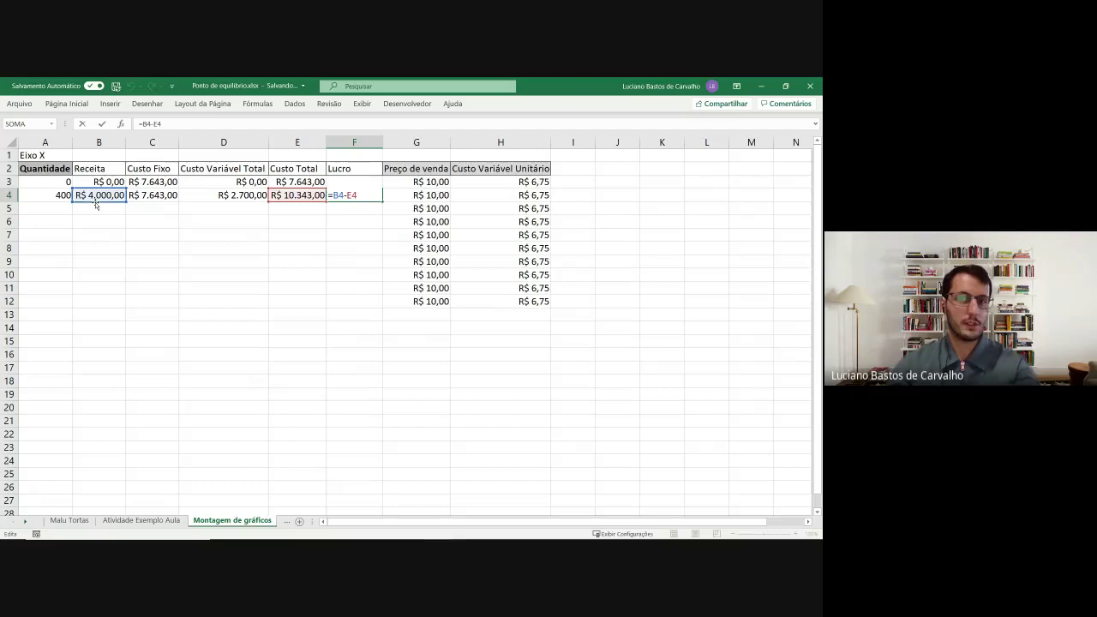
key(ctrl+Return)
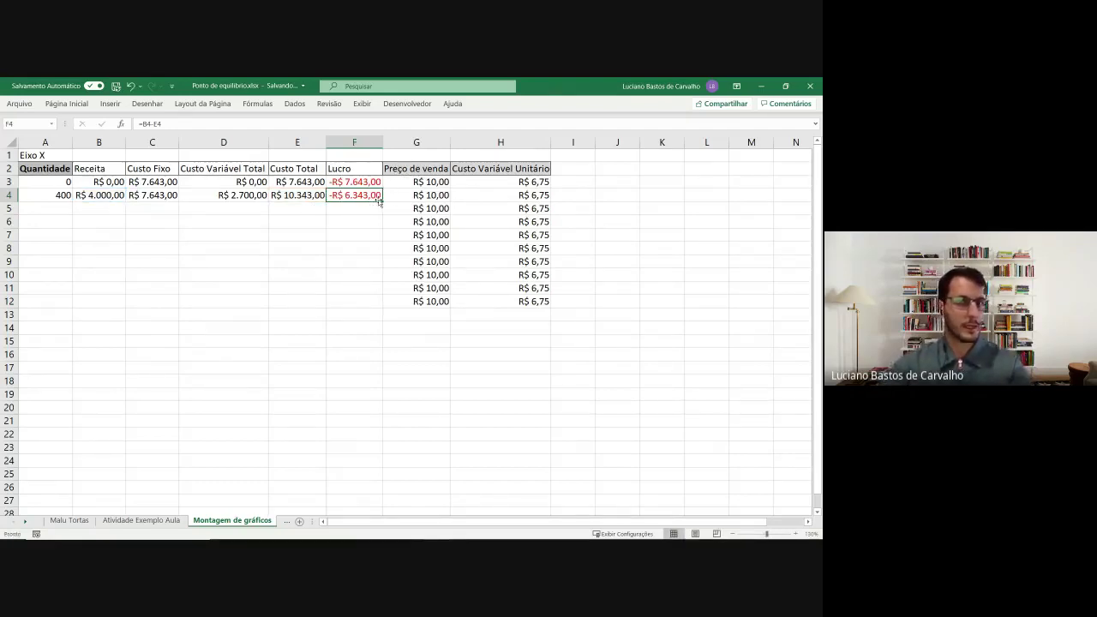
- Replace the quantity in A4 with the formula =A3+400
click(51, 209)
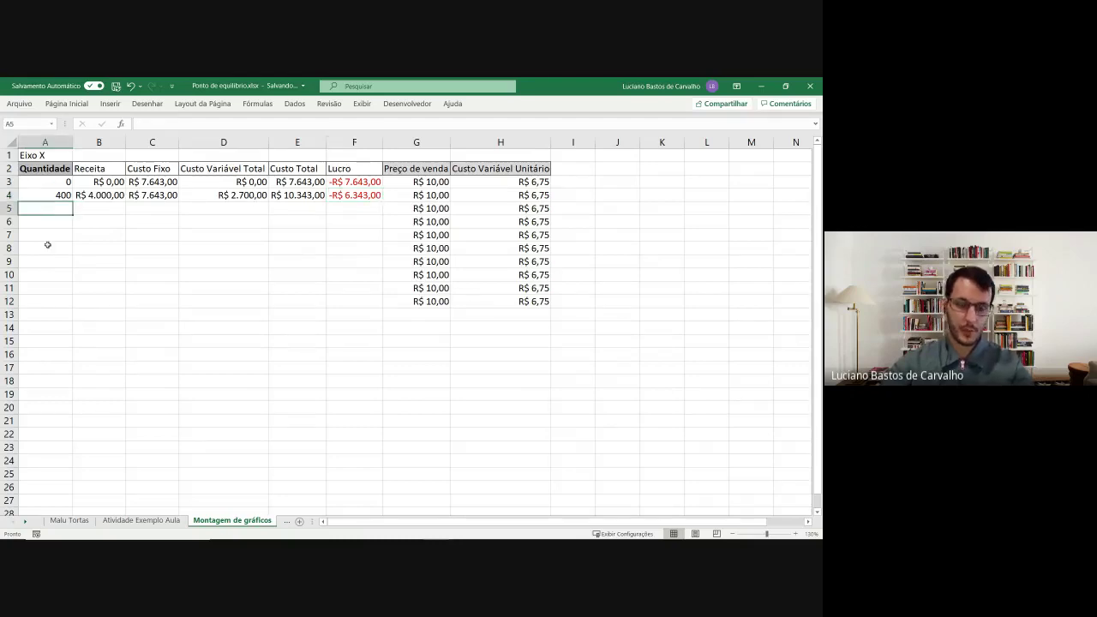
key(Up)
text(=)
key(Up)
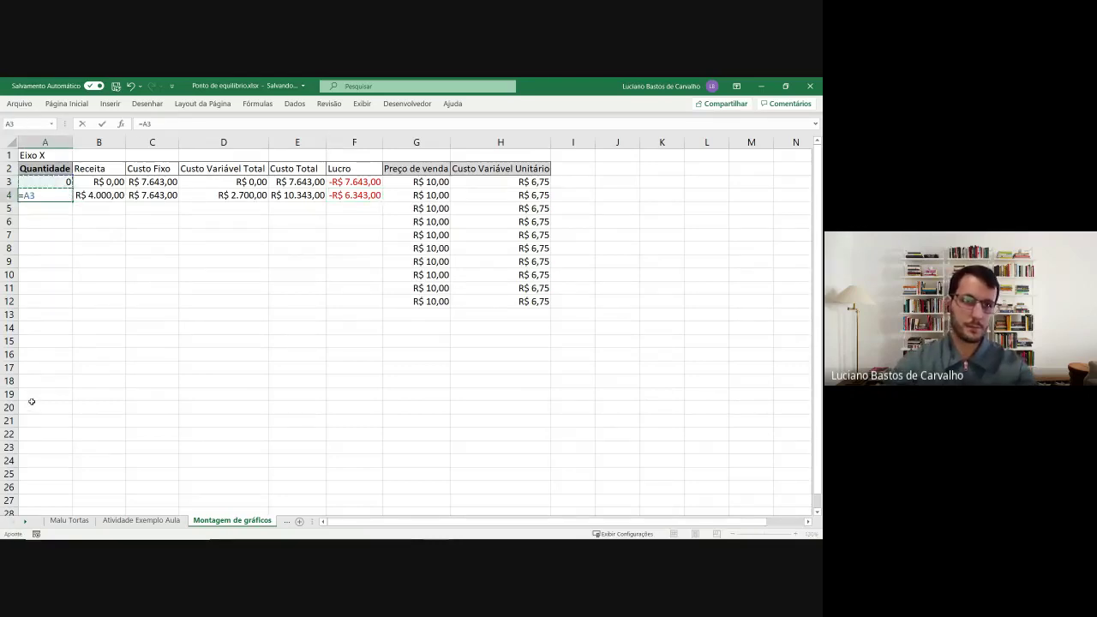
text(+400)
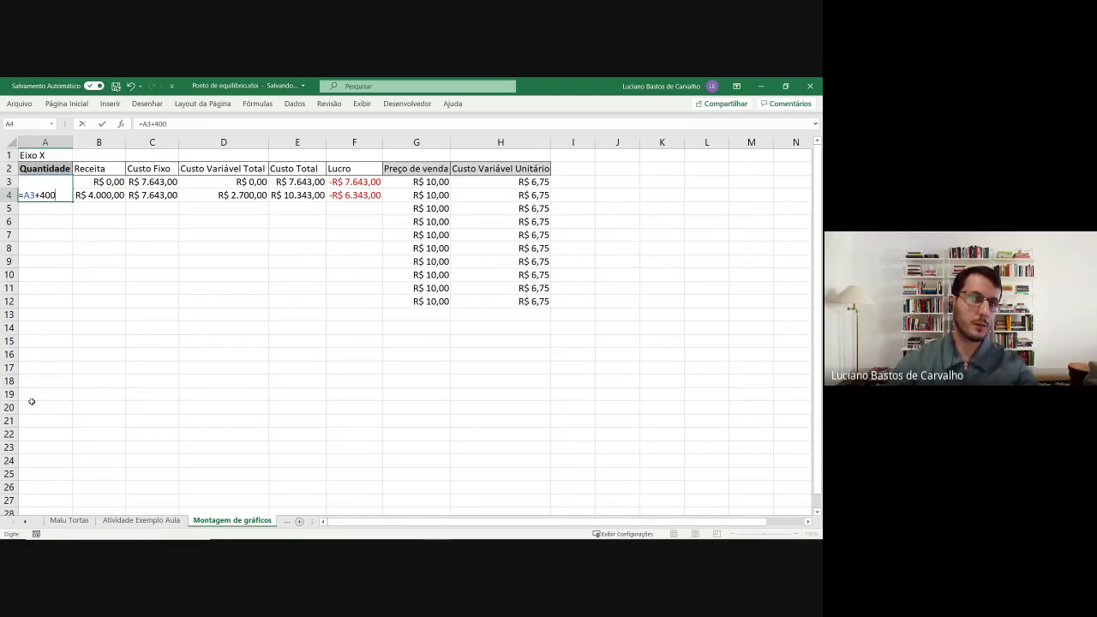
key(Return)
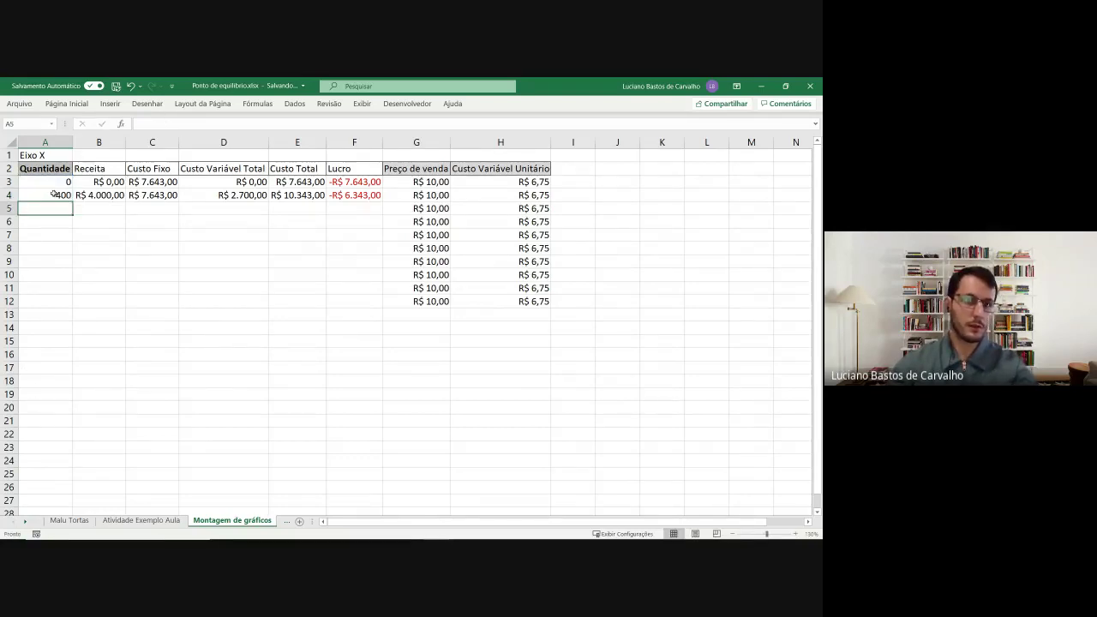
- Fill the formulas of A4:F4 down through row 12 and fit the Receita column to its contents
drag(53, 194, 379, 308)
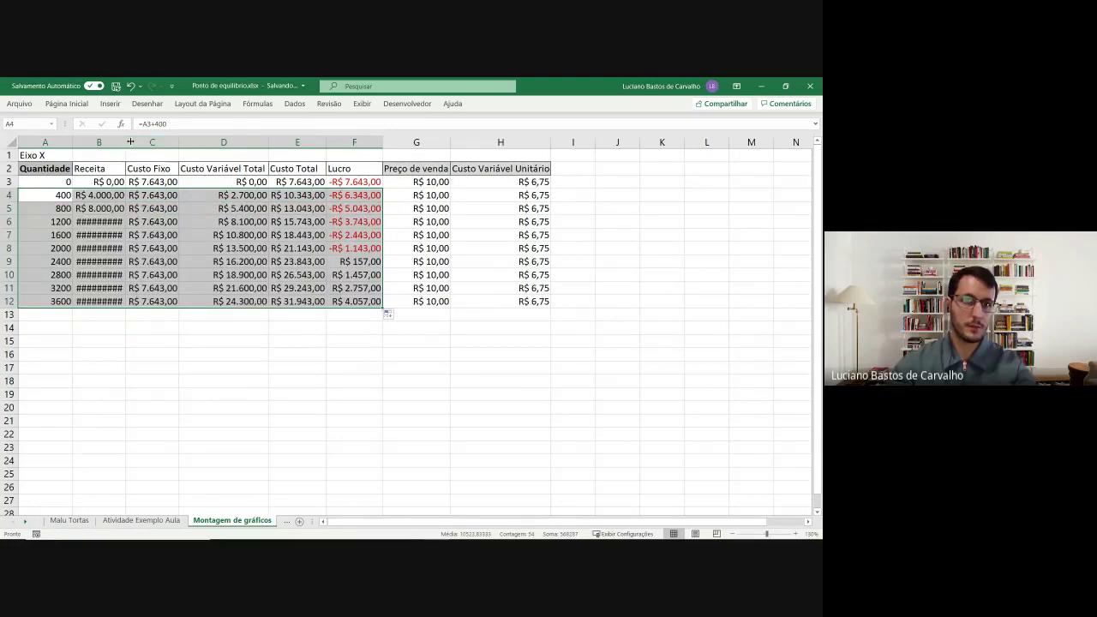
double_click(125, 141)
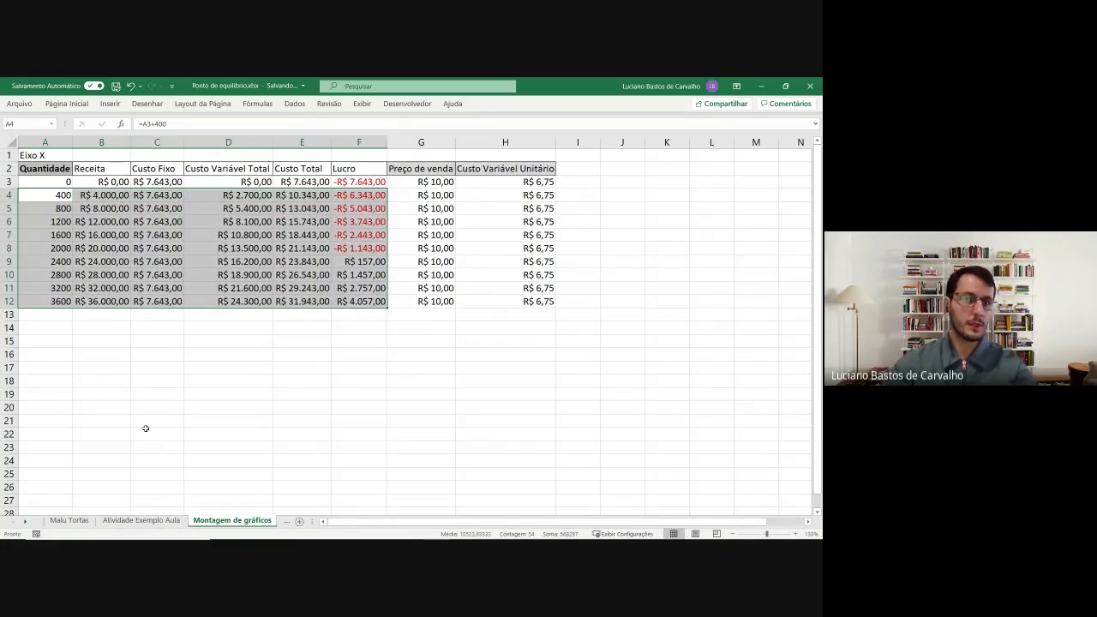
click(128, 398)
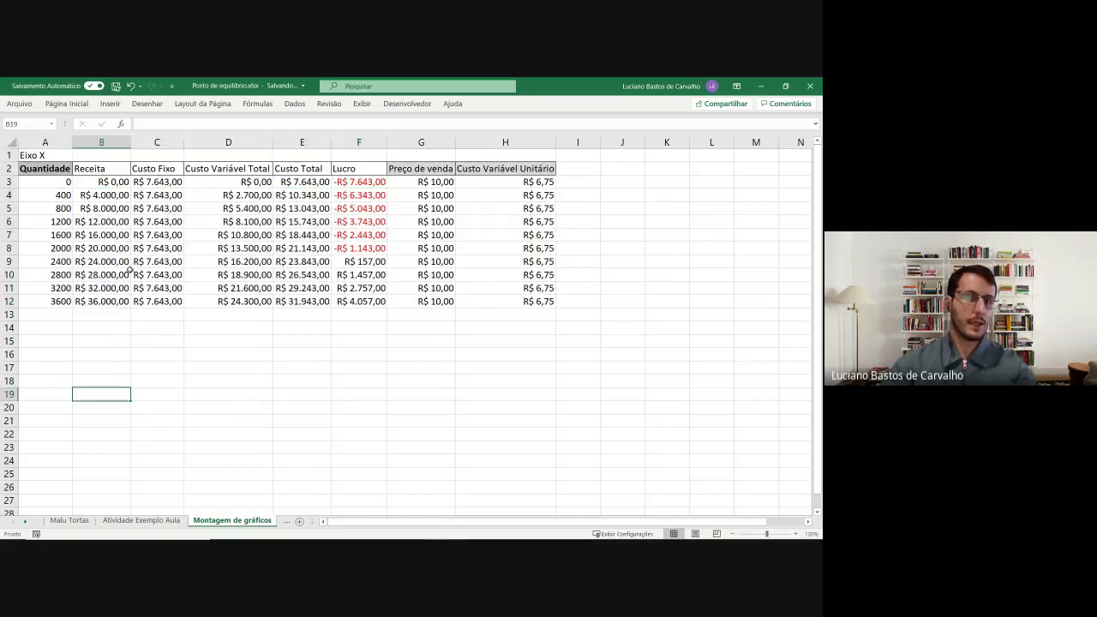
- Examine the last quantity, the revenue, cost and profit formulas in row 8, and the profit in F9
click(56, 301)
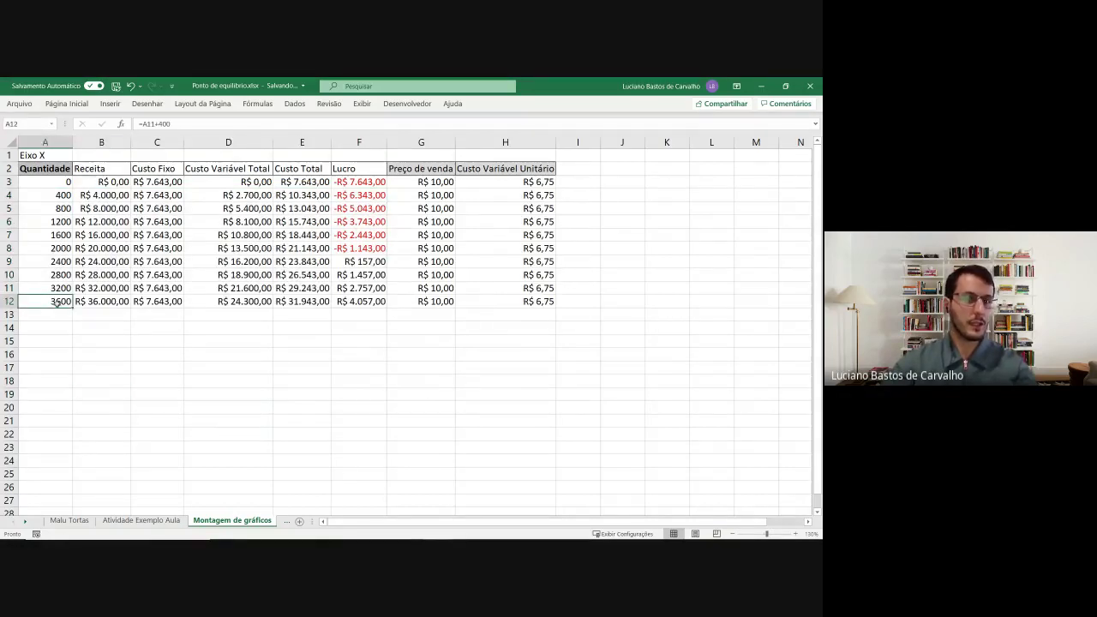
click(54, 248)
double_click(103, 249)
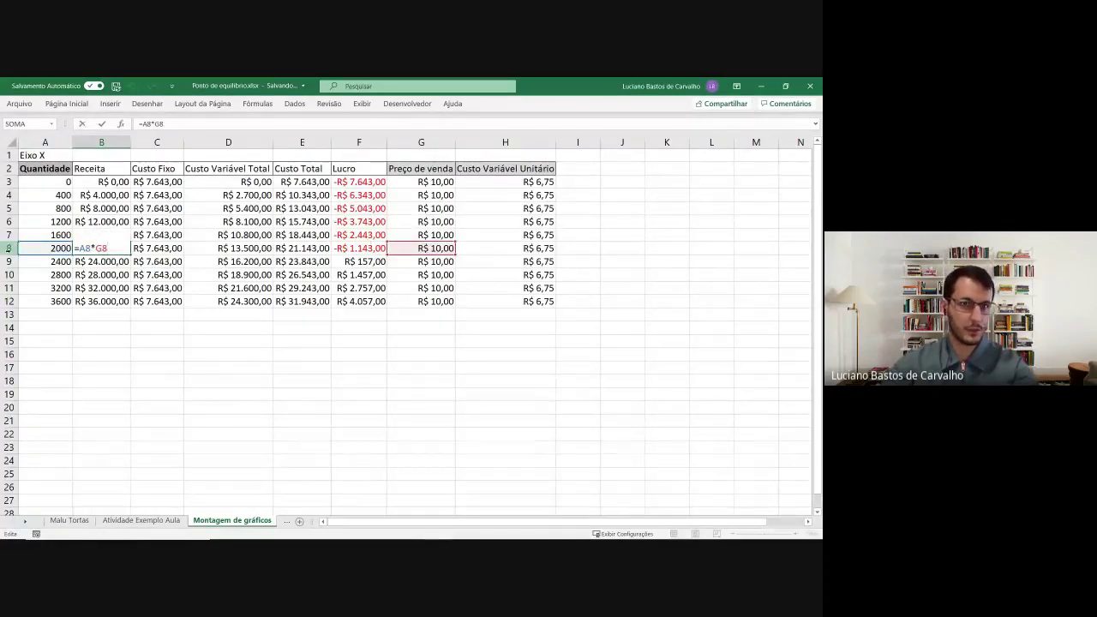
key(ctrl+Return)
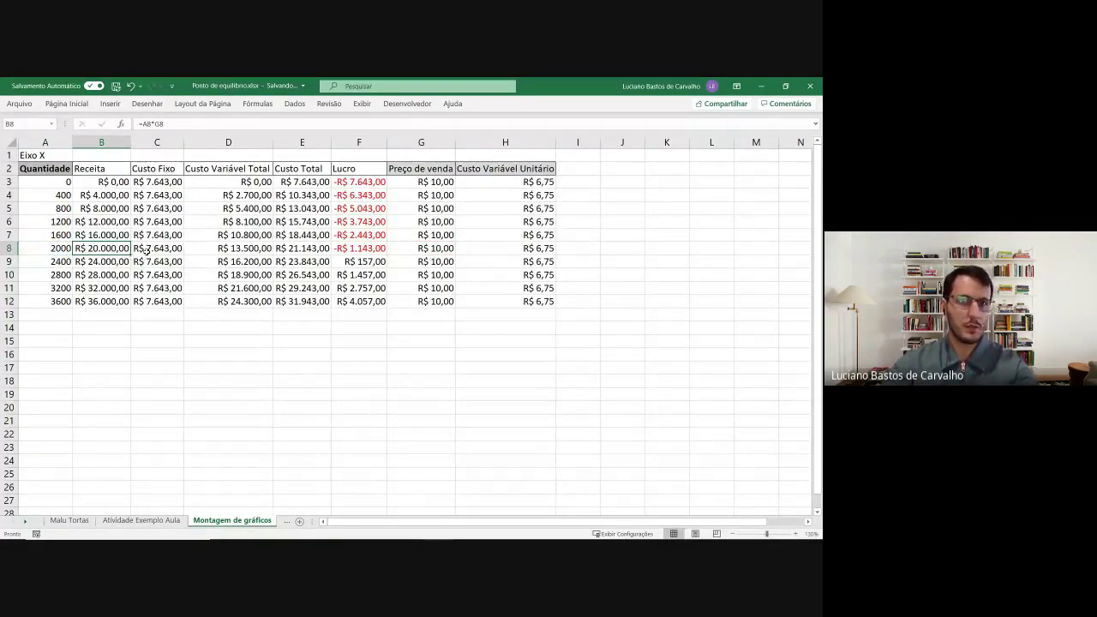
click(148, 249)
click(246, 249)
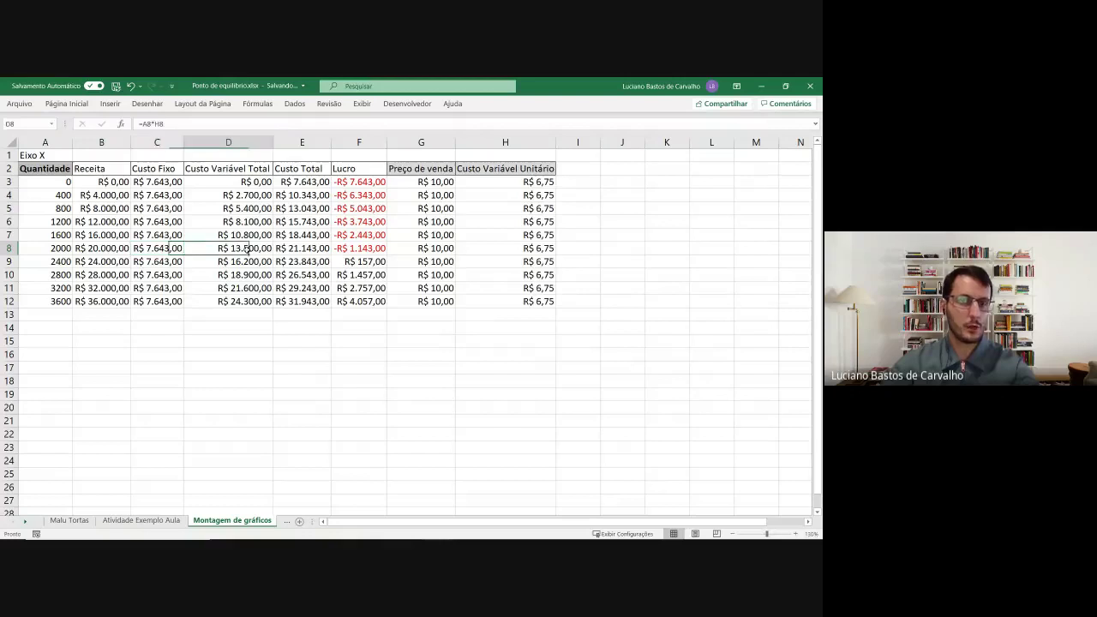
key(F2)
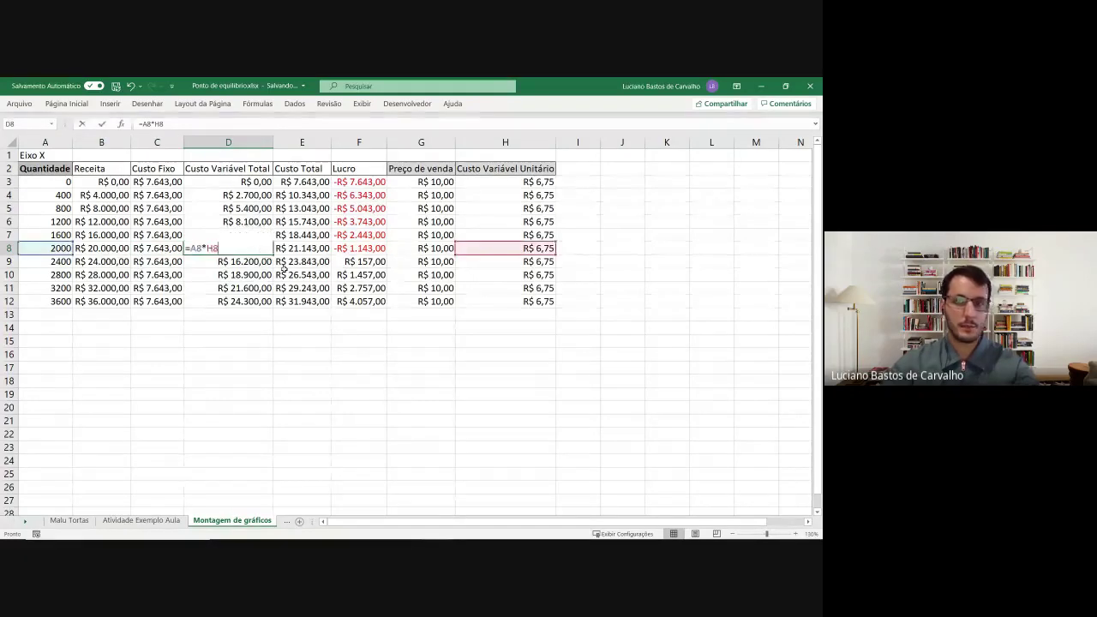
key(Tab)
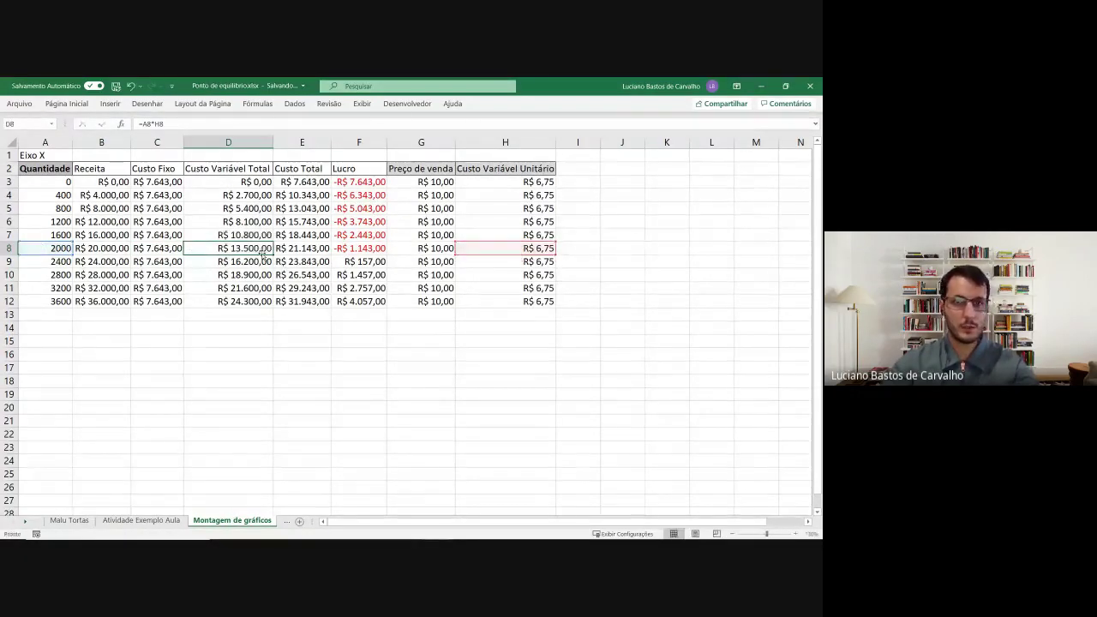
key(F2)
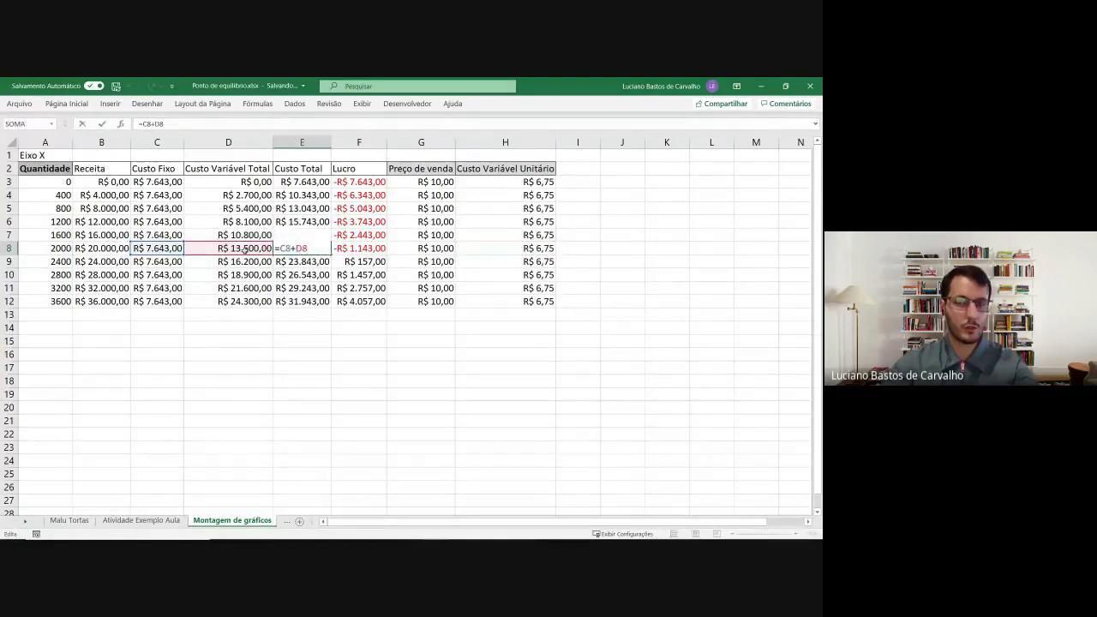
key(ctrl+Return)
key(Tab)
key(F2)
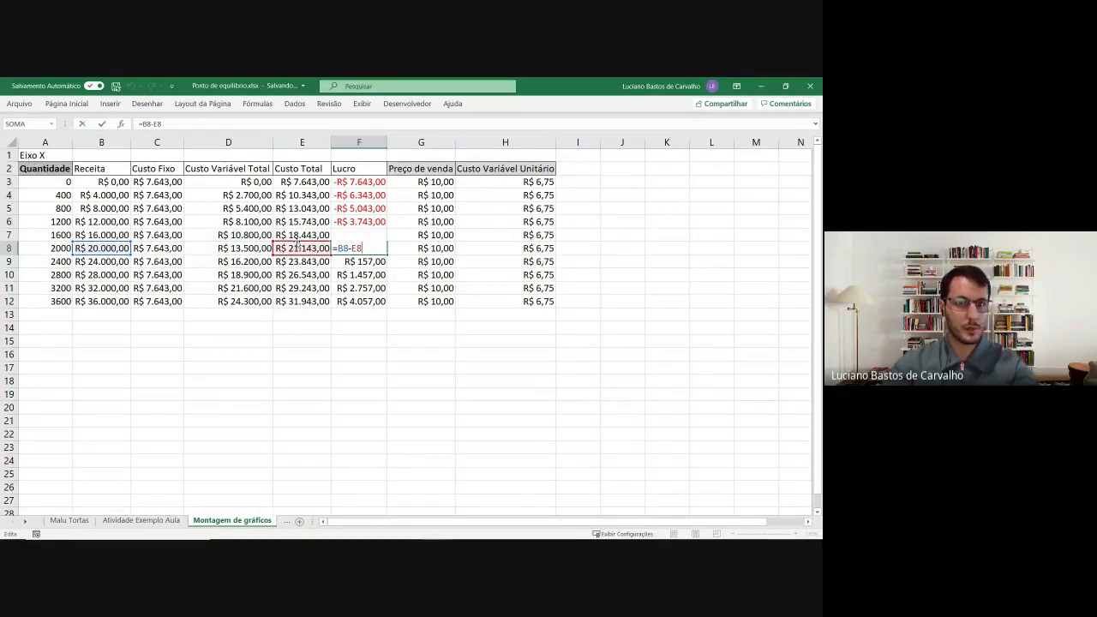
key(ctrl+Return)
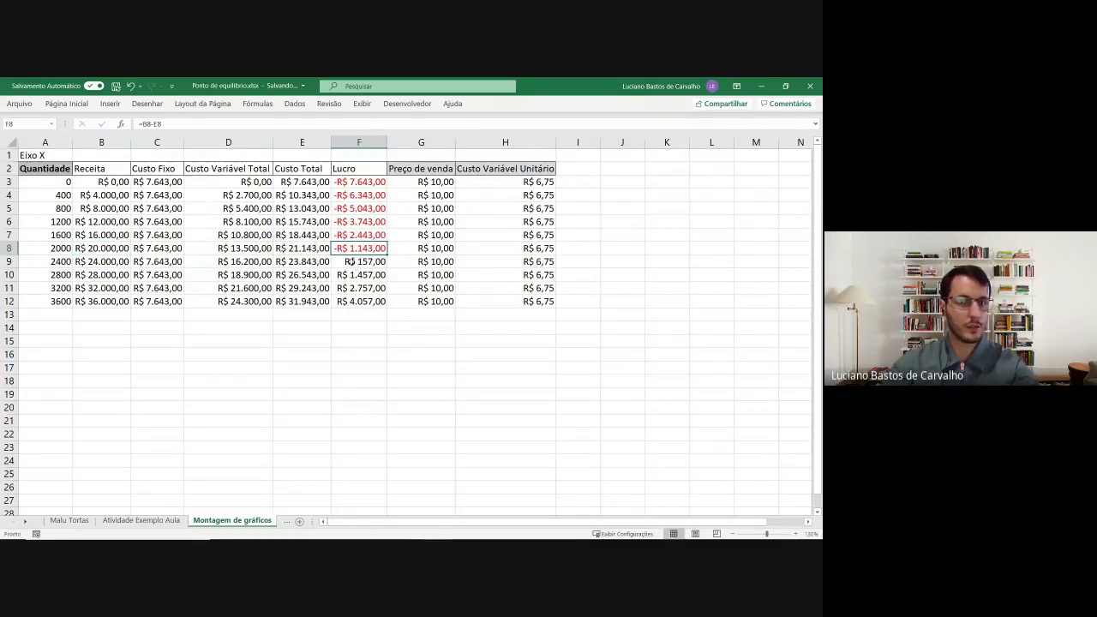
click(348, 261)
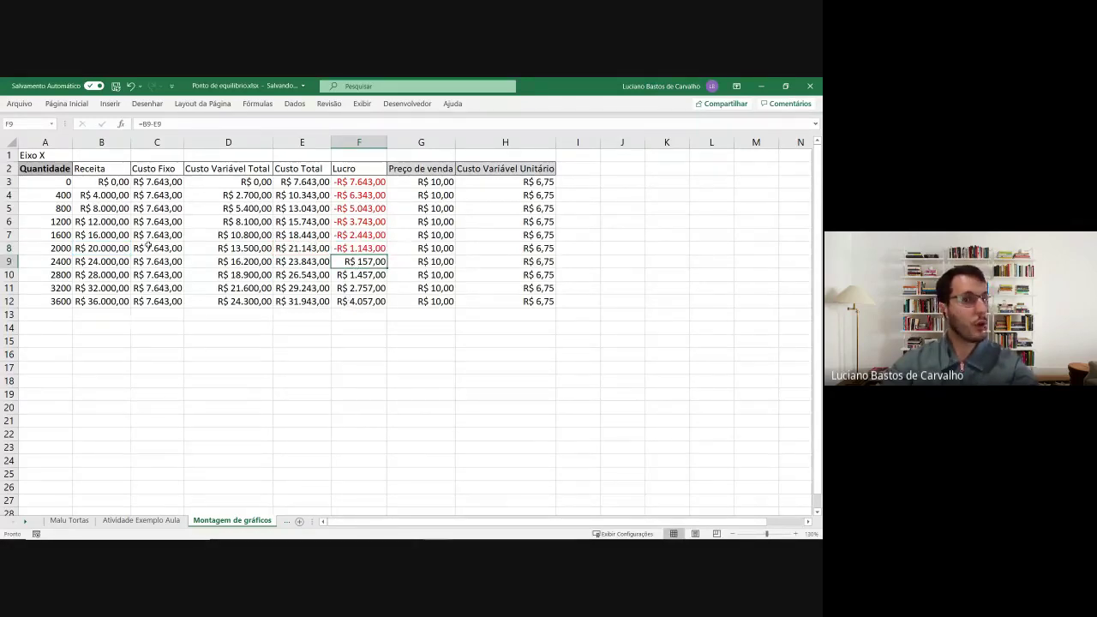
- Apply all borders (Todas as Bordas) to the table data in A3:H12
drag(49, 183, 529, 301)
click(536, 312)
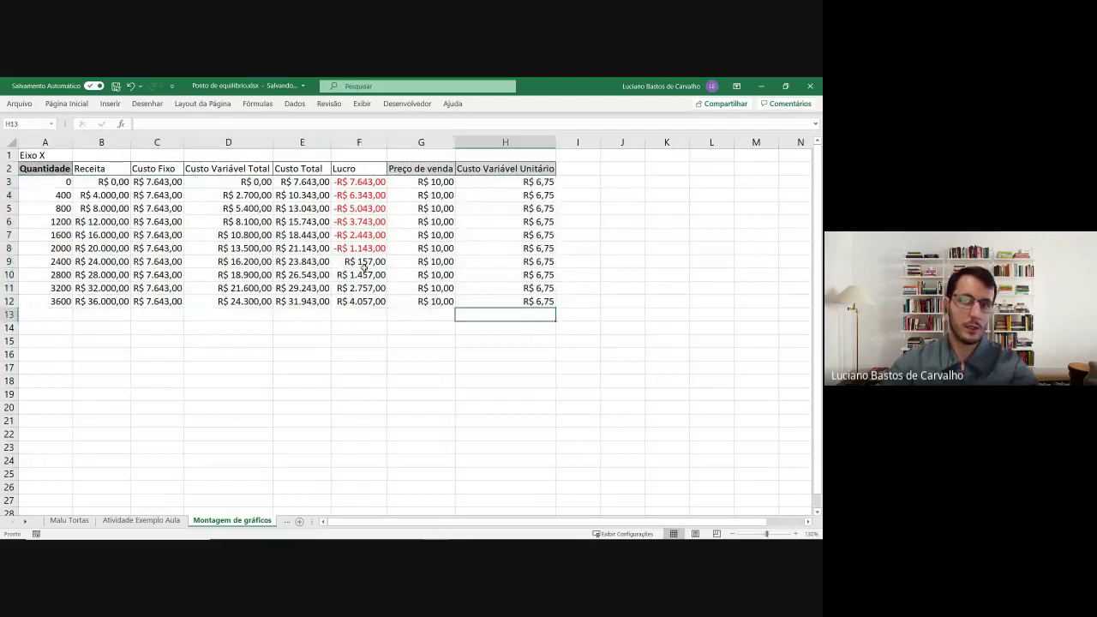
drag(52, 183, 551, 305)
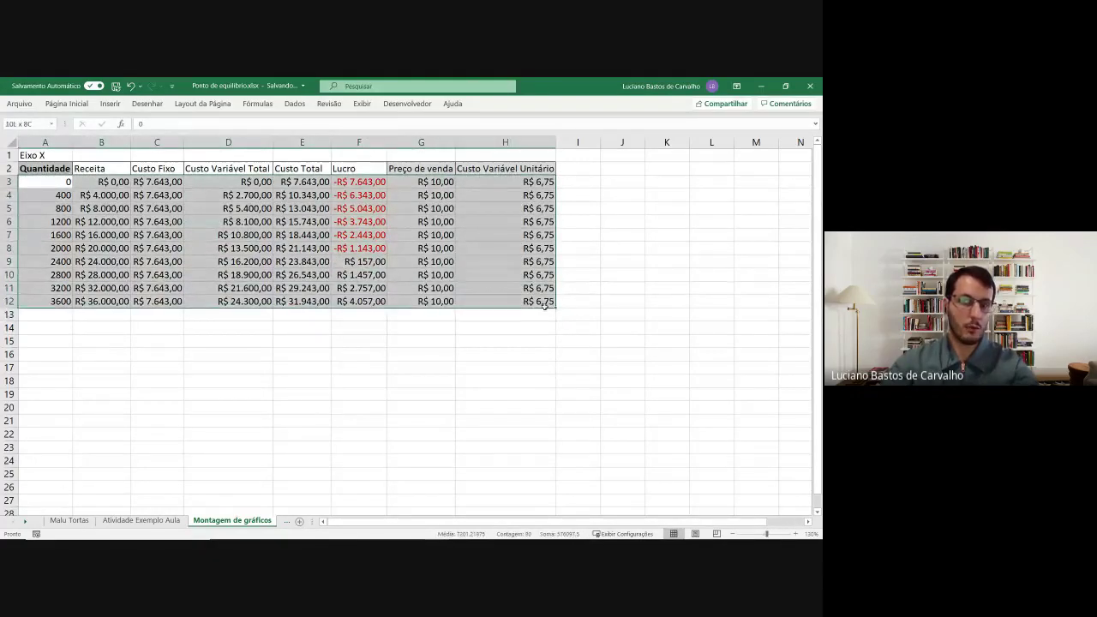
click(85, 107)
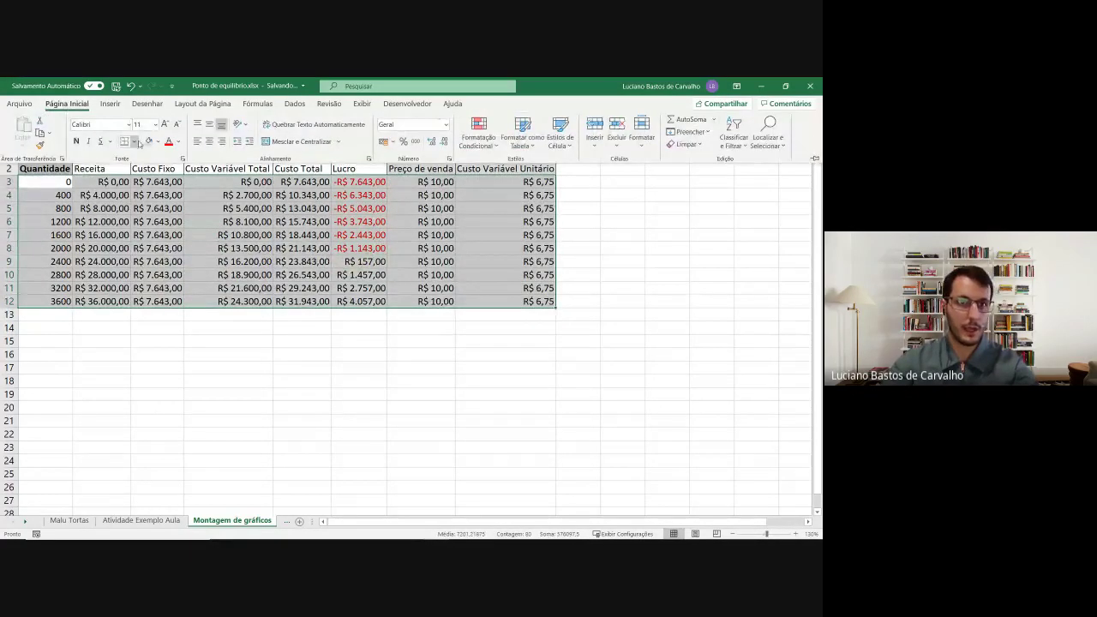
click(134, 143)
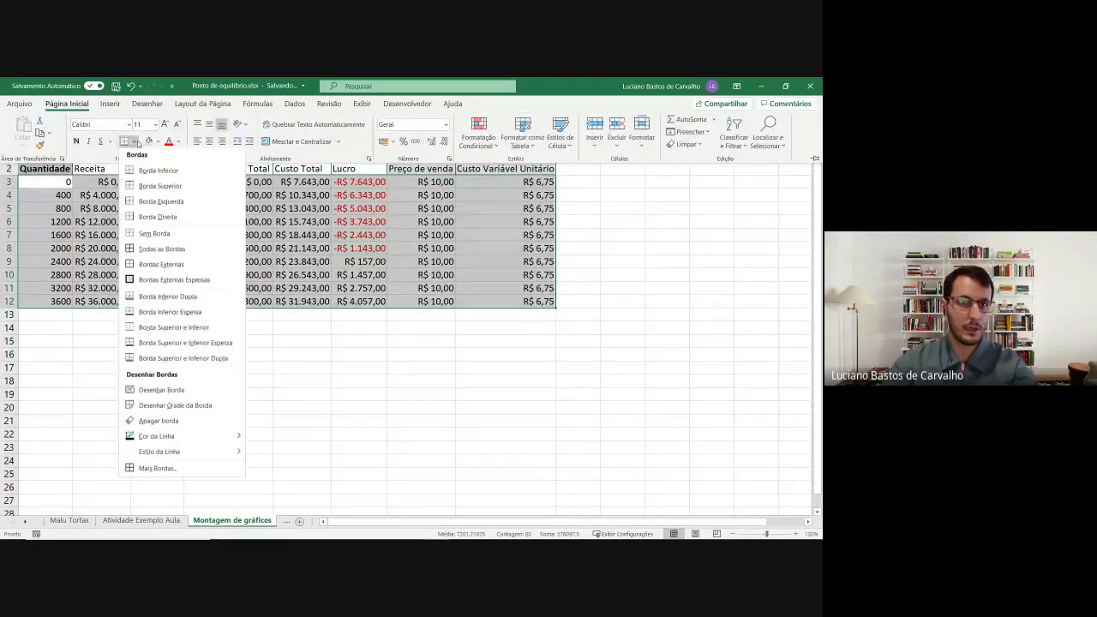
click(156, 249)
click(361, 299)
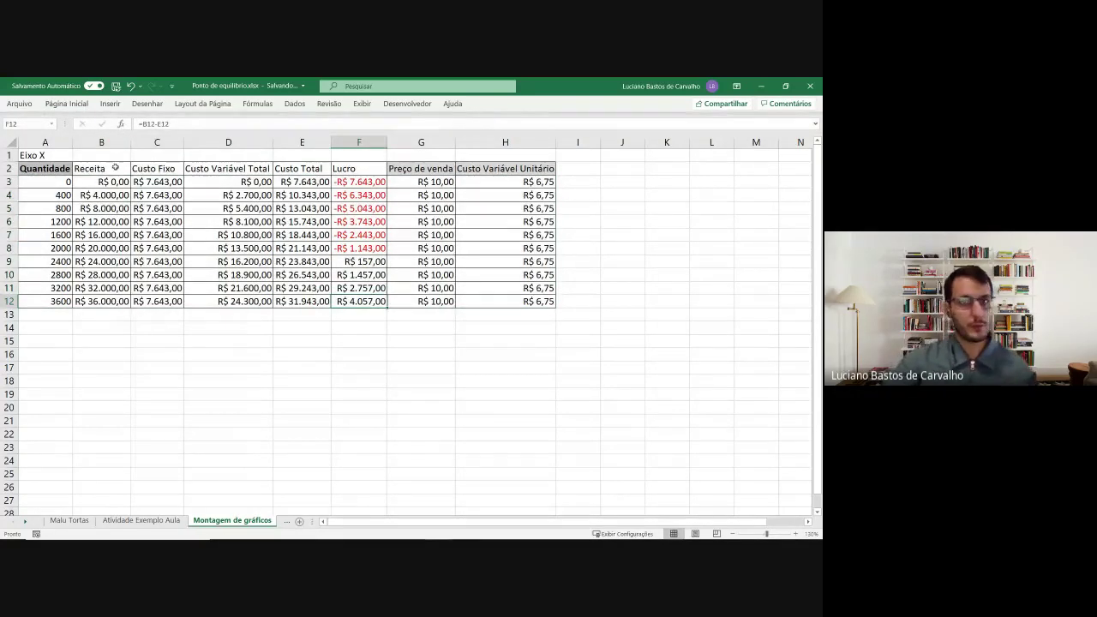
- Insert a 2D line chart of the Receita through Lucro data in B2:F12 and enlarge it
mouse_move(114, 168)
mouse_down()
mouse_move(291, 206)
mouse_move(368, 304)
mouse_up()
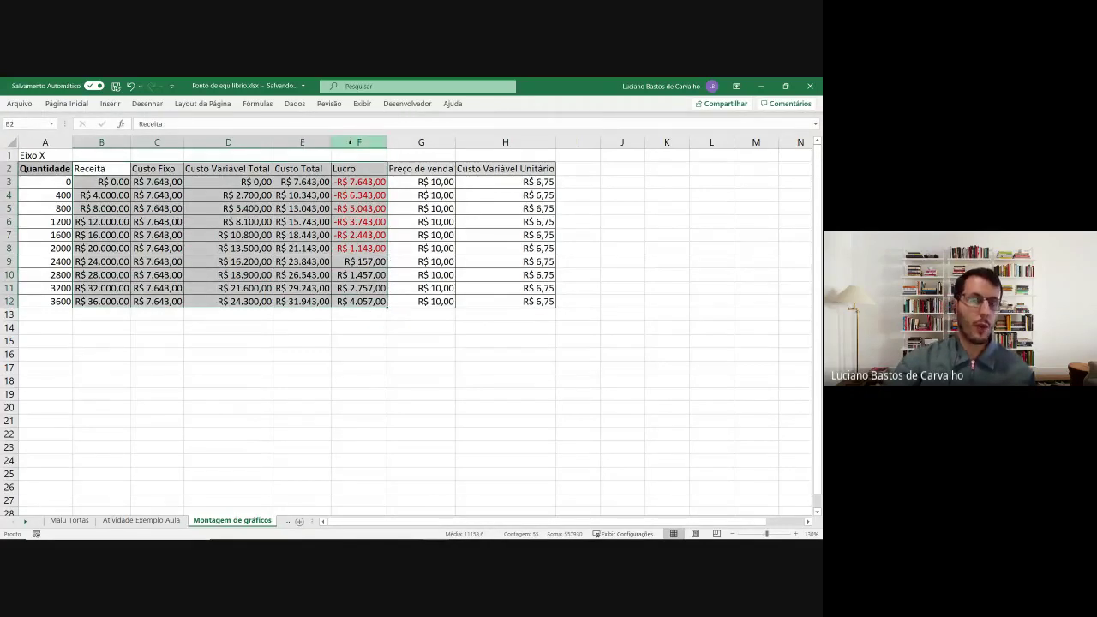
click(111, 105)
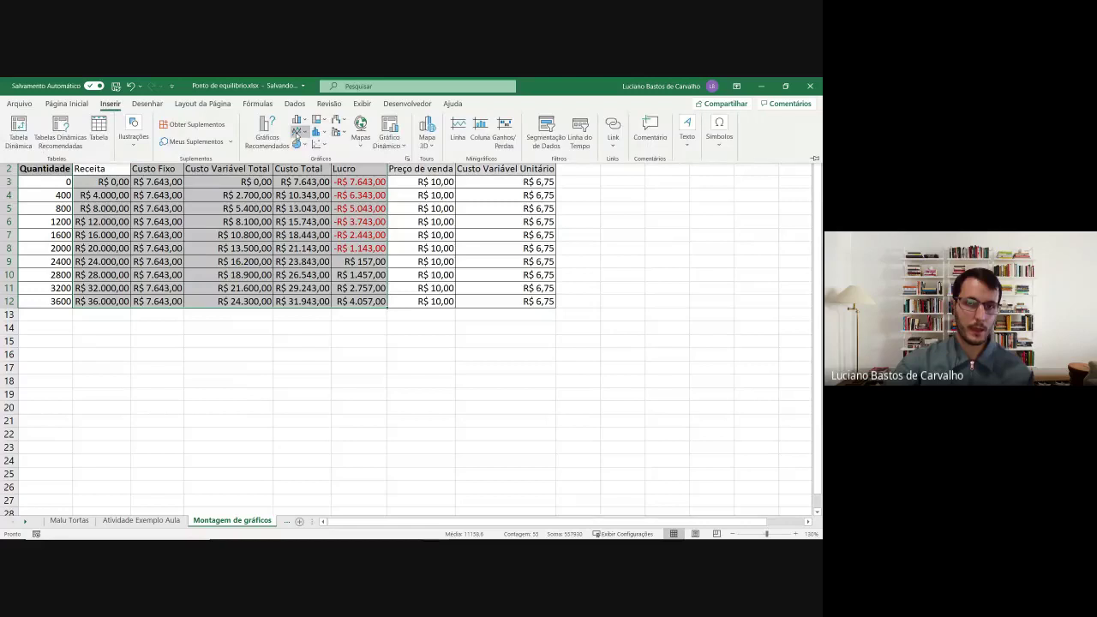
click(297, 134)
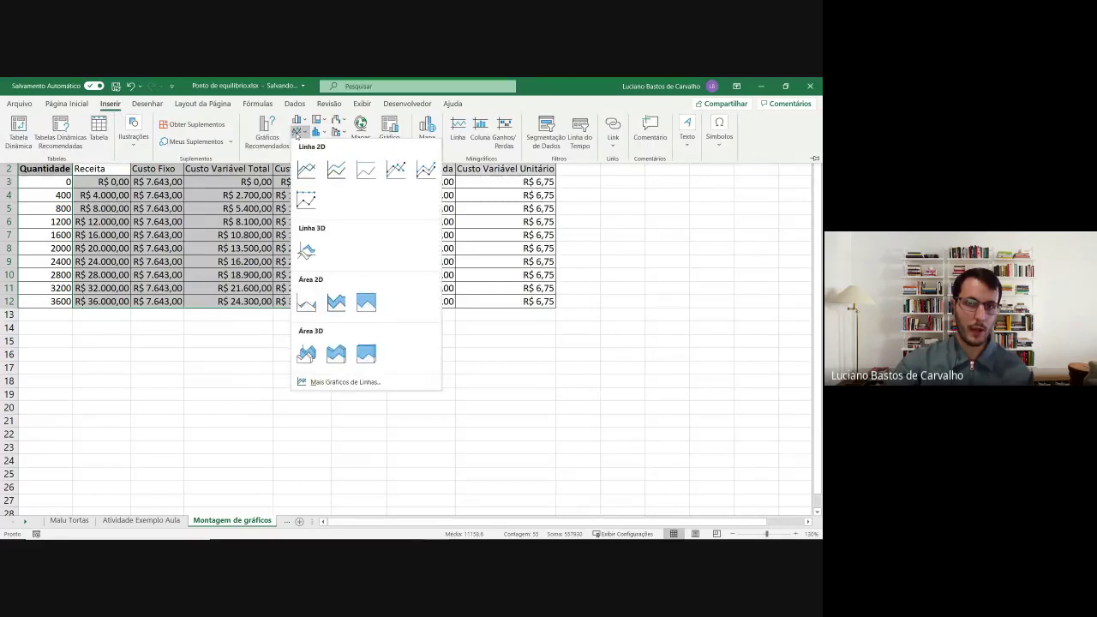
click(306, 176)
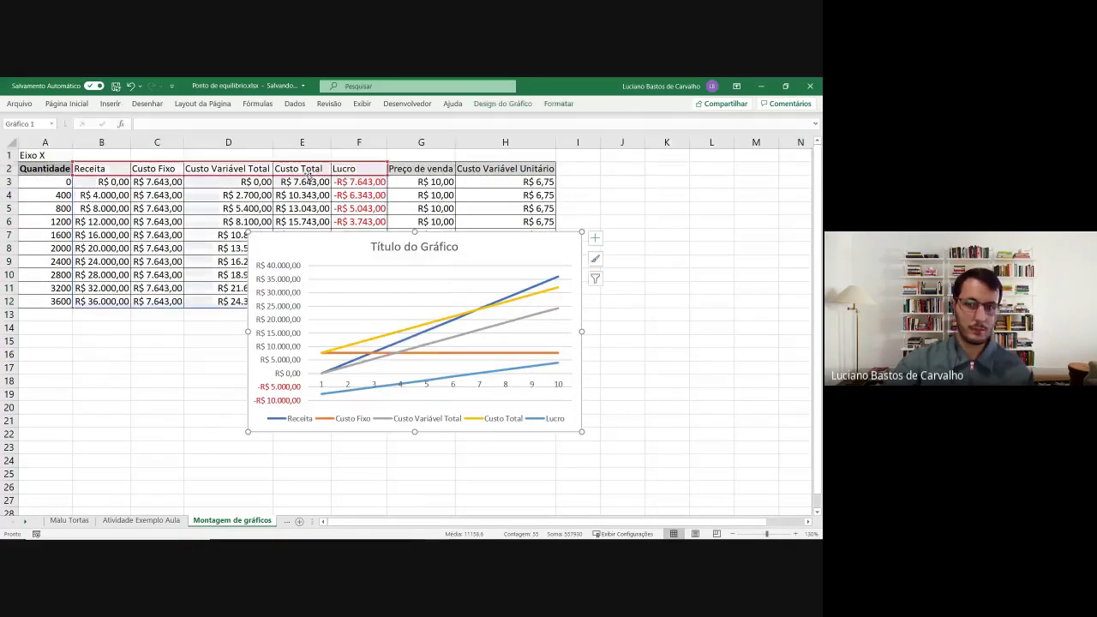
drag(581, 431, 691, 463)
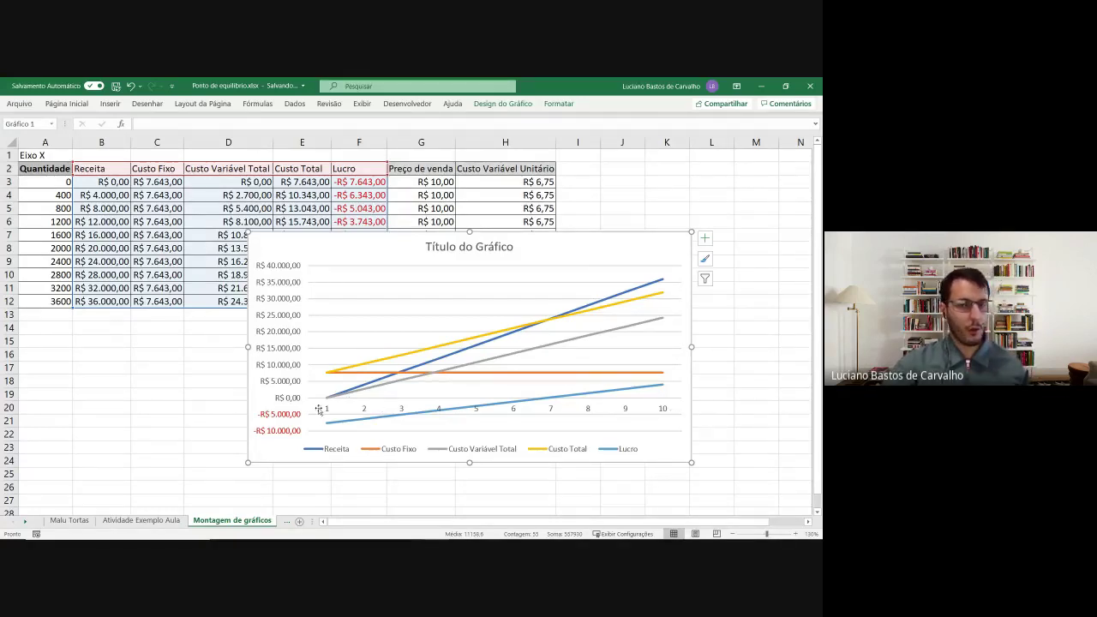
- Set the chart's horizontal axis labels to the quantities in A3:A12
right_click(648, 425)
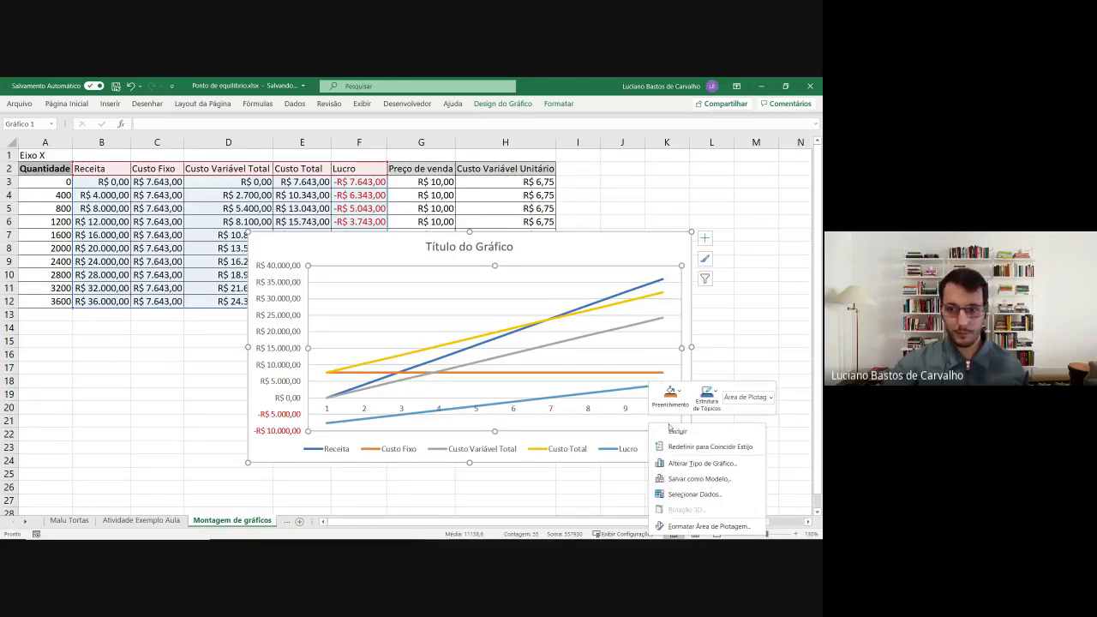
click(694, 495)
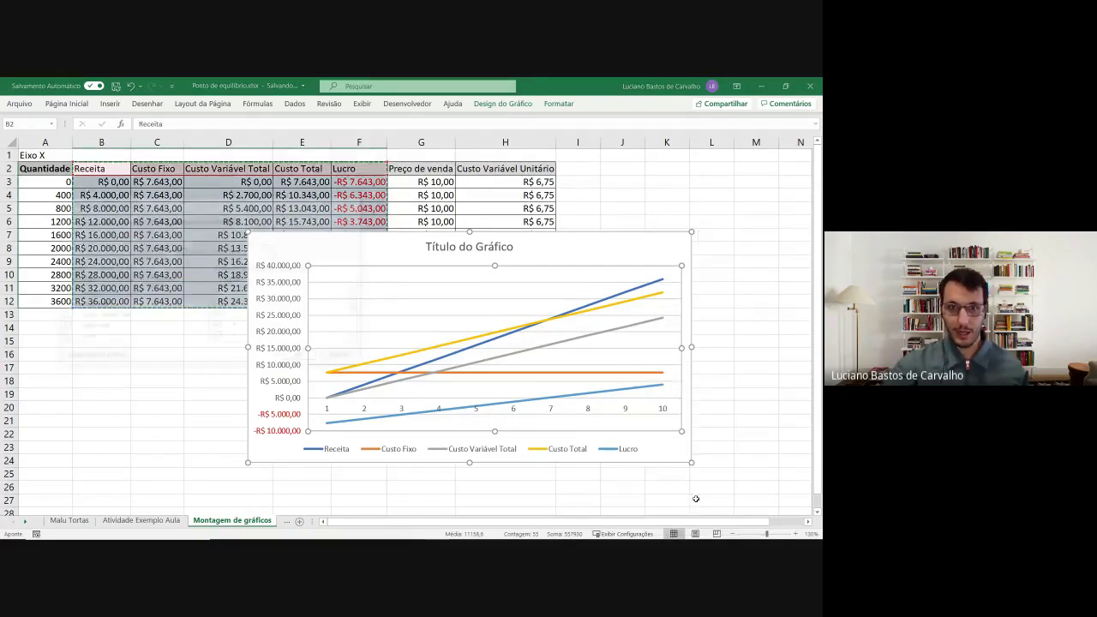
click(233, 281)
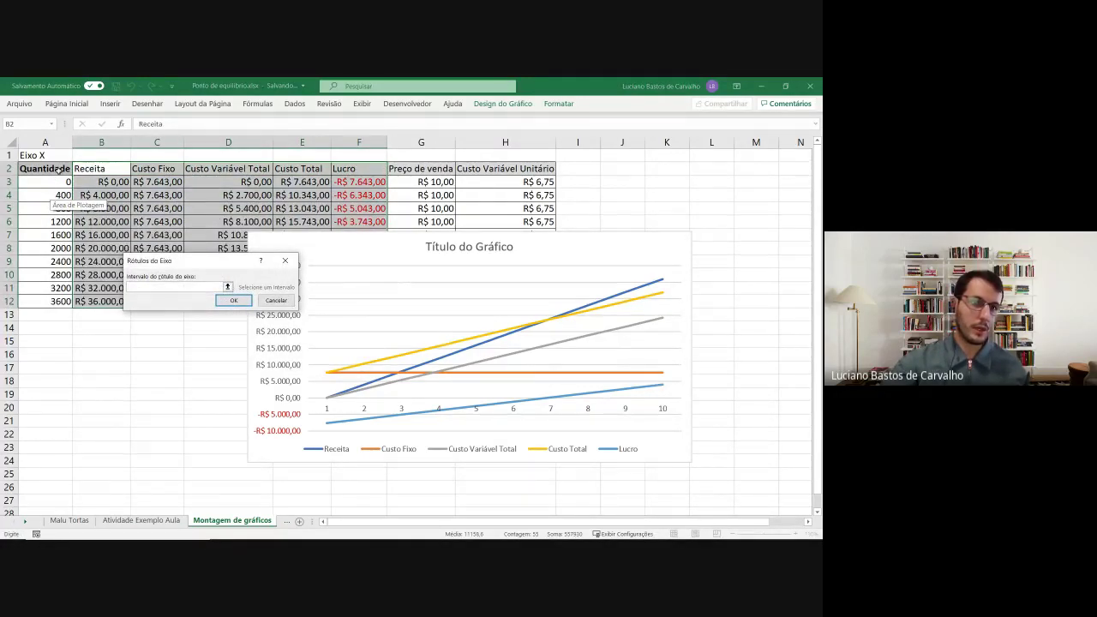
drag(58, 169, 53, 298)
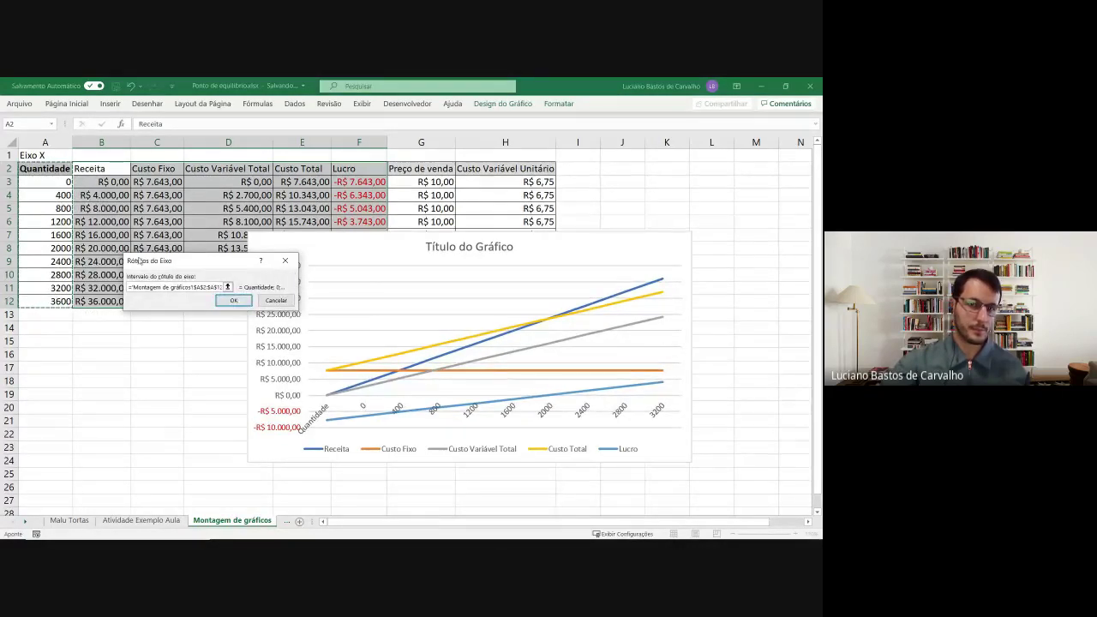
drag(48, 183, 52, 300)
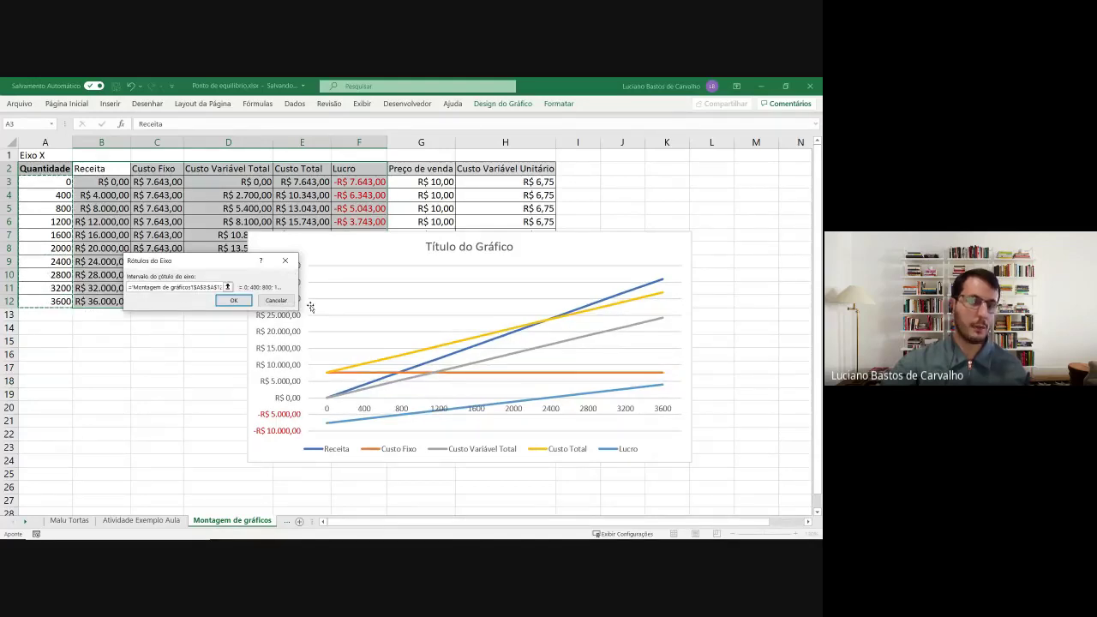
click(234, 301)
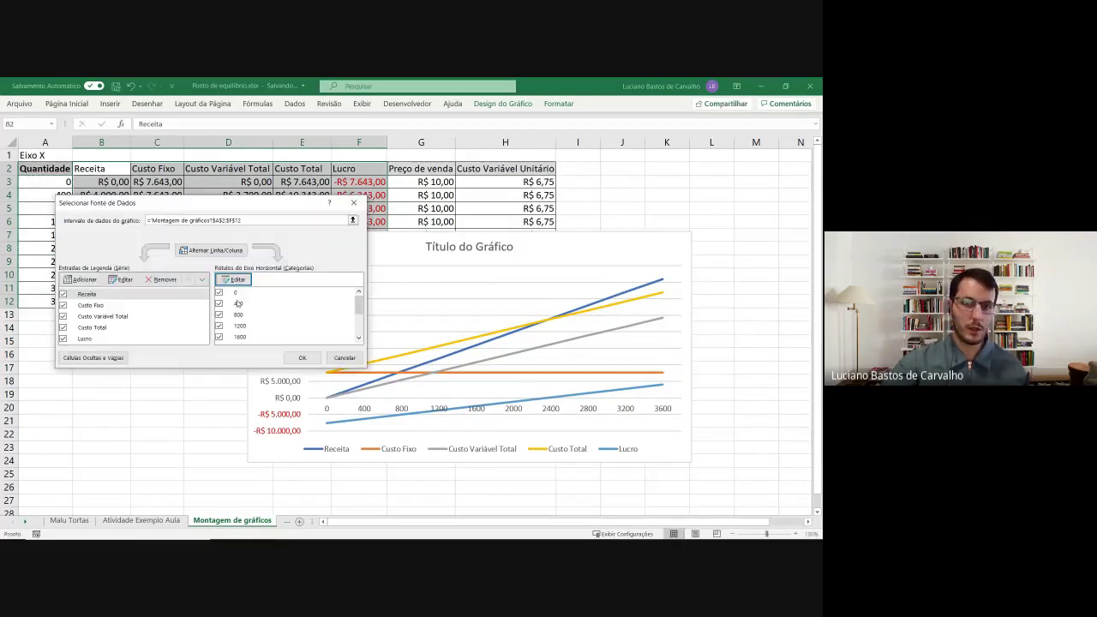
click(302, 357)
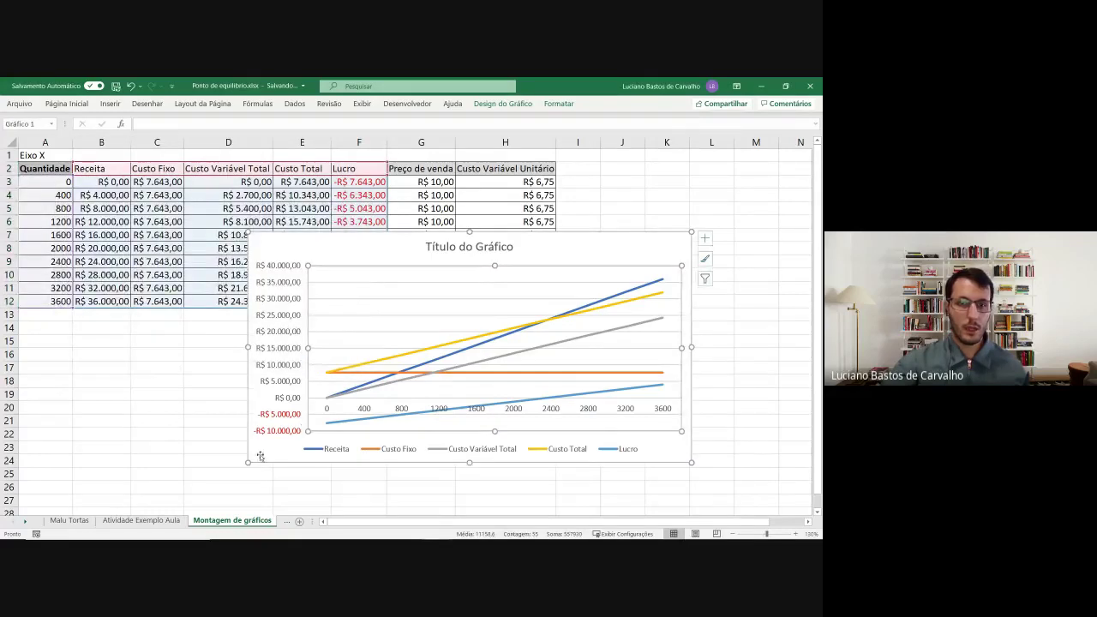
- Replace the chart's title with "Ponto de Equilíbrio Contábil"
double_click(490, 248)
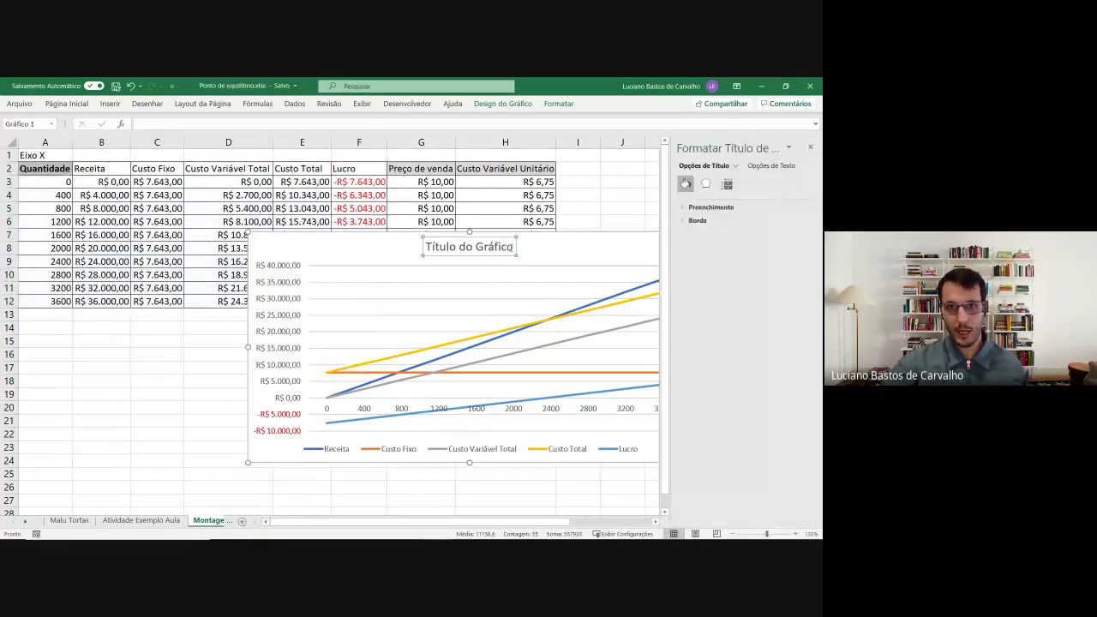
drag(512, 247, 412, 244)
text(Pon)
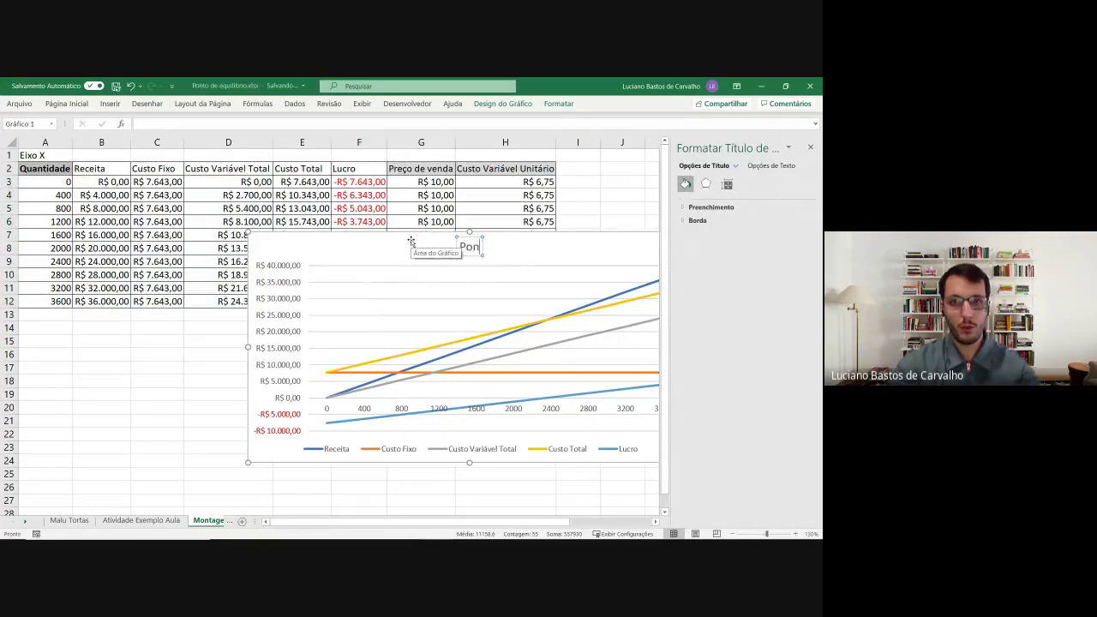
text(to de Equi)
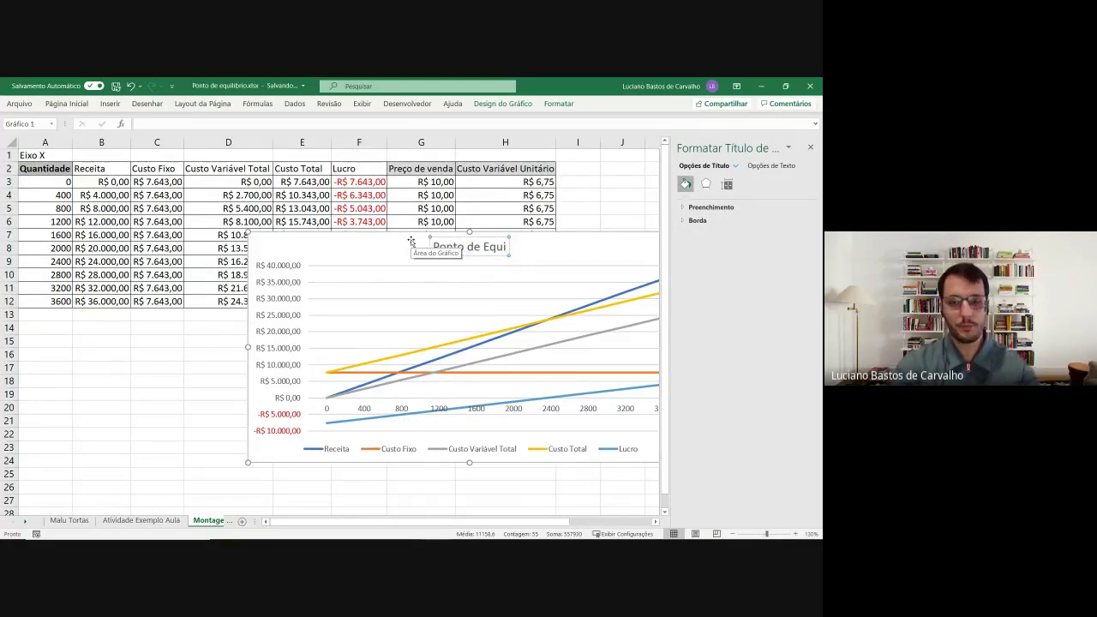
text(líbrio)
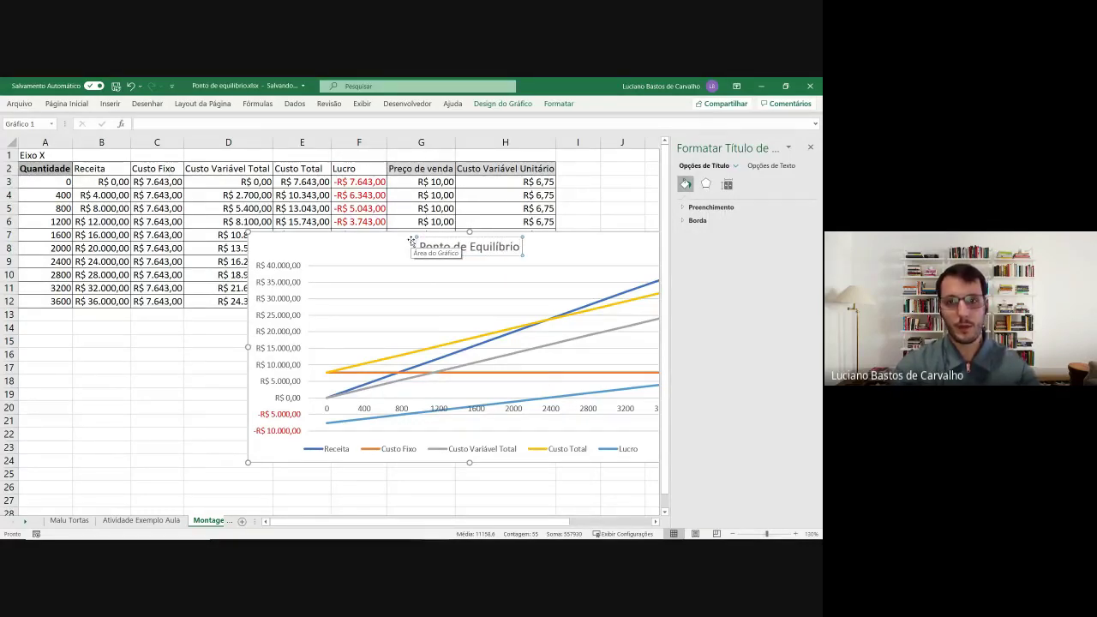
text( Contábil)
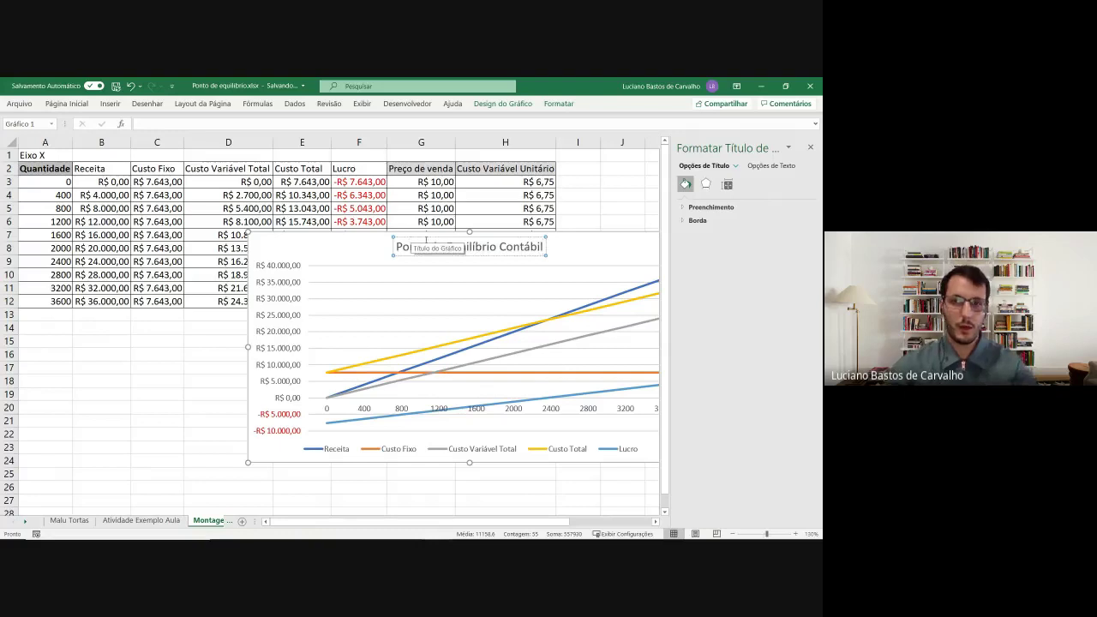
click(161, 340)
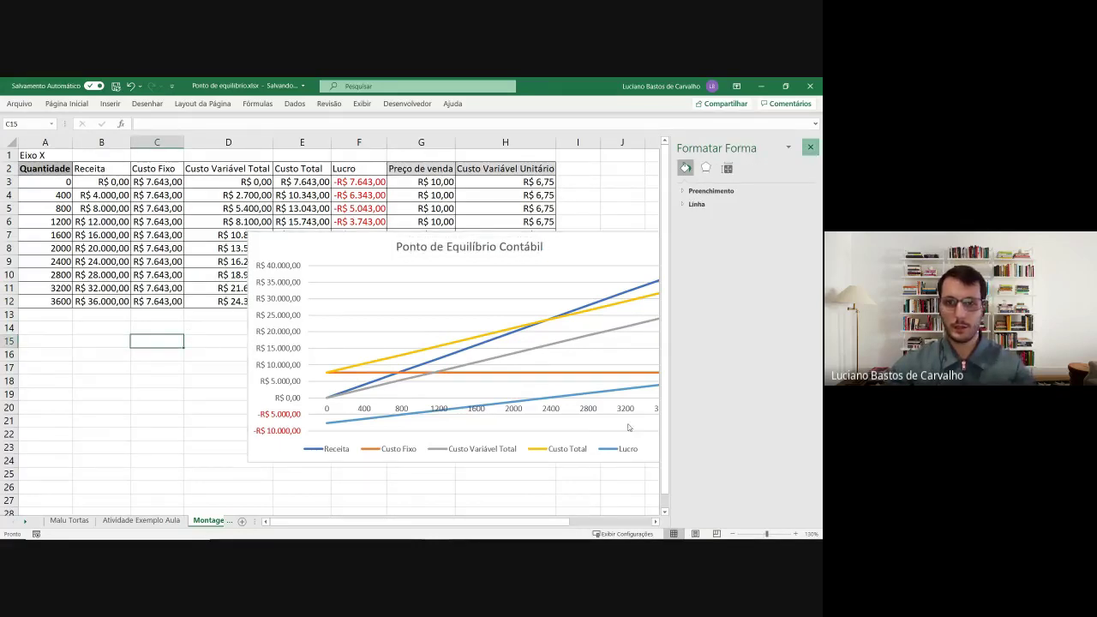
- Move the chart lower so it covers less of the table, and enlarge it from its upper corner
scroll(625, 423, down, 1)
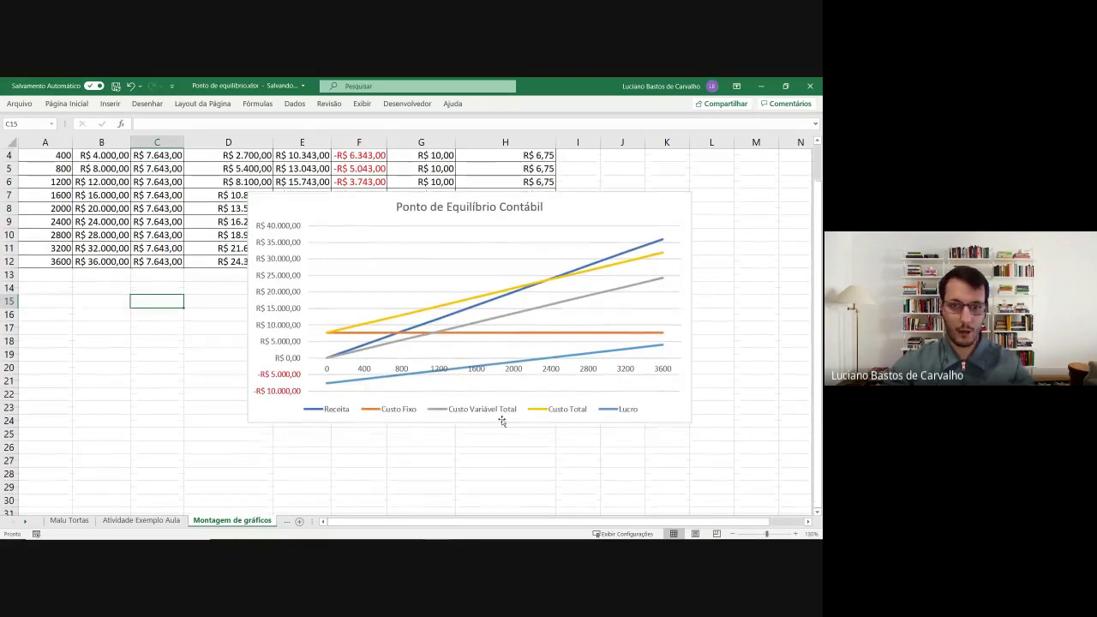
drag(605, 420, 479, 485)
drag(565, 251, 642, 225)
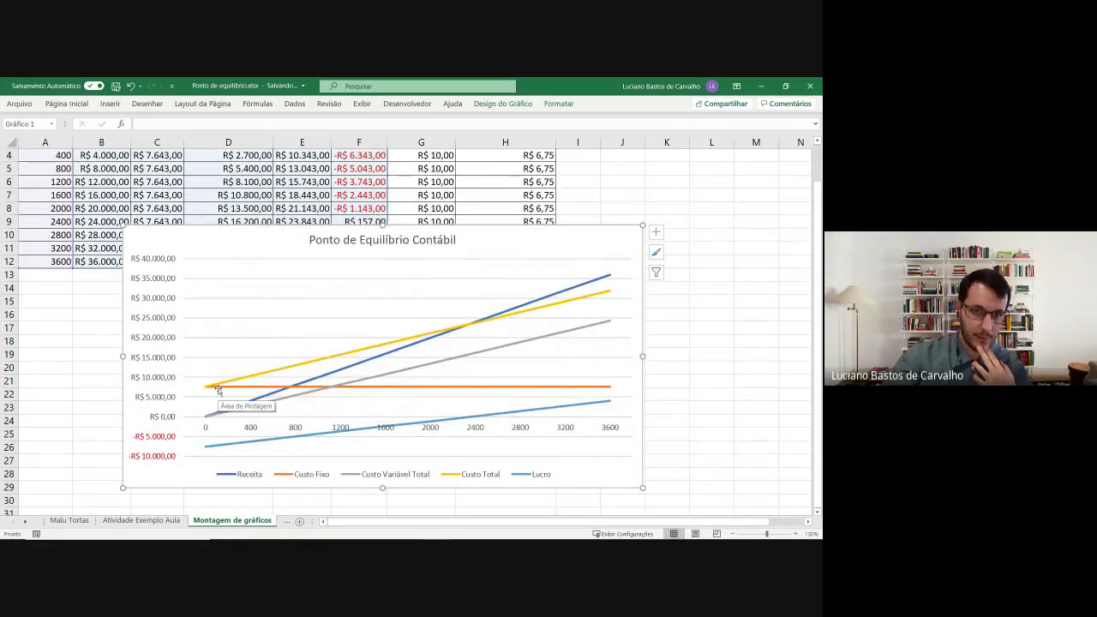
- Change the outline colour of the chart's Receita line to green
mouse_move(220, 387)
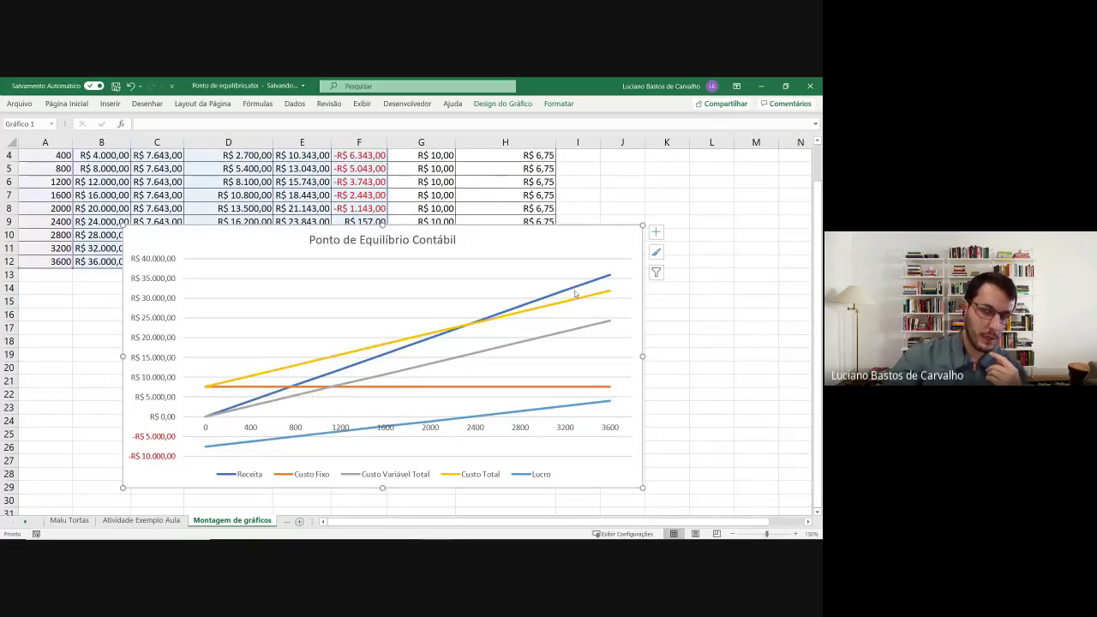
mouse_move(224, 419)
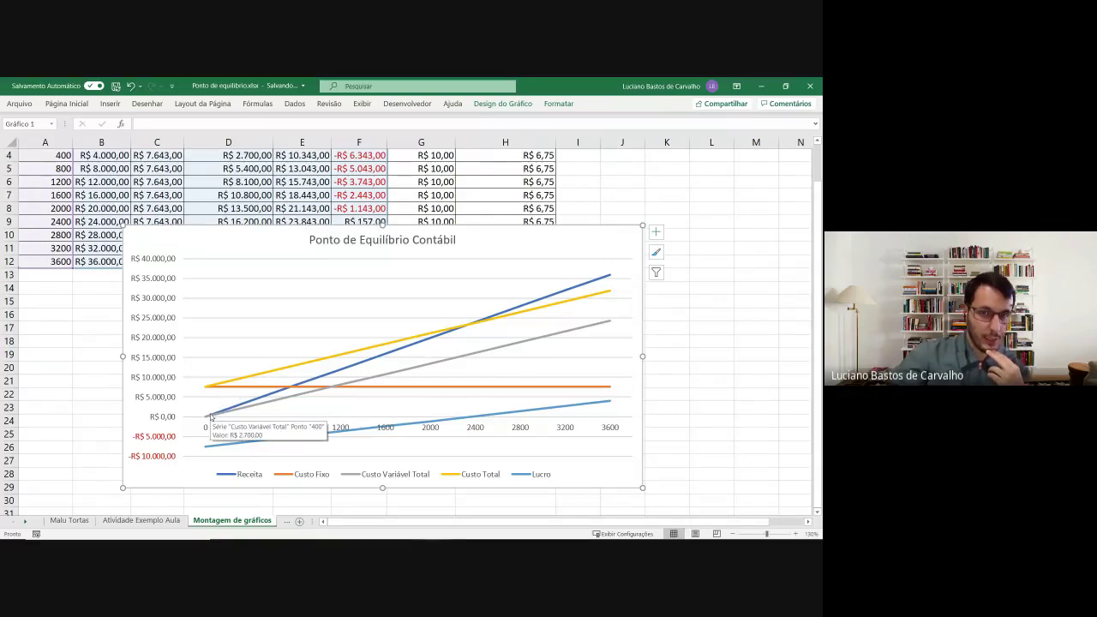
click(334, 378)
right_click(336, 374)
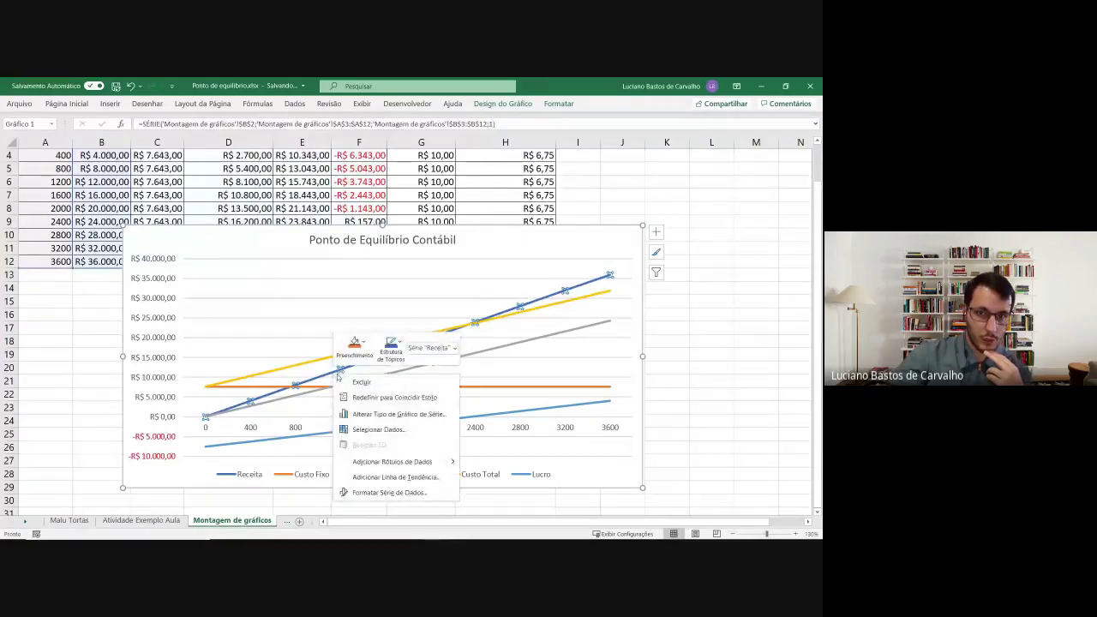
click(390, 358)
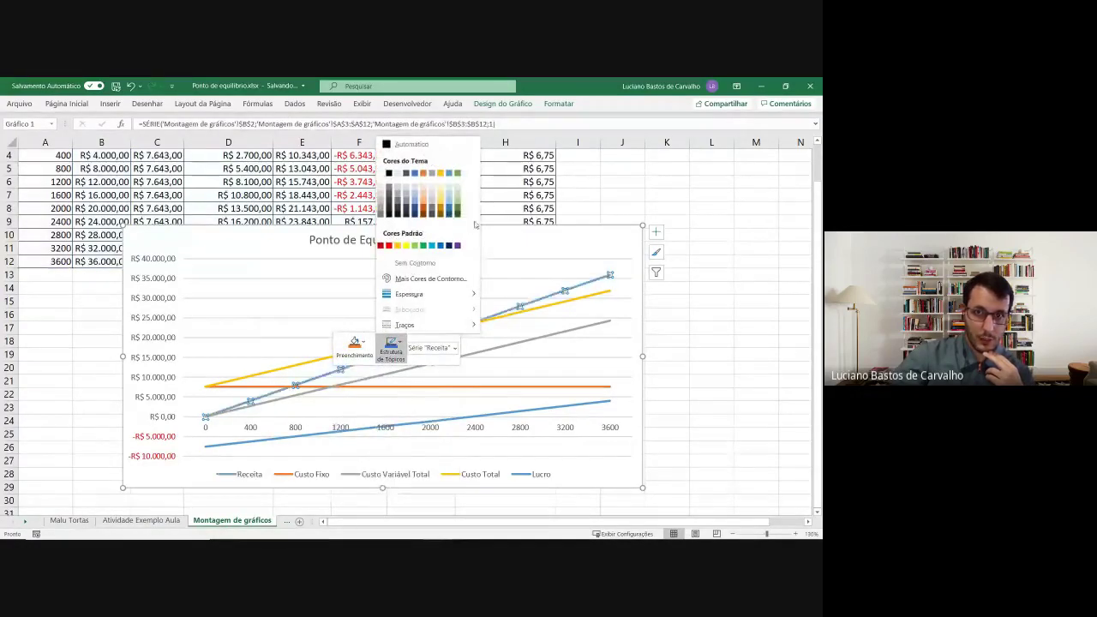
click(423, 245)
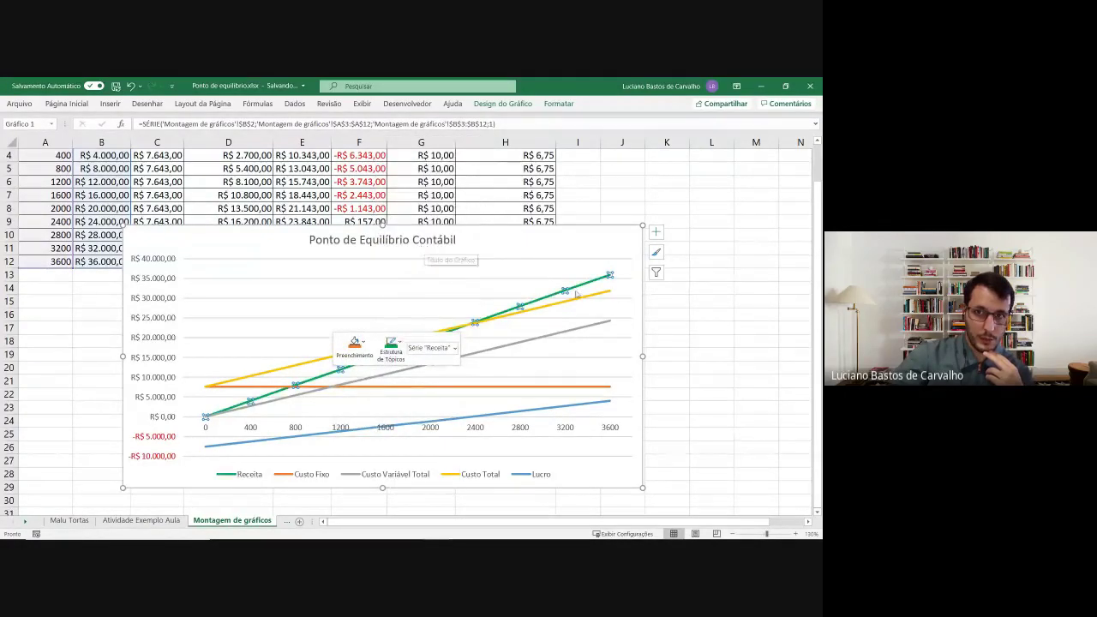
click(716, 318)
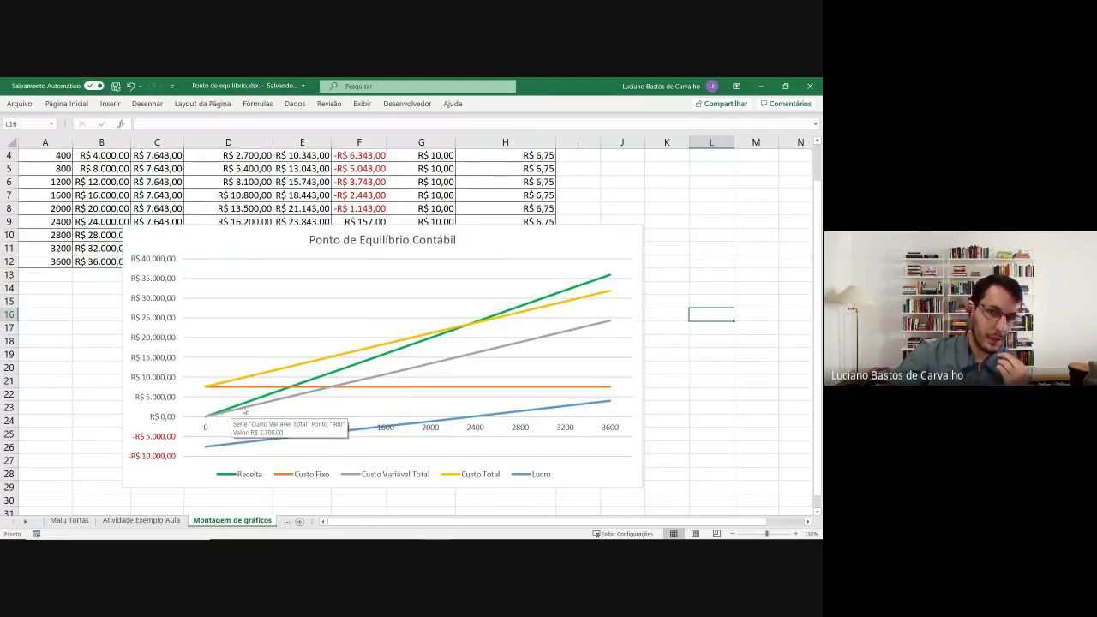
- Examine the chart's cost lines and the points where the Receita line crosses Custo Fixo and Custo Total
mouse_move(292, 390)
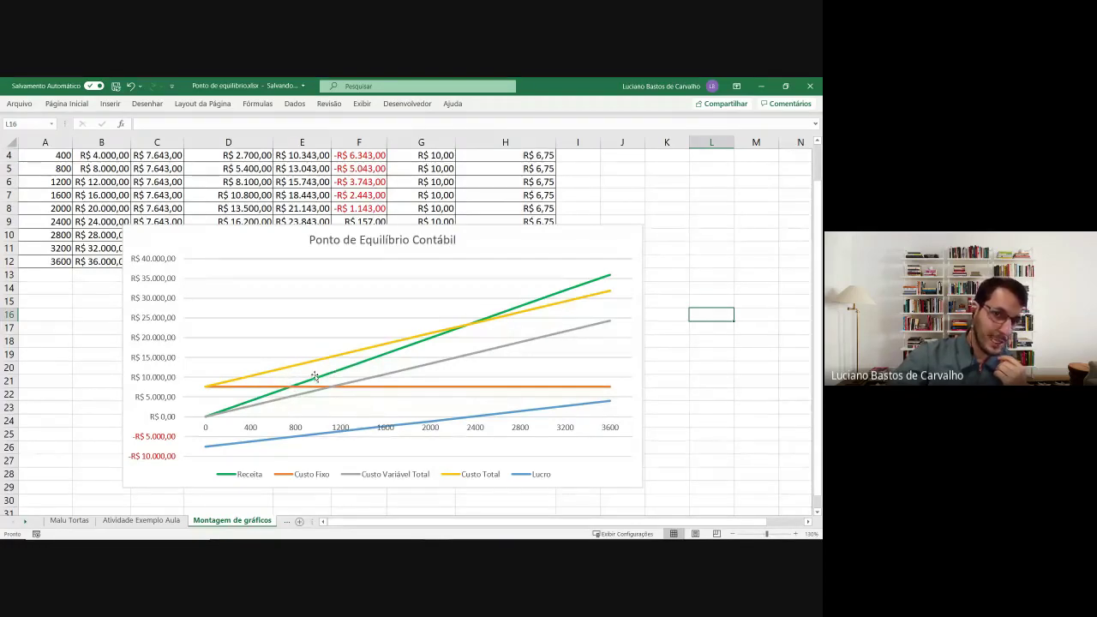
mouse_move(323, 381)
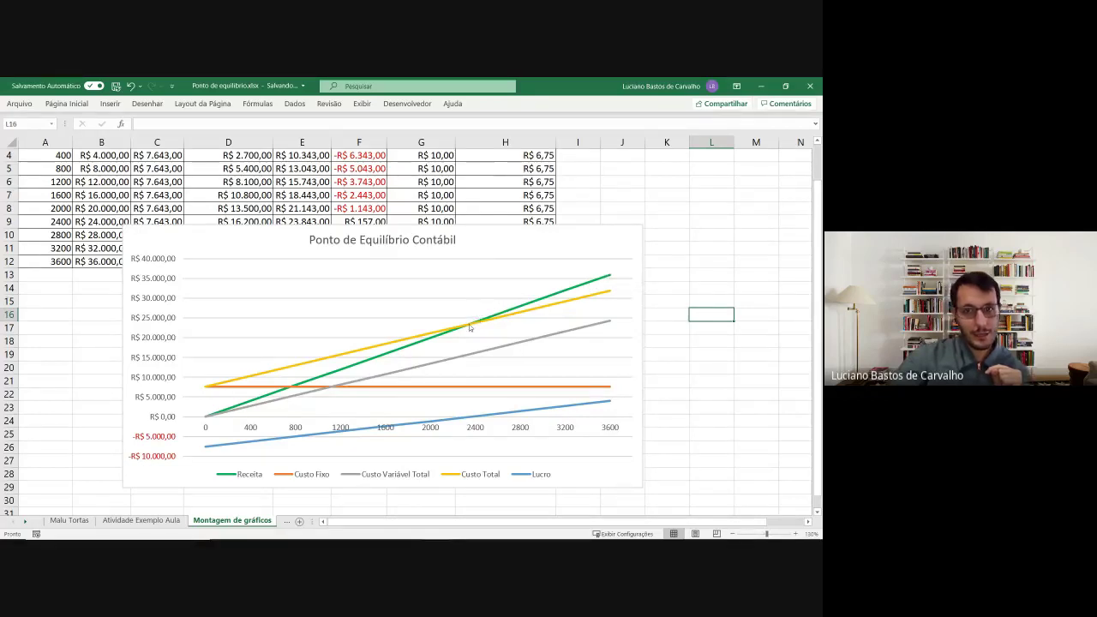
mouse_move(470, 326)
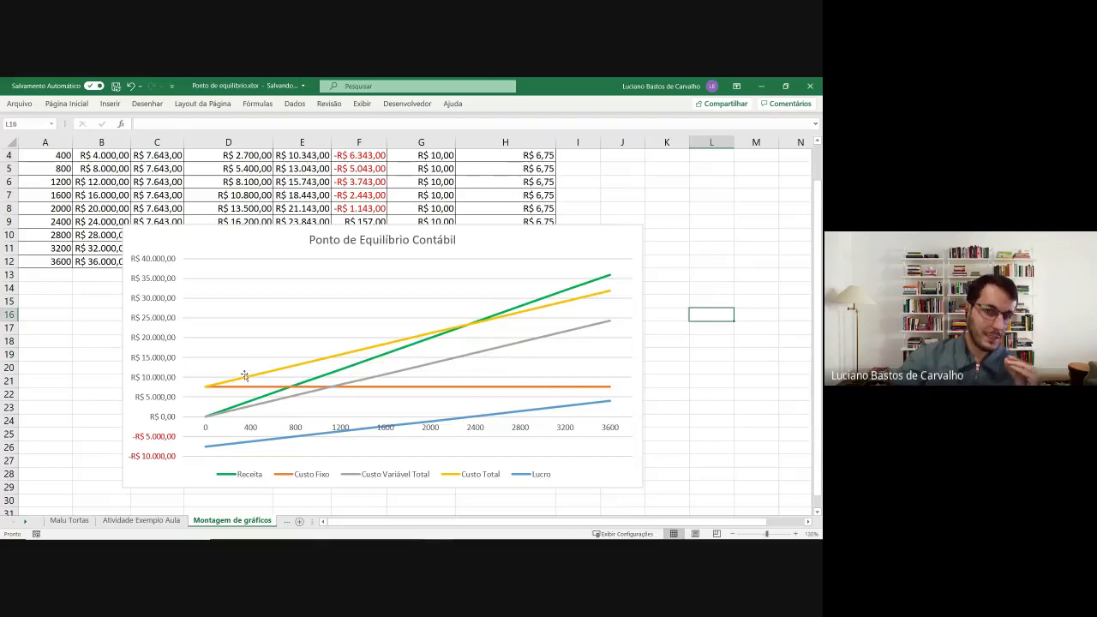
mouse_move(221, 387)
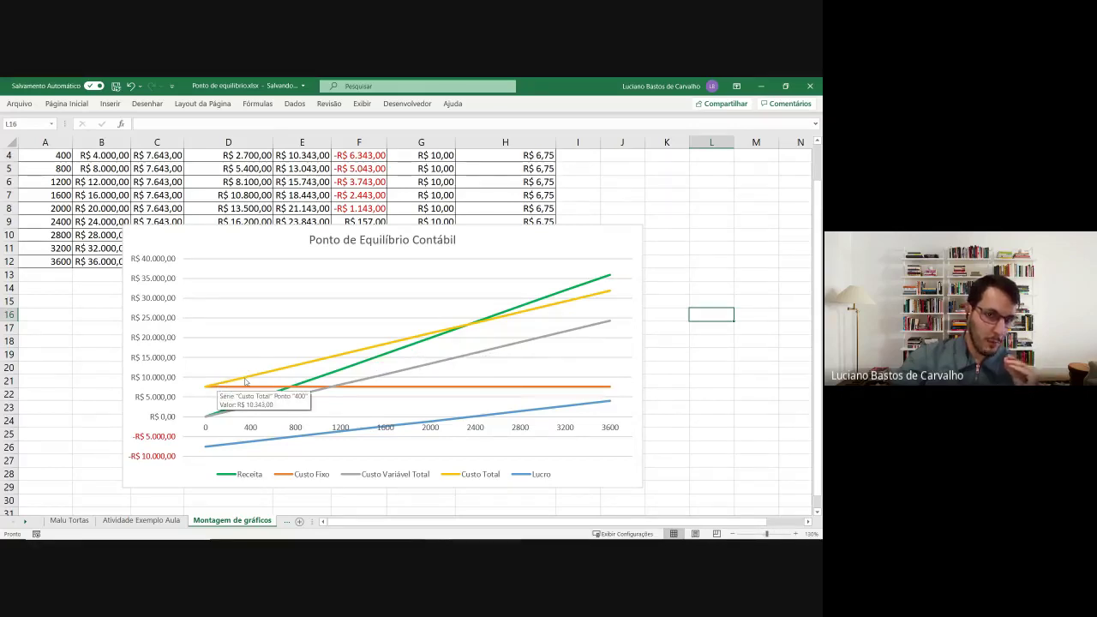
mouse_move(325, 367)
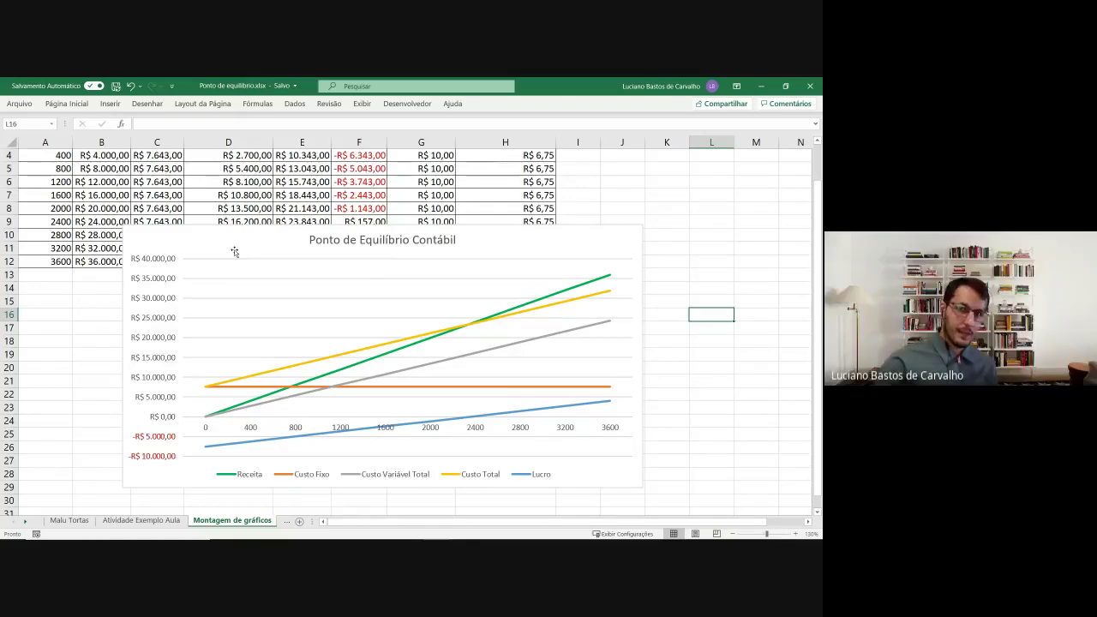
- Fill the Receita through Lucro cells in B2:F12 with yellow
scroll(234, 250, up, 1)
scroll(234, 249, up, 1)
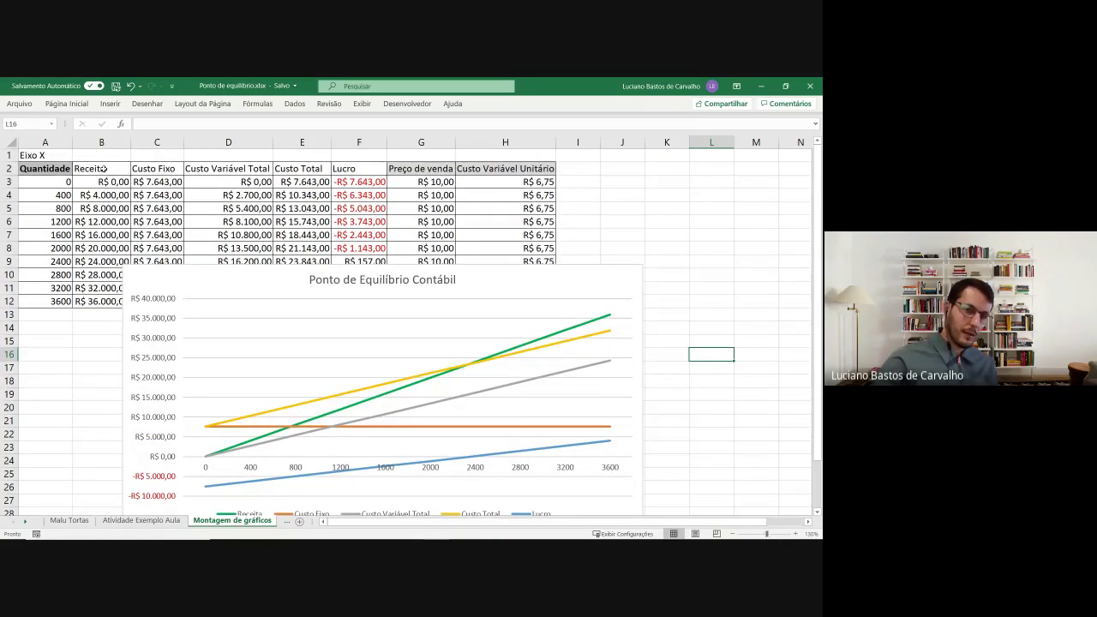
drag(101, 169, 377, 301)
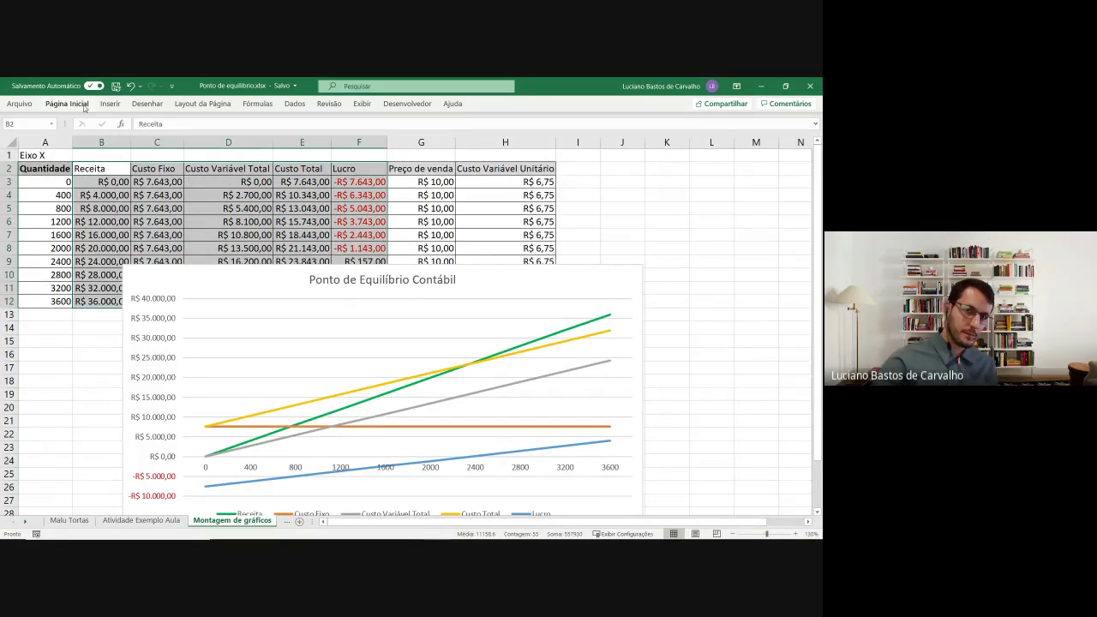
click(66, 104)
click(158, 142)
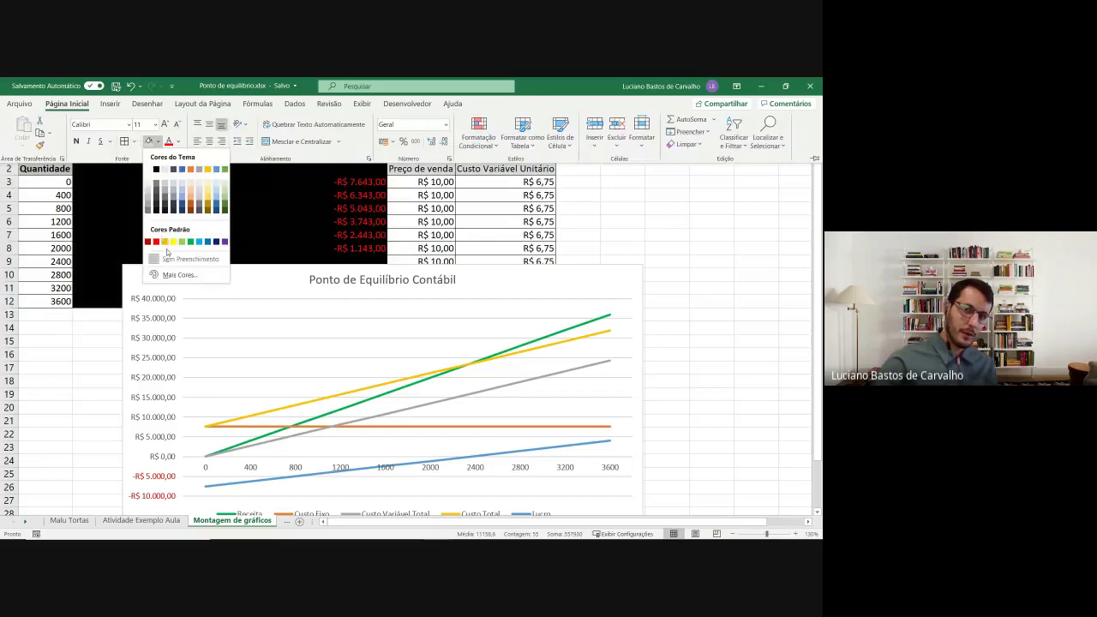
click(160, 226)
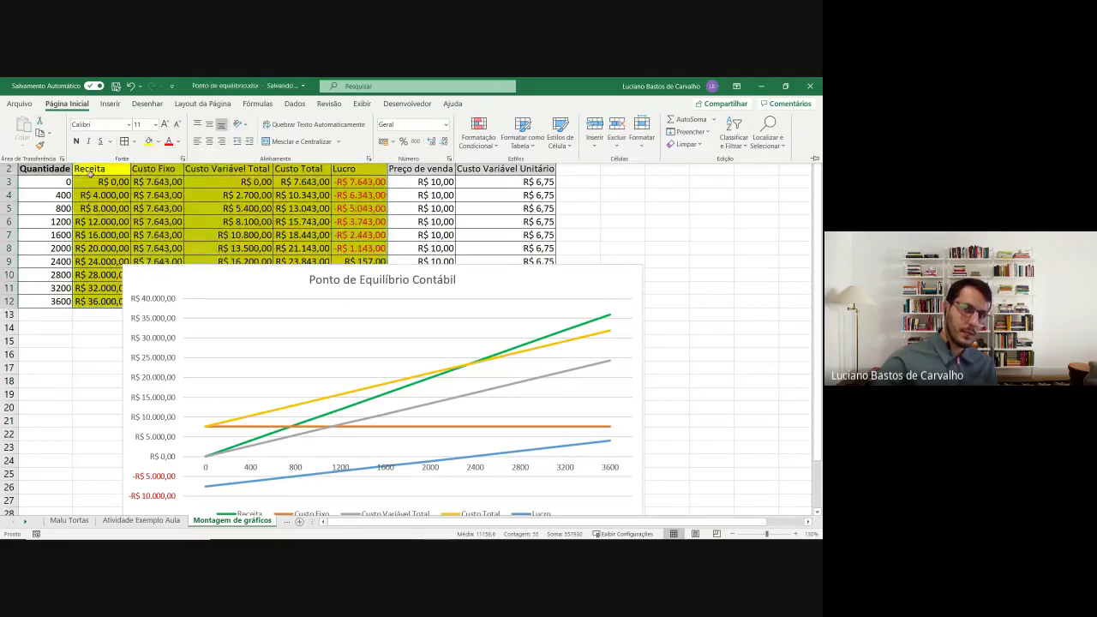
- Delete the Ponto de Equilíbrio Contábil chart from the sheet
click(279, 274)
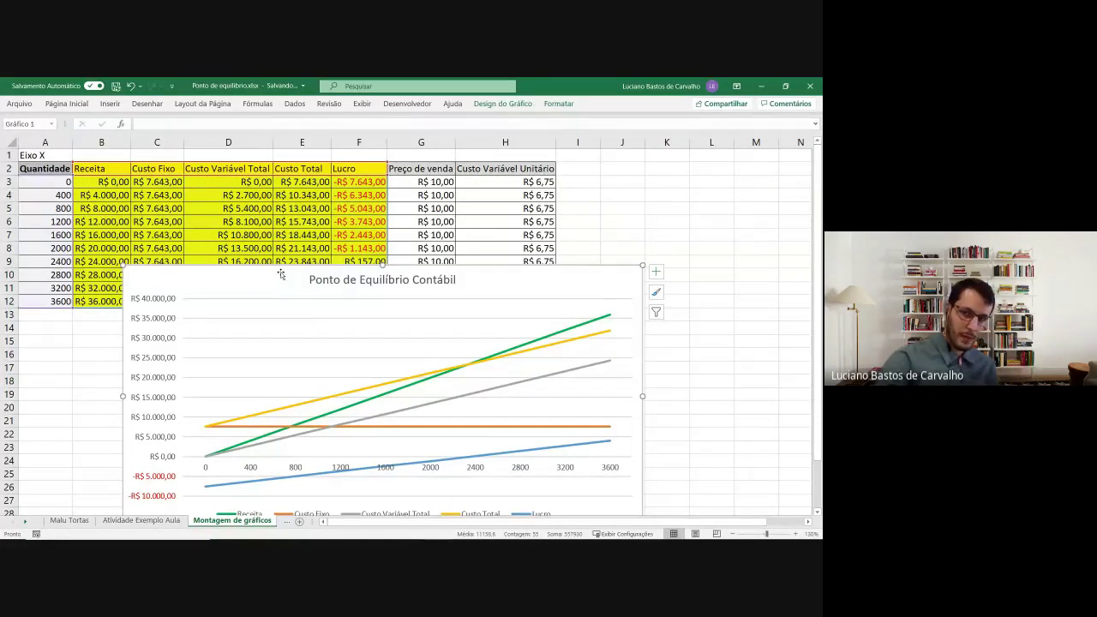
key(Delete)
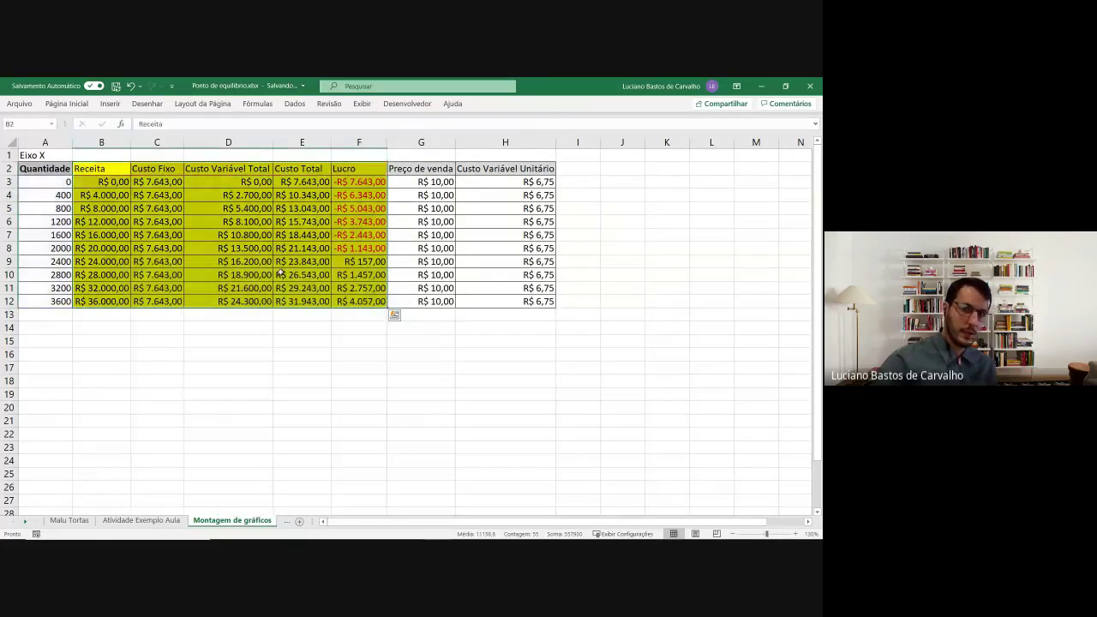
- Add the Custo de Oportunidade in F16 of Atividade Exemplo Aula to the C3 Custo Fixo formula, and widen the Lucro column
click(150, 180)
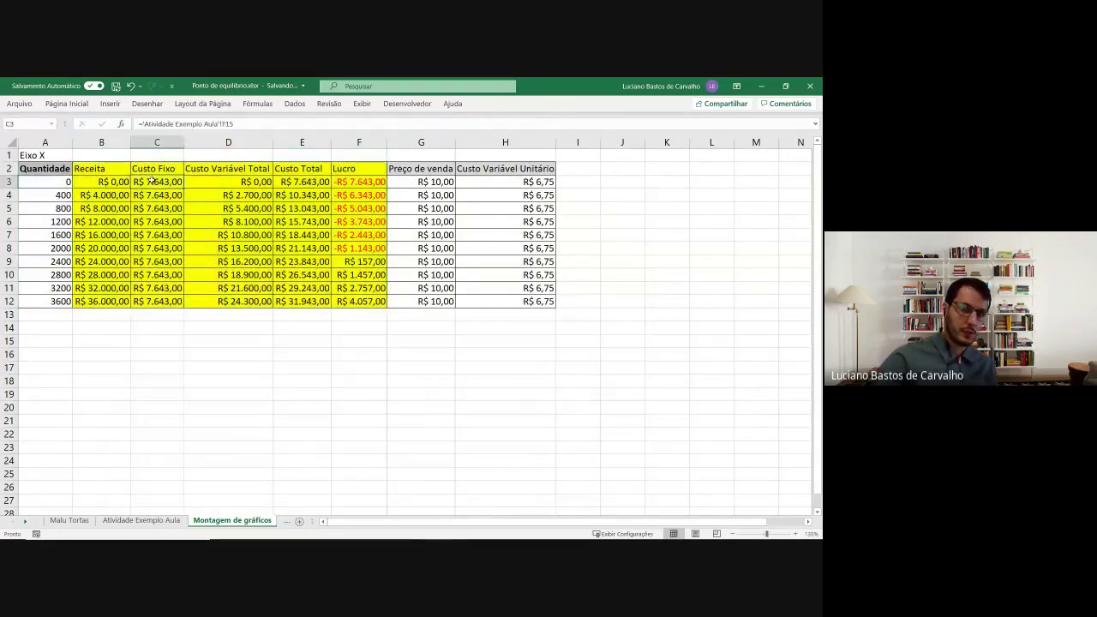
click(241, 123)
text(+)
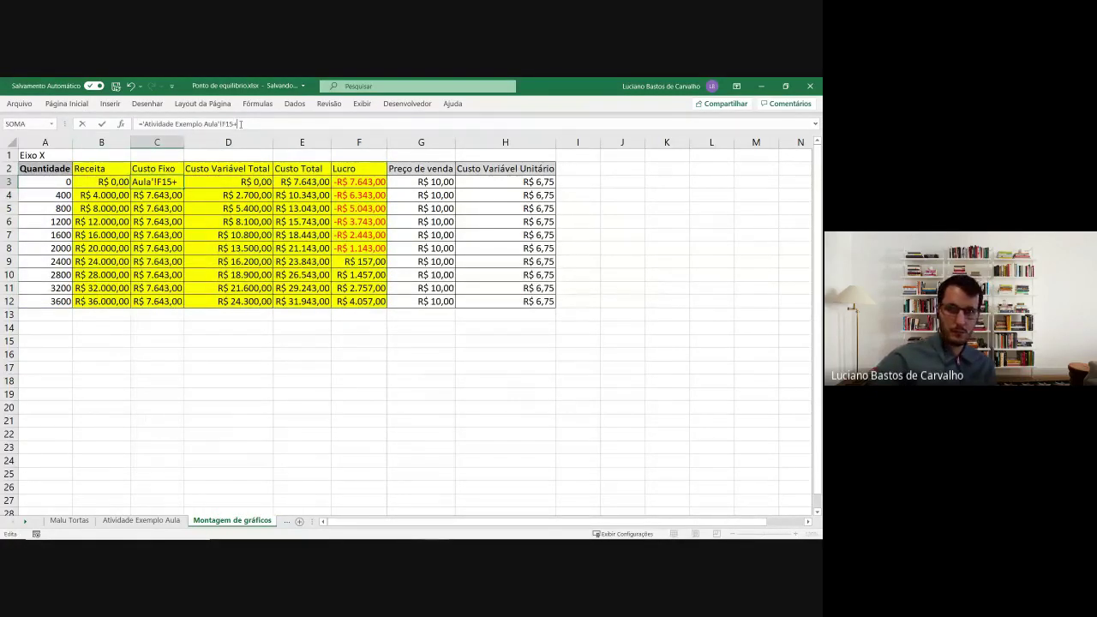
click(169, 522)
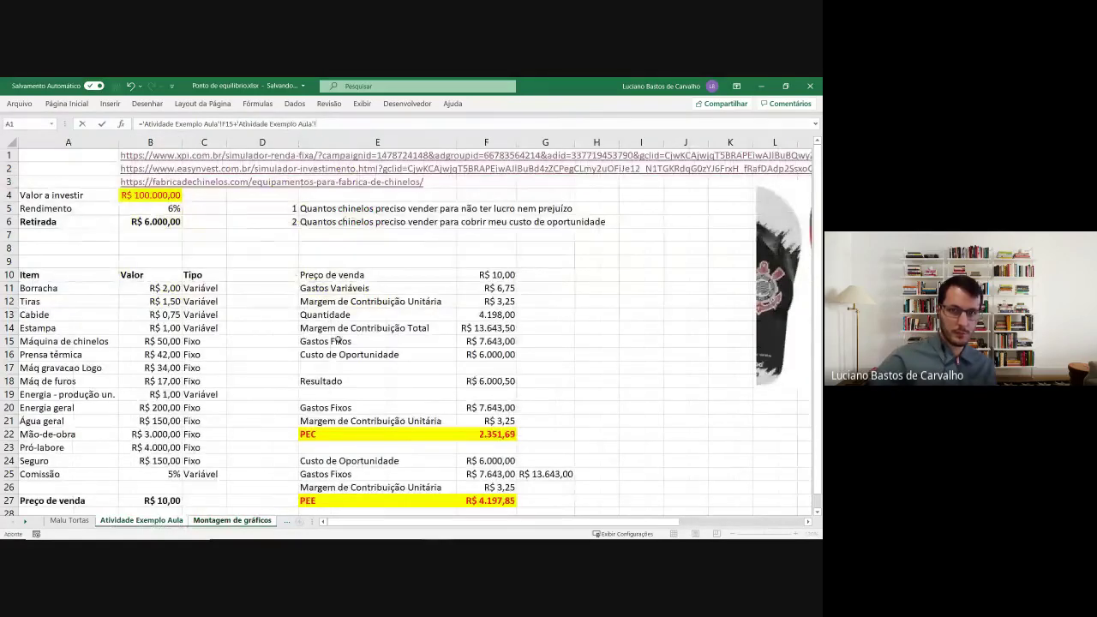
click(458, 352)
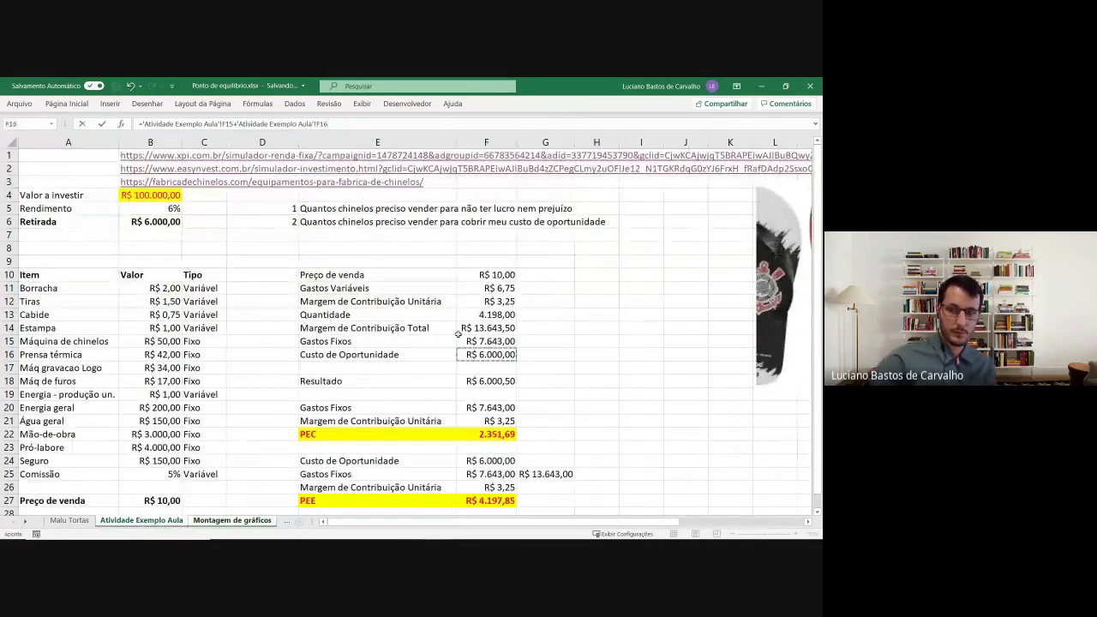
key(Return)
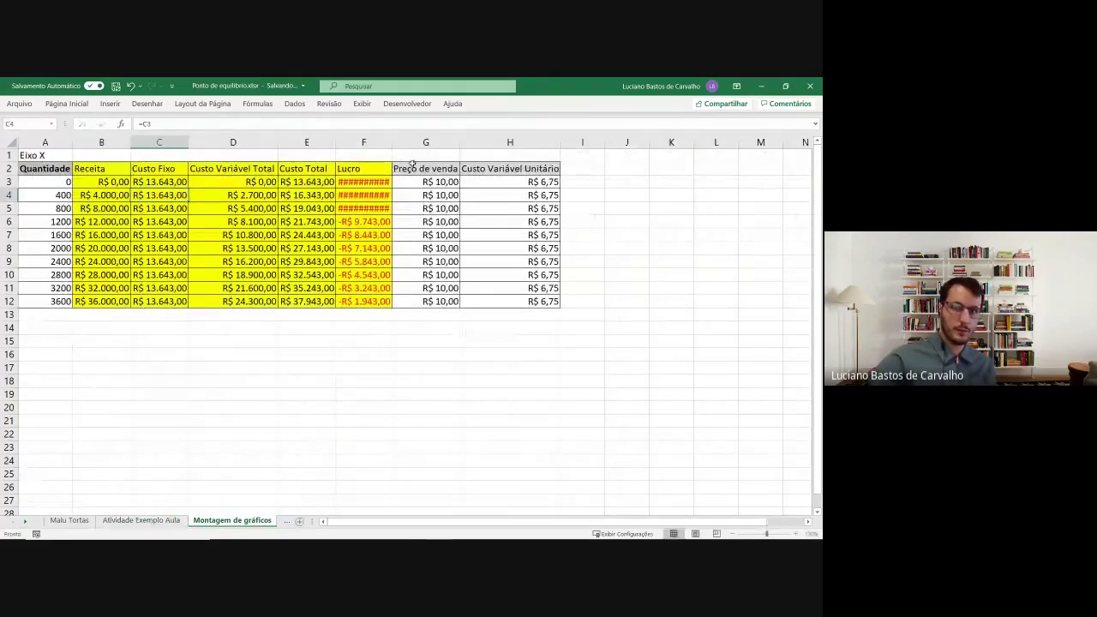
drag(391, 137, 402, 137)
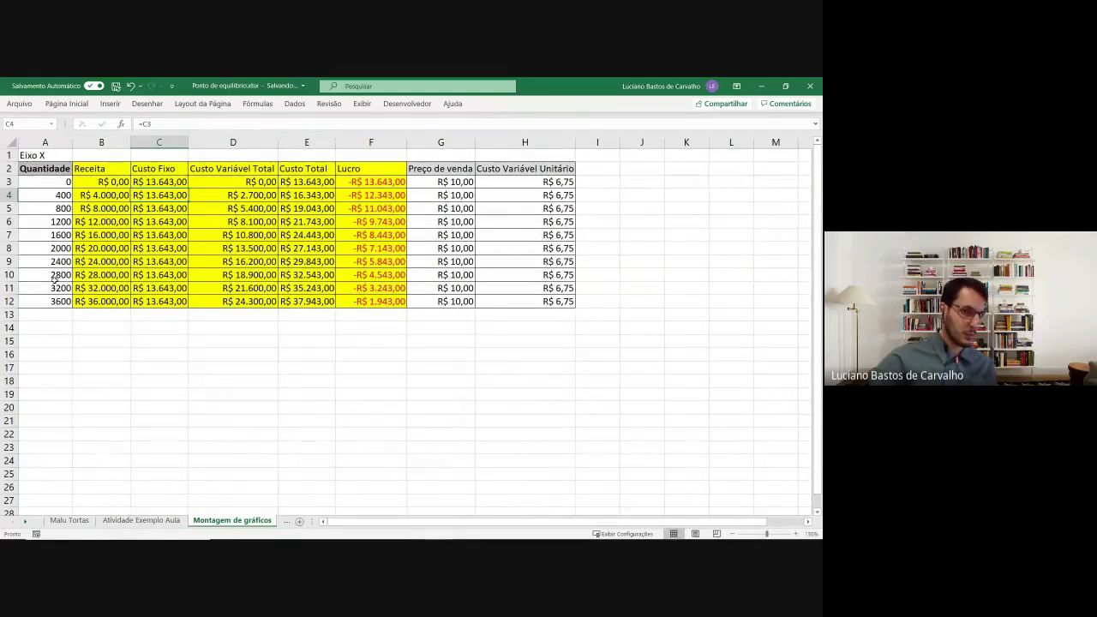
- Try quantity increments of 600 and 800 in the A4 formula
click(63, 196)
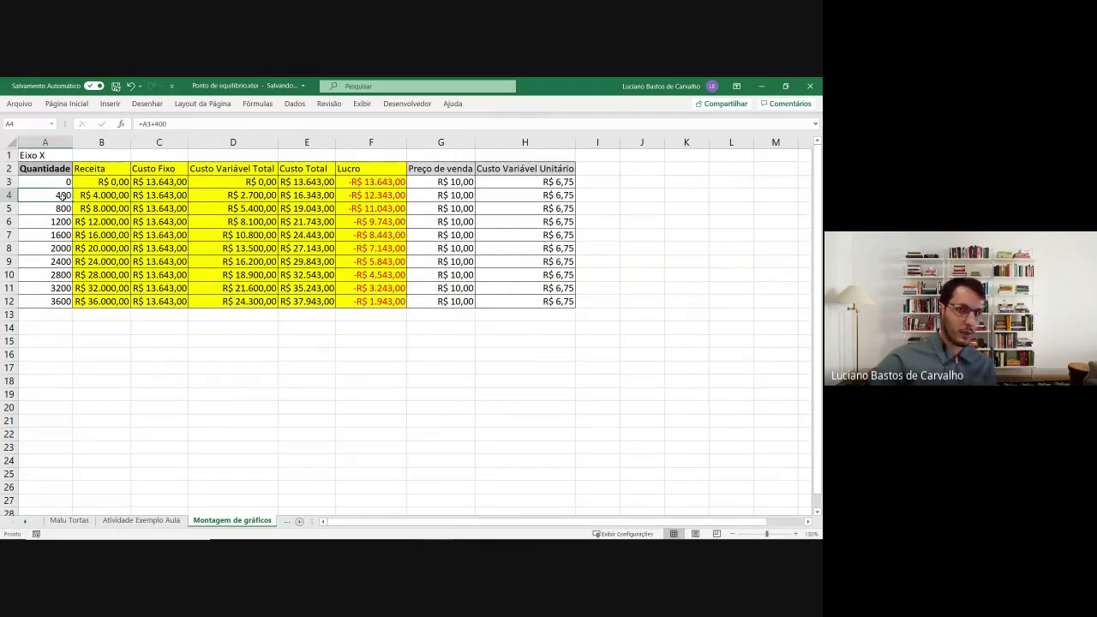
click(155, 123)
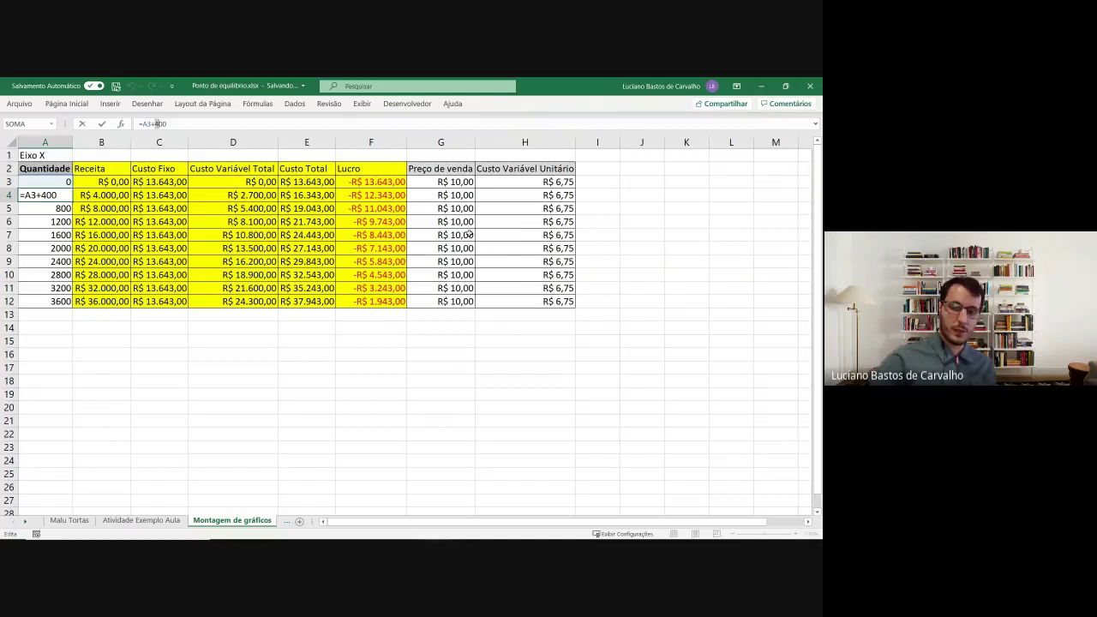
key(BackSpace)
text(6)
key(Return)
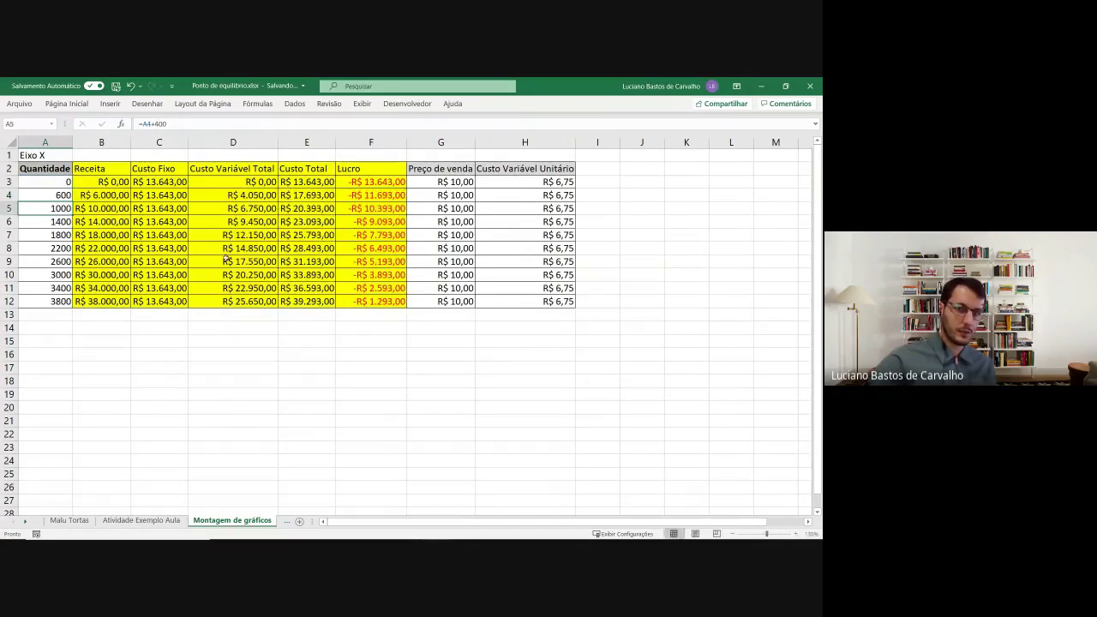
click(69, 195)
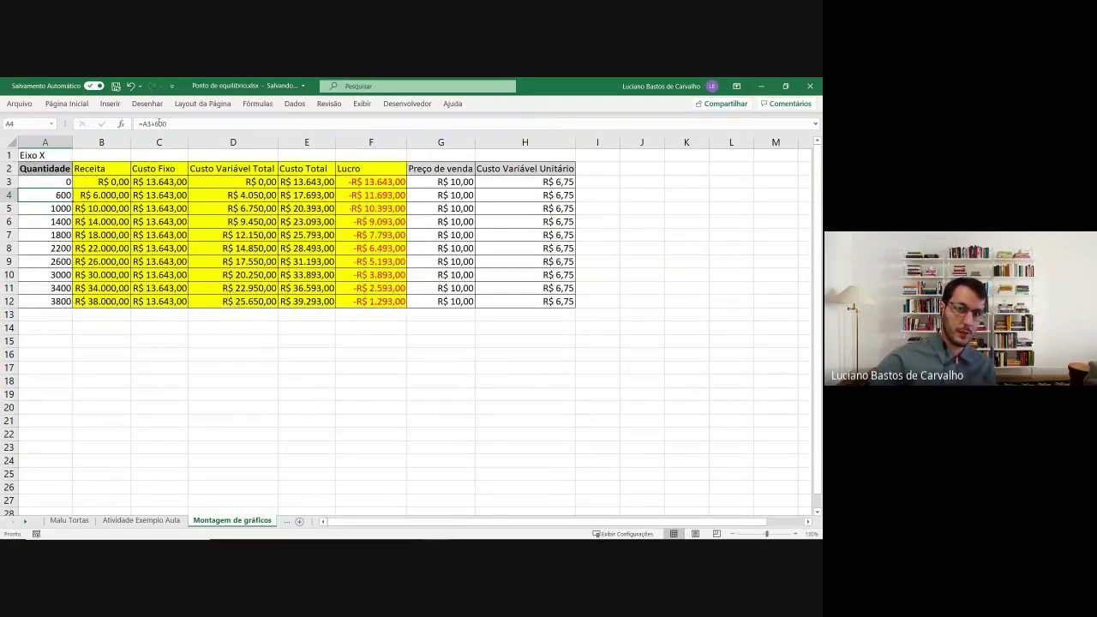
click(159, 123)
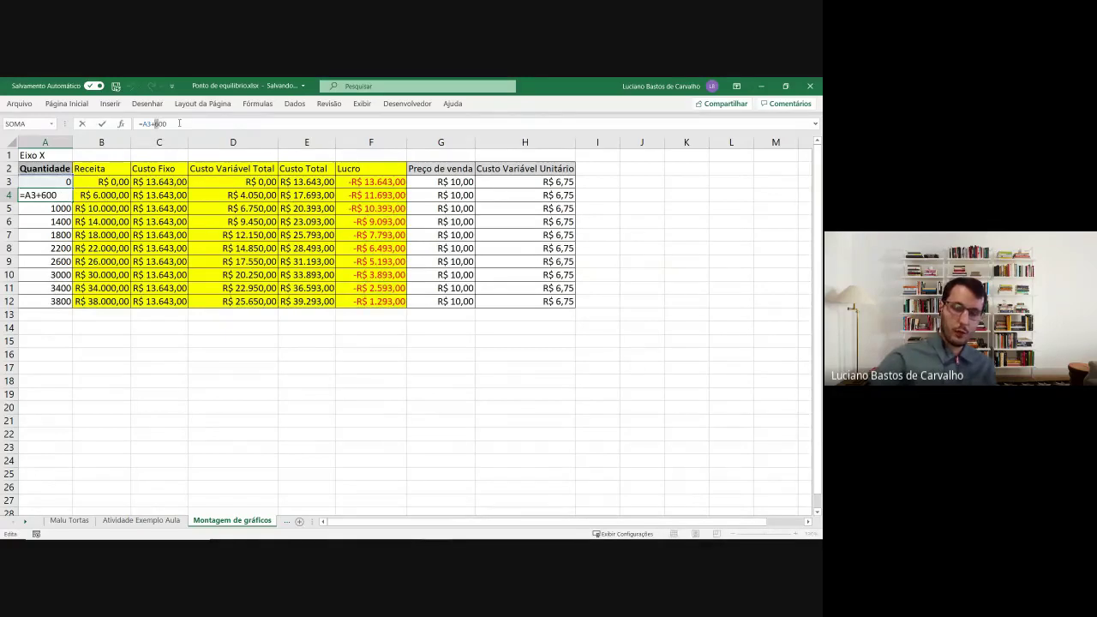
key(ctrl+Return)
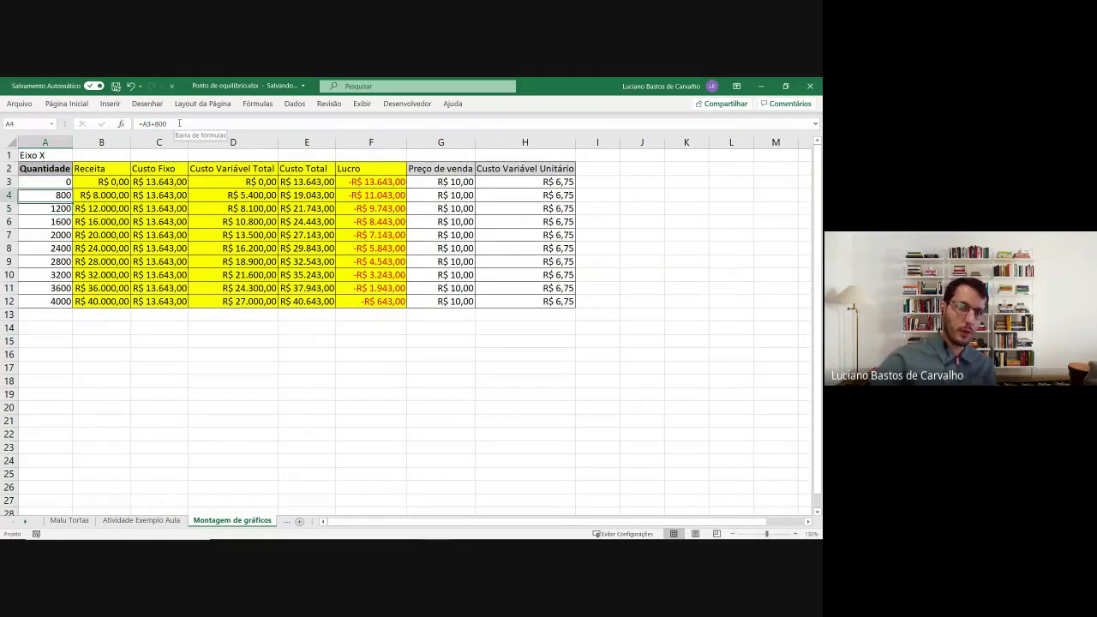
- Set the A4 formula to =A3+1000 and extend the table from A12:H12 down to row 15
click(159, 124)
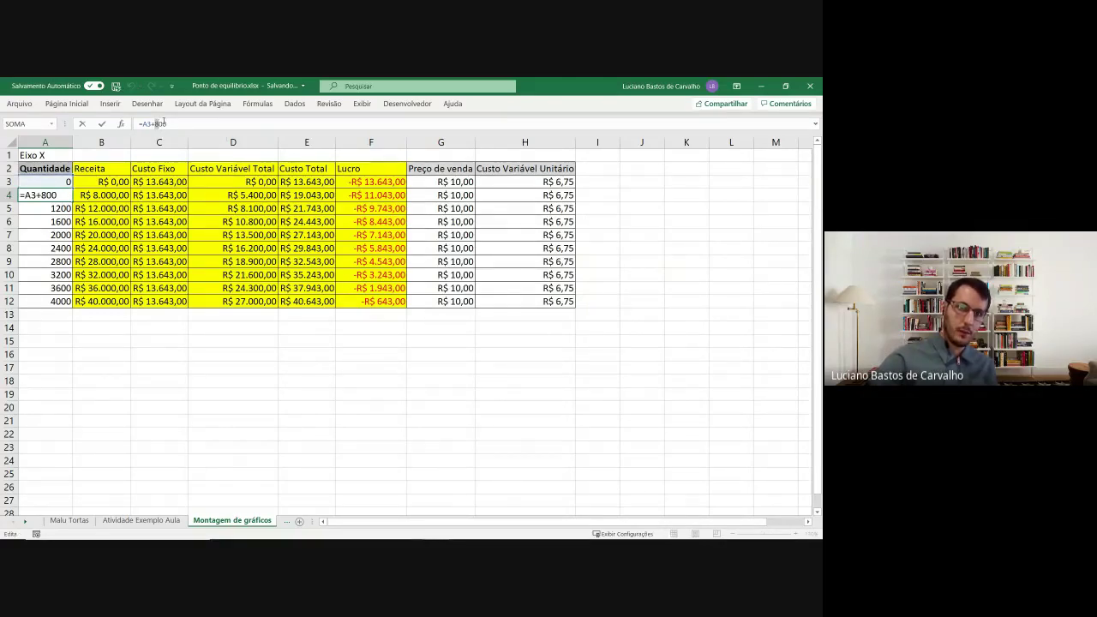
key(Return)
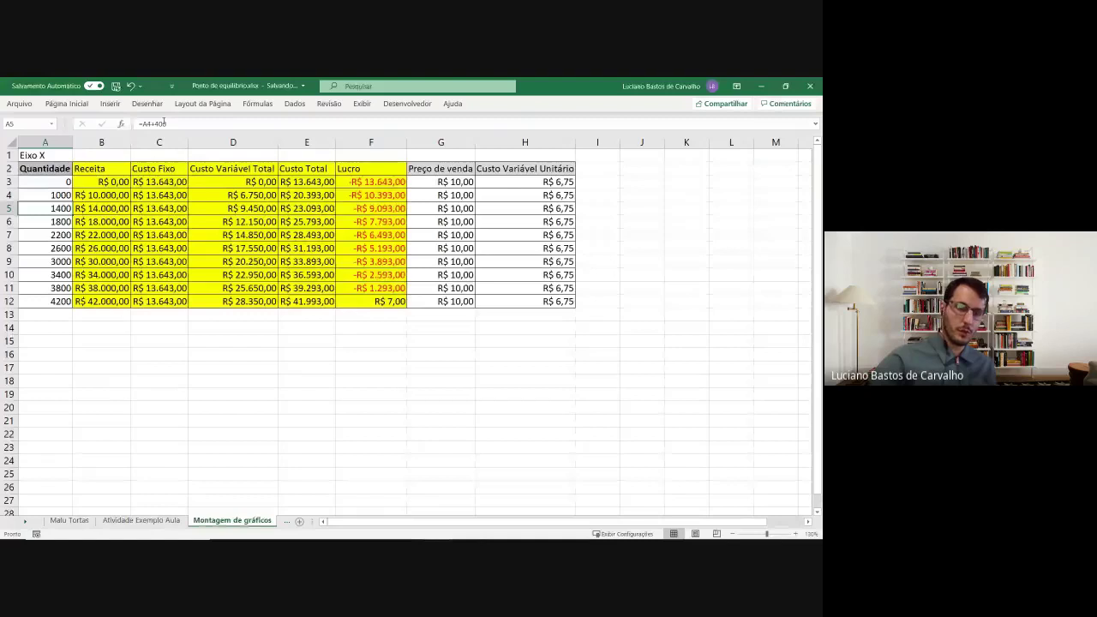
drag(44, 300, 571, 350)
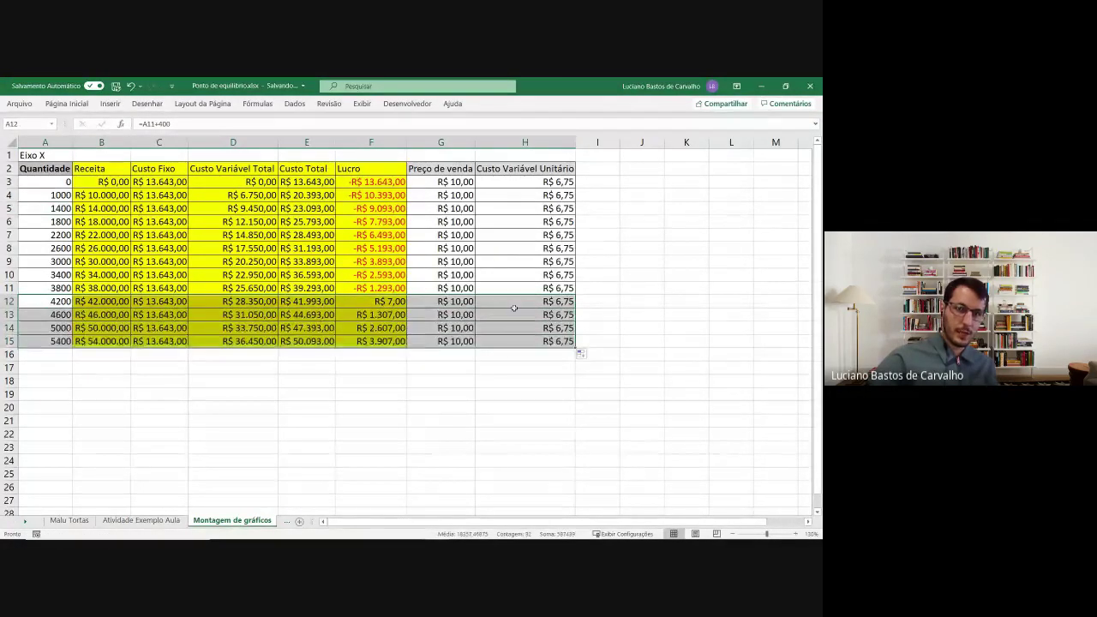
click(174, 339)
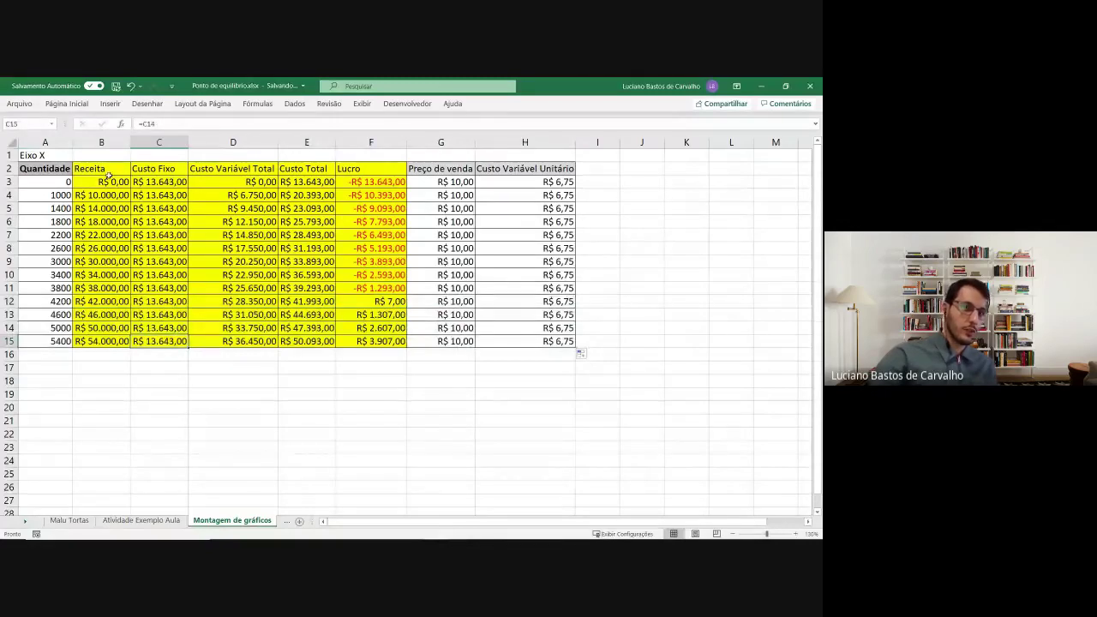
- Insert a 2D line chart from the Receita through Lucro data in B2:F15
drag(108, 174, 360, 341)
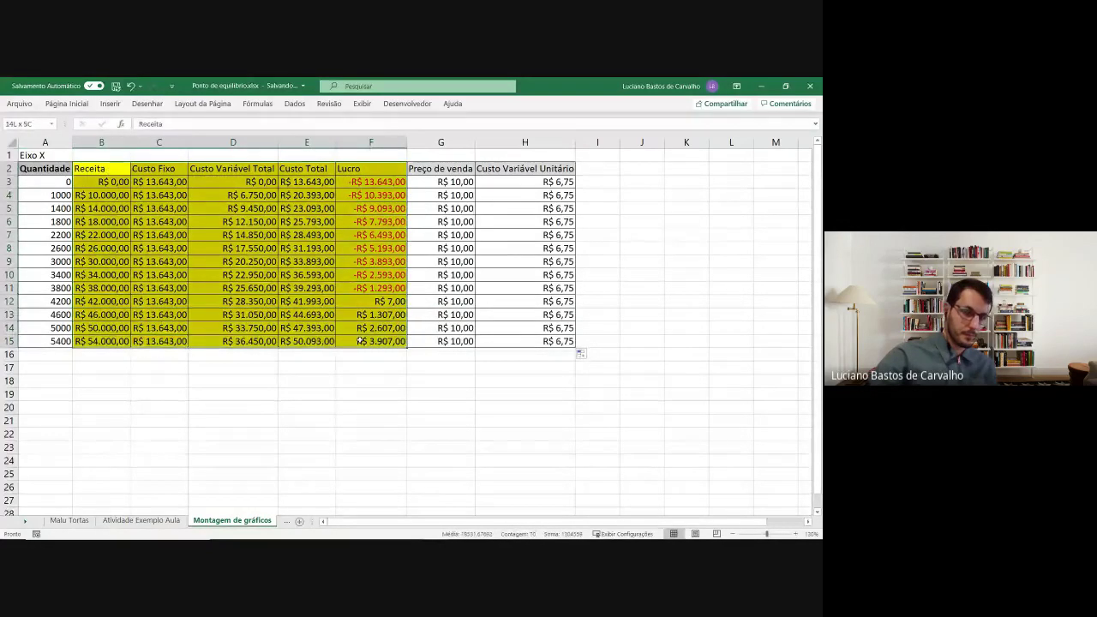
click(109, 104)
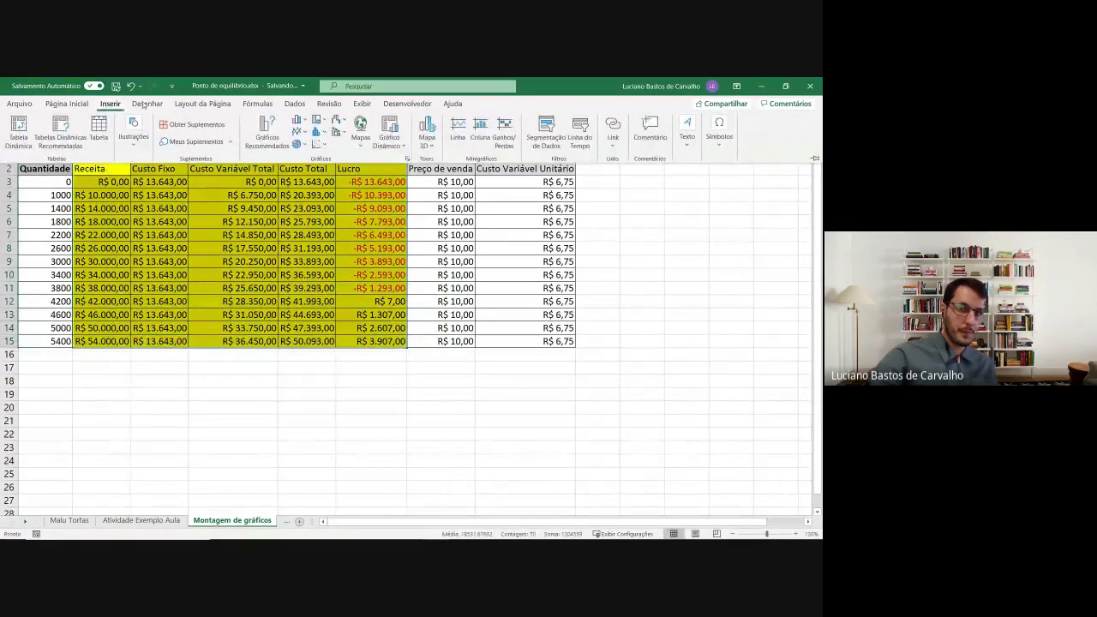
click(300, 131)
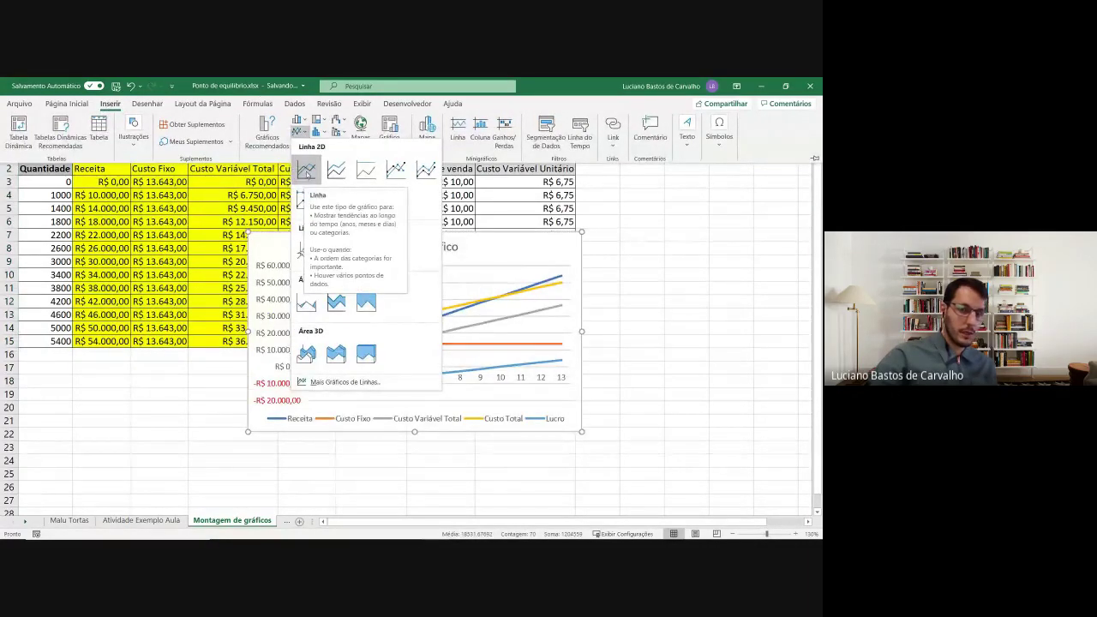
click(306, 171)
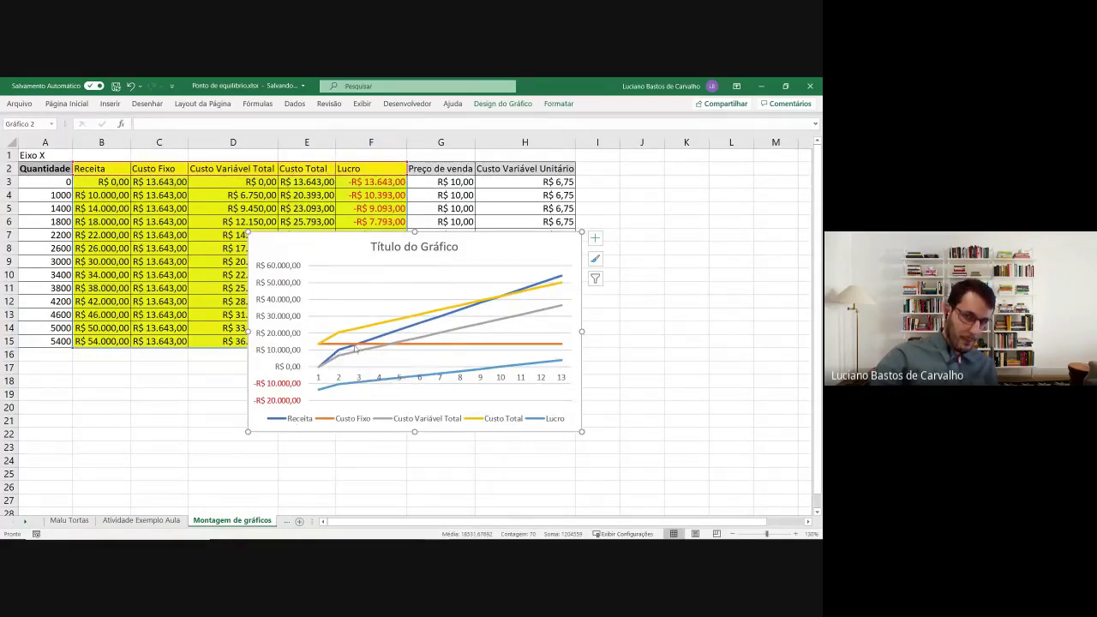
- Copy the 1000-unit increment formula from A4 down the Quantidade column to A15
click(58, 196)
click(57, 209)
click(54, 223)
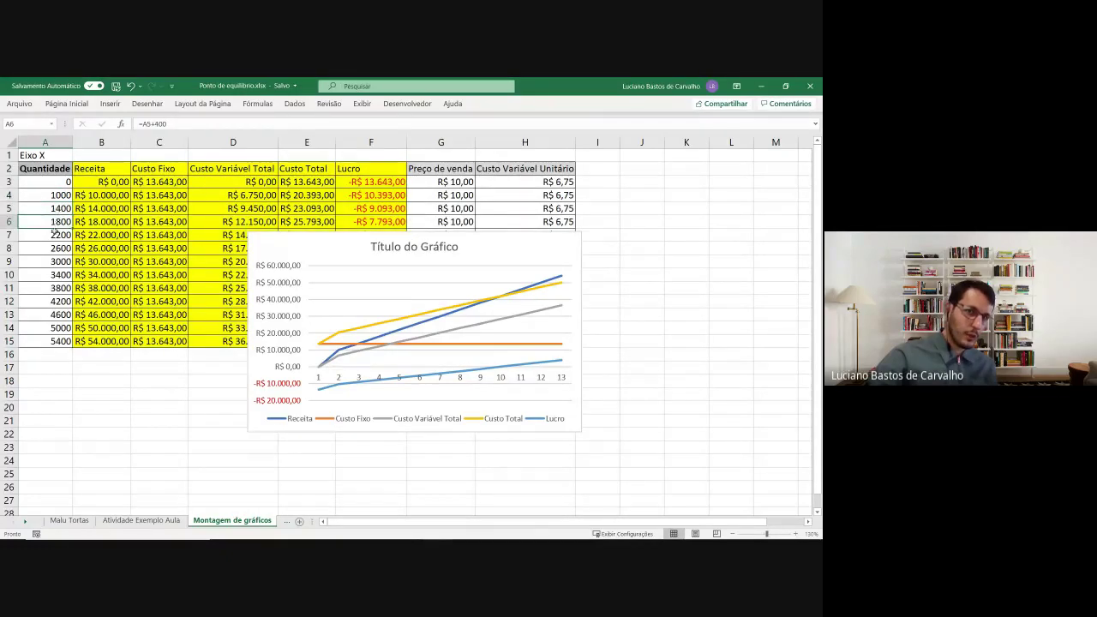
click(60, 195)
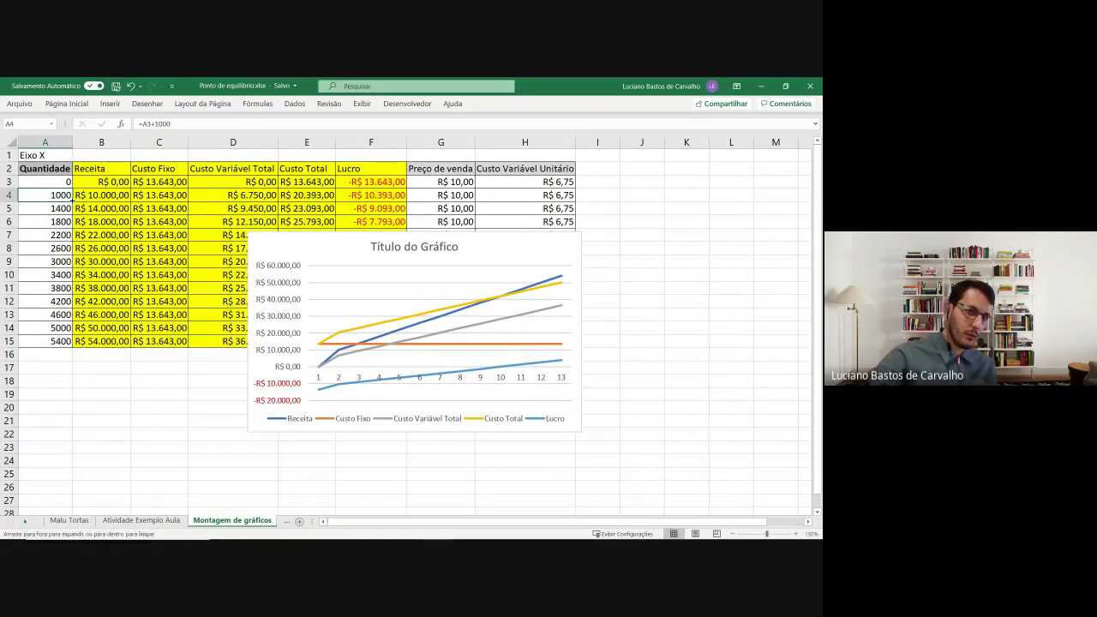
double_click(72, 200)
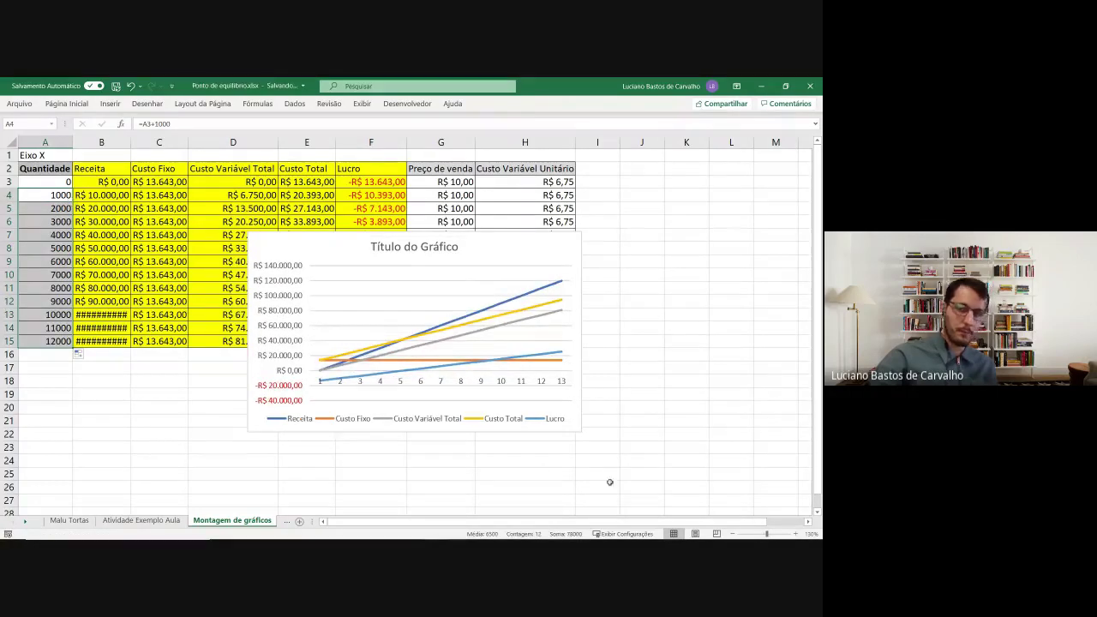
- Enlarge the new chart from its lower corner and widen the Receita column to fit its values
click(581, 431)
drag(581, 431, 662, 466)
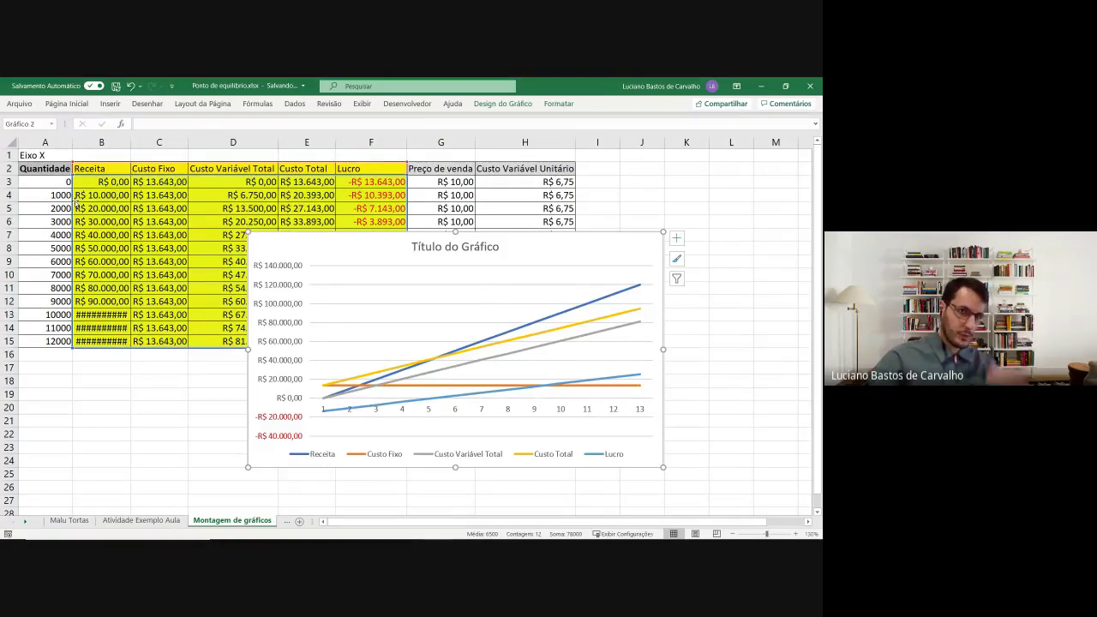
drag(131, 138, 144, 138)
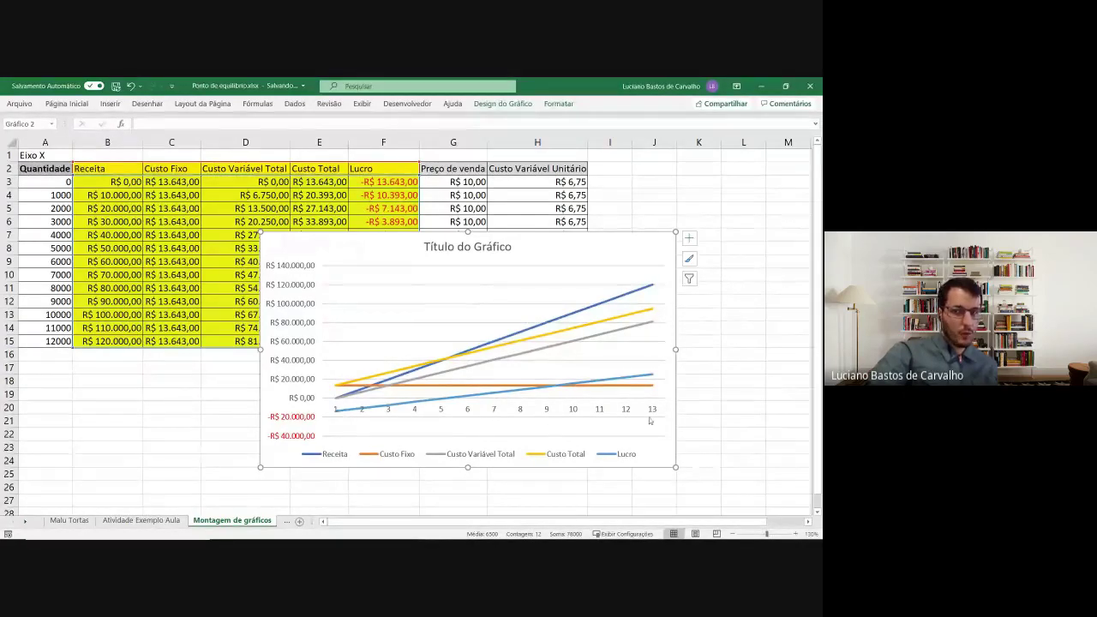
- Set the chart's horizontal axis labels to the Quantidade values in A3:A15
right_click(660, 451)
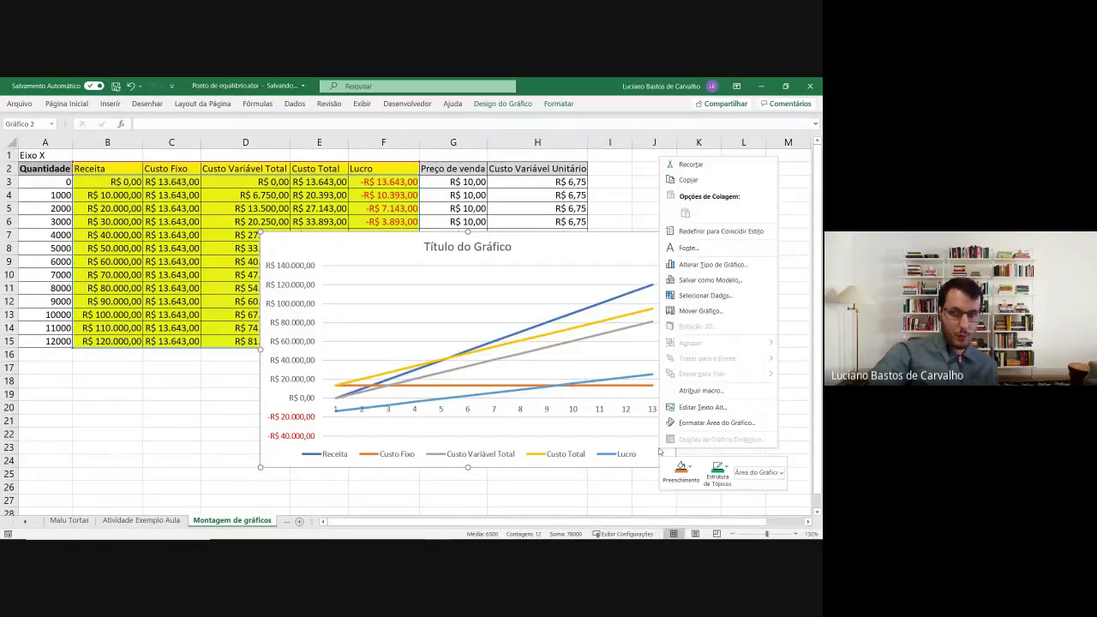
click(704, 296)
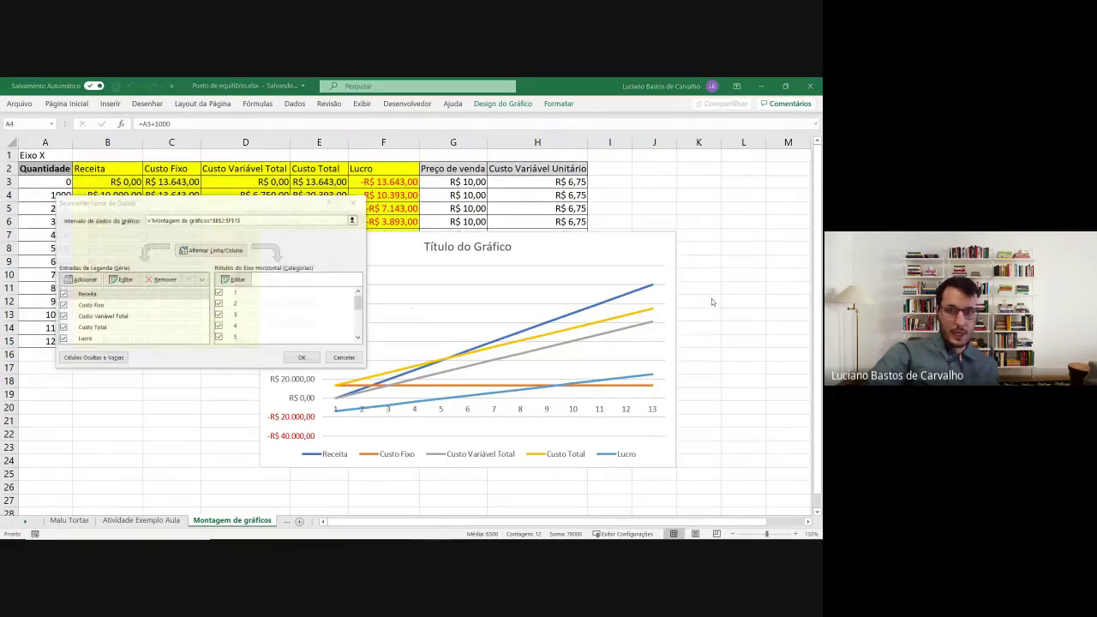
click(244, 282)
click(58, 181)
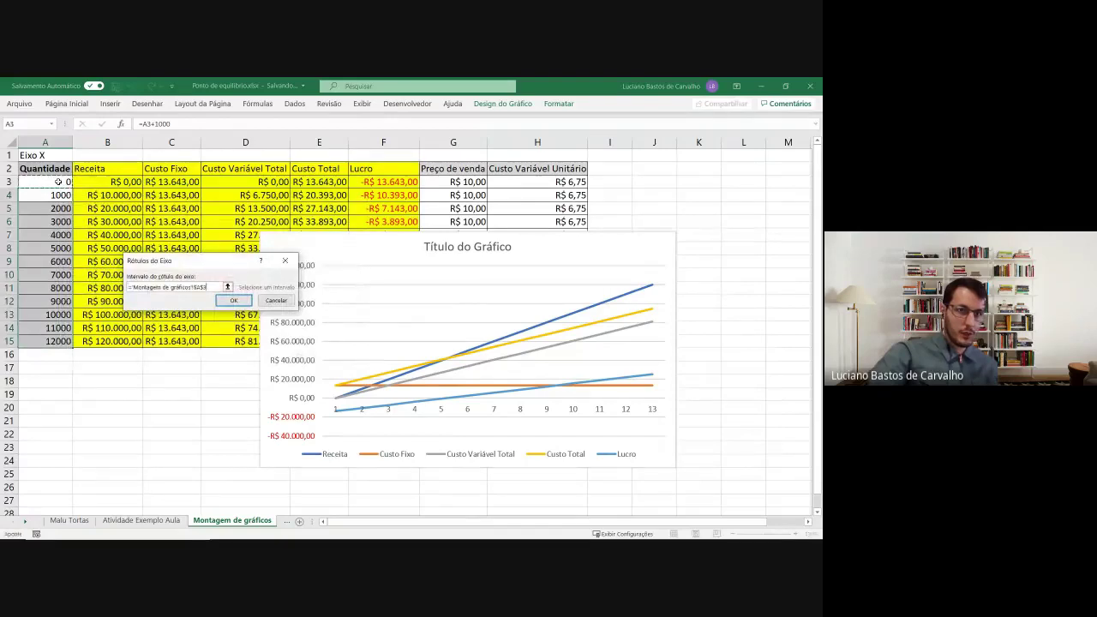
drag(58, 182, 56, 341)
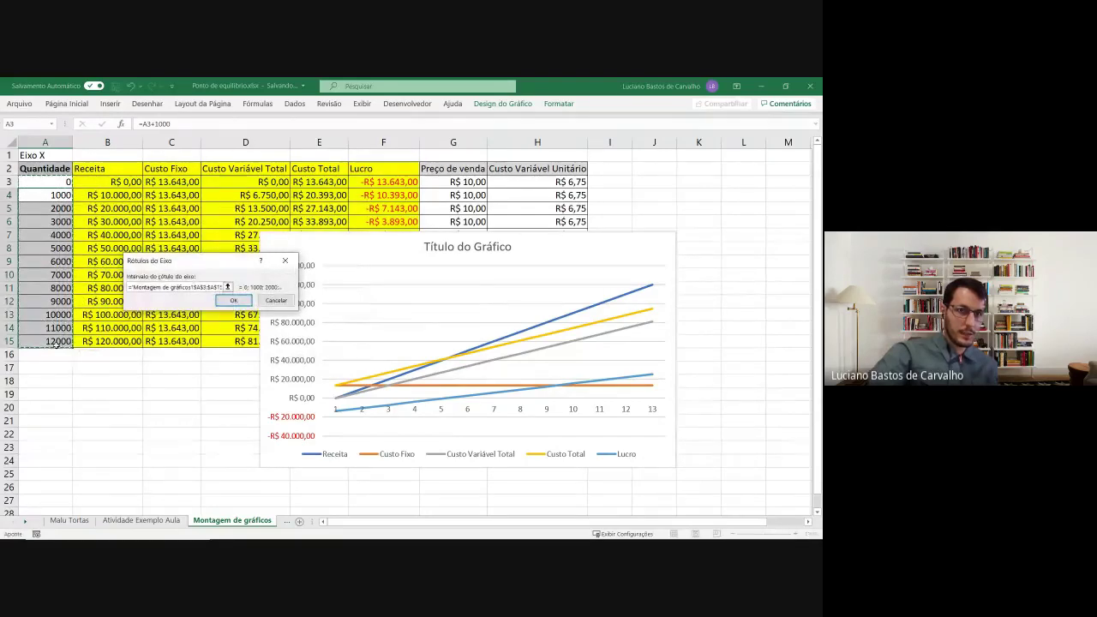
click(232, 300)
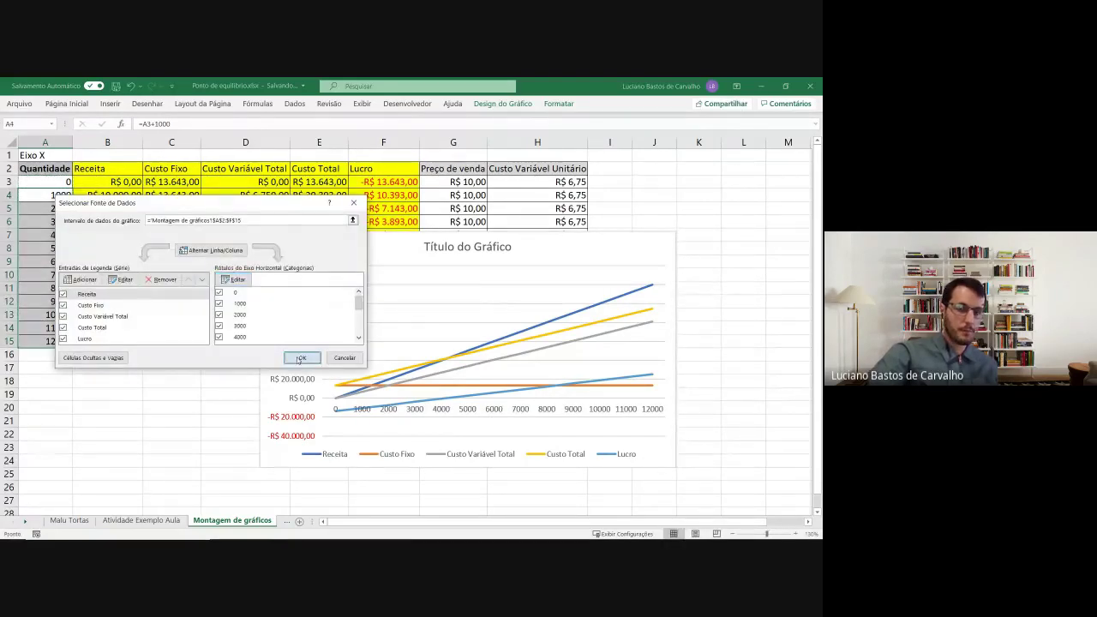
click(299, 358)
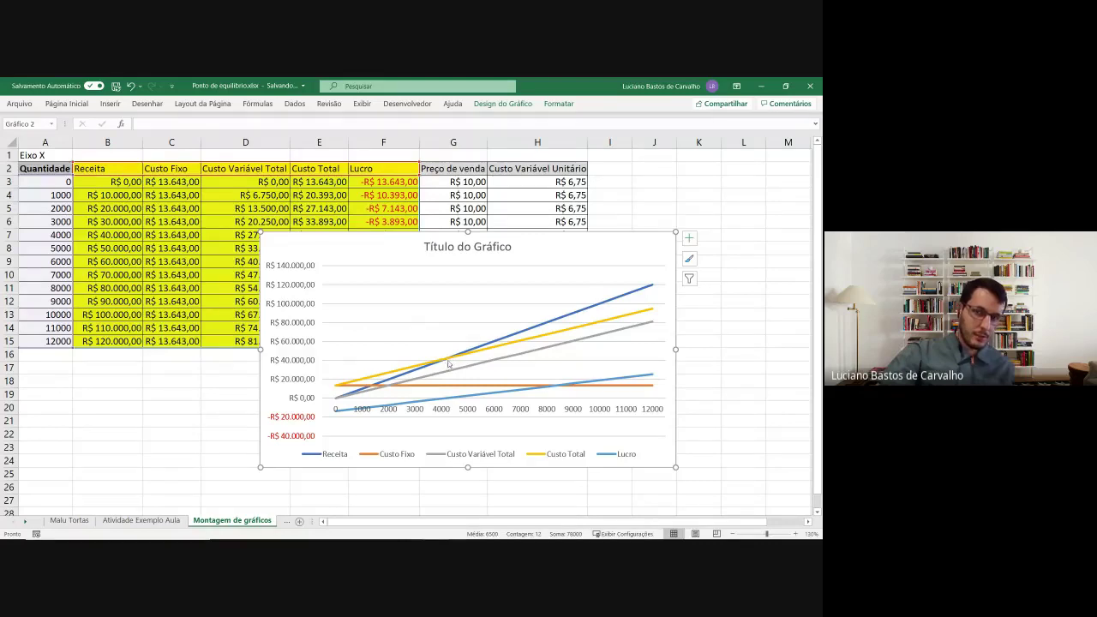
- Change the outline color of the chart's Receita line to the standard green
mouse_move(447, 363)
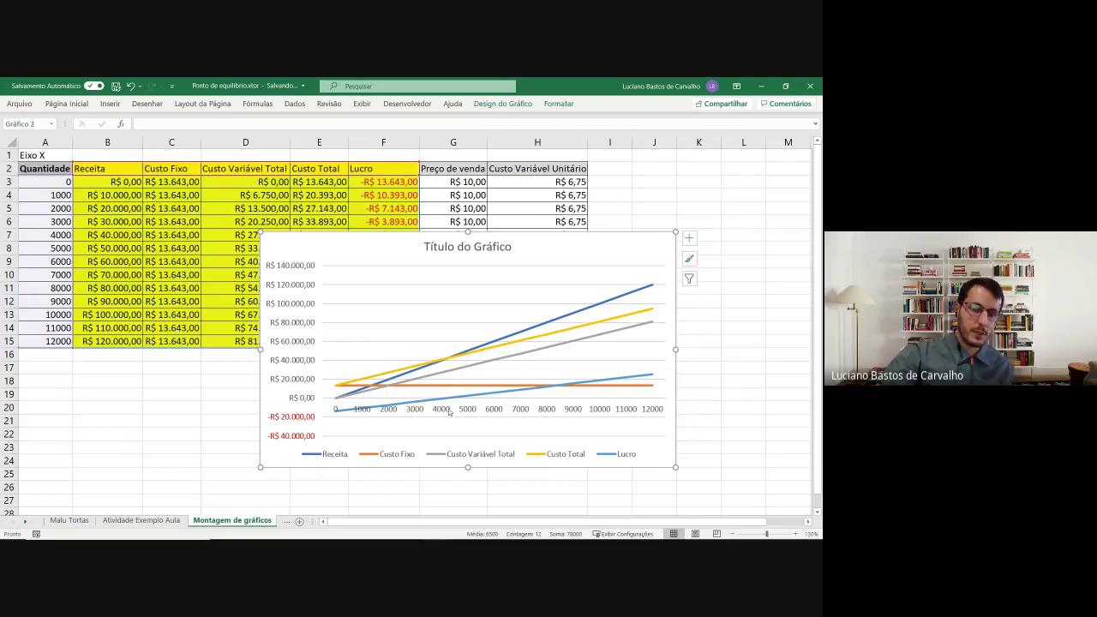
right_click(512, 339)
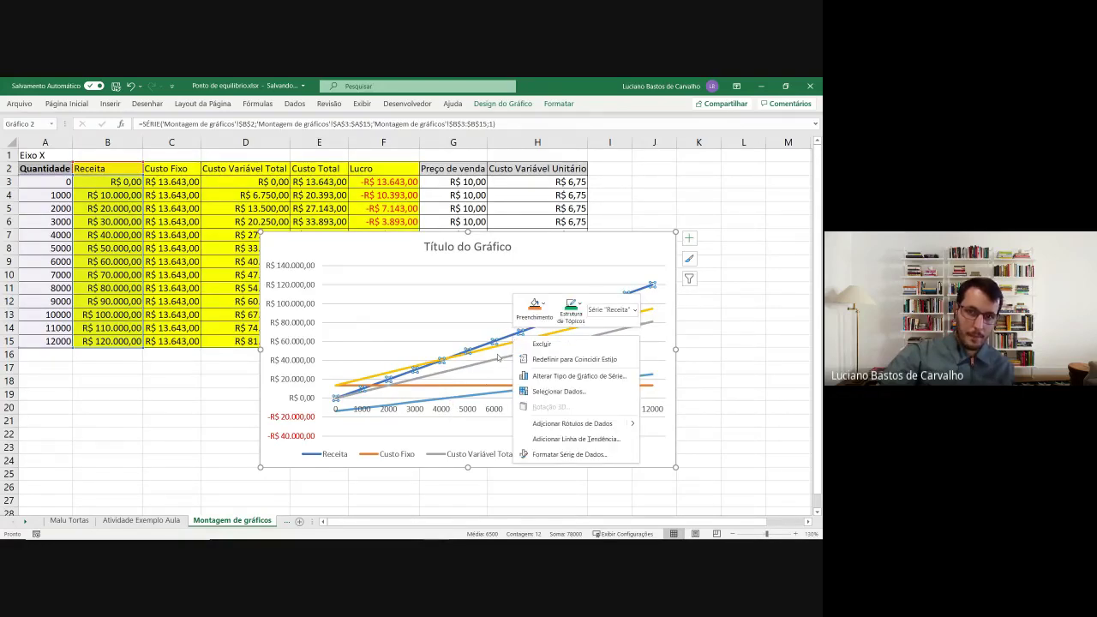
click(570, 310)
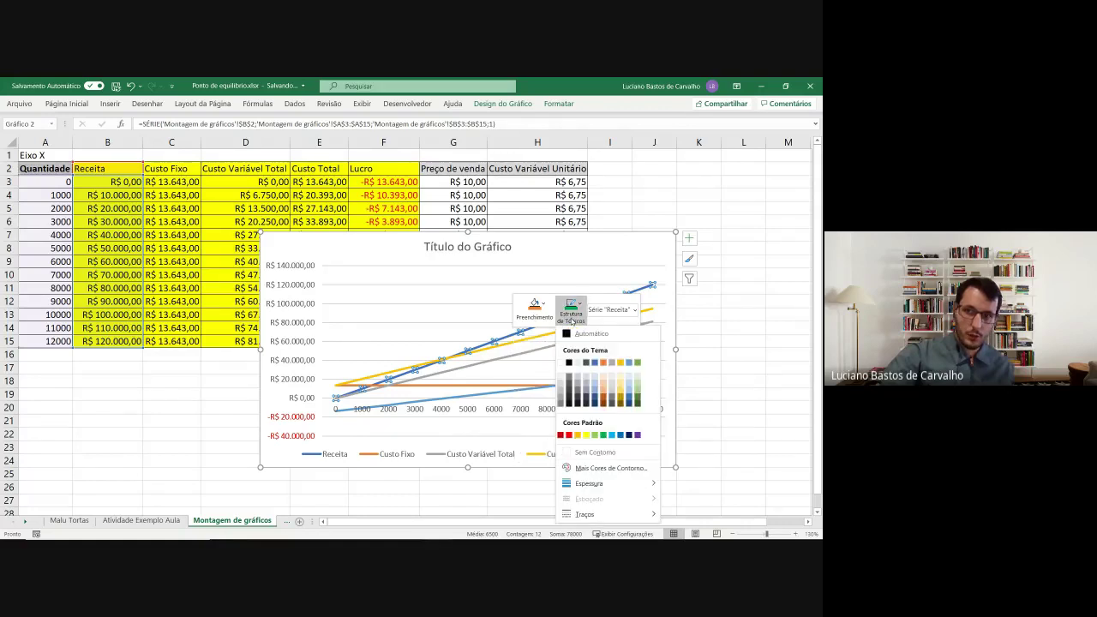
click(602, 437)
click(747, 434)
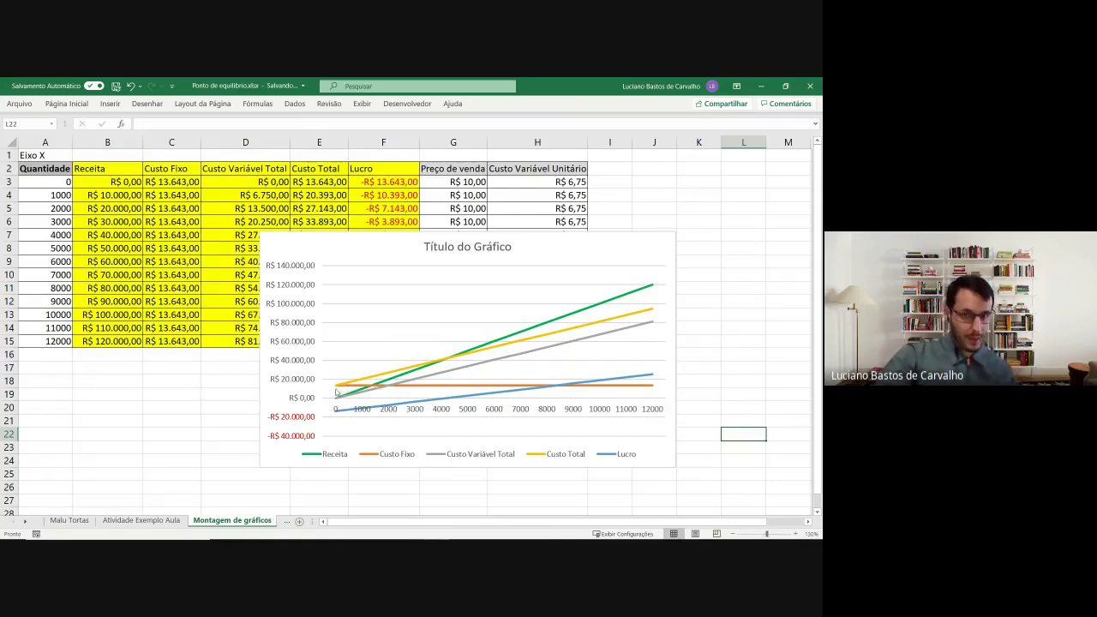
- Replace the chart's placeholder title with "Ponto de Equilíbrio Econômico" and close the title formatting options
mouse_move(338, 388)
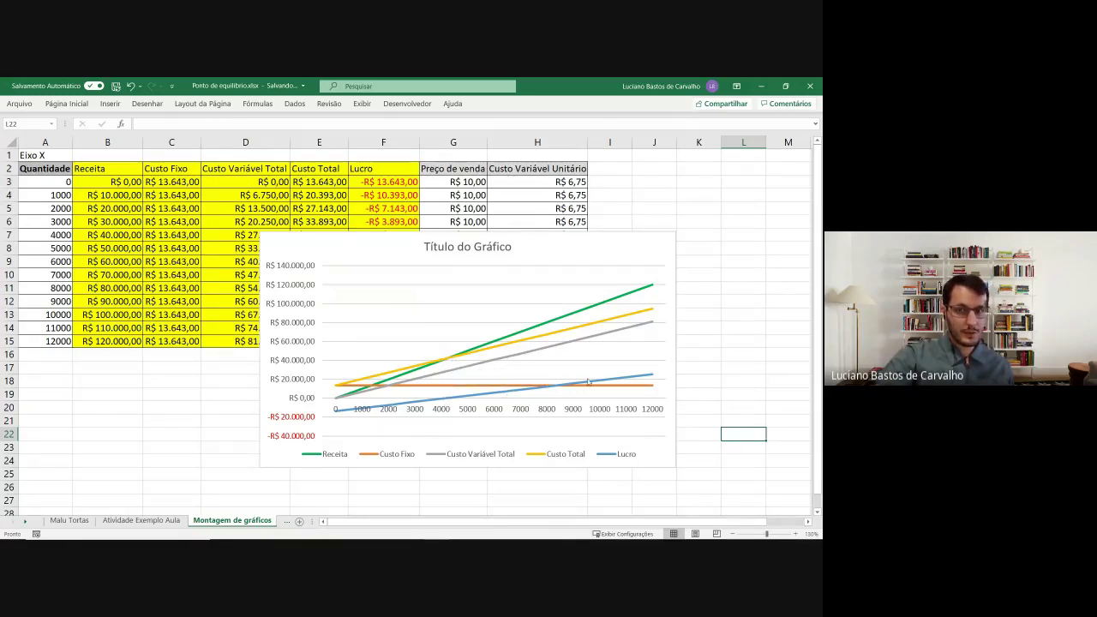
double_click(481, 248)
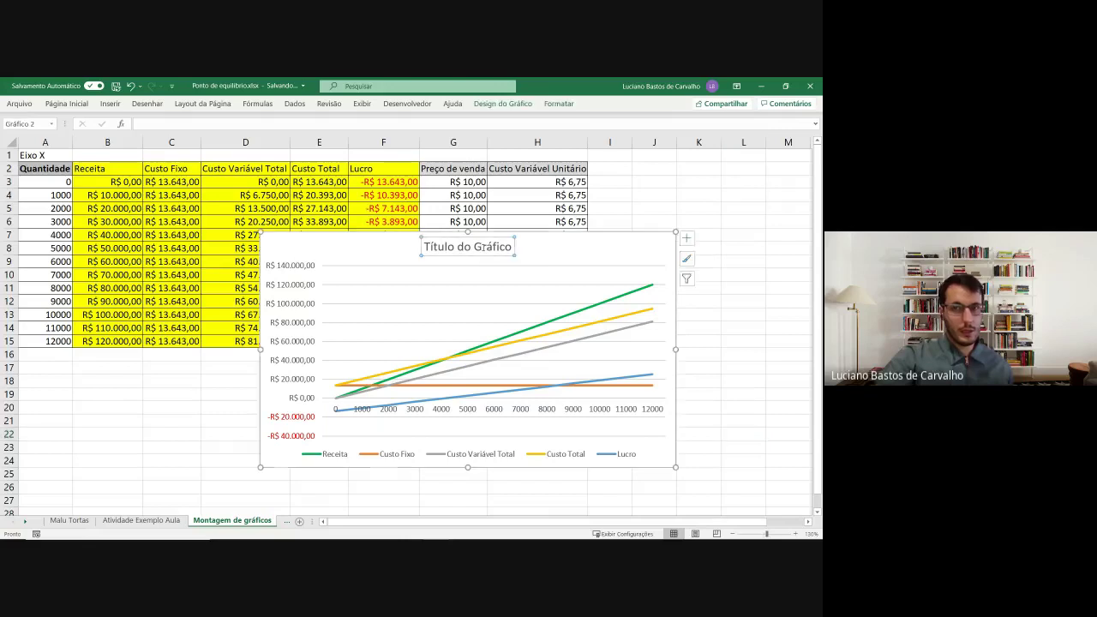
drag(512, 246, 424, 246)
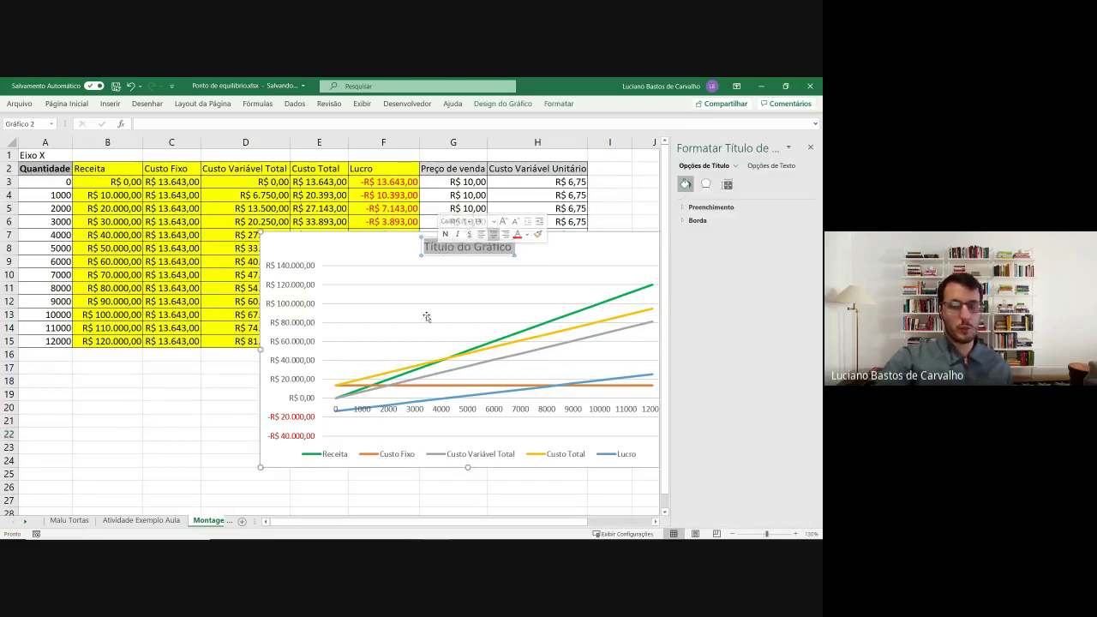
text(Ponto de Equil)
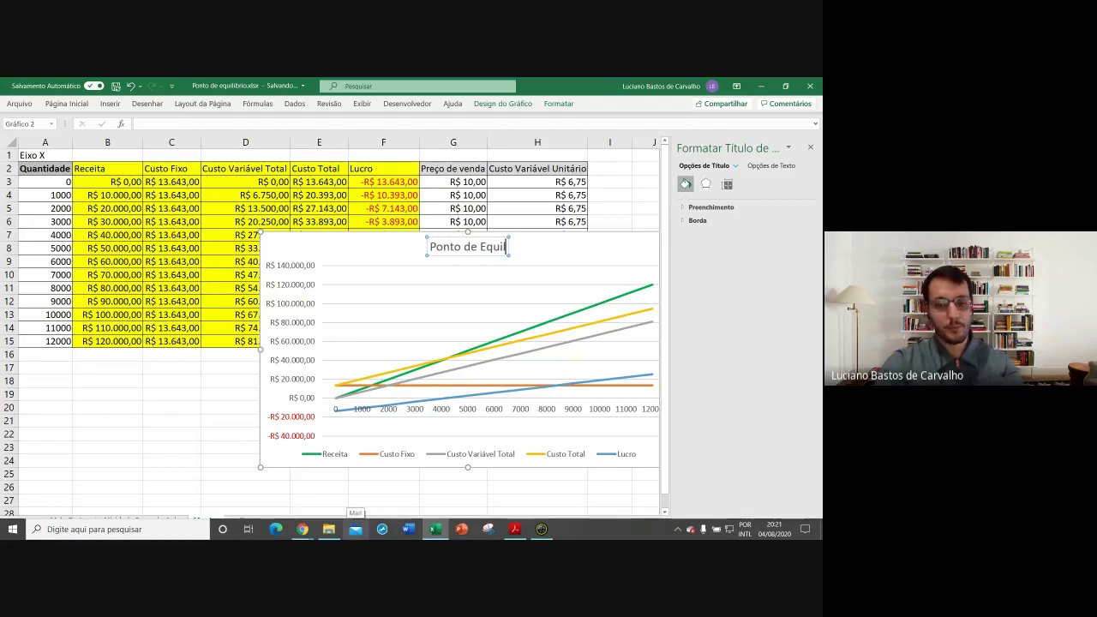
text(íbrio Econ)
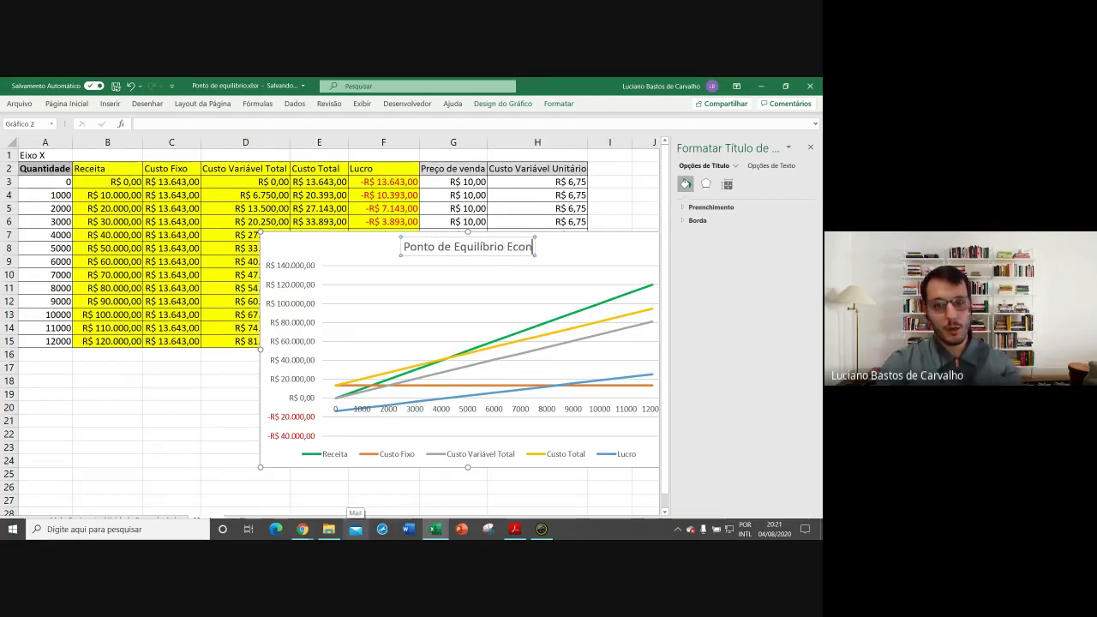
text(ômico)
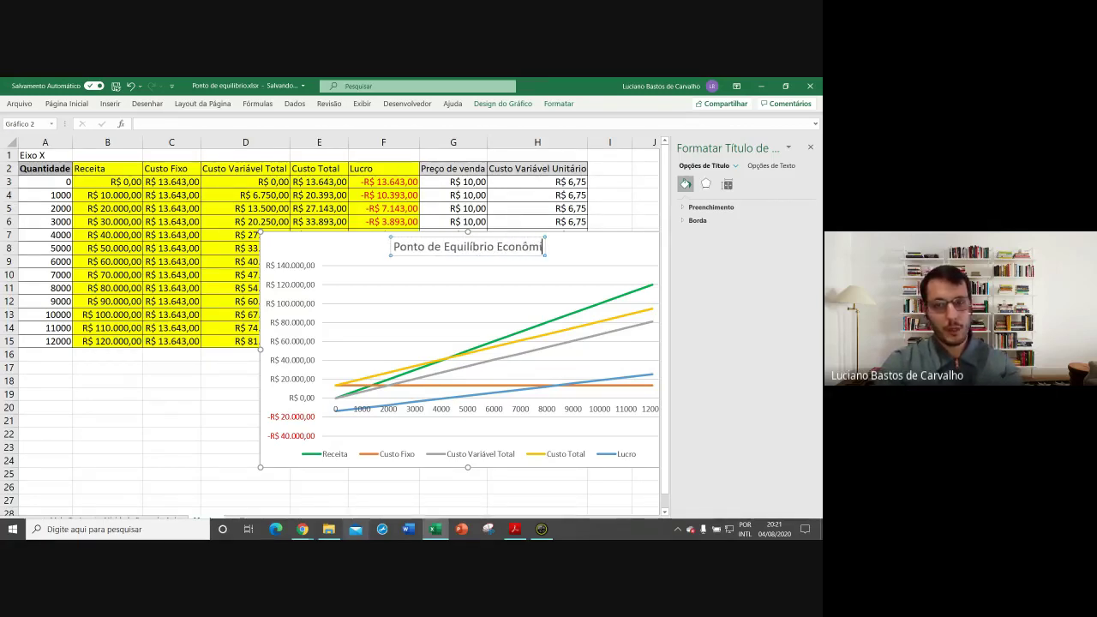
click(206, 391)
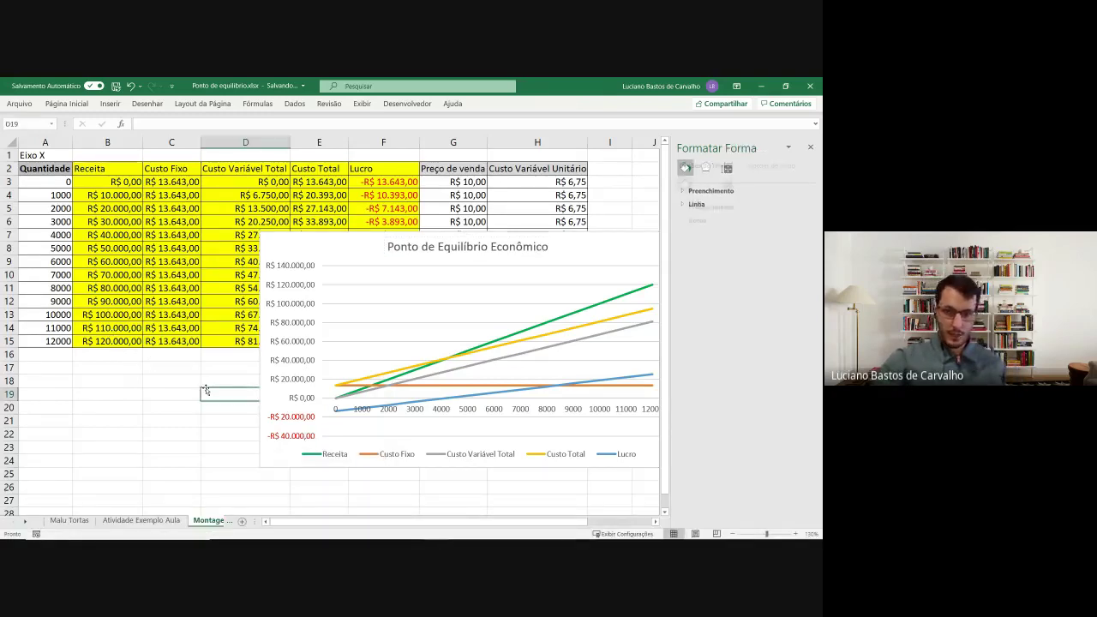
click(810, 148)
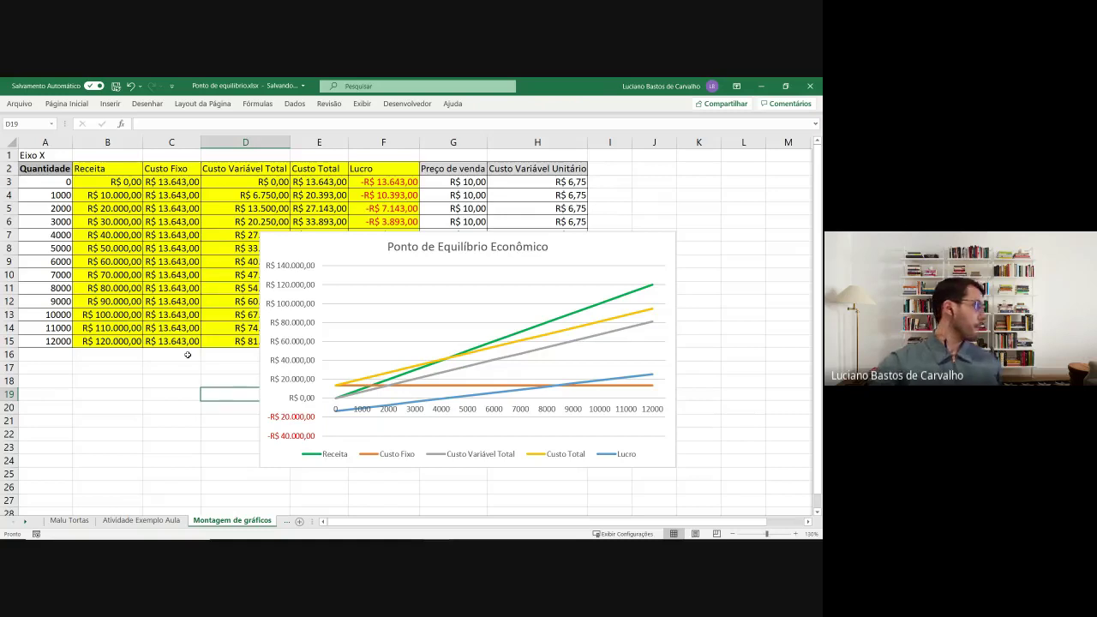